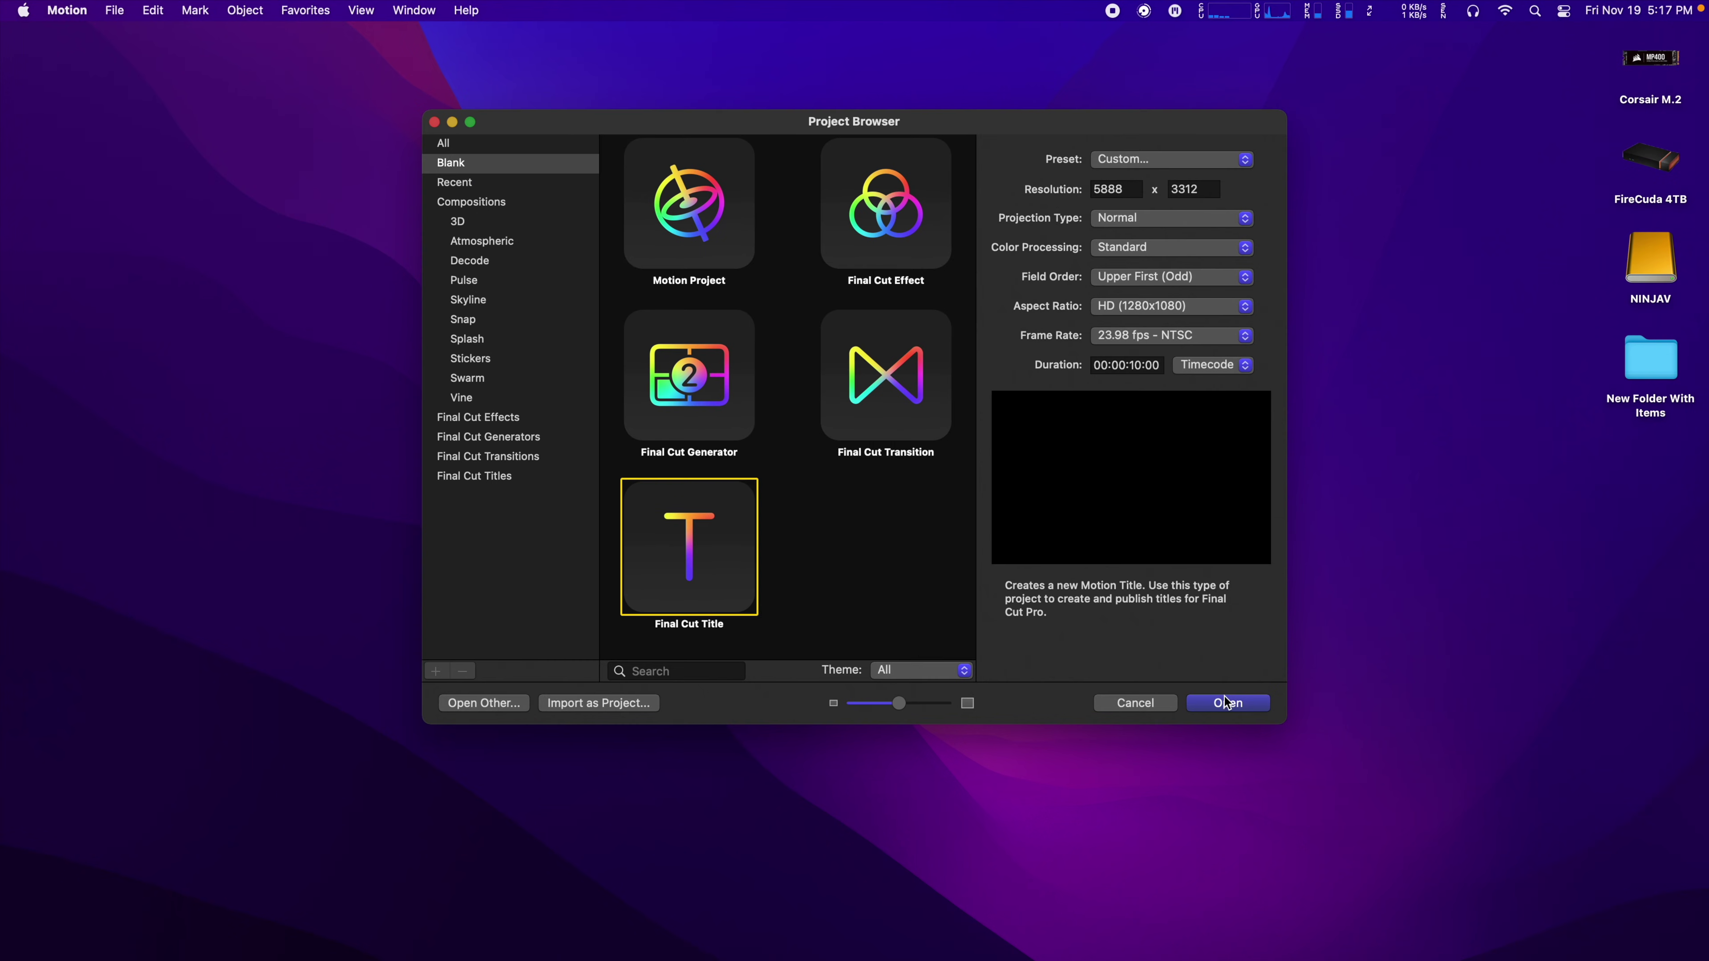
Create a new 5888 x 3312 Final Cut Title project at 23.98 fps and delete its Type Text Here layer.
click(1231, 707)
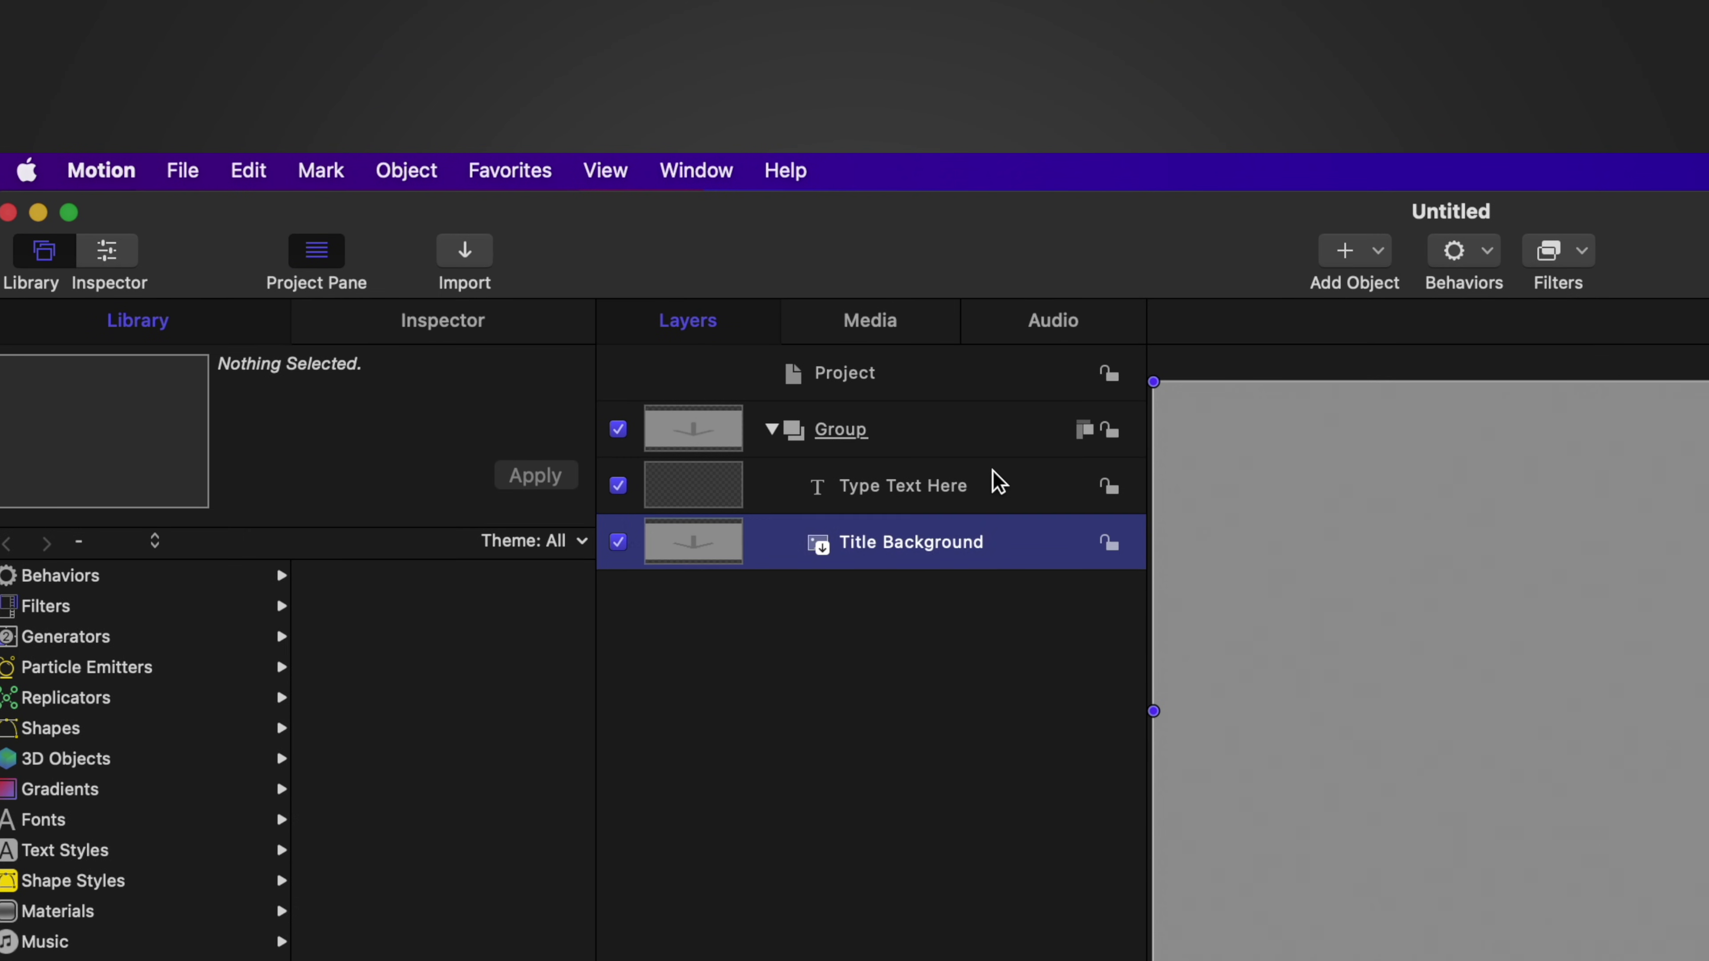
click(999, 482)
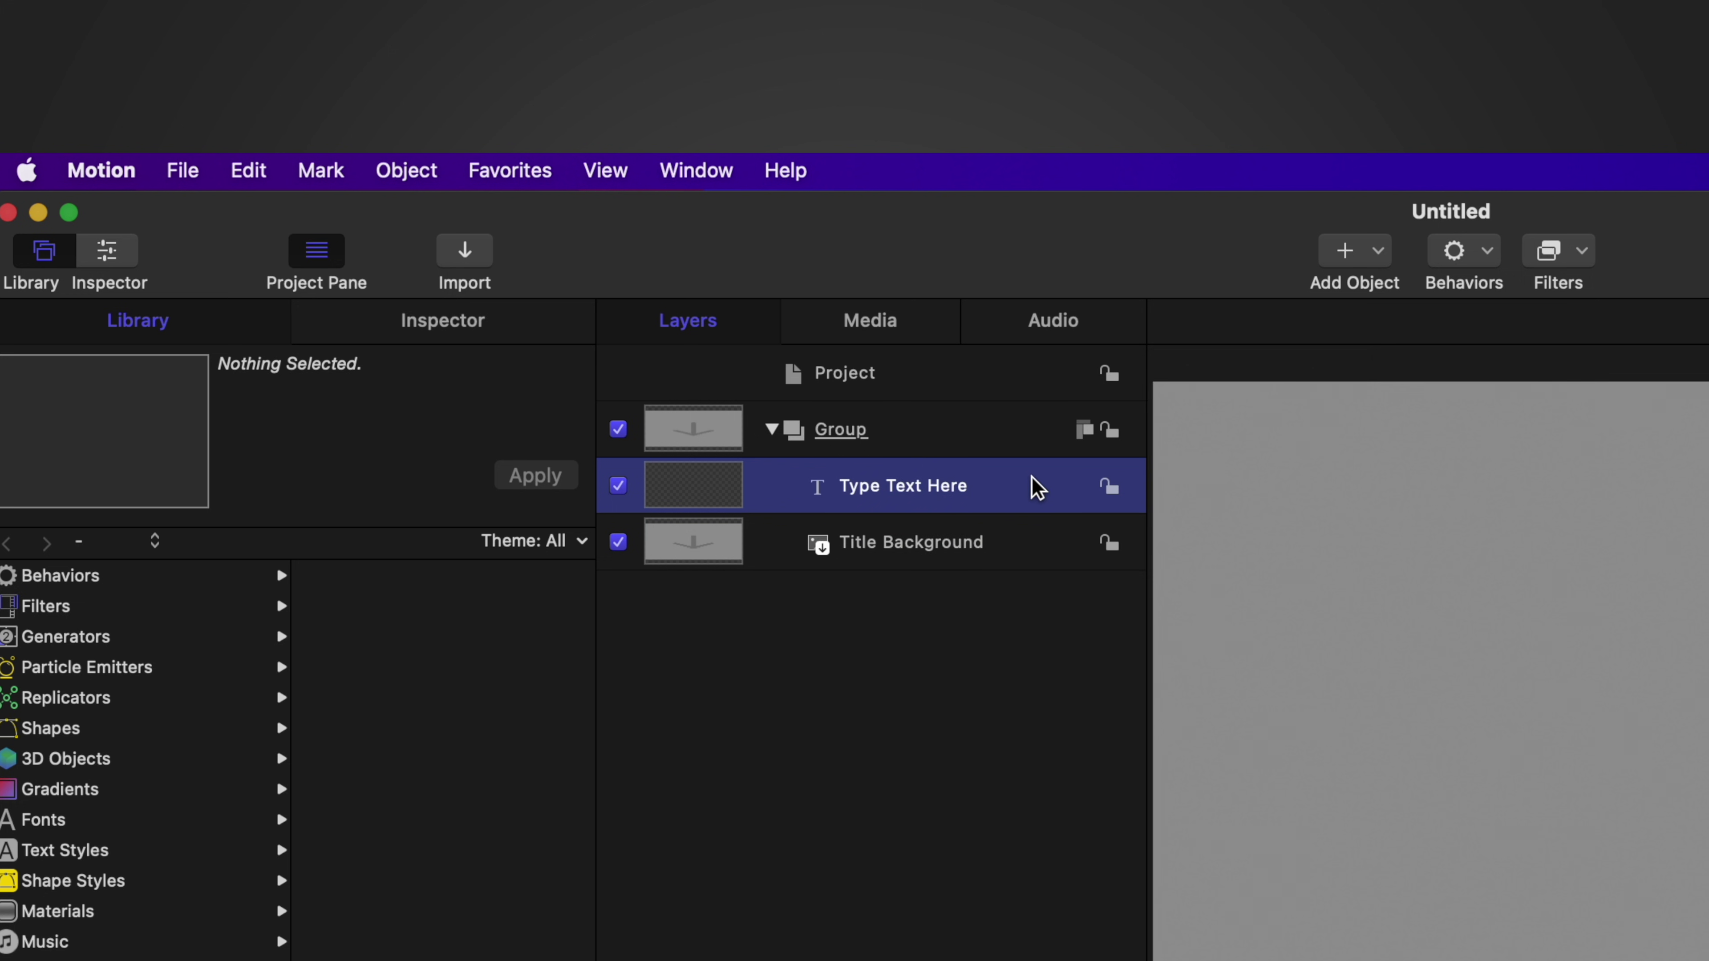
key(Delete)
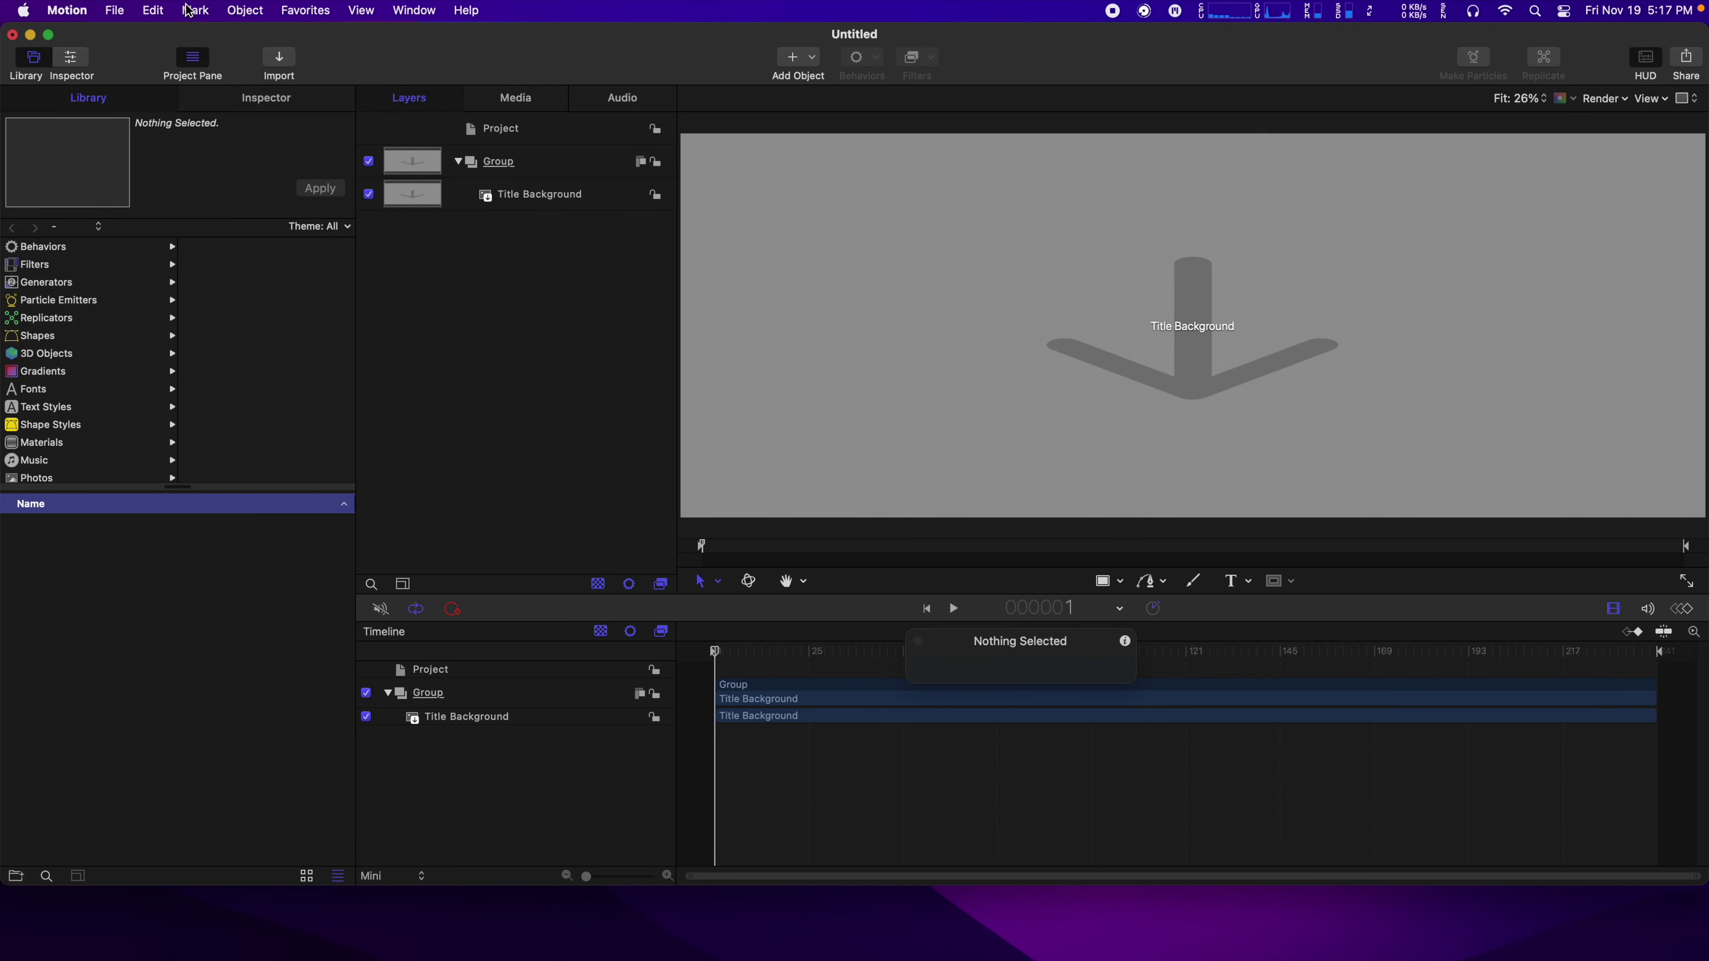
Publish the title as a template named Adjustment Layer in a new category also named Adjustment Layer.
click(116, 10)
click(146, 147)
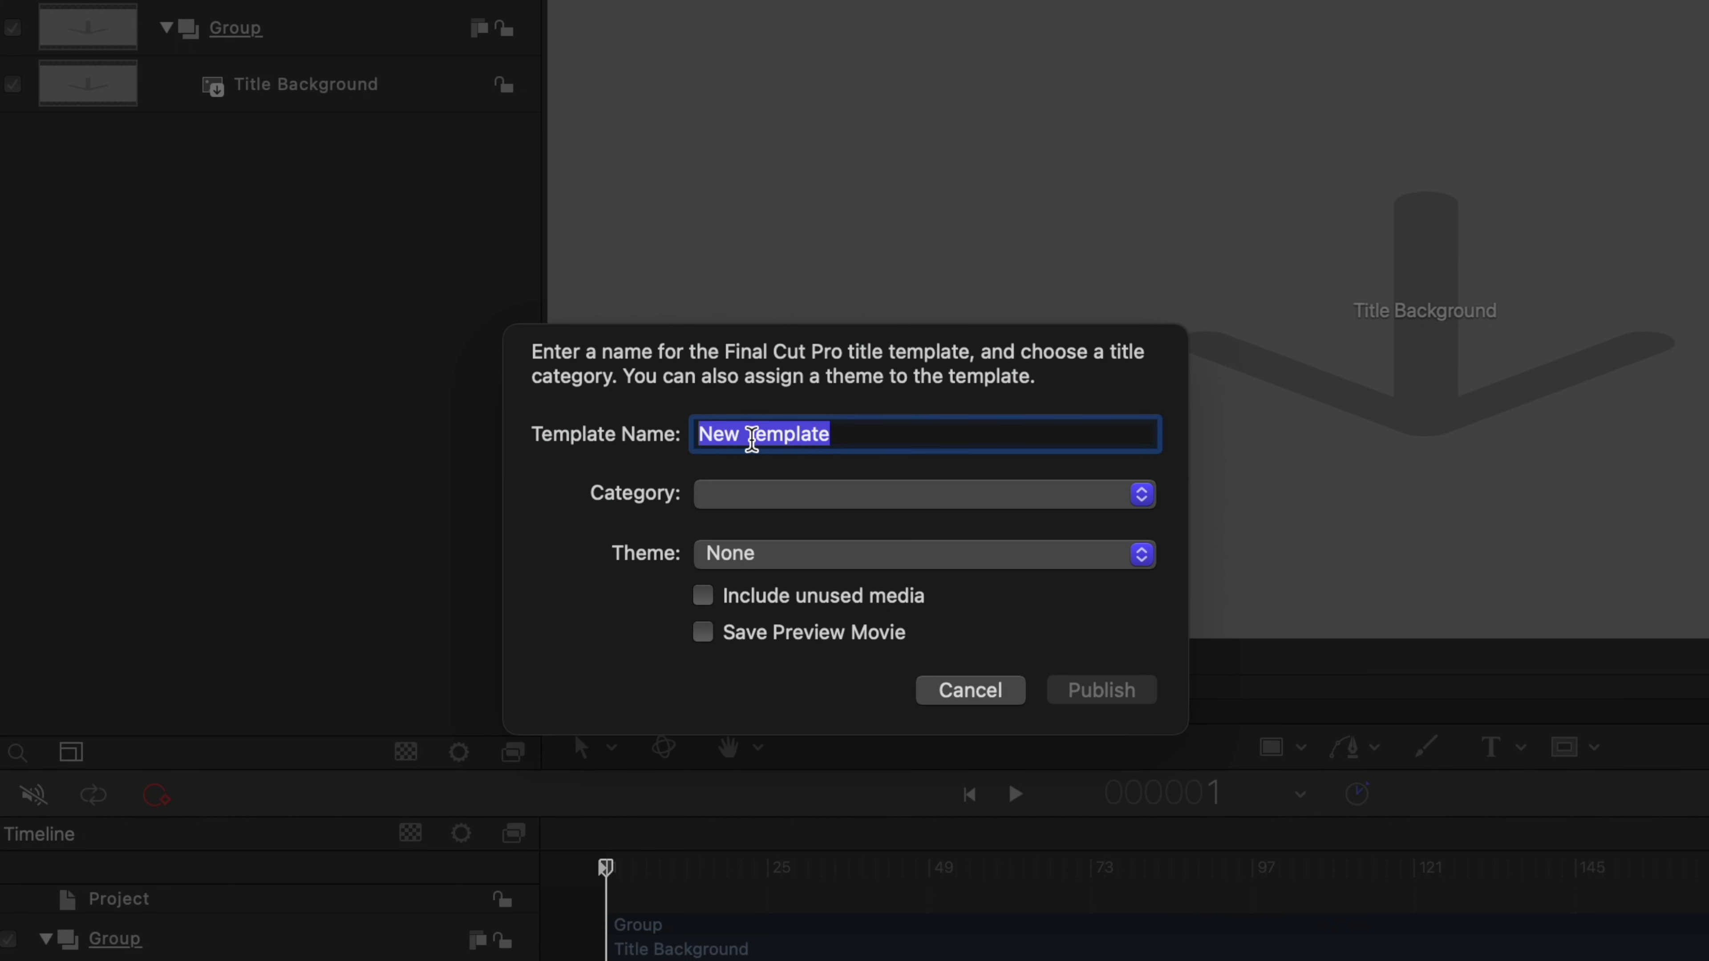
text(Adjustment Layer)
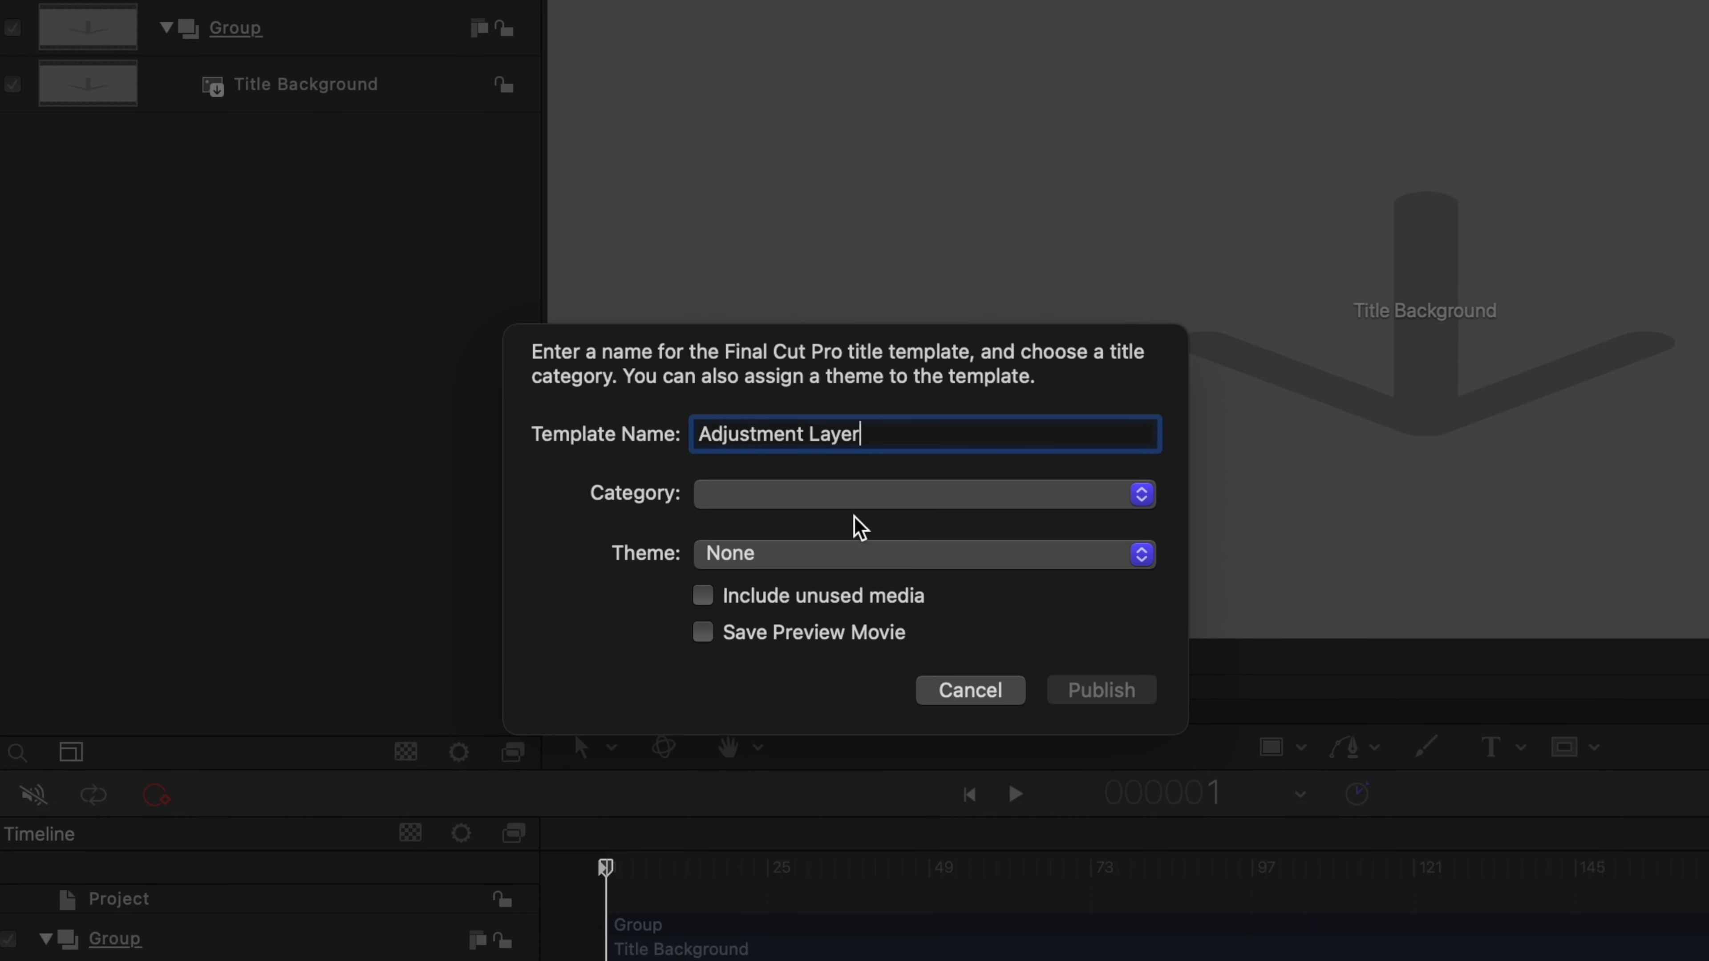
click(856, 498)
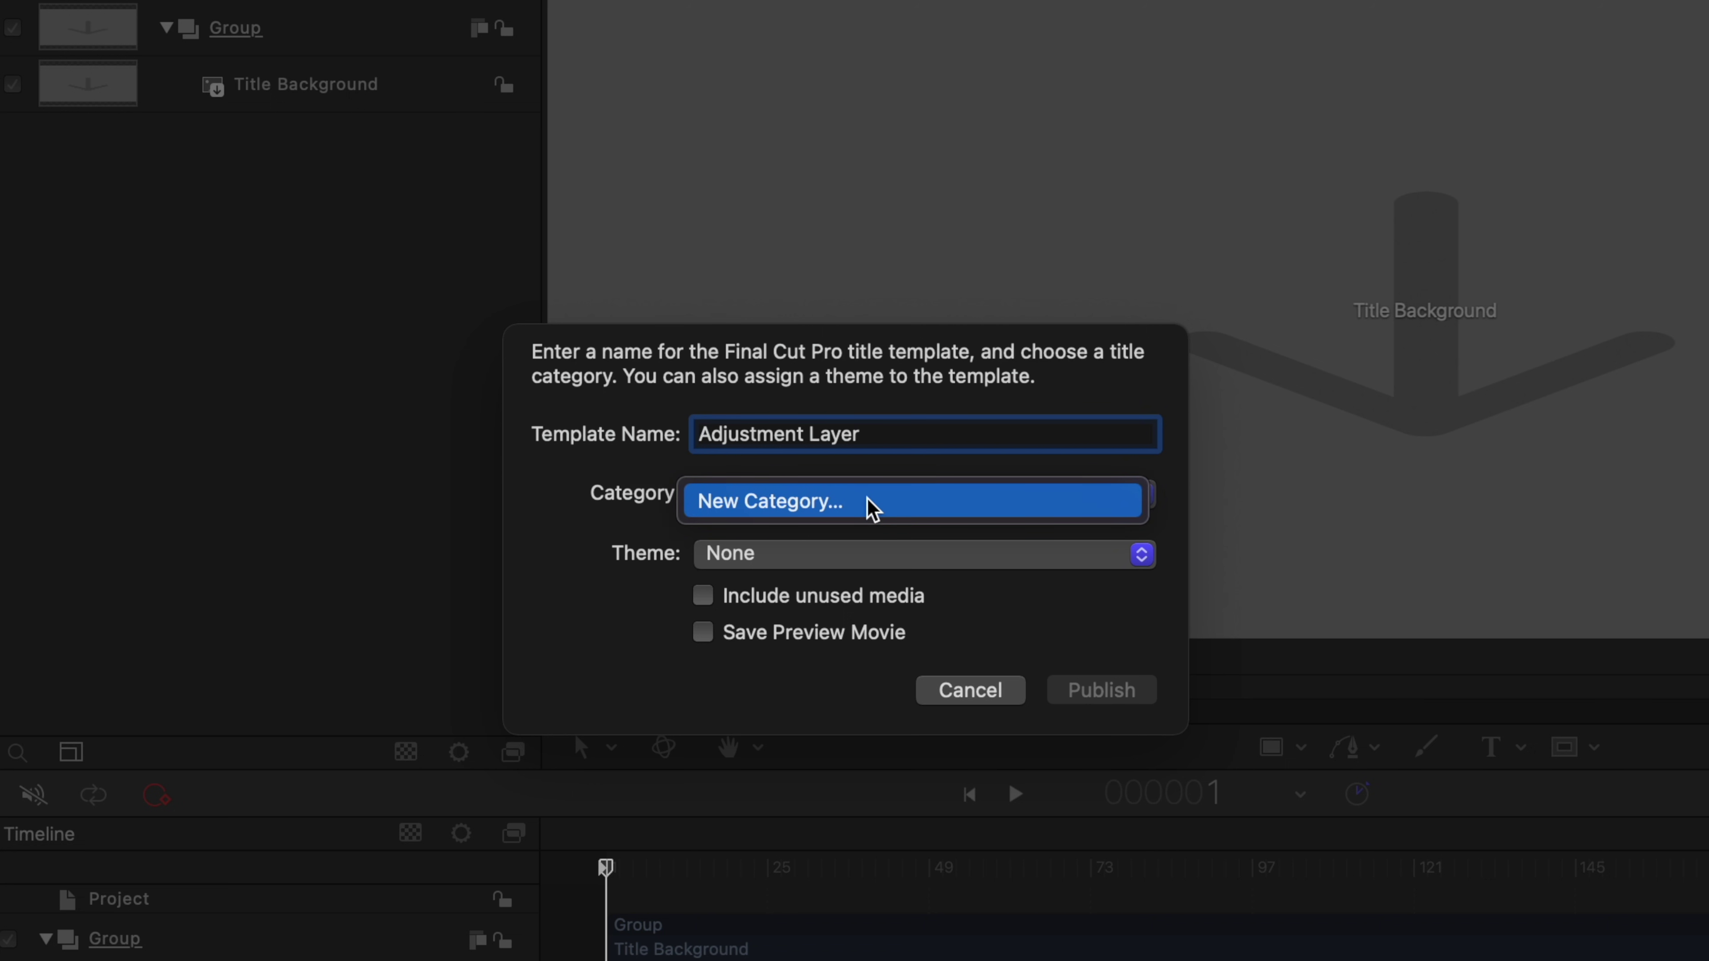
click(872, 510)
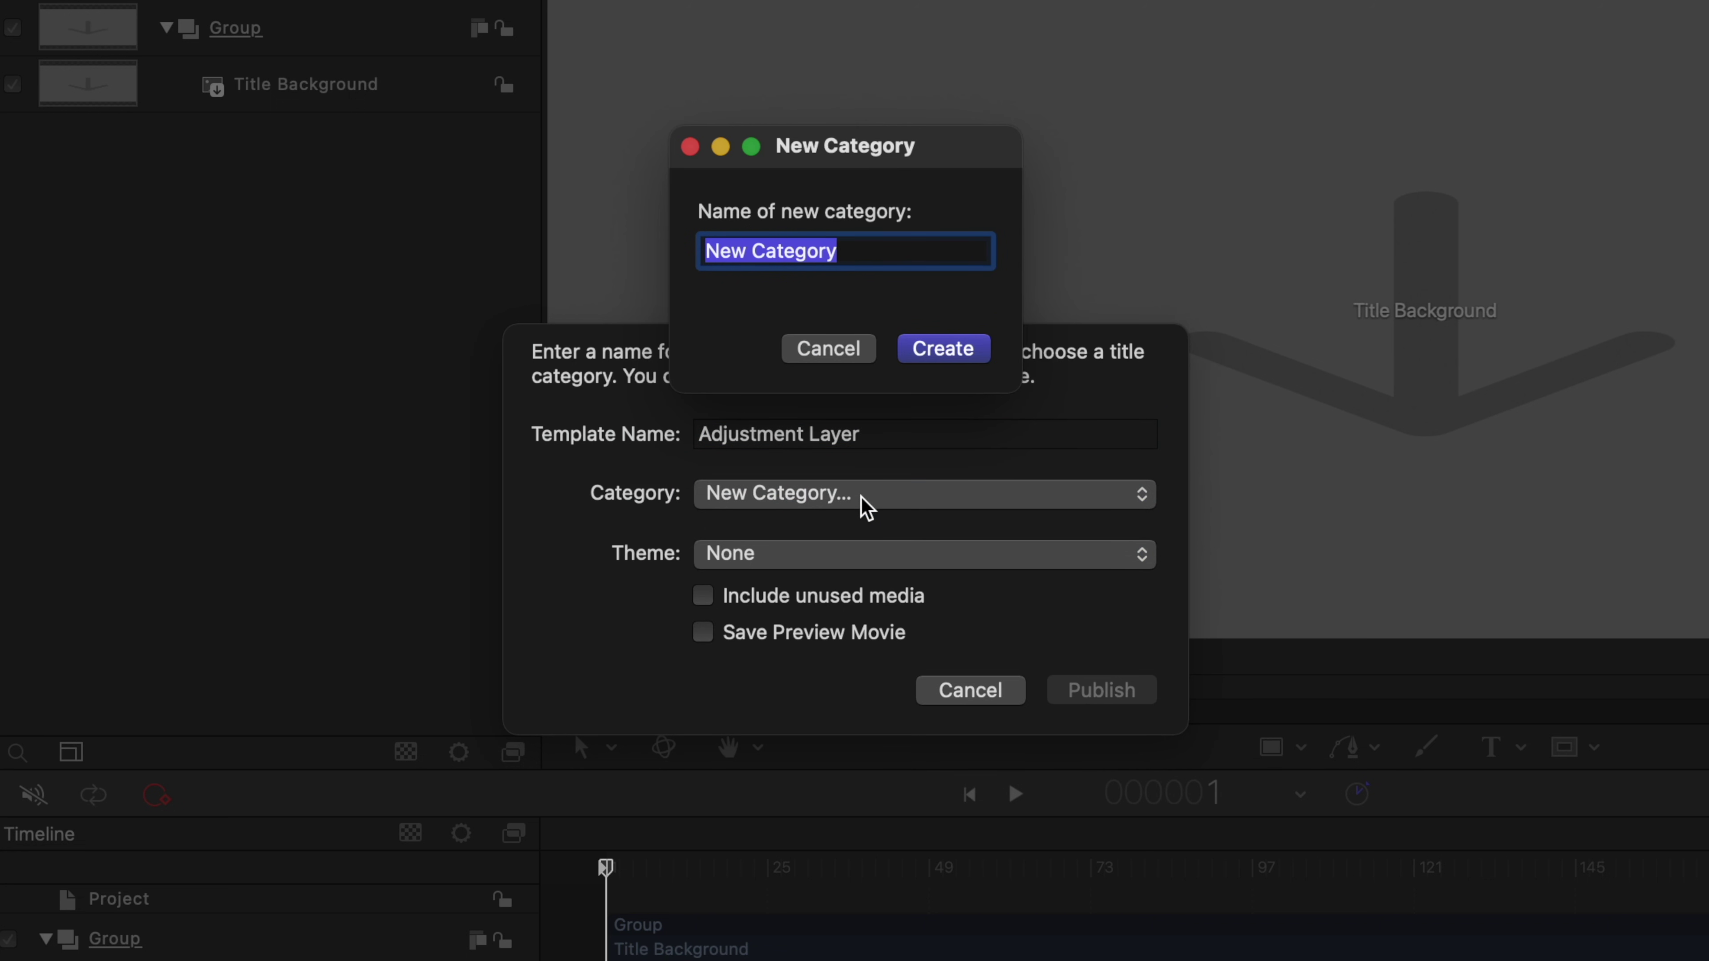
text(Adjustment Layer)
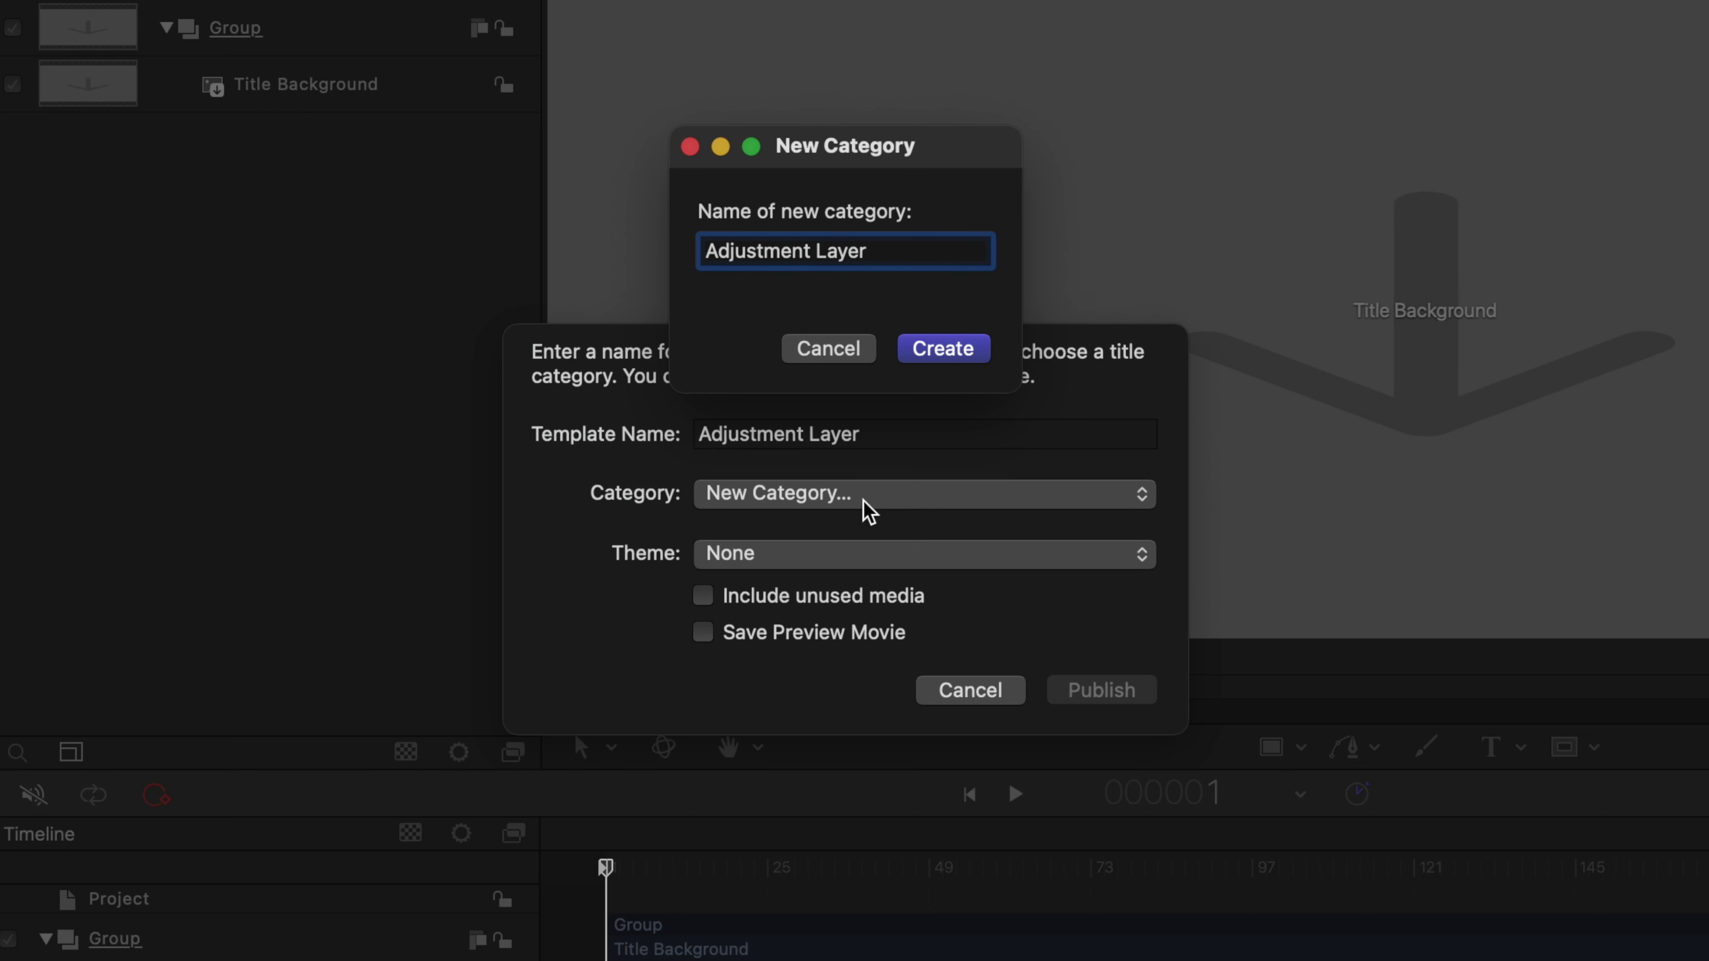
click(945, 367)
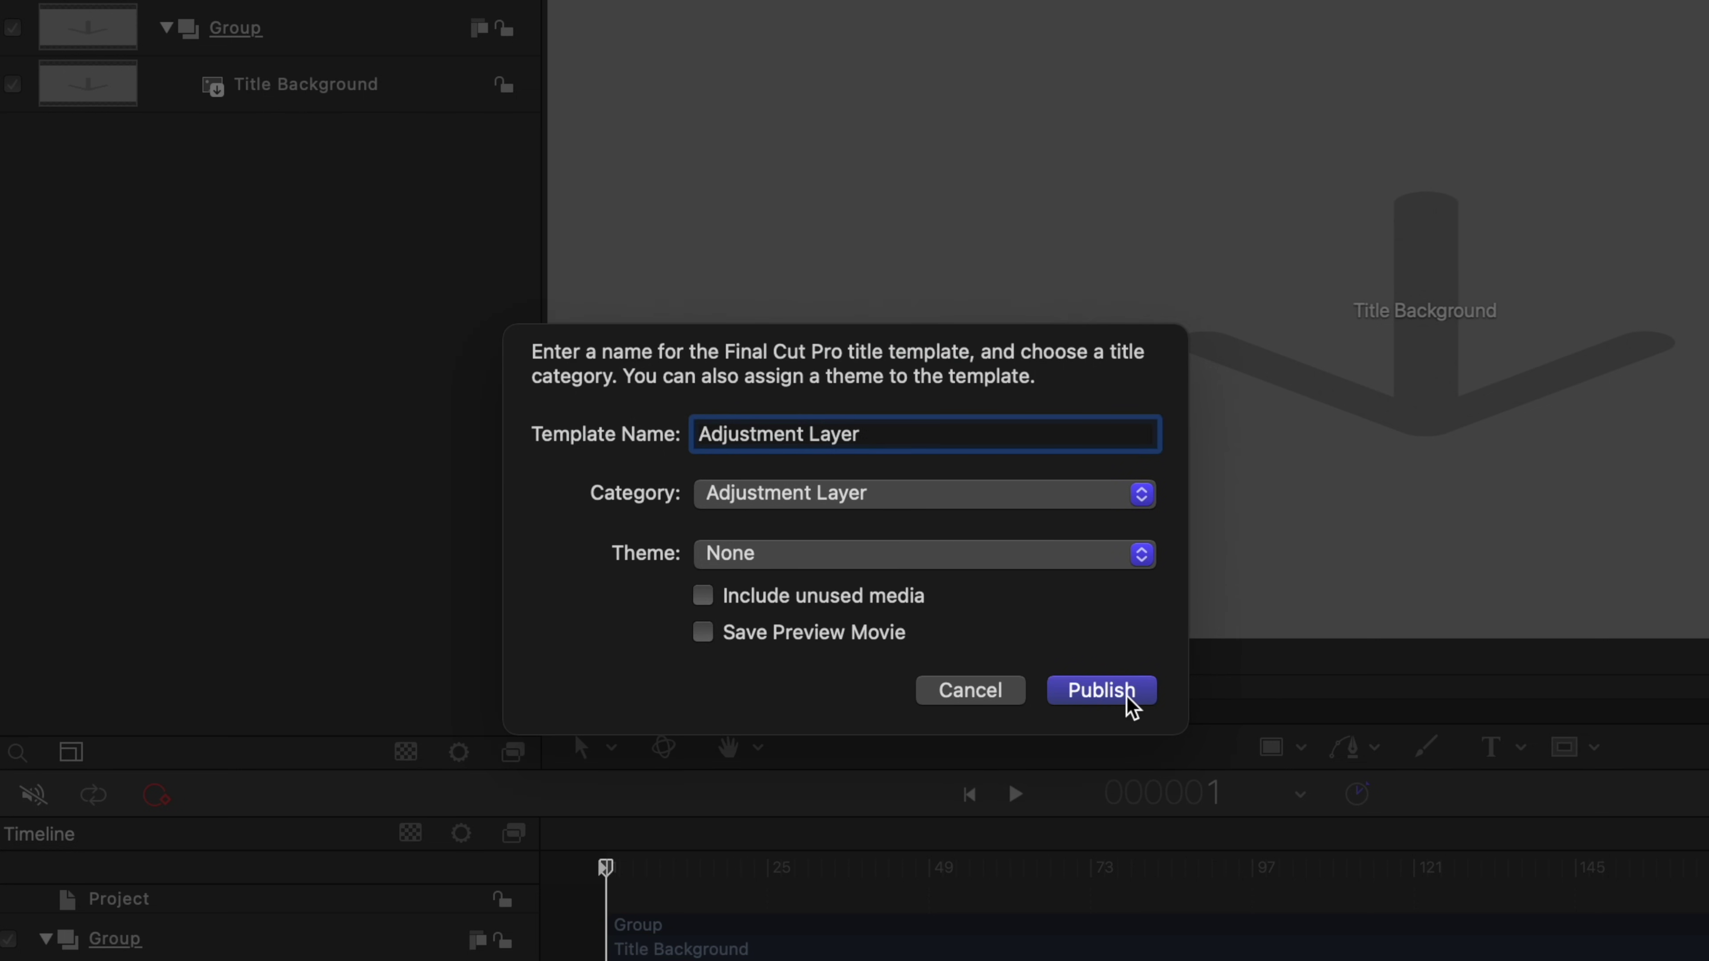
click(1130, 698)
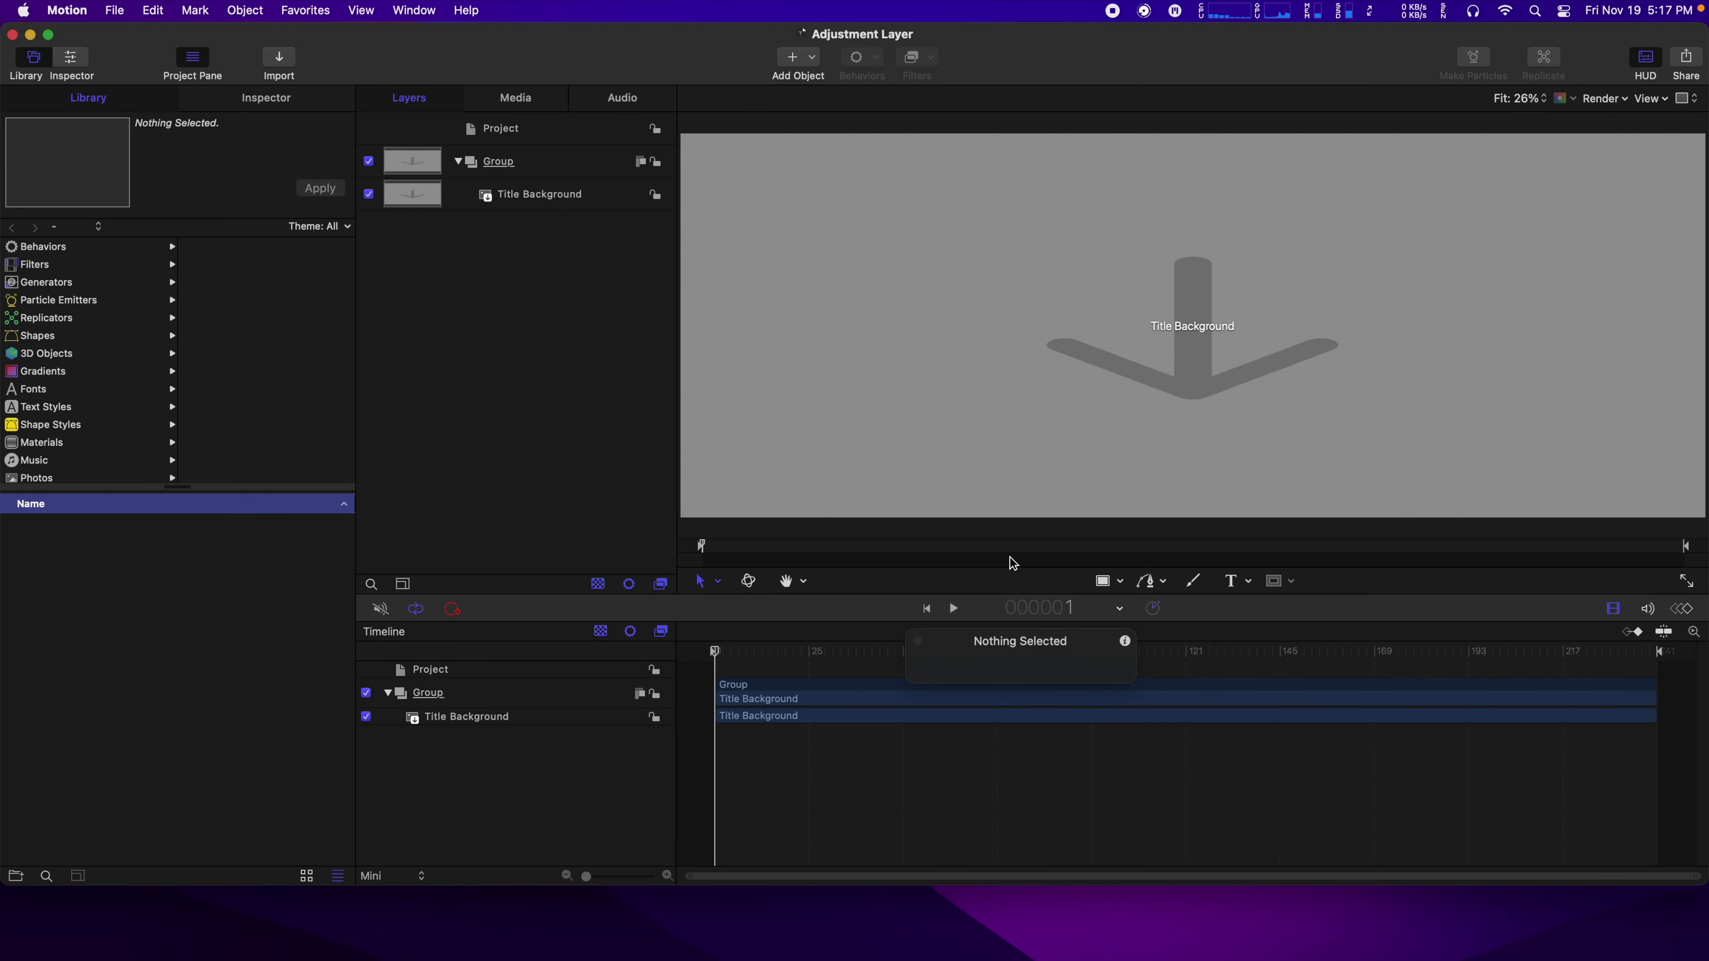
In Final Cut Pro, place the Adjustment Layer title above clip NINJAV_S001_S001_T016 and slightly raise its global brightness on the color wheels.
mouse_move(811, 959)
click(827, 931)
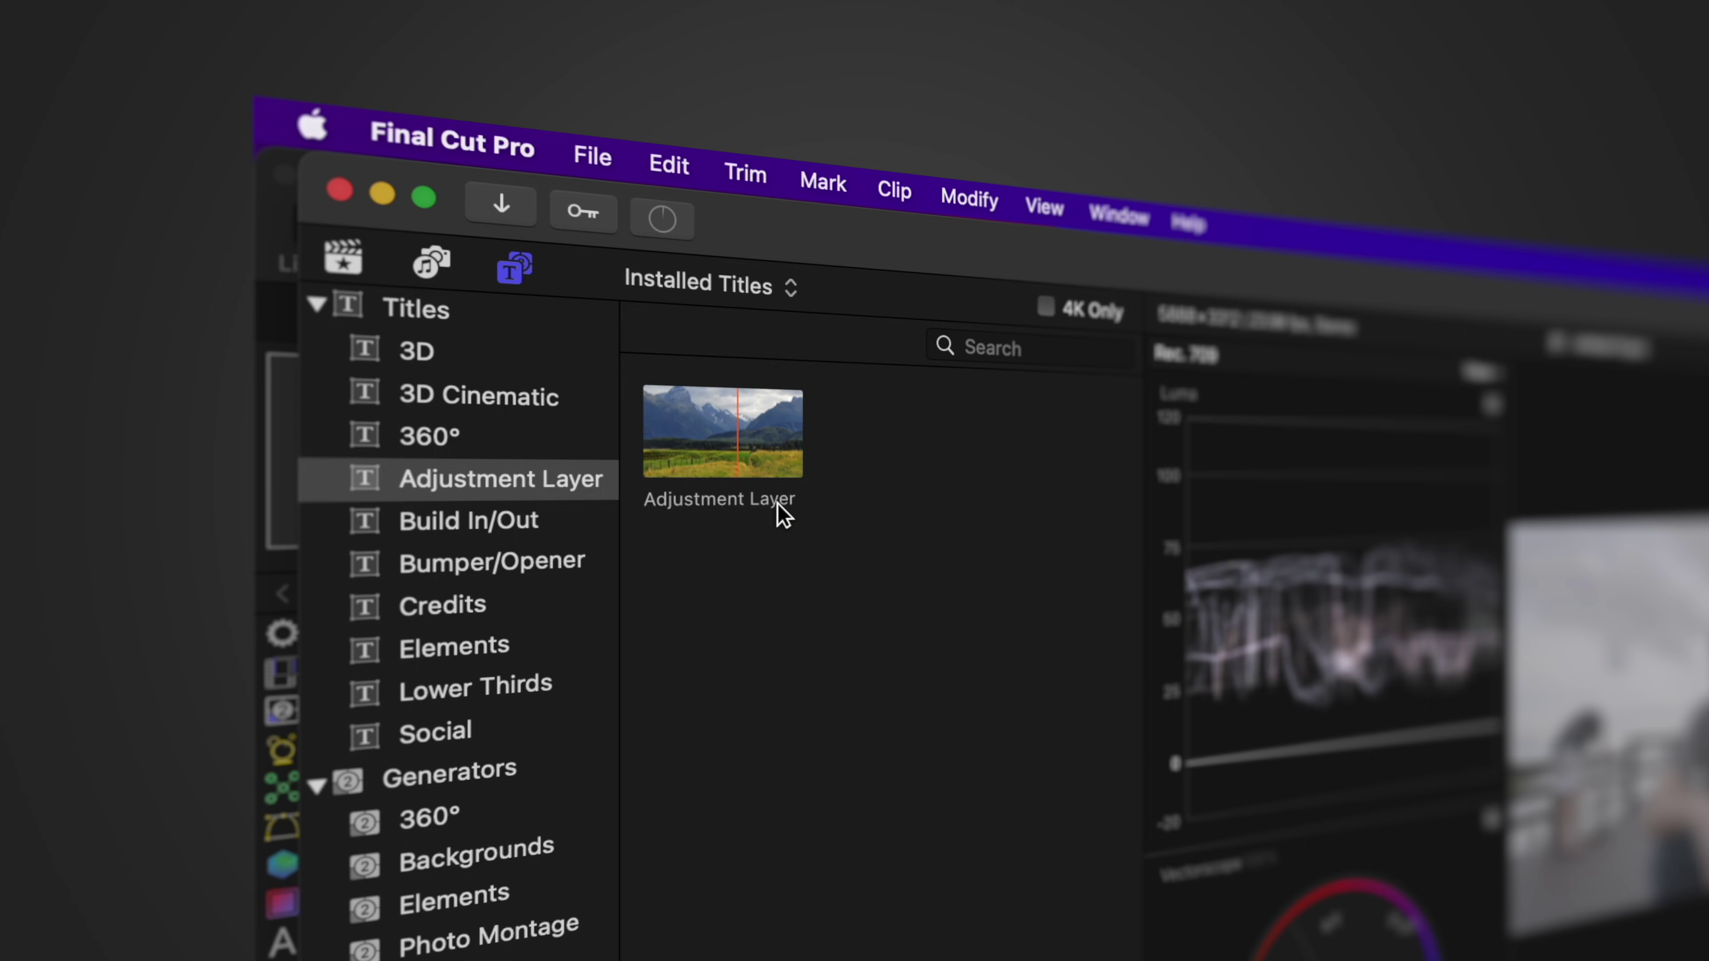
click(713, 431)
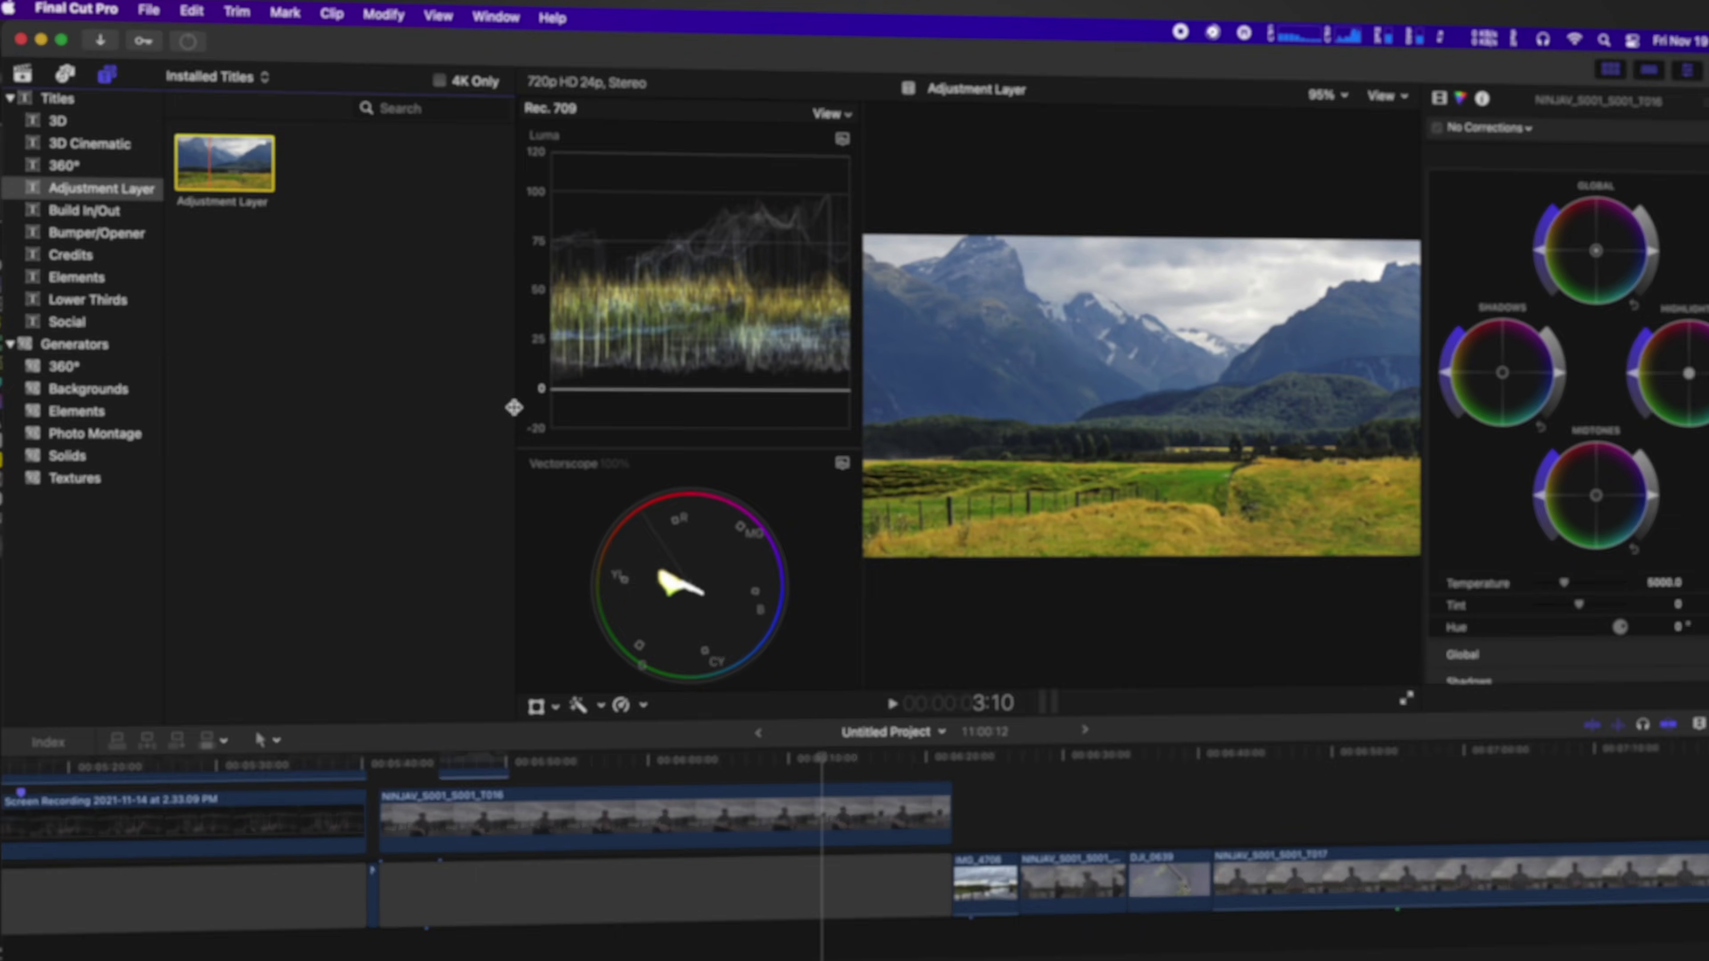
drag(224, 162, 887, 750)
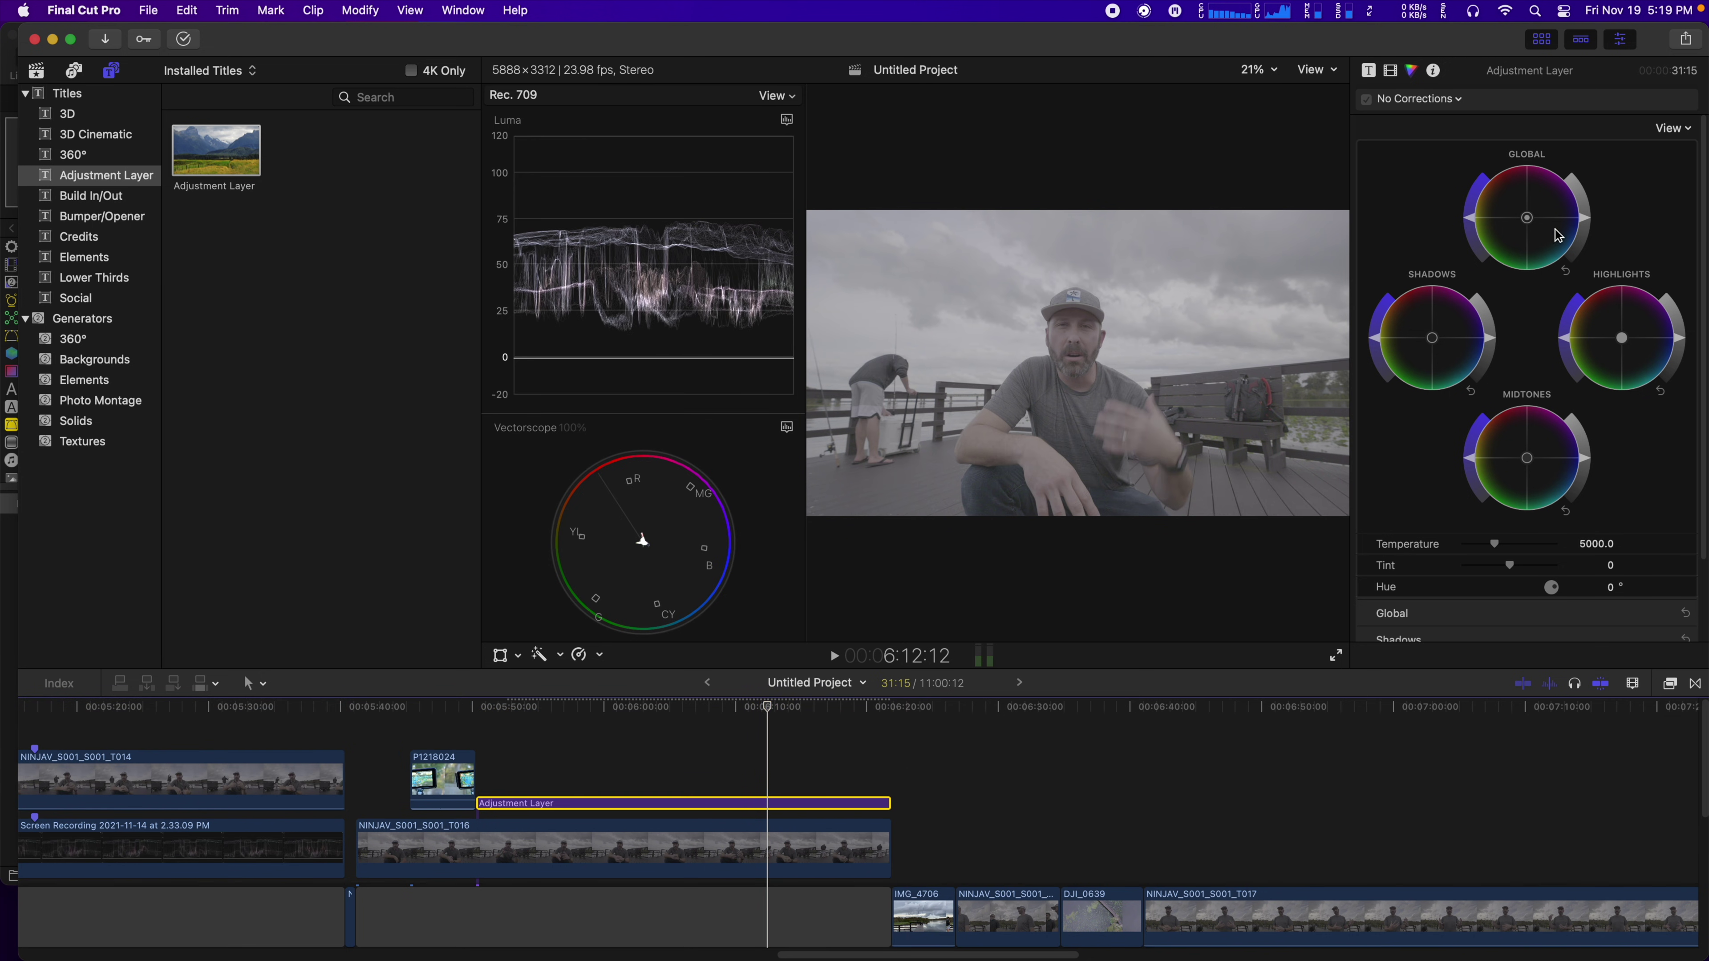
drag(1584, 223, 1589, 215)
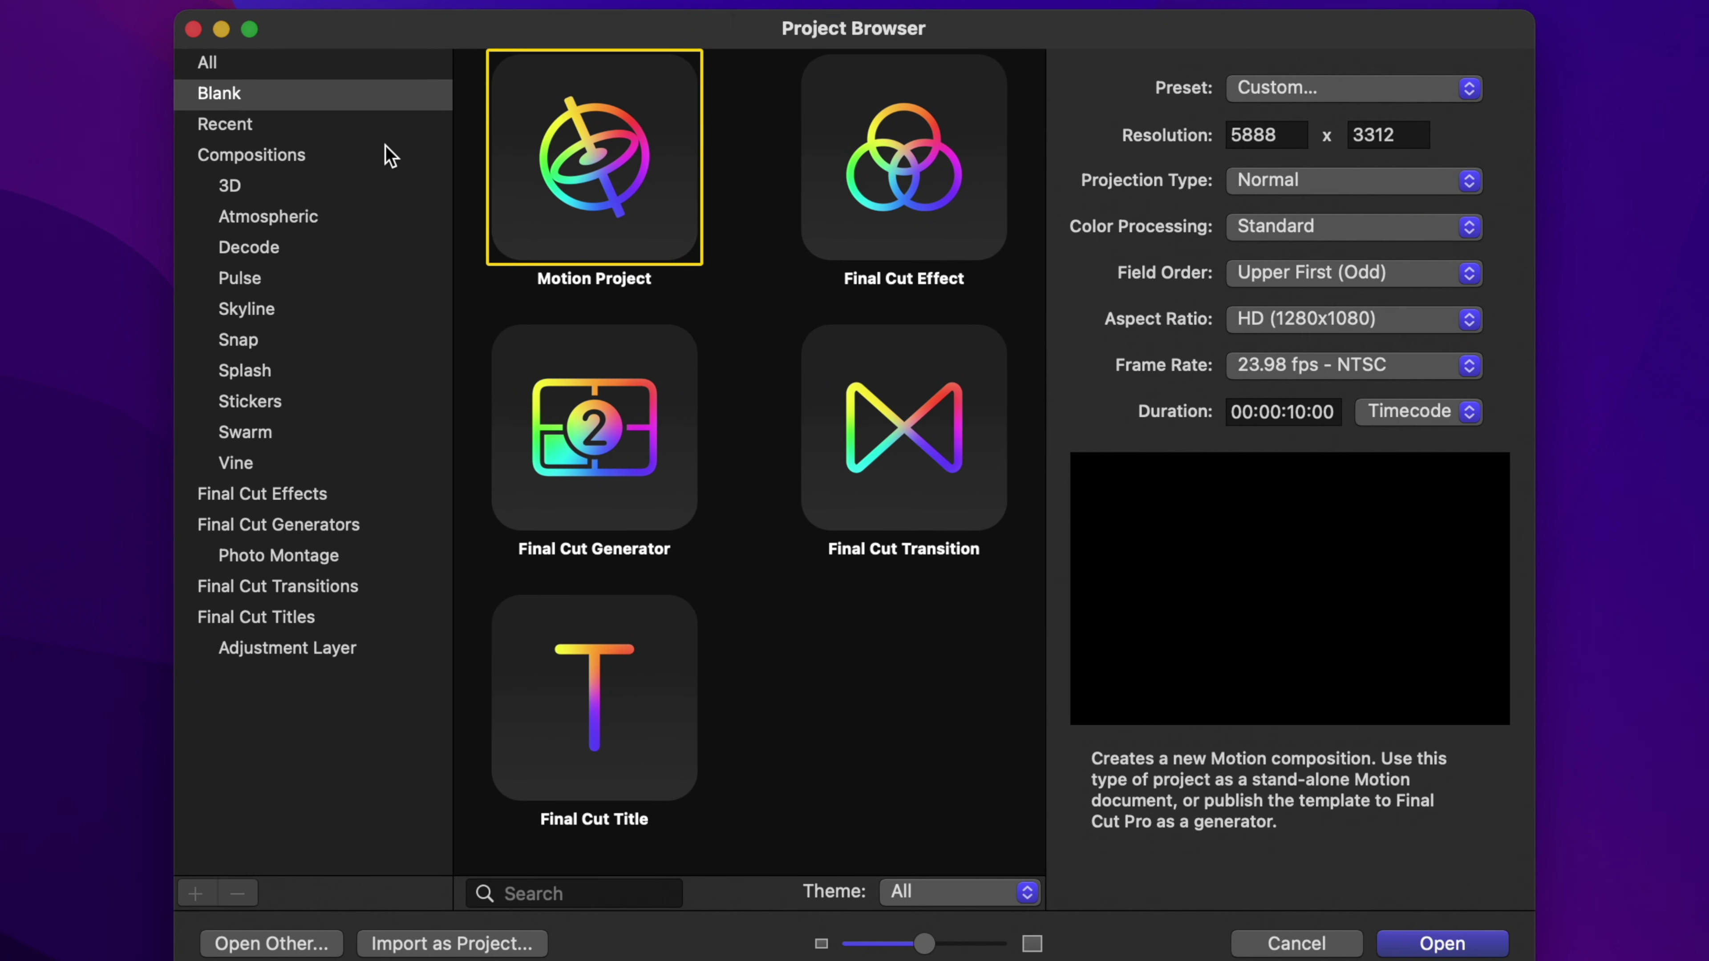
In Motion, create another Final Cut Title project and delete its Type Text Here layer.
click(640, 714)
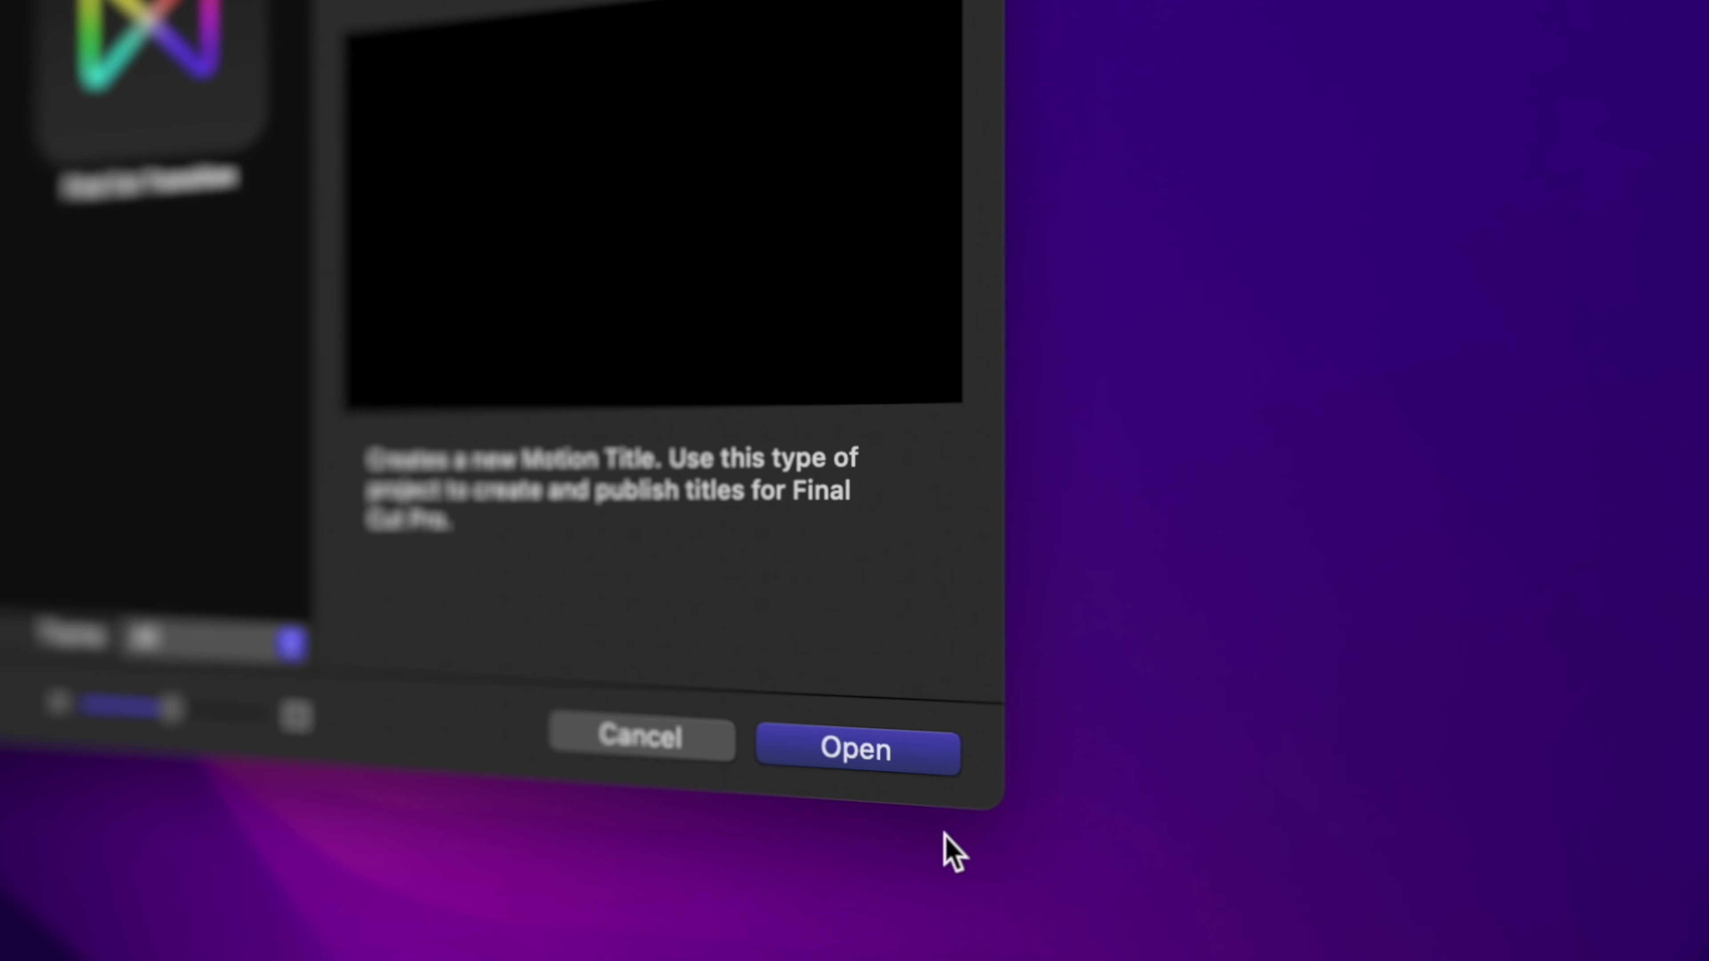
key(Return)
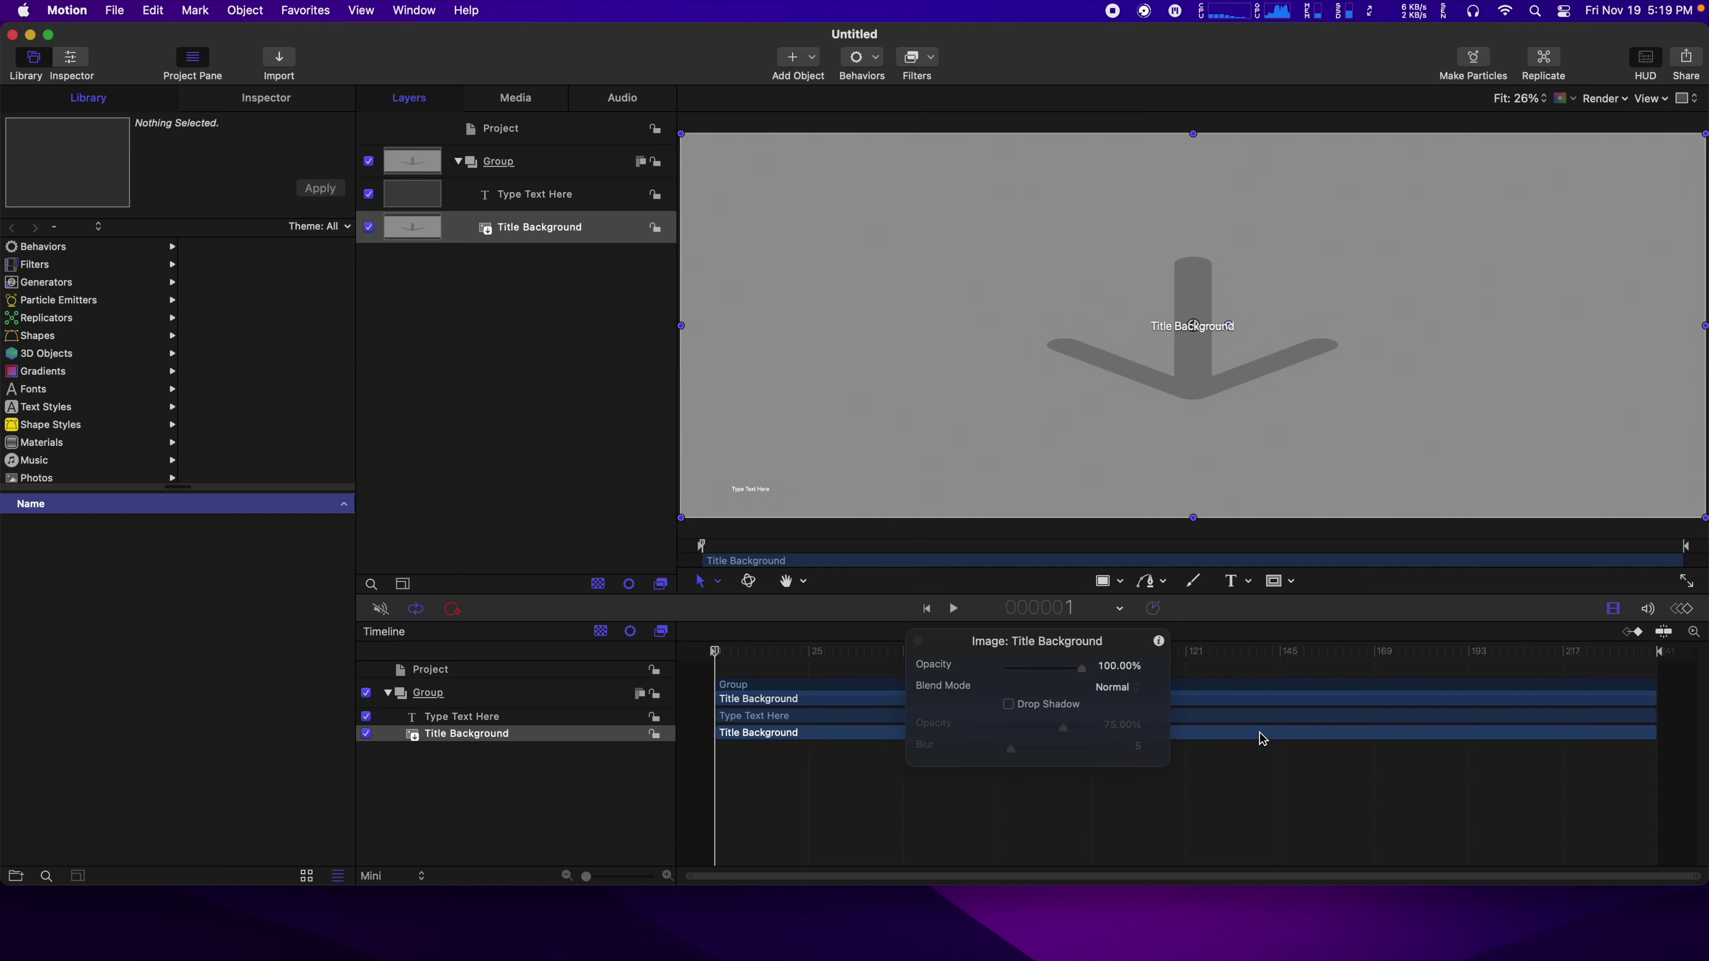
click(603, 196)
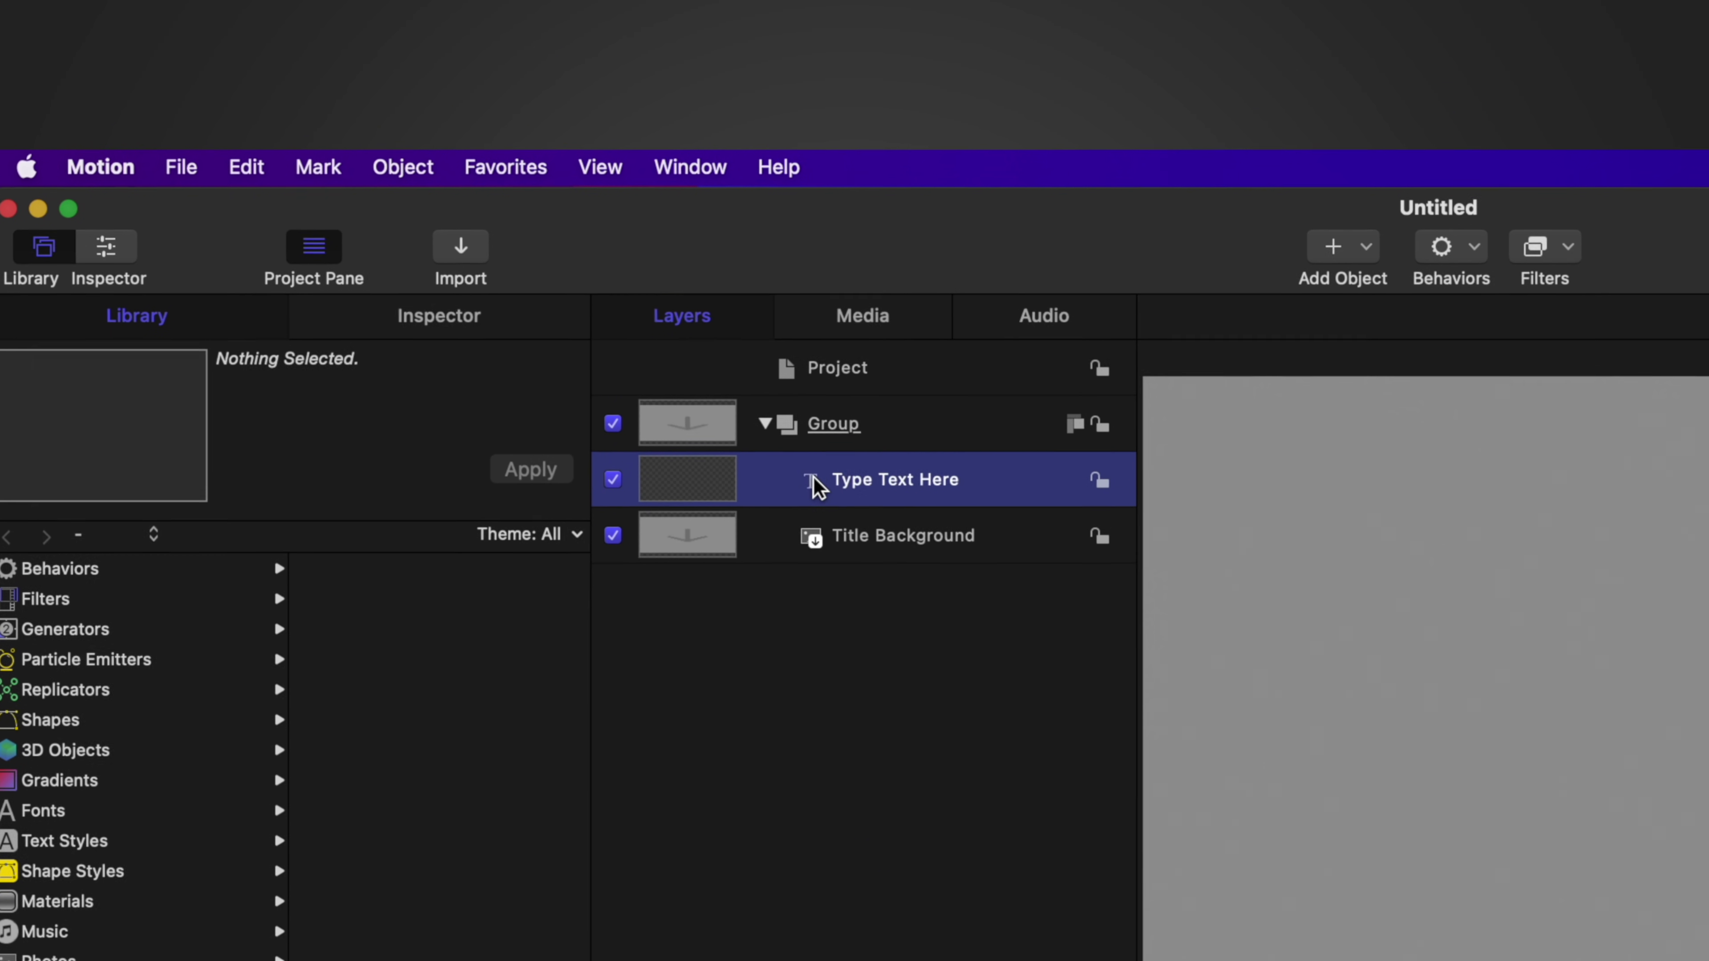
key(Delete)
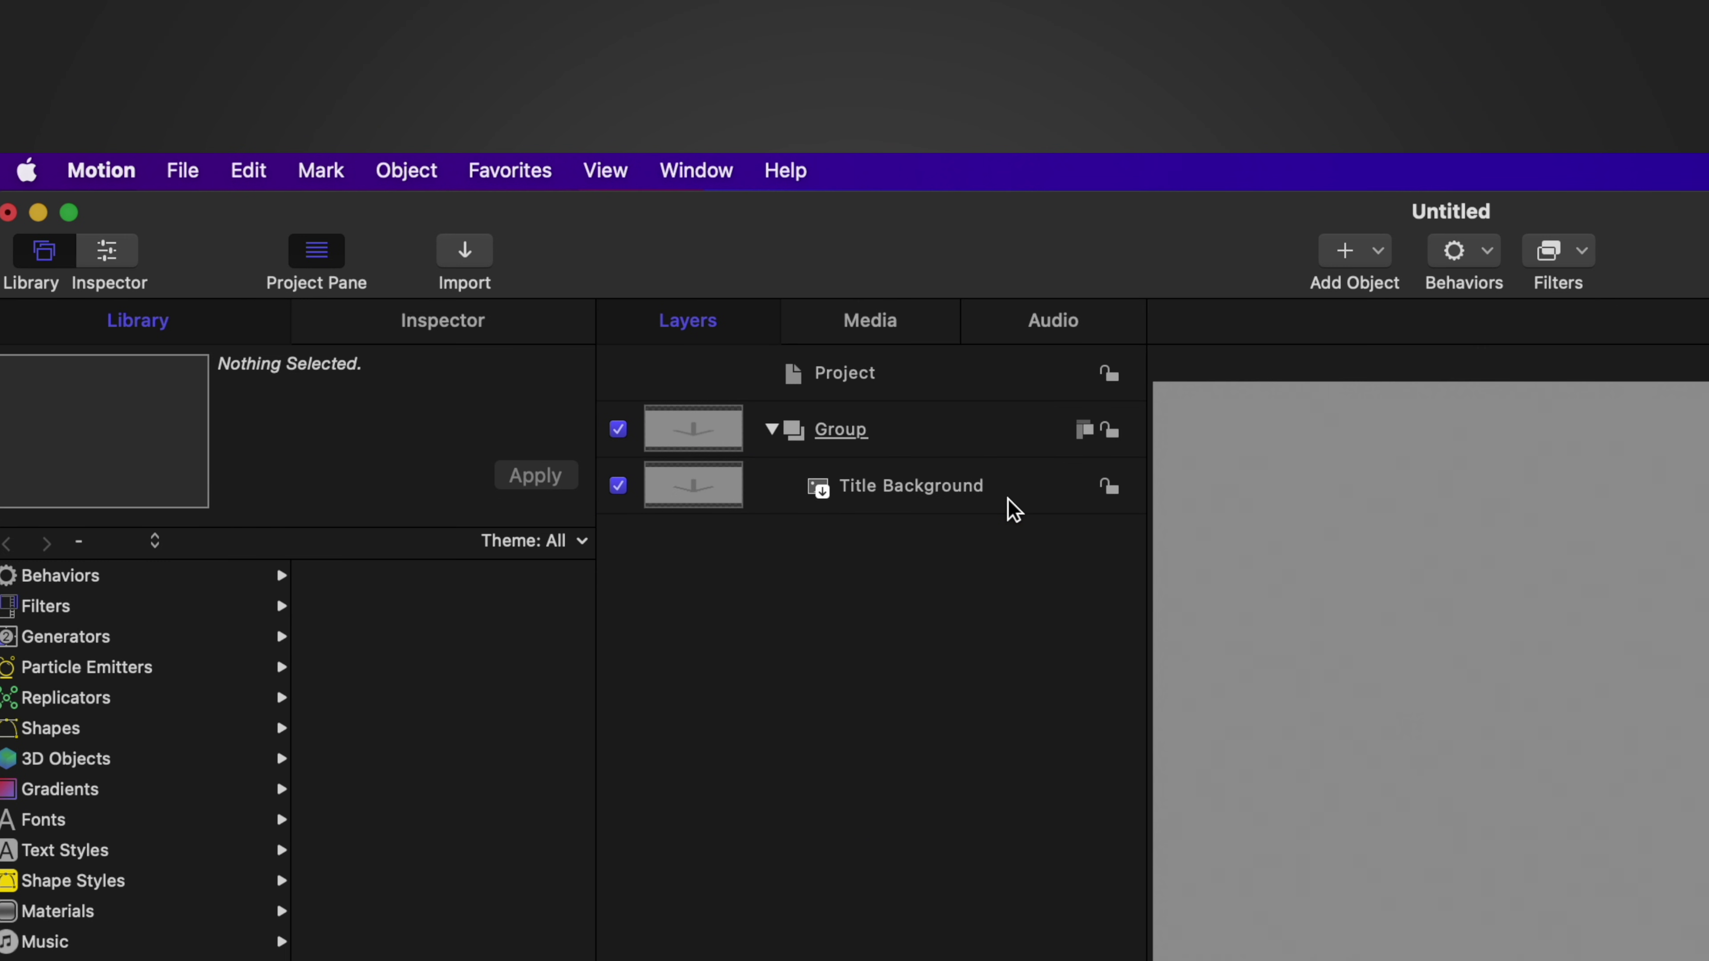
Publish the title as Exposure in the Adjustment Layer category, under a new theme named Primary Color Grades.
click(181, 171)
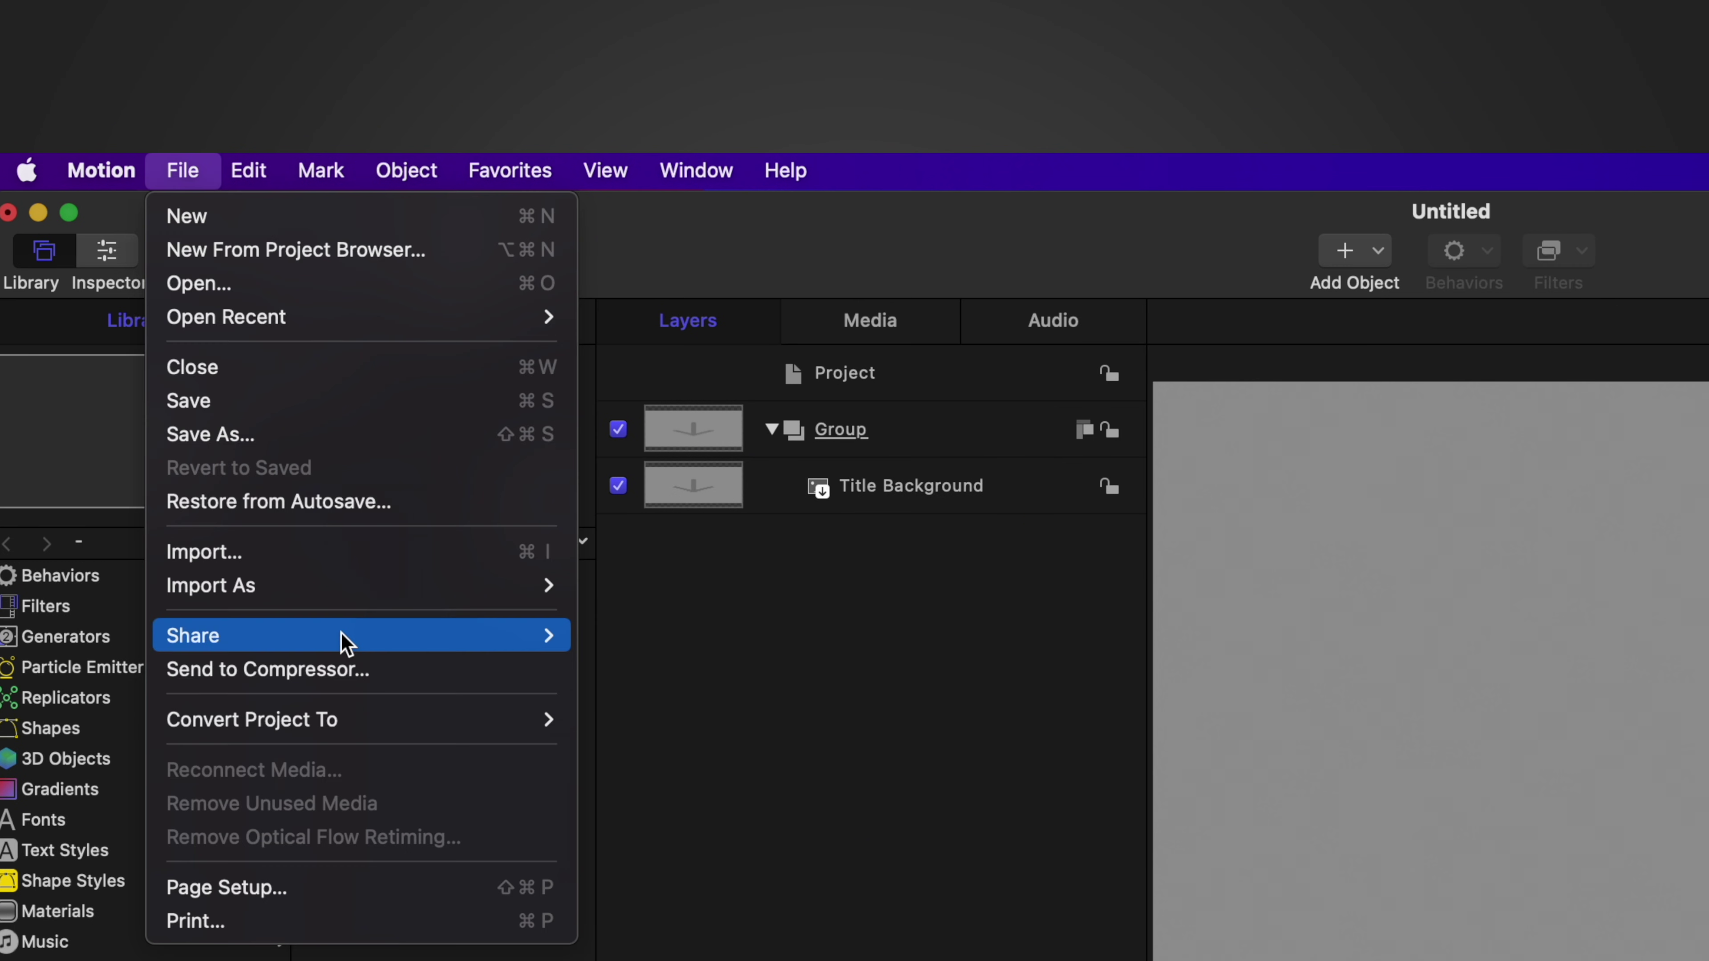
click(301, 444)
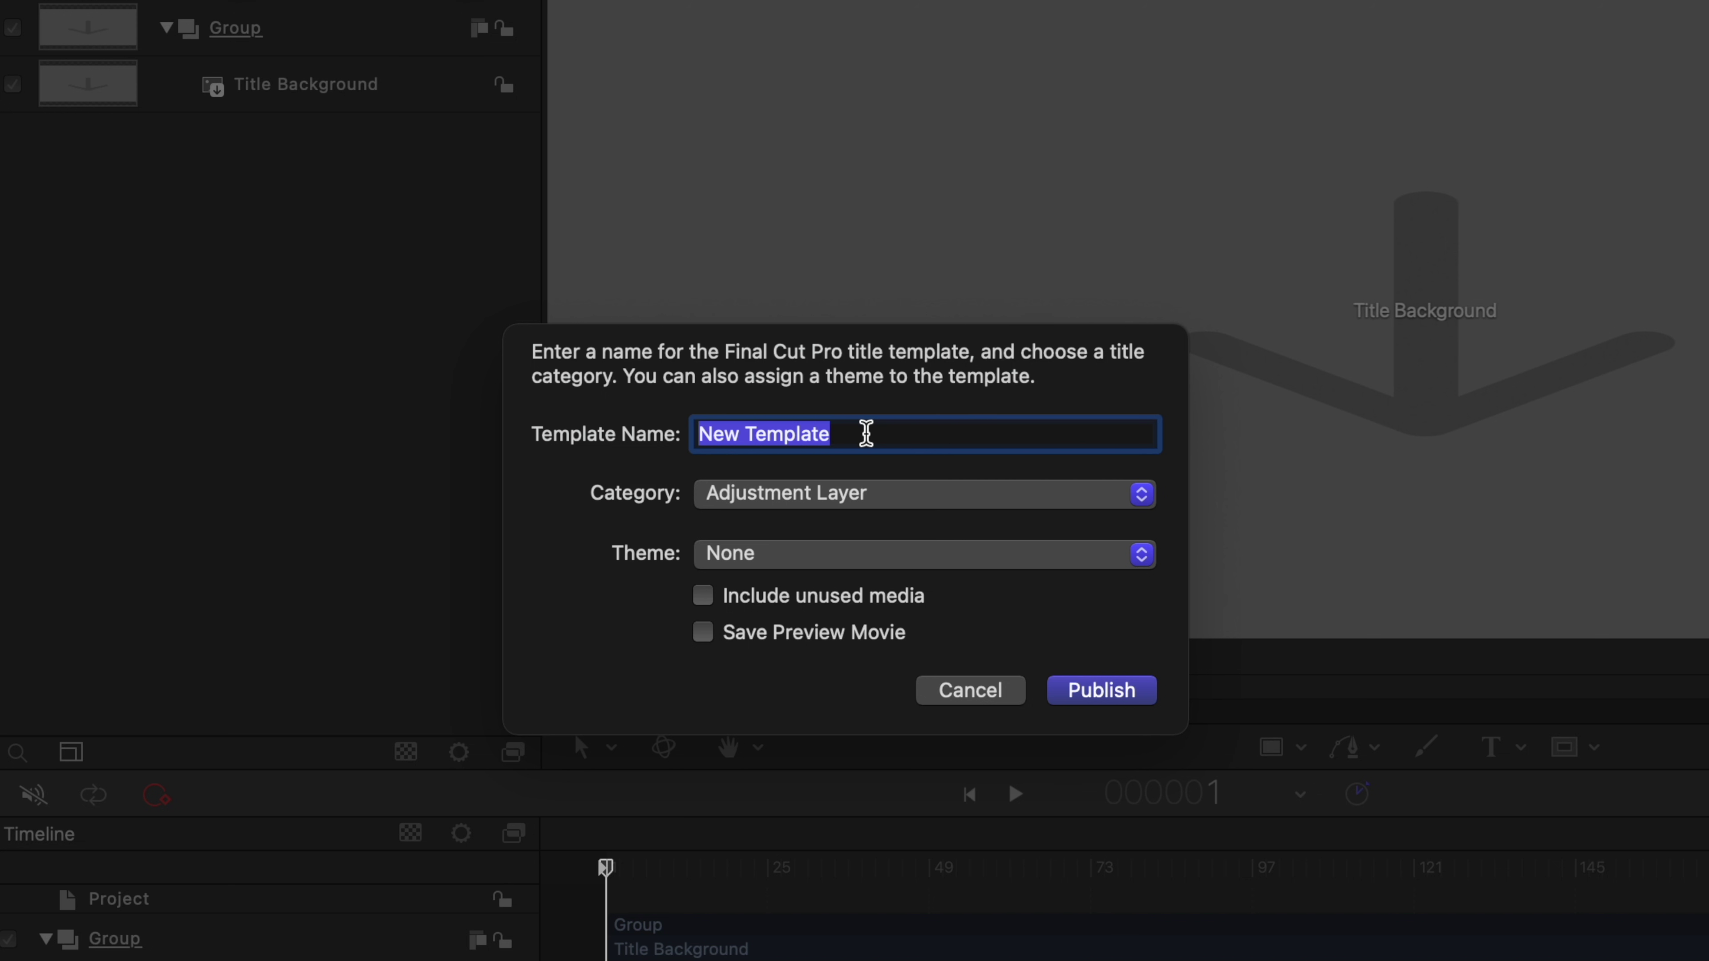
text(Exposure)
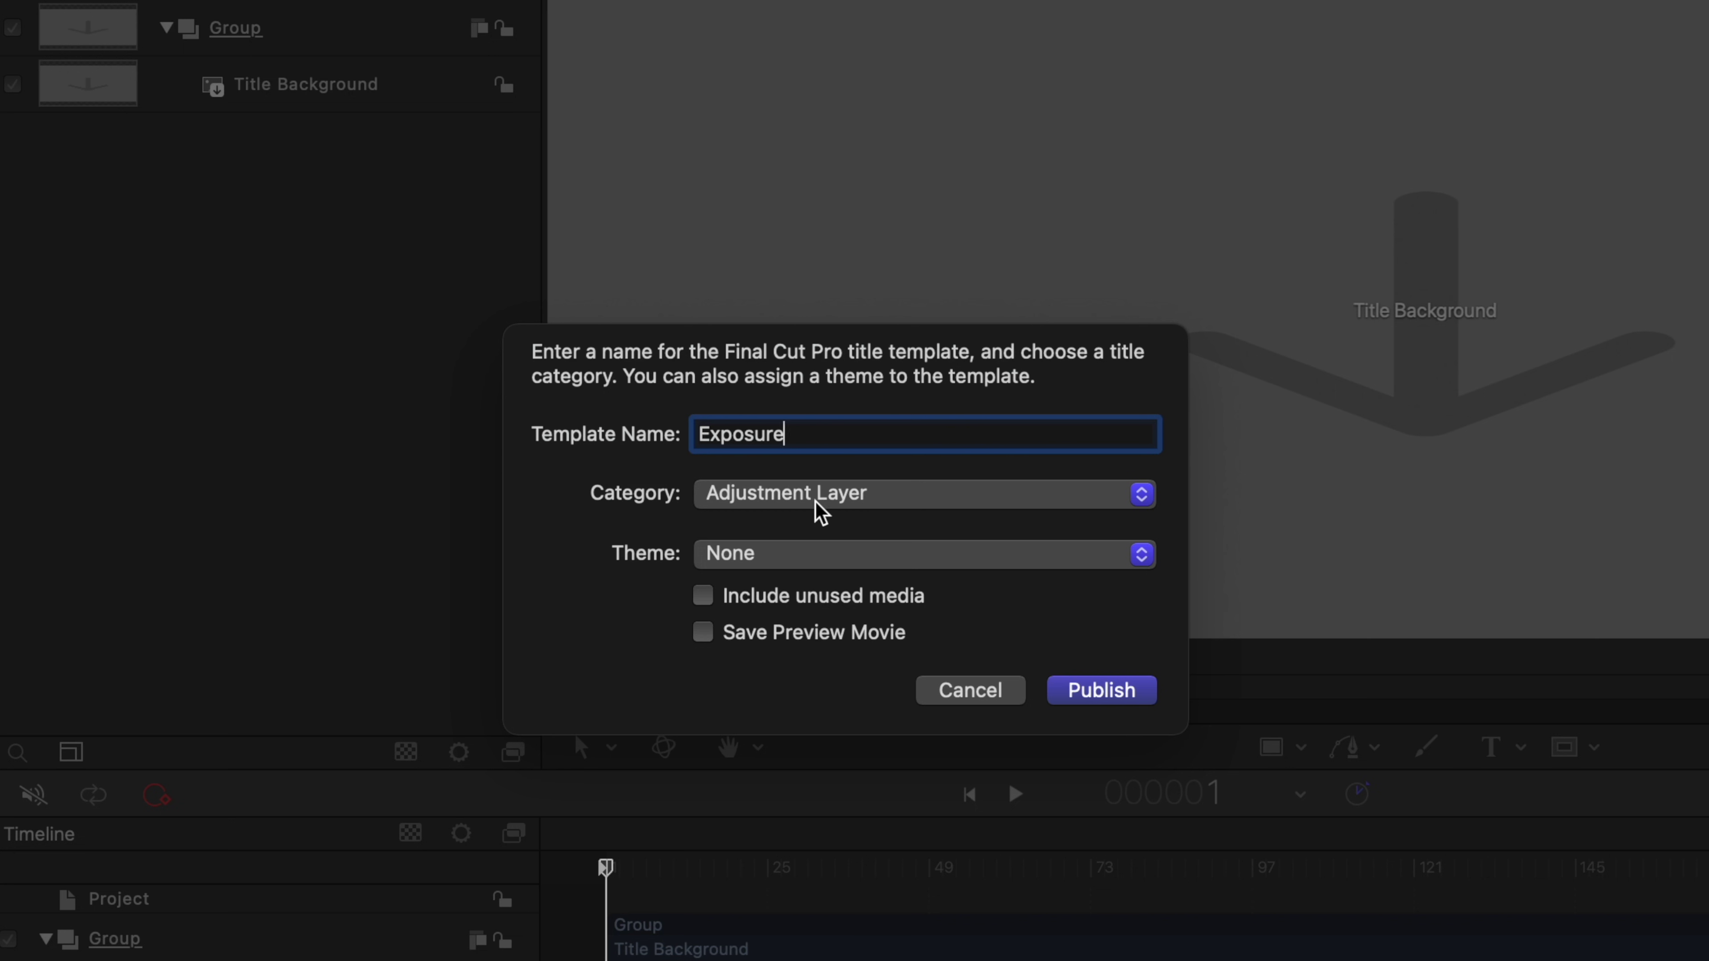
click(849, 552)
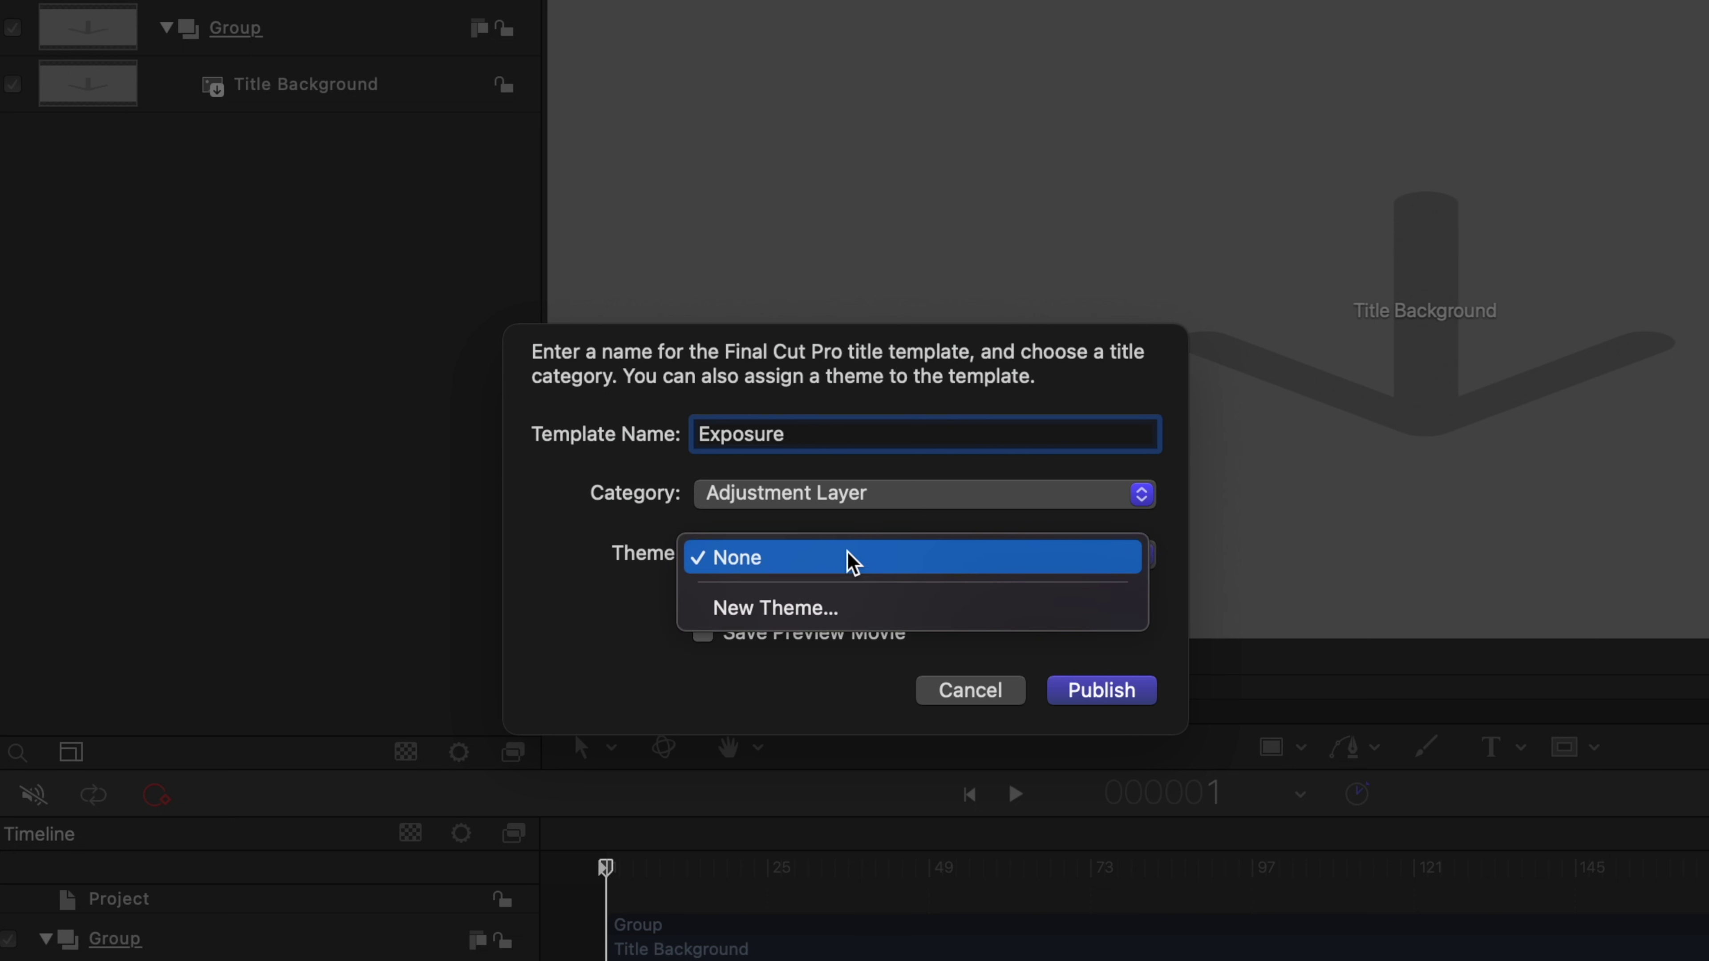
click(867, 608)
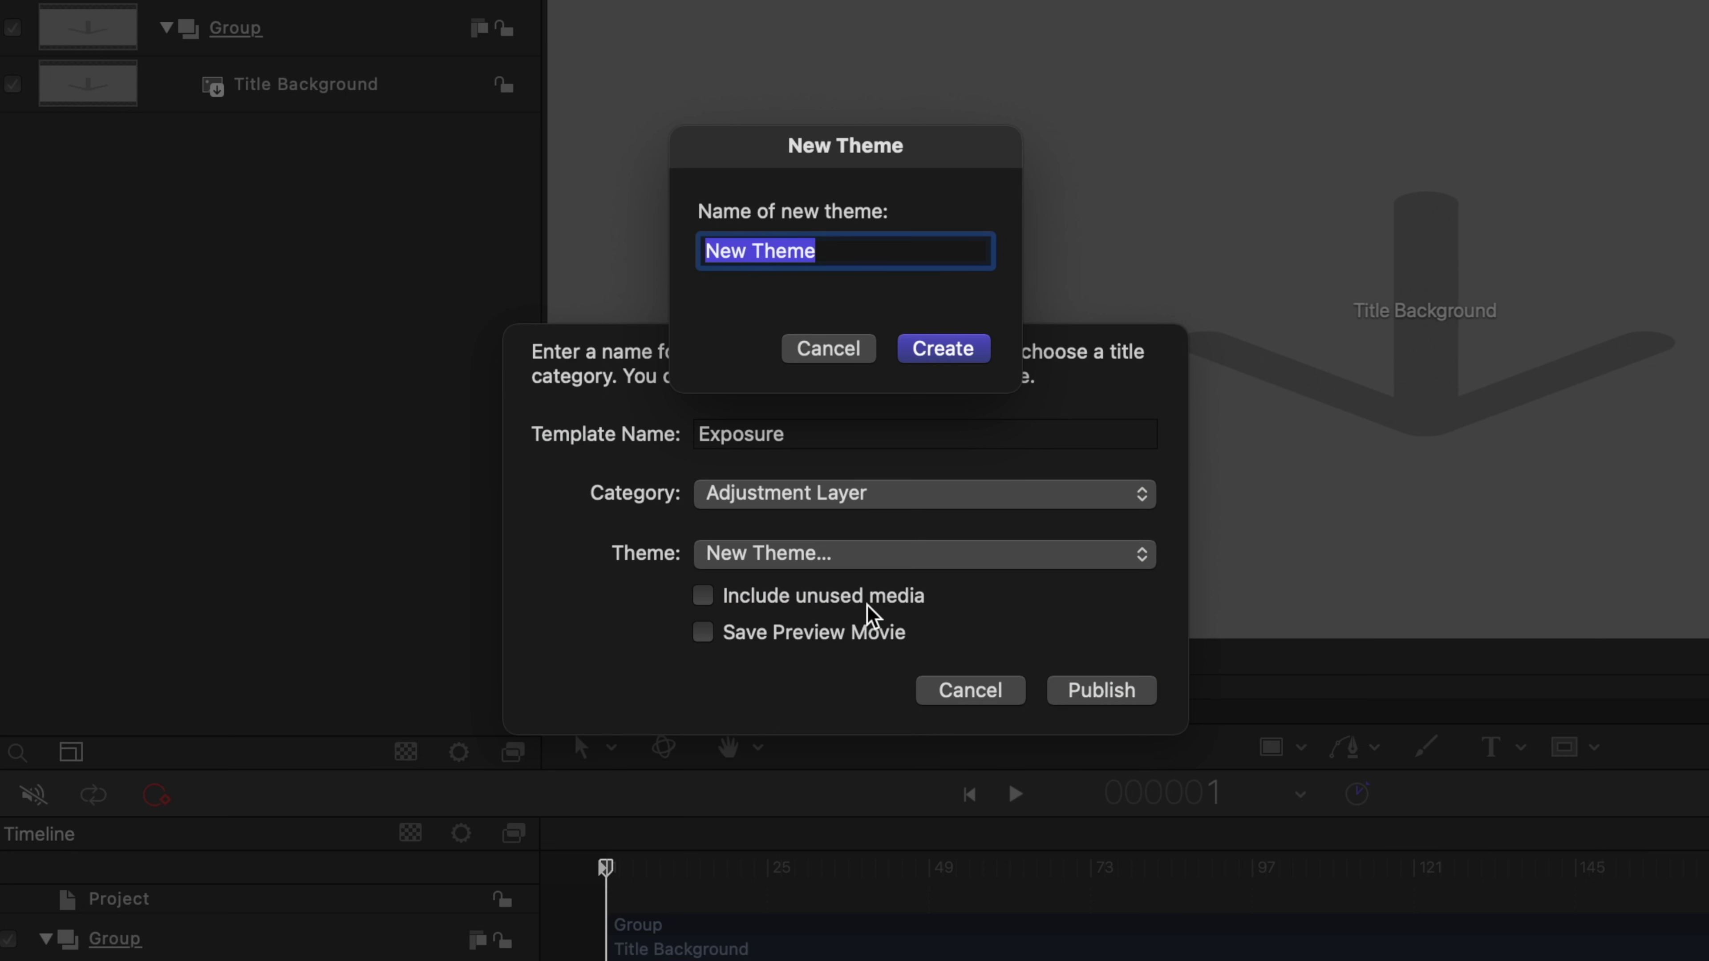
text(Primary Color Grades)
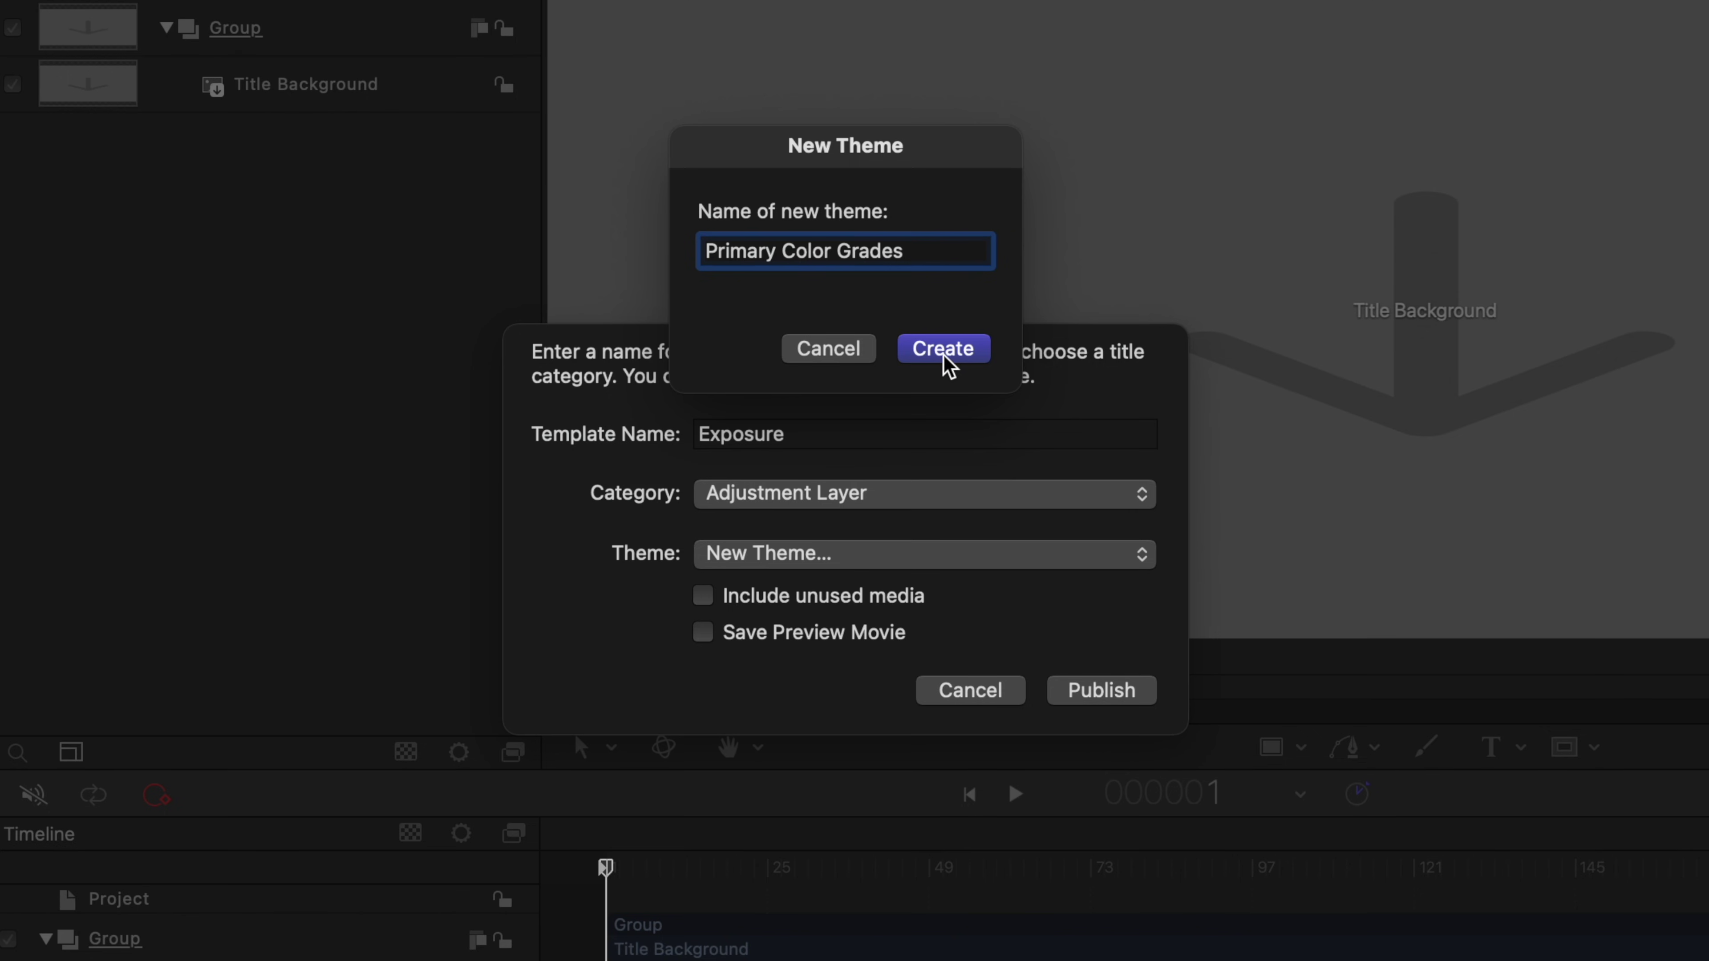
click(945, 353)
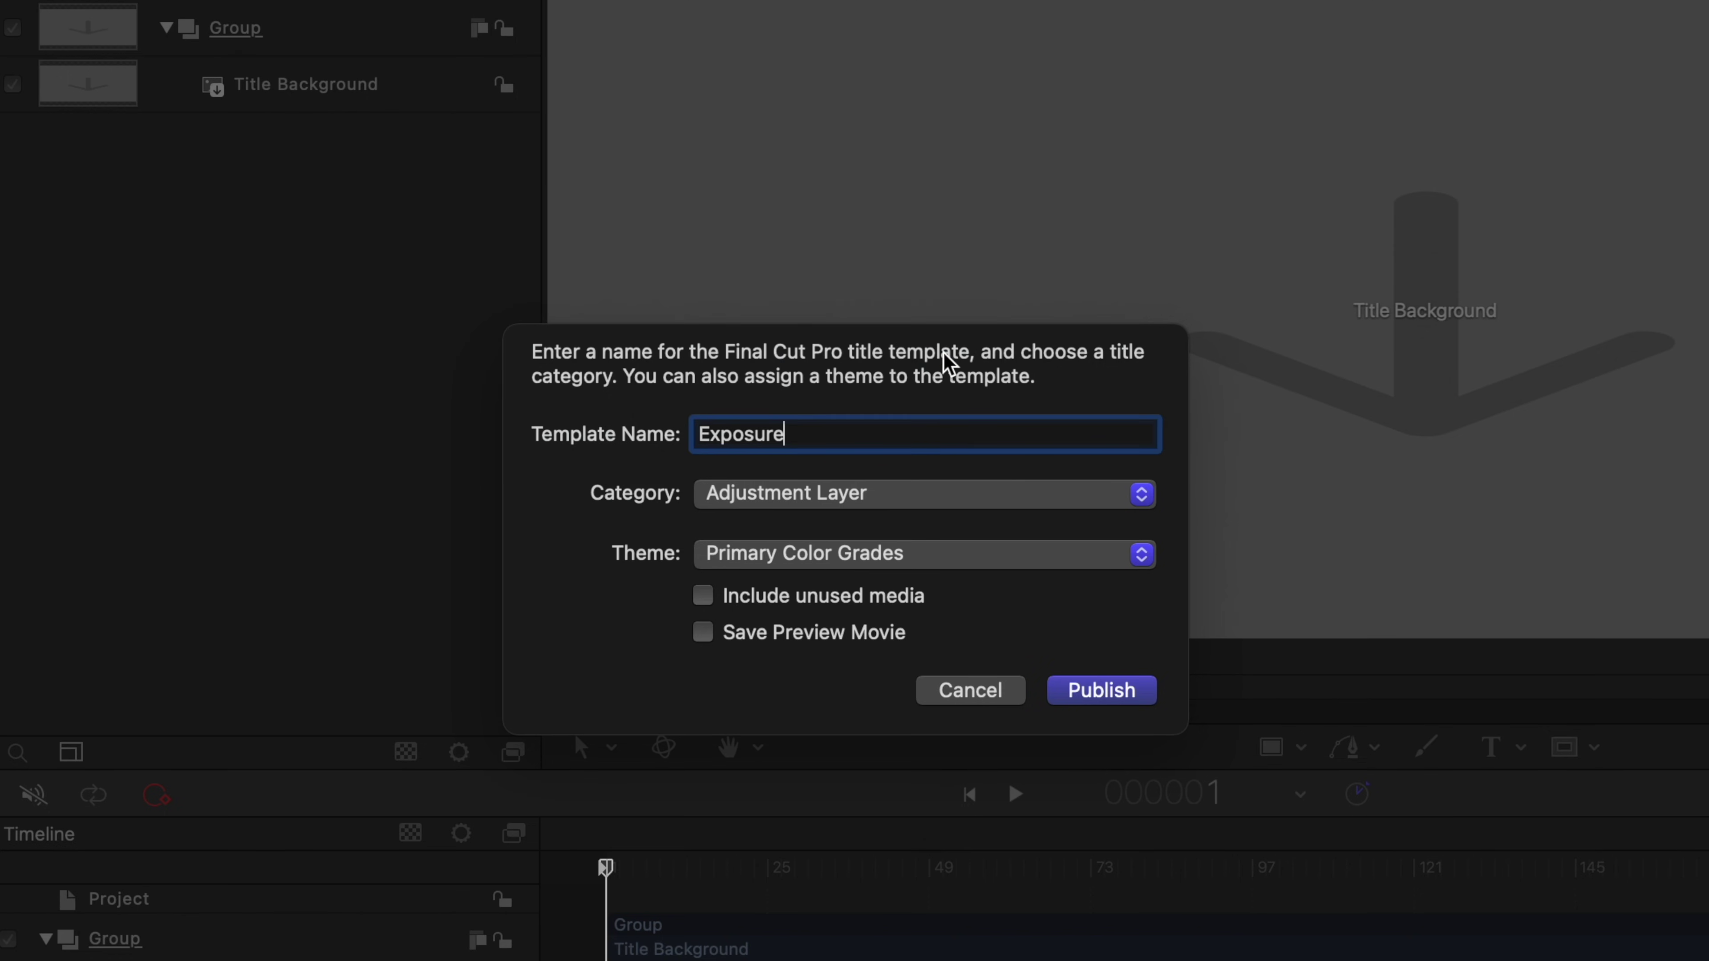
click(1098, 691)
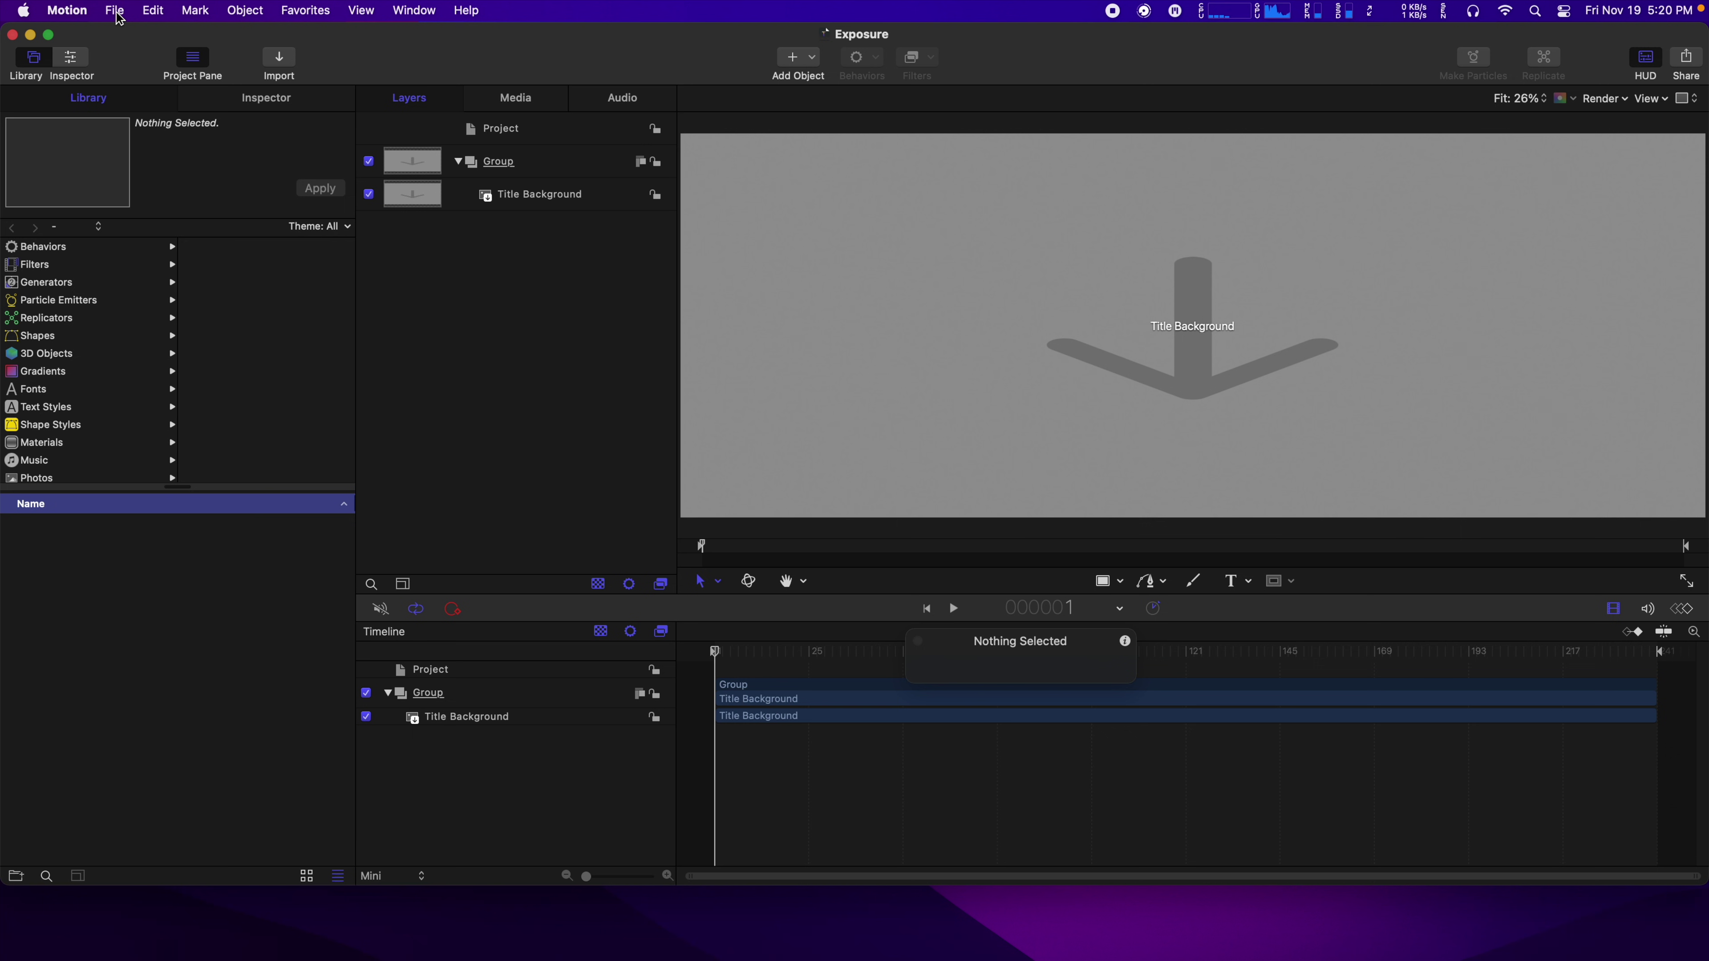
Publish a copy of the Exposure template as White Balance, keeping the Adjustment Layer category and Primary Color Grades theme.
click(114, 10)
click(161, 164)
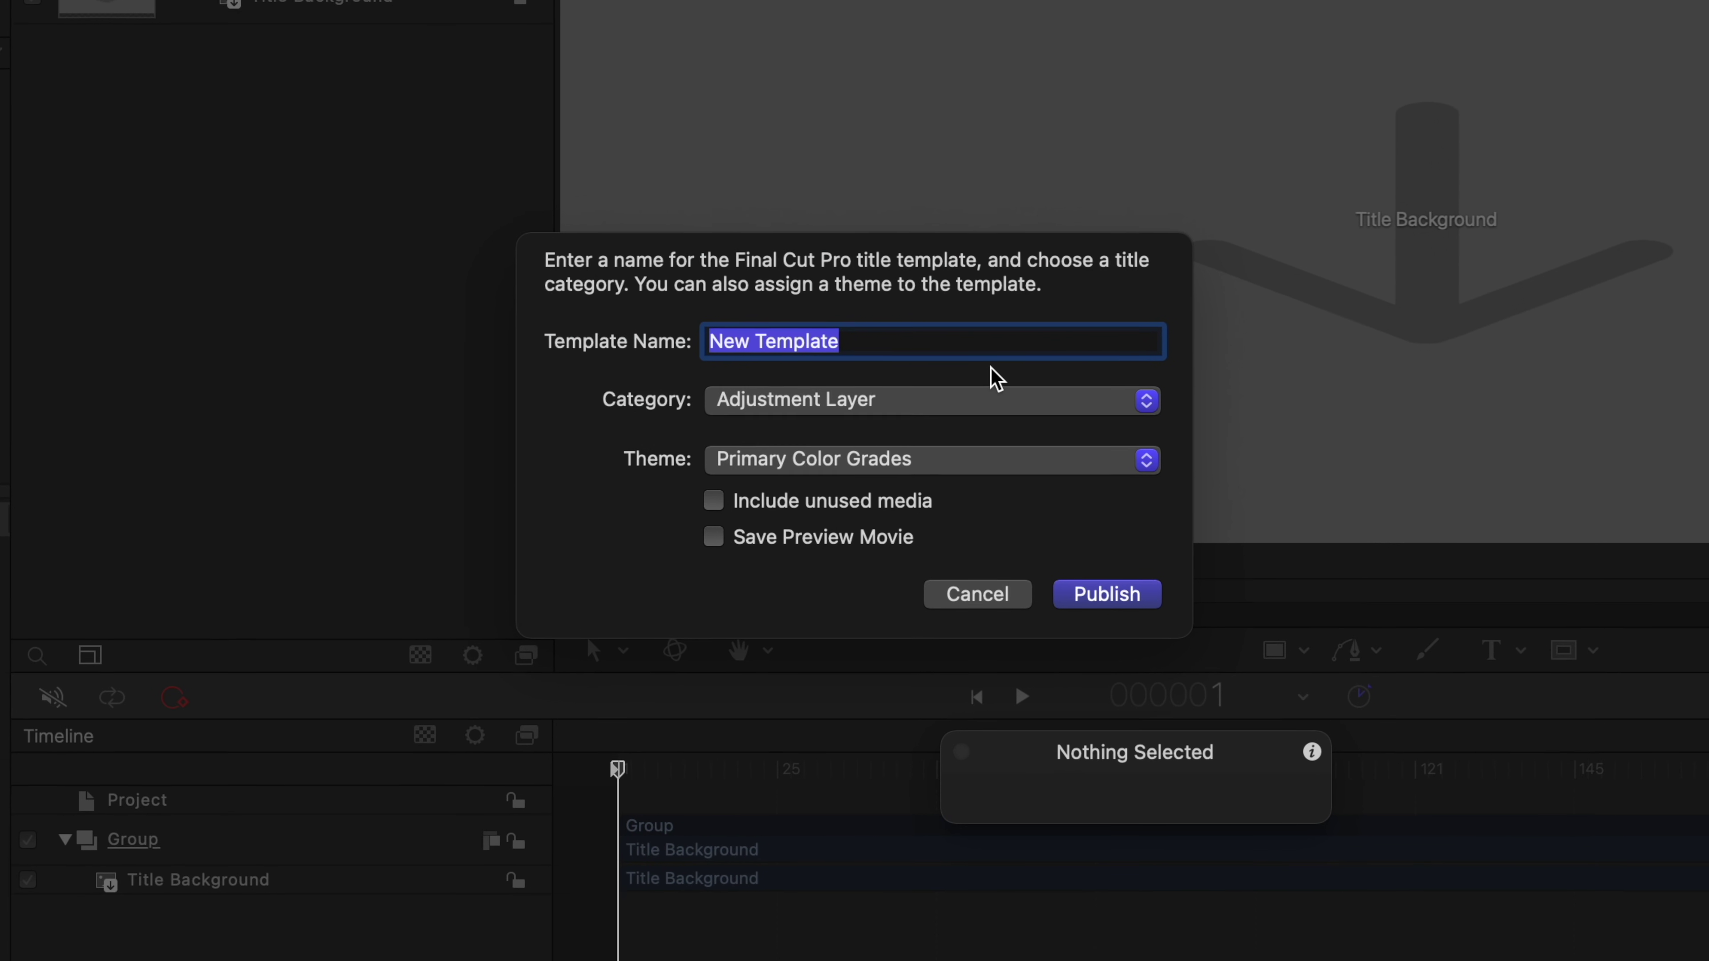
text(White B)
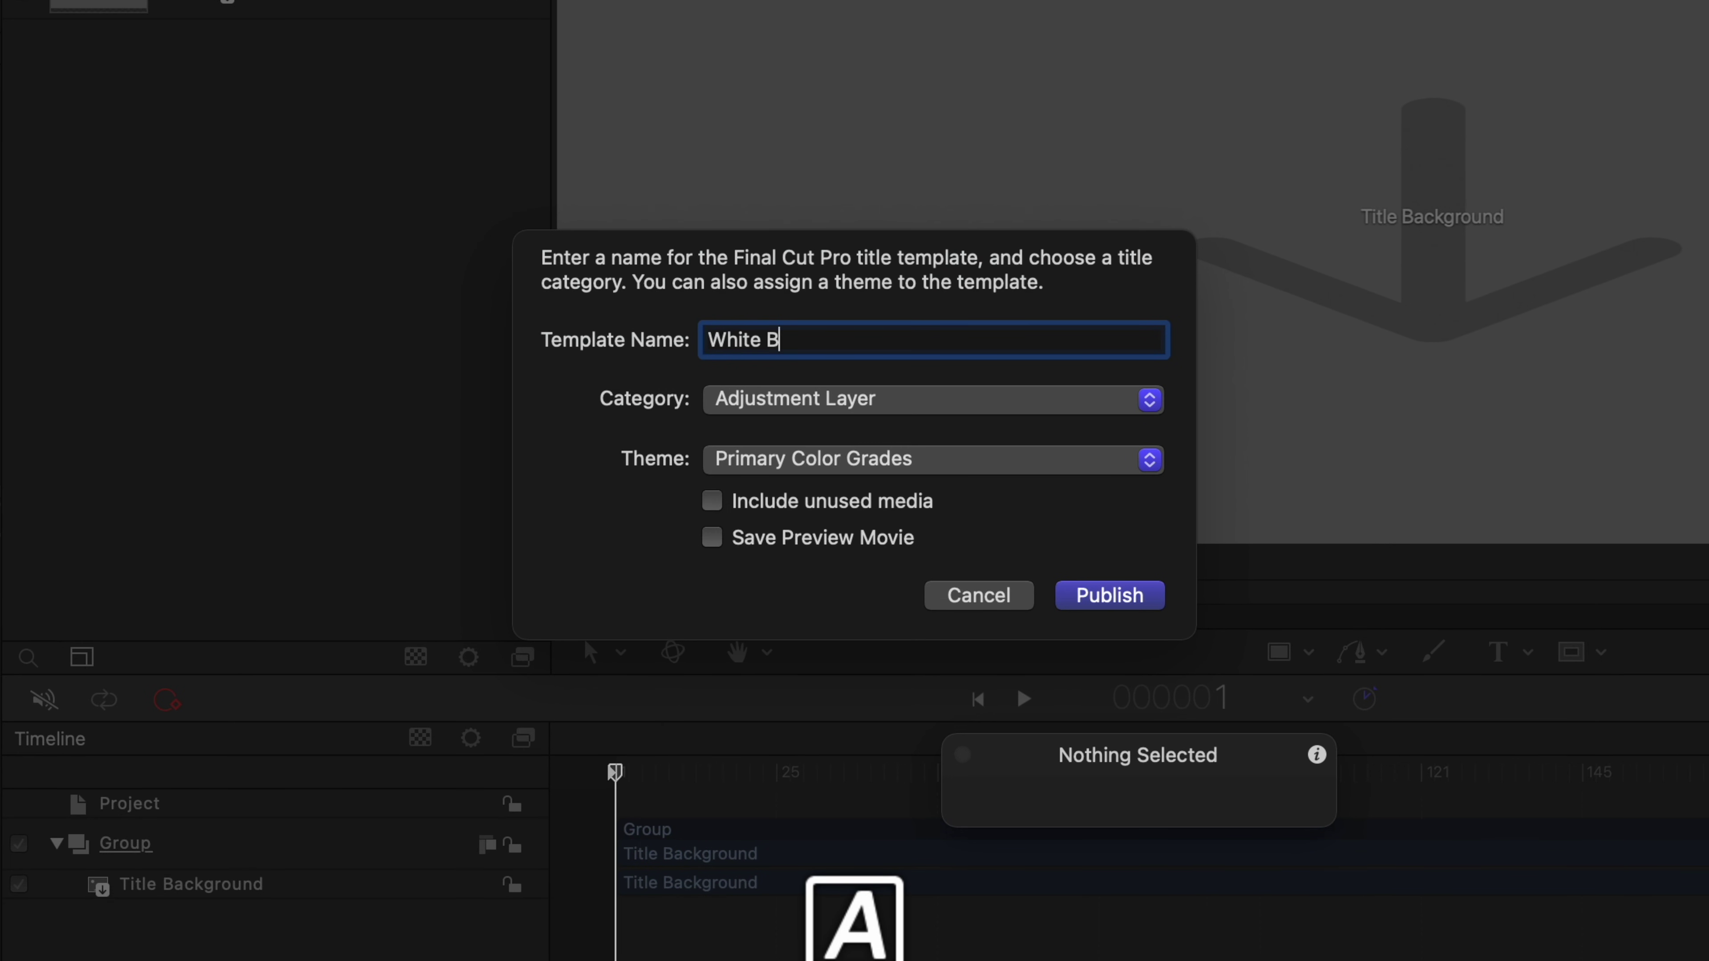
text(alance)
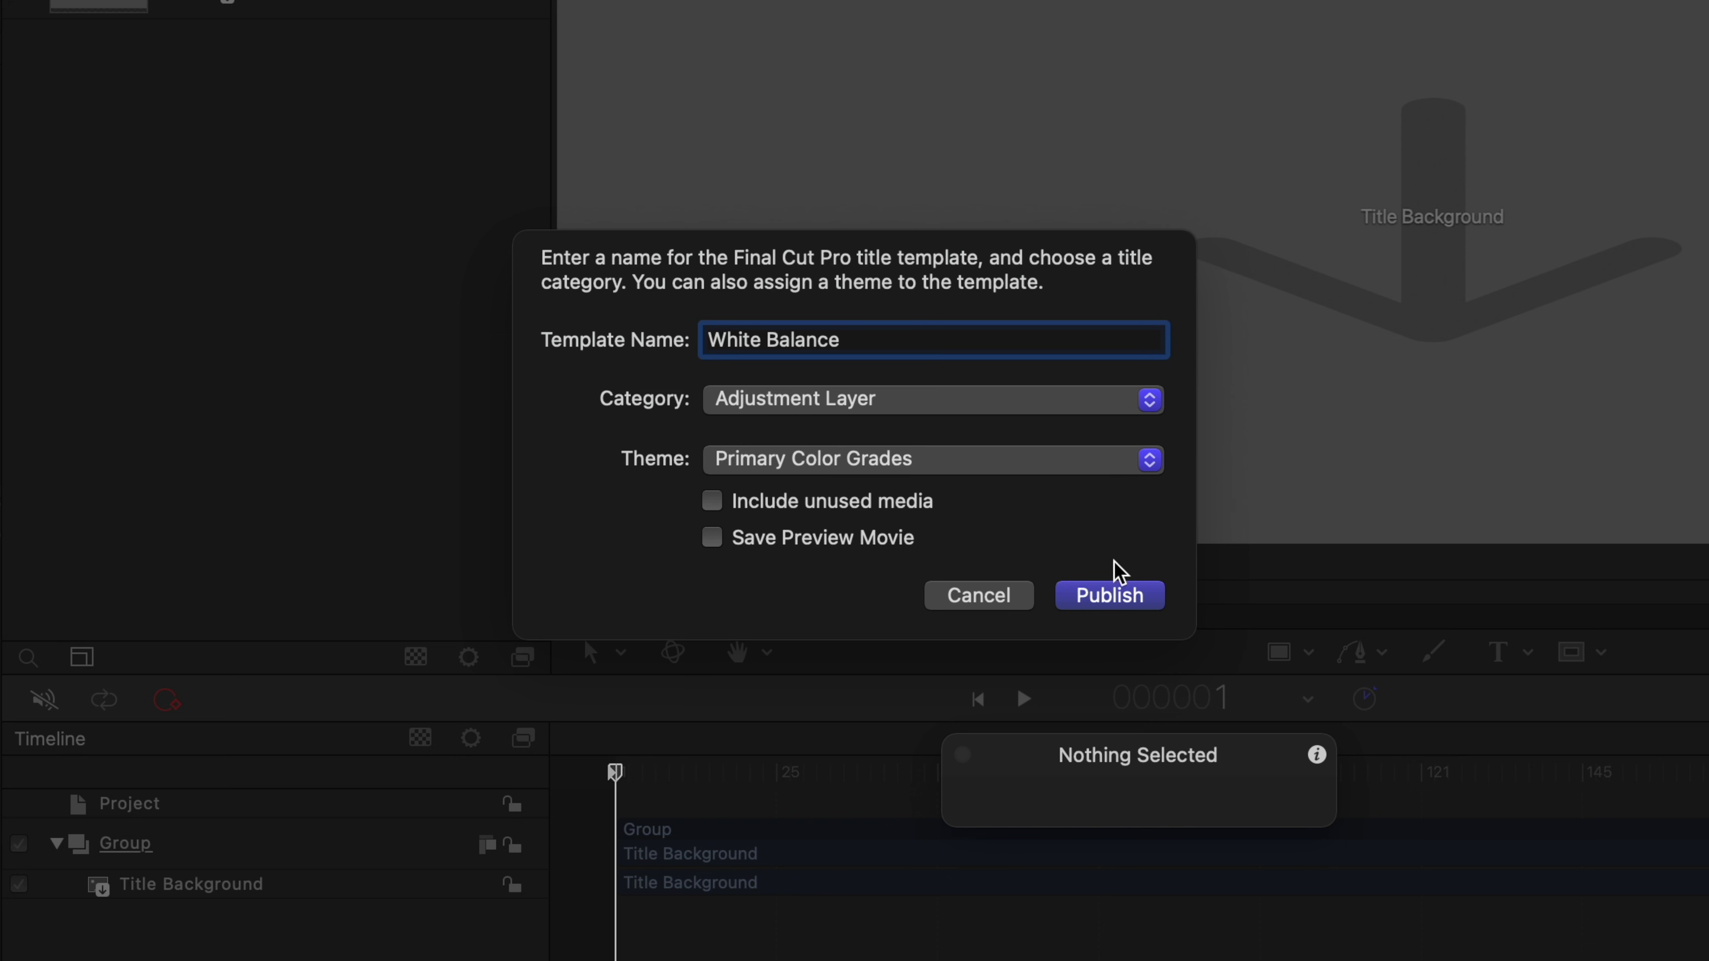
click(1133, 595)
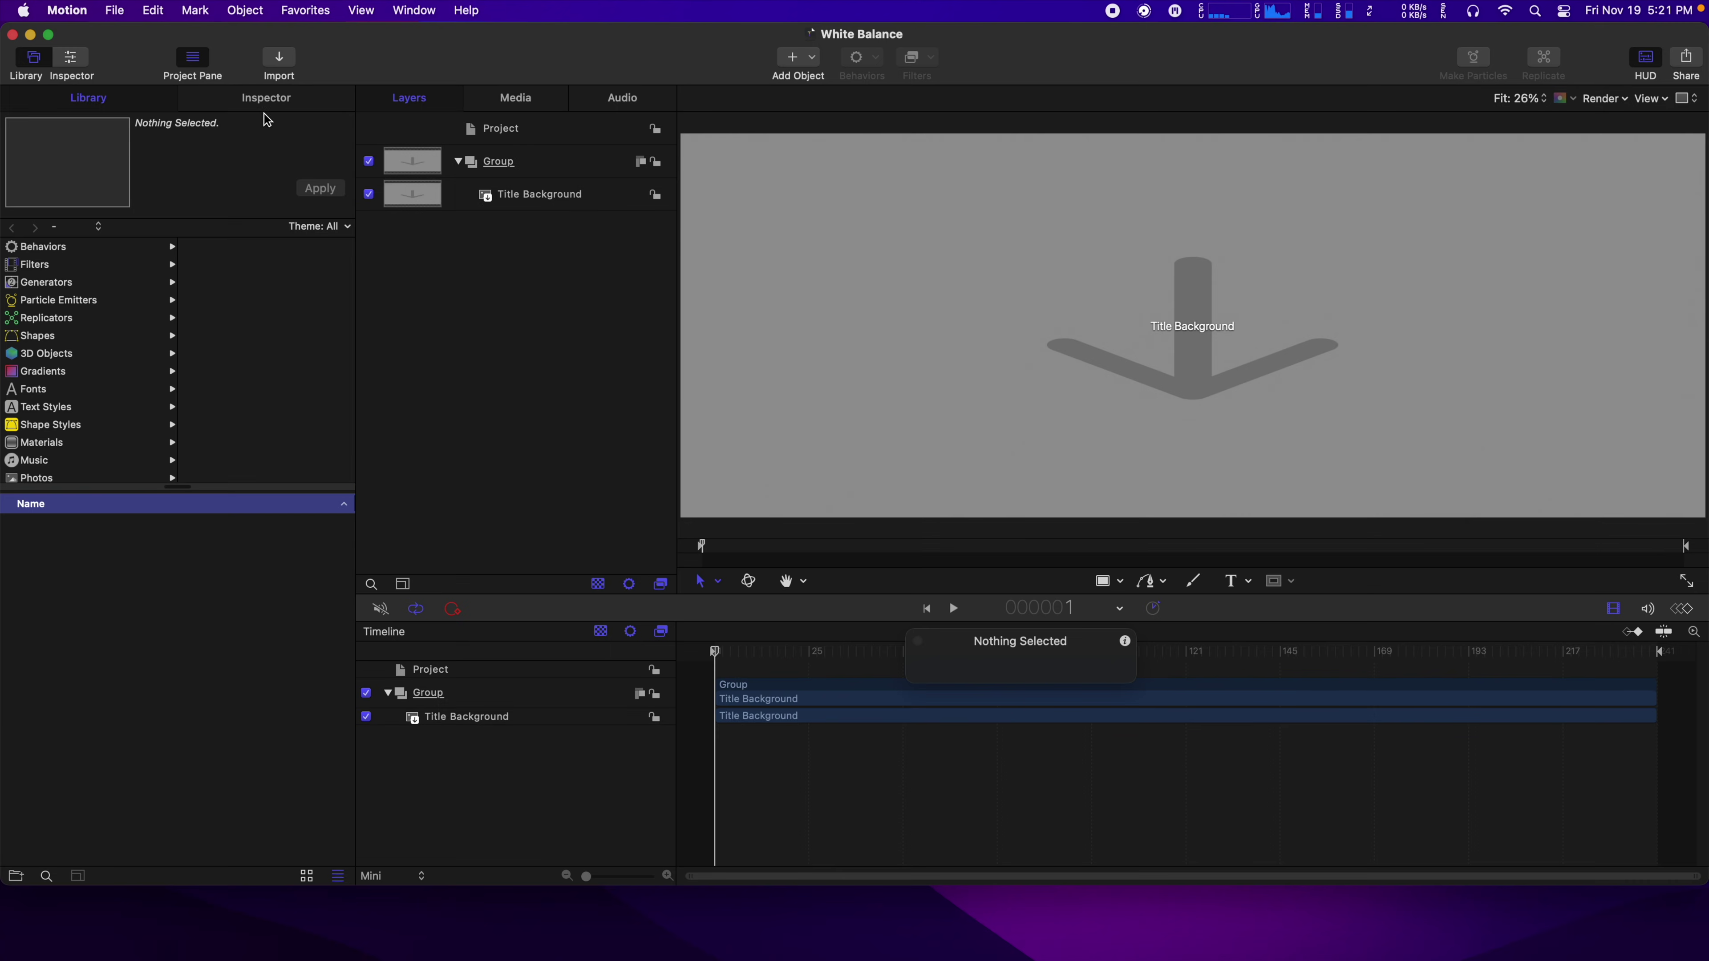
Publish another copy of the template as Contrast in the same category and theme.
click(112, 23)
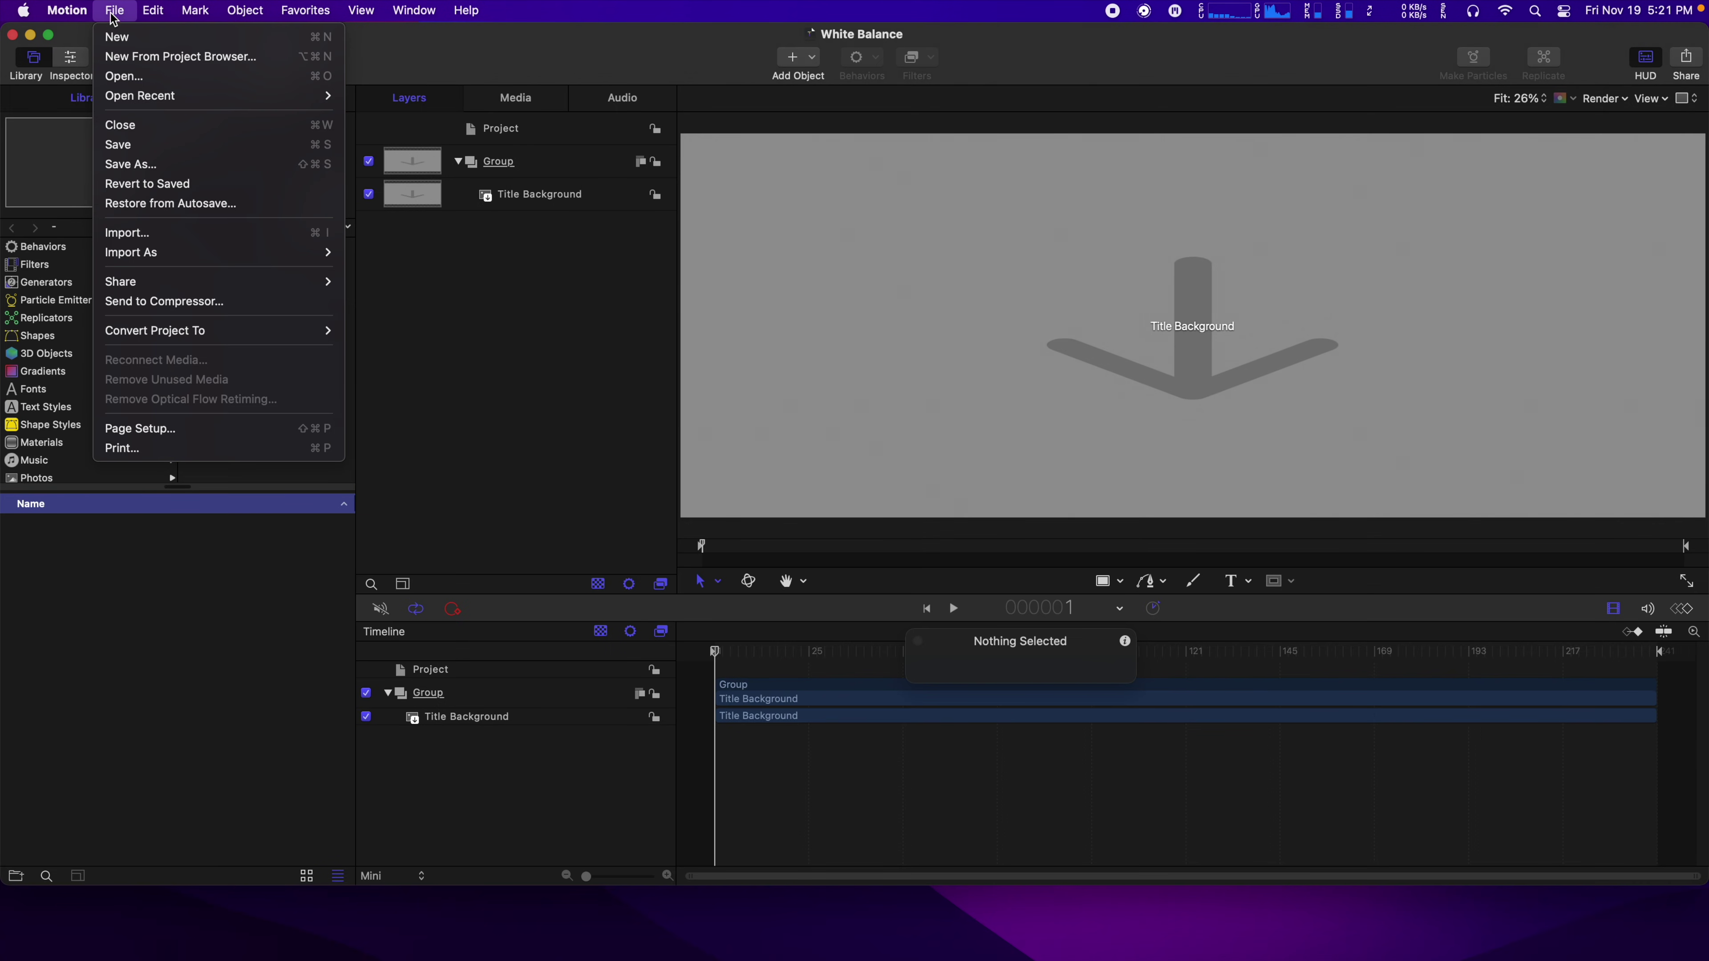
click(152, 165)
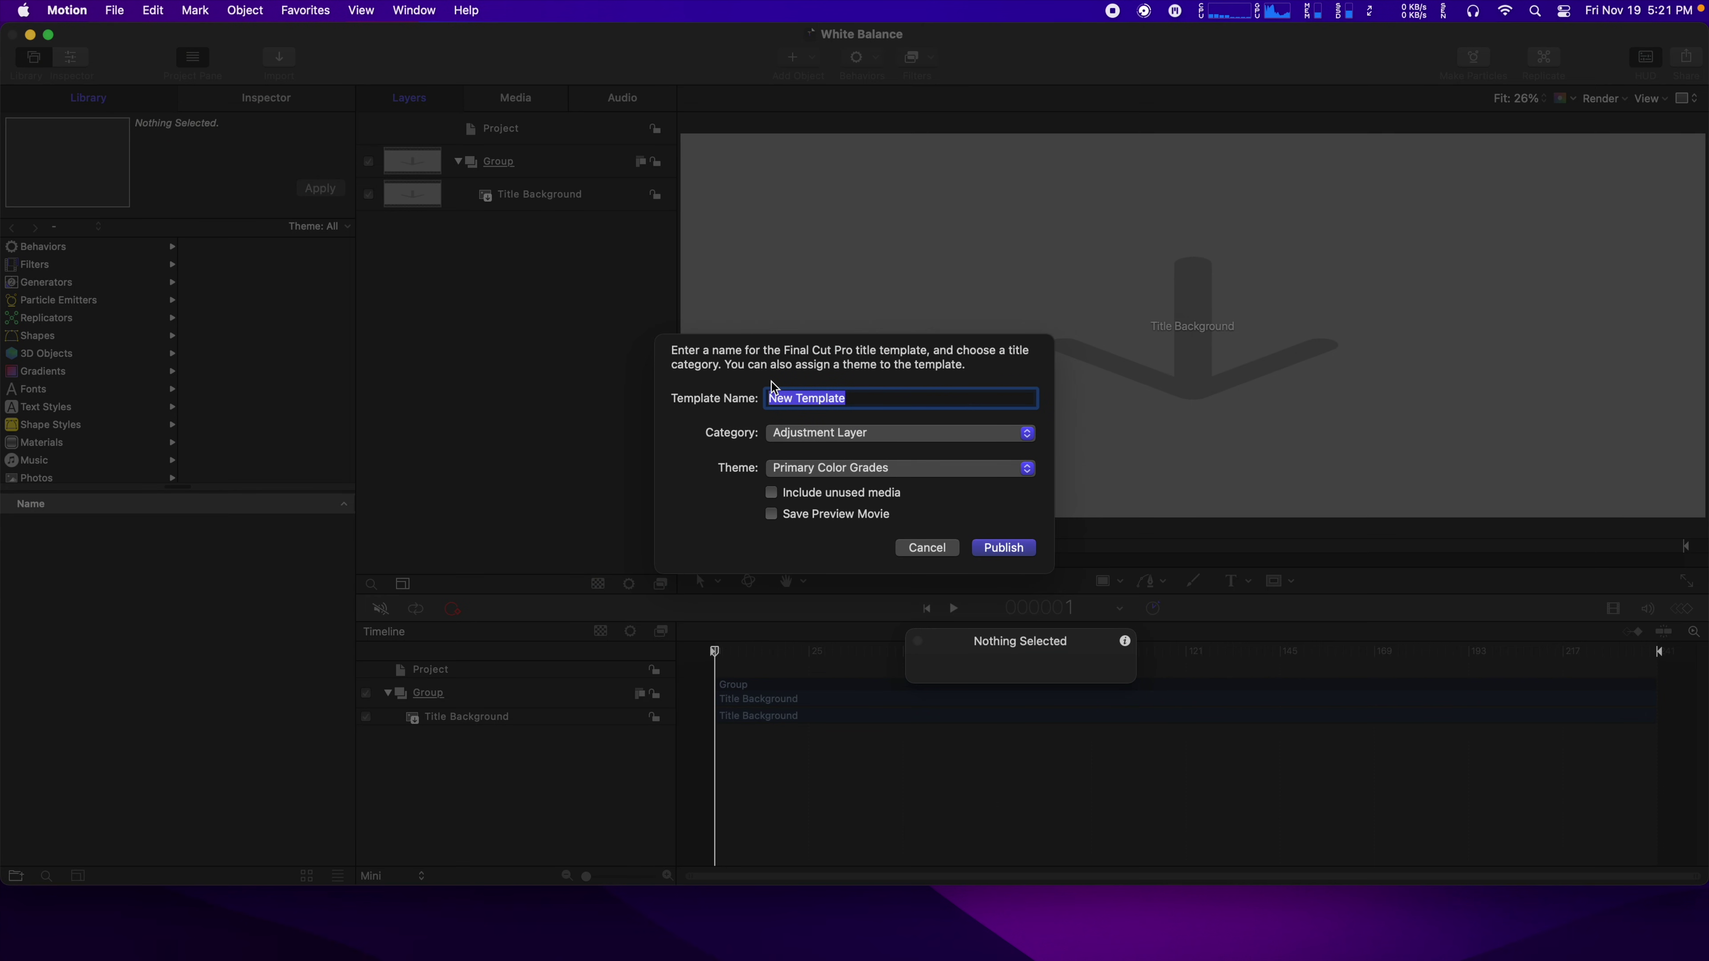
text(Contrast)
click(1004, 548)
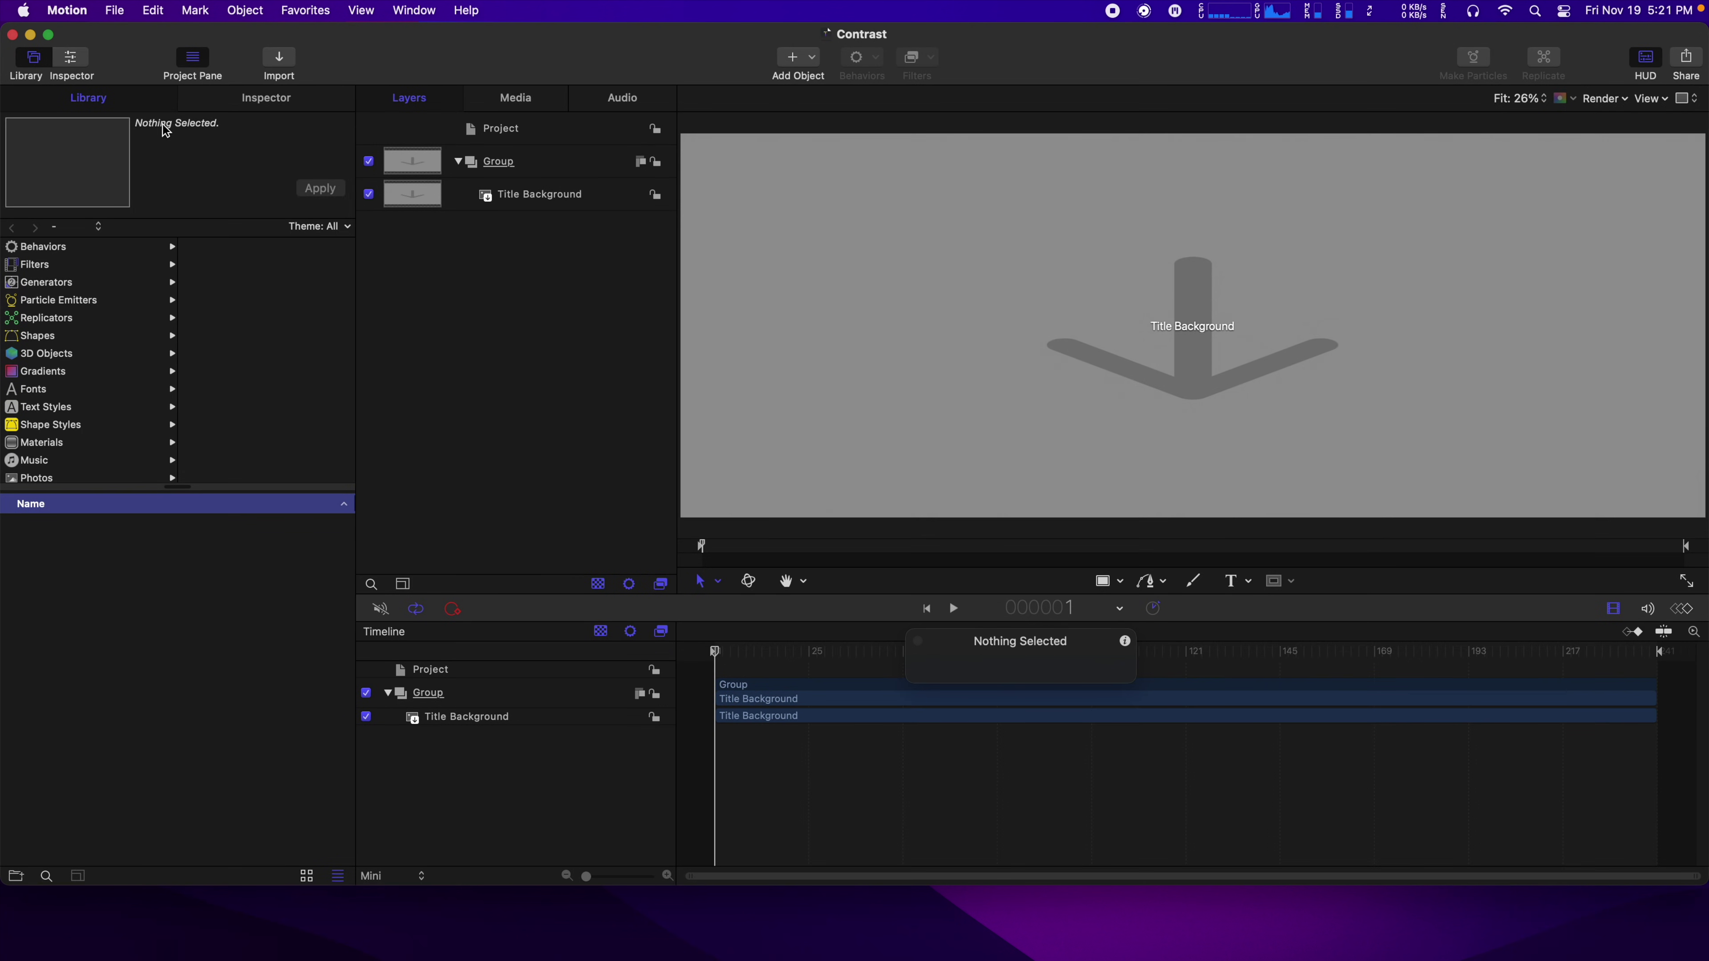
Publish another copy of the template as Saturation in the Adjustment Layer category and Primary Color Grades theme.
click(115, 10)
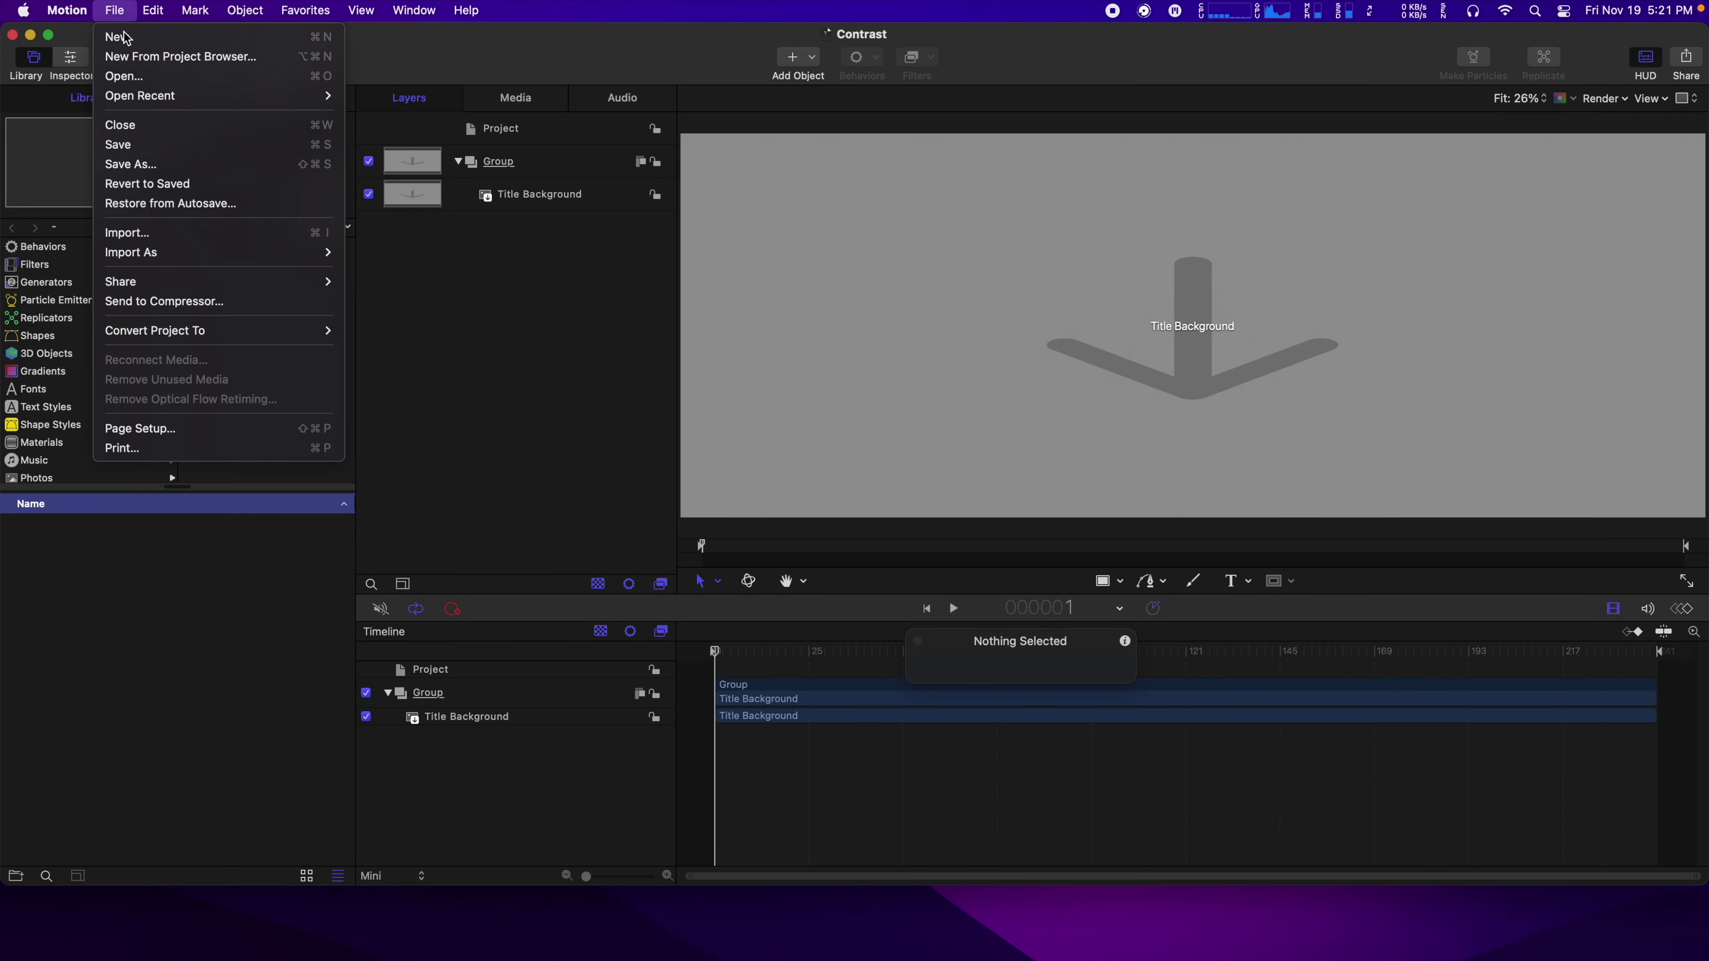
click(159, 167)
text(Saturation)
click(1016, 548)
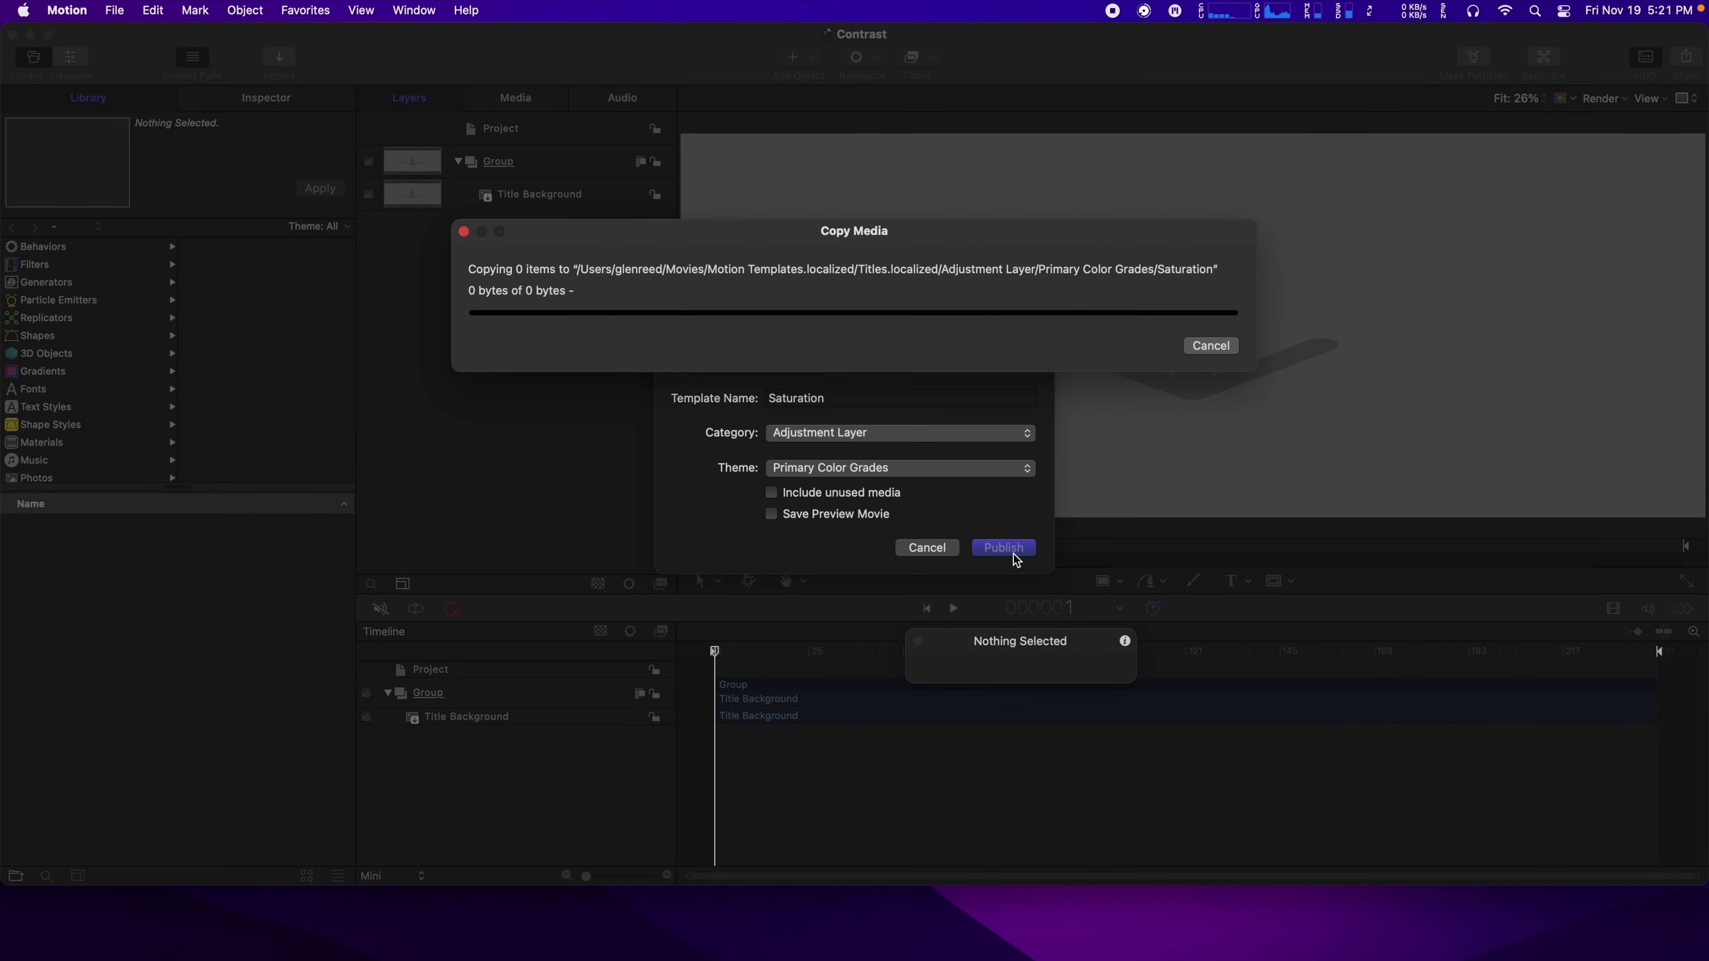
Publish a copy of the template as Contrast in the Adjustment Layer category, under a new theme named Secondary Color Grades.
click(115, 10)
click(131, 168)
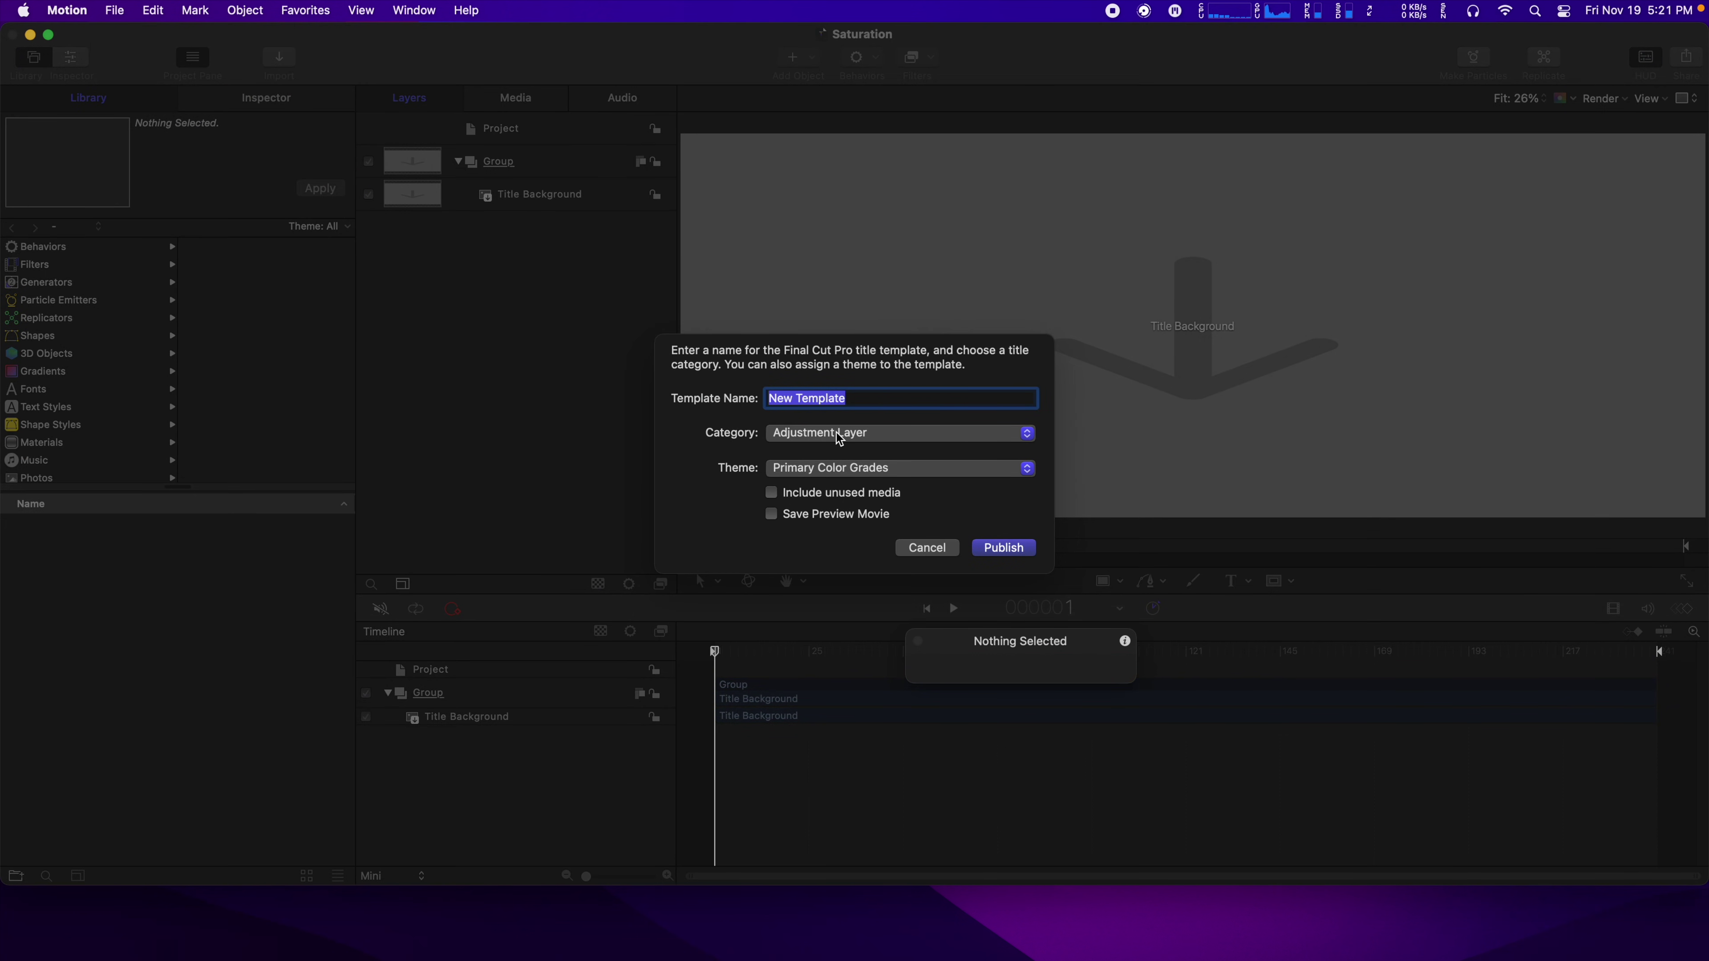
text(Contrast)
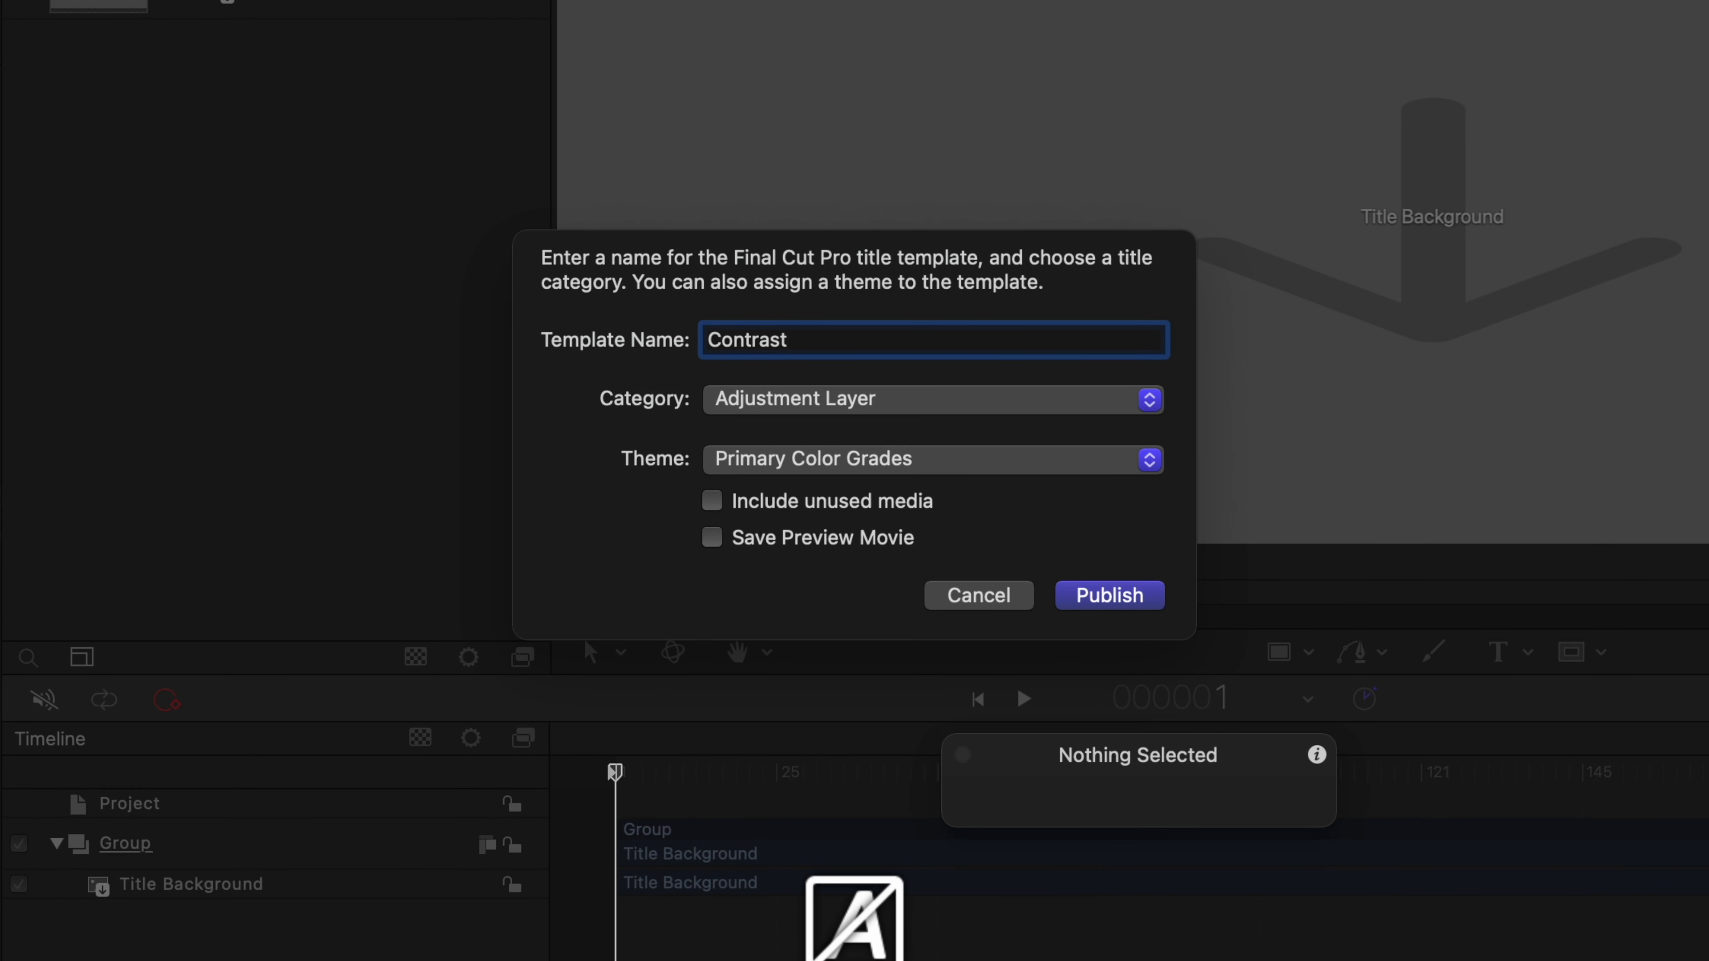
click(798, 460)
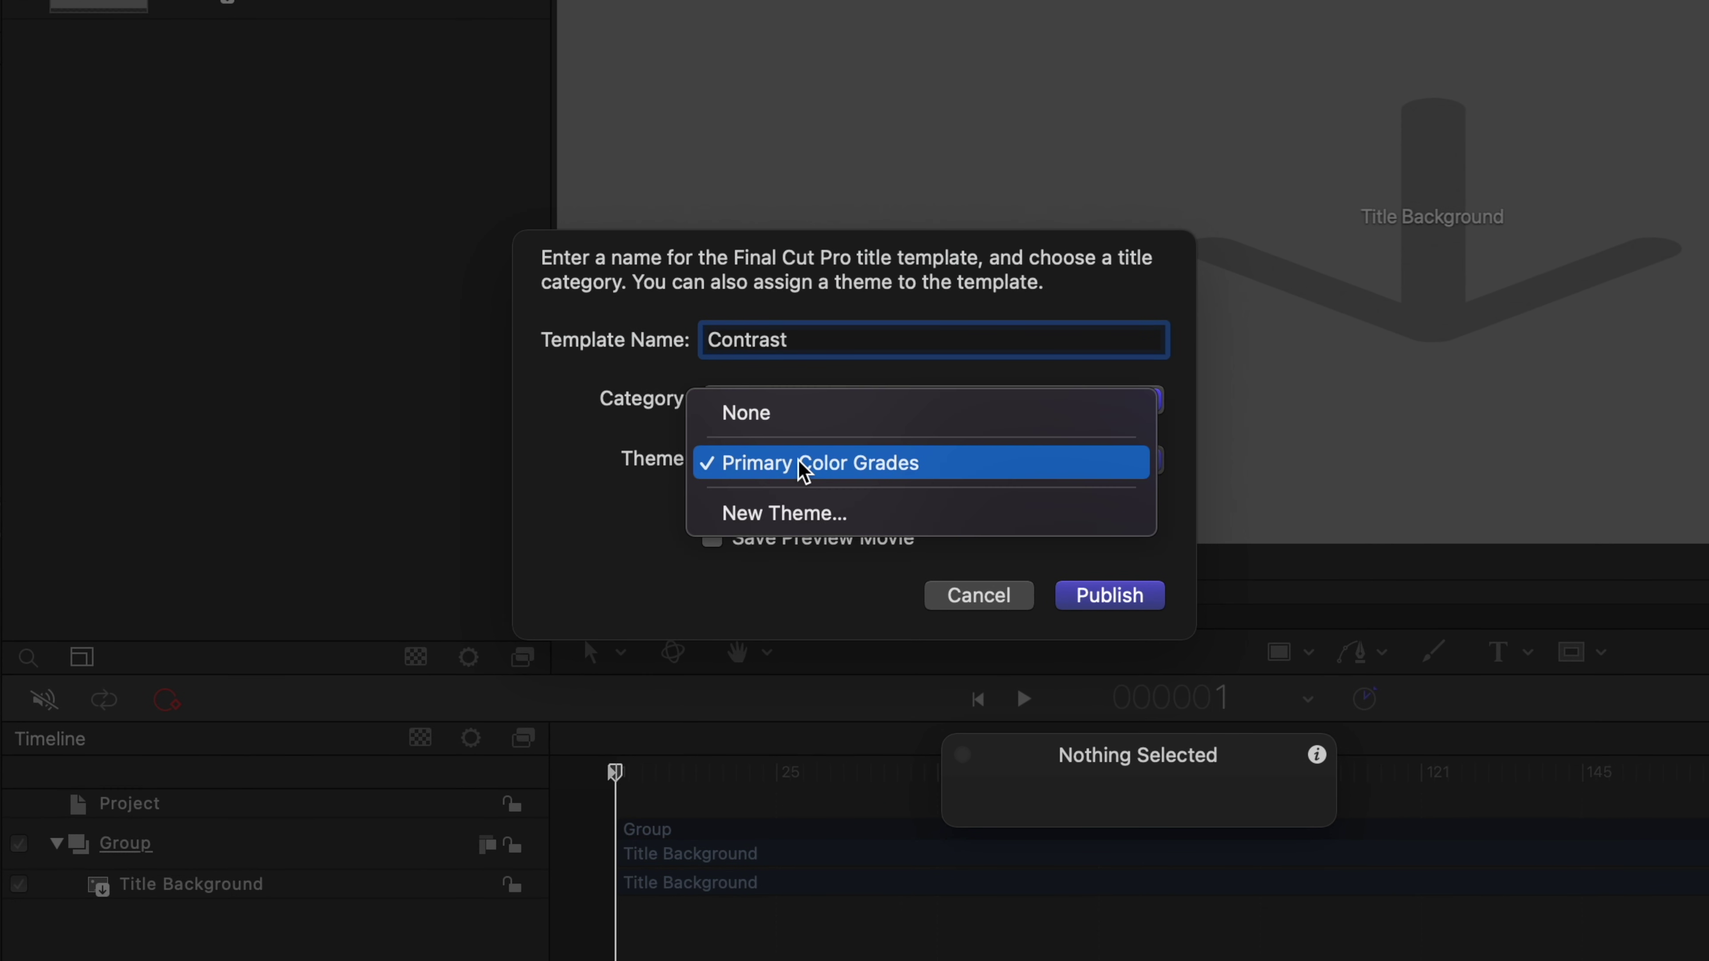
click(828, 515)
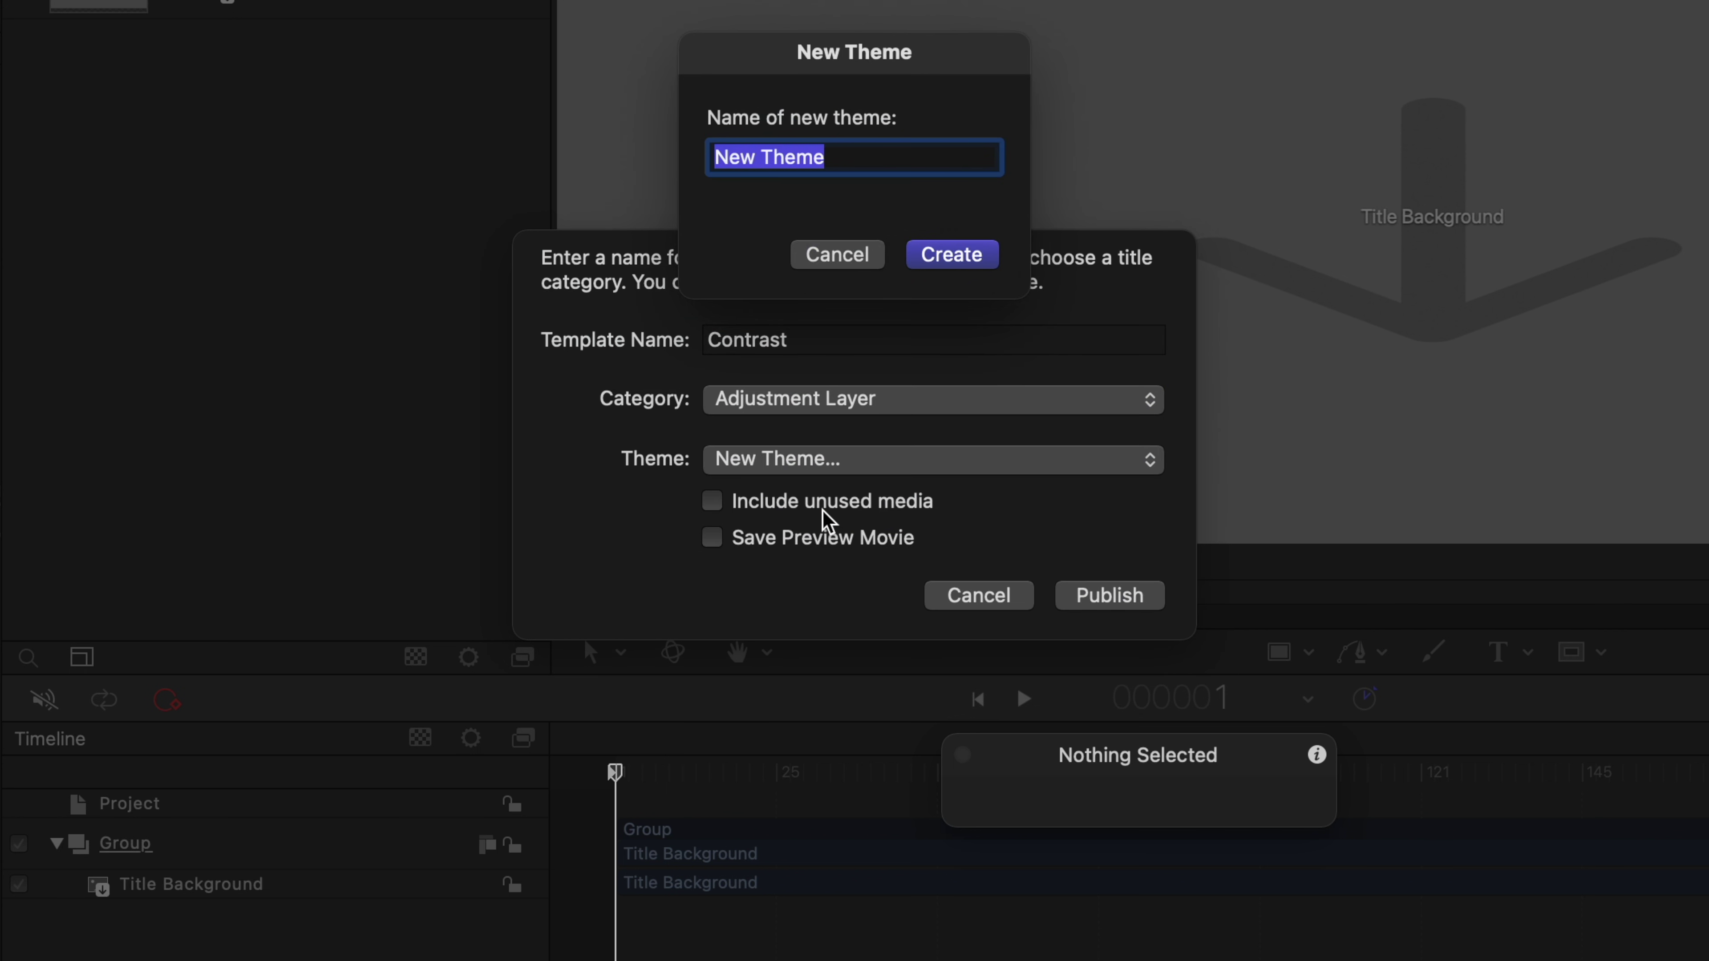
text(Secondary C)
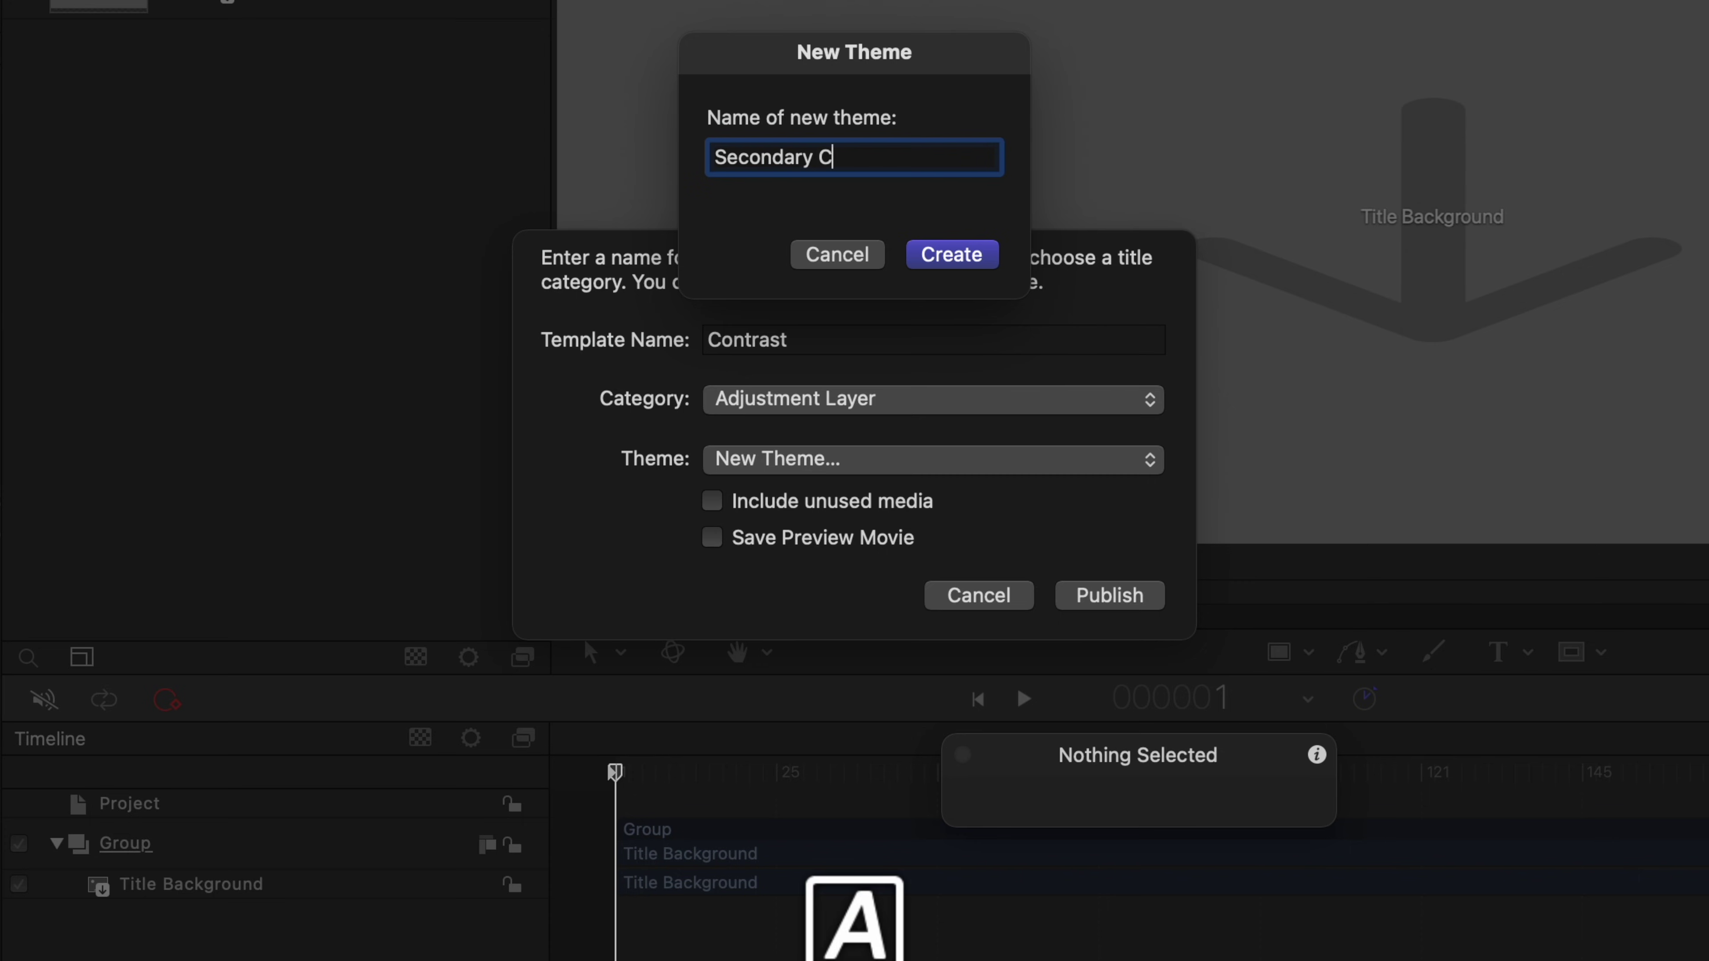
text(olor Grades)
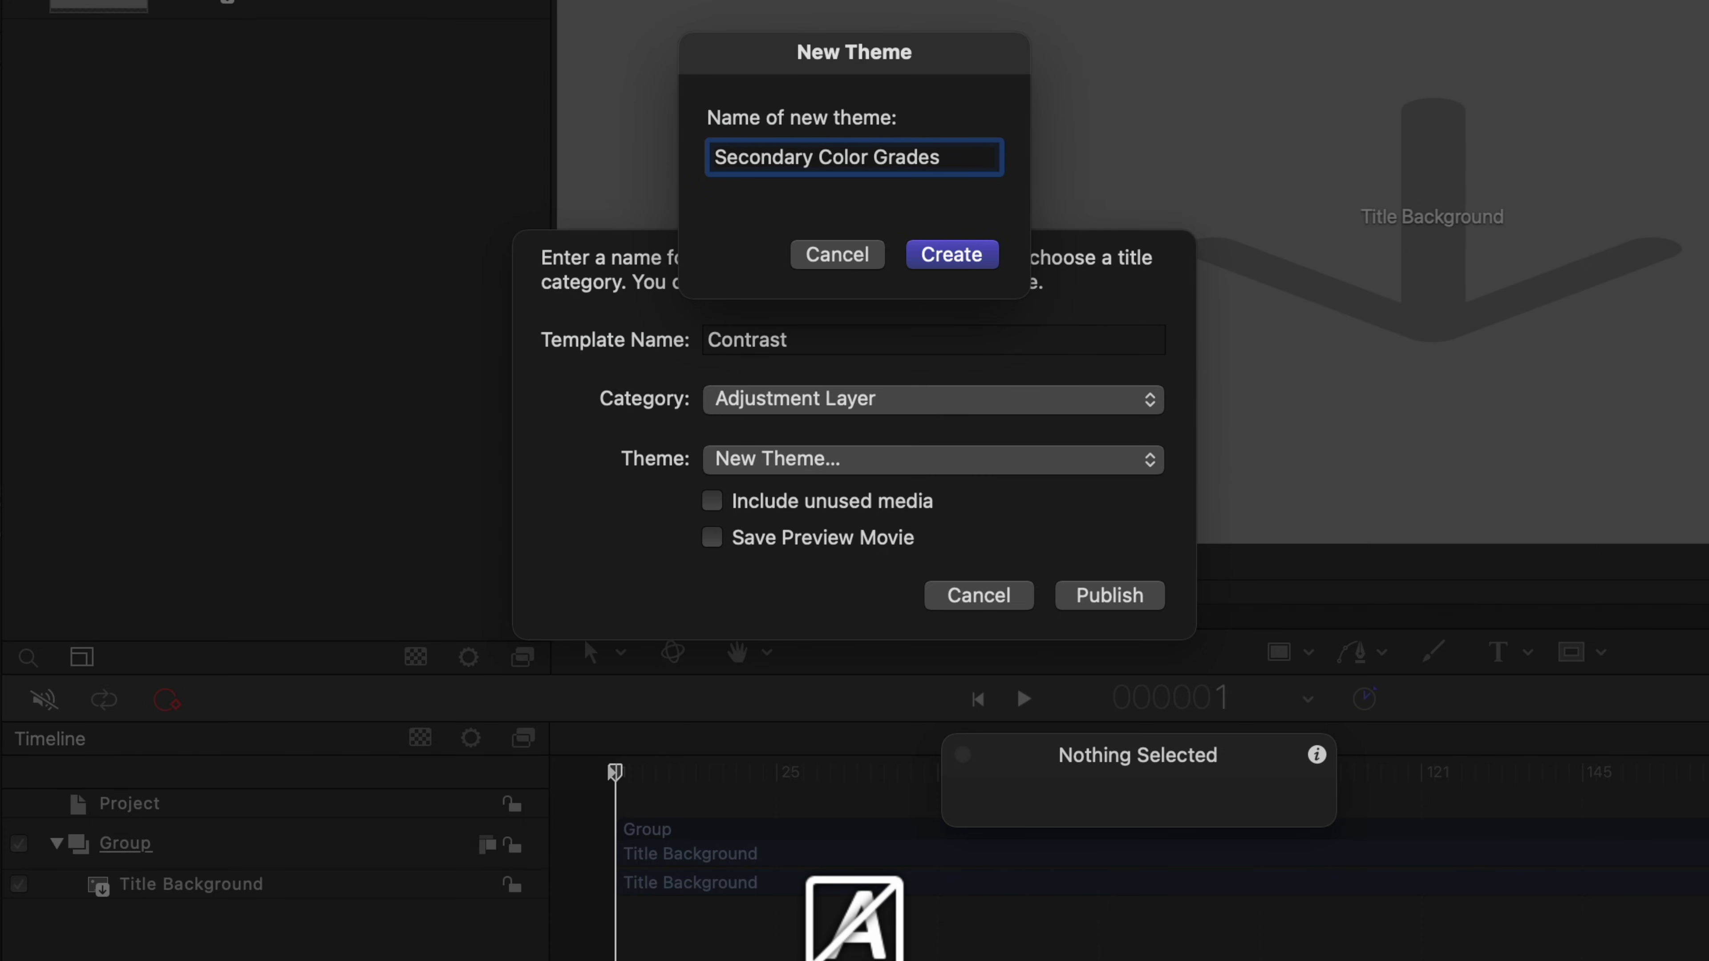
click(949, 254)
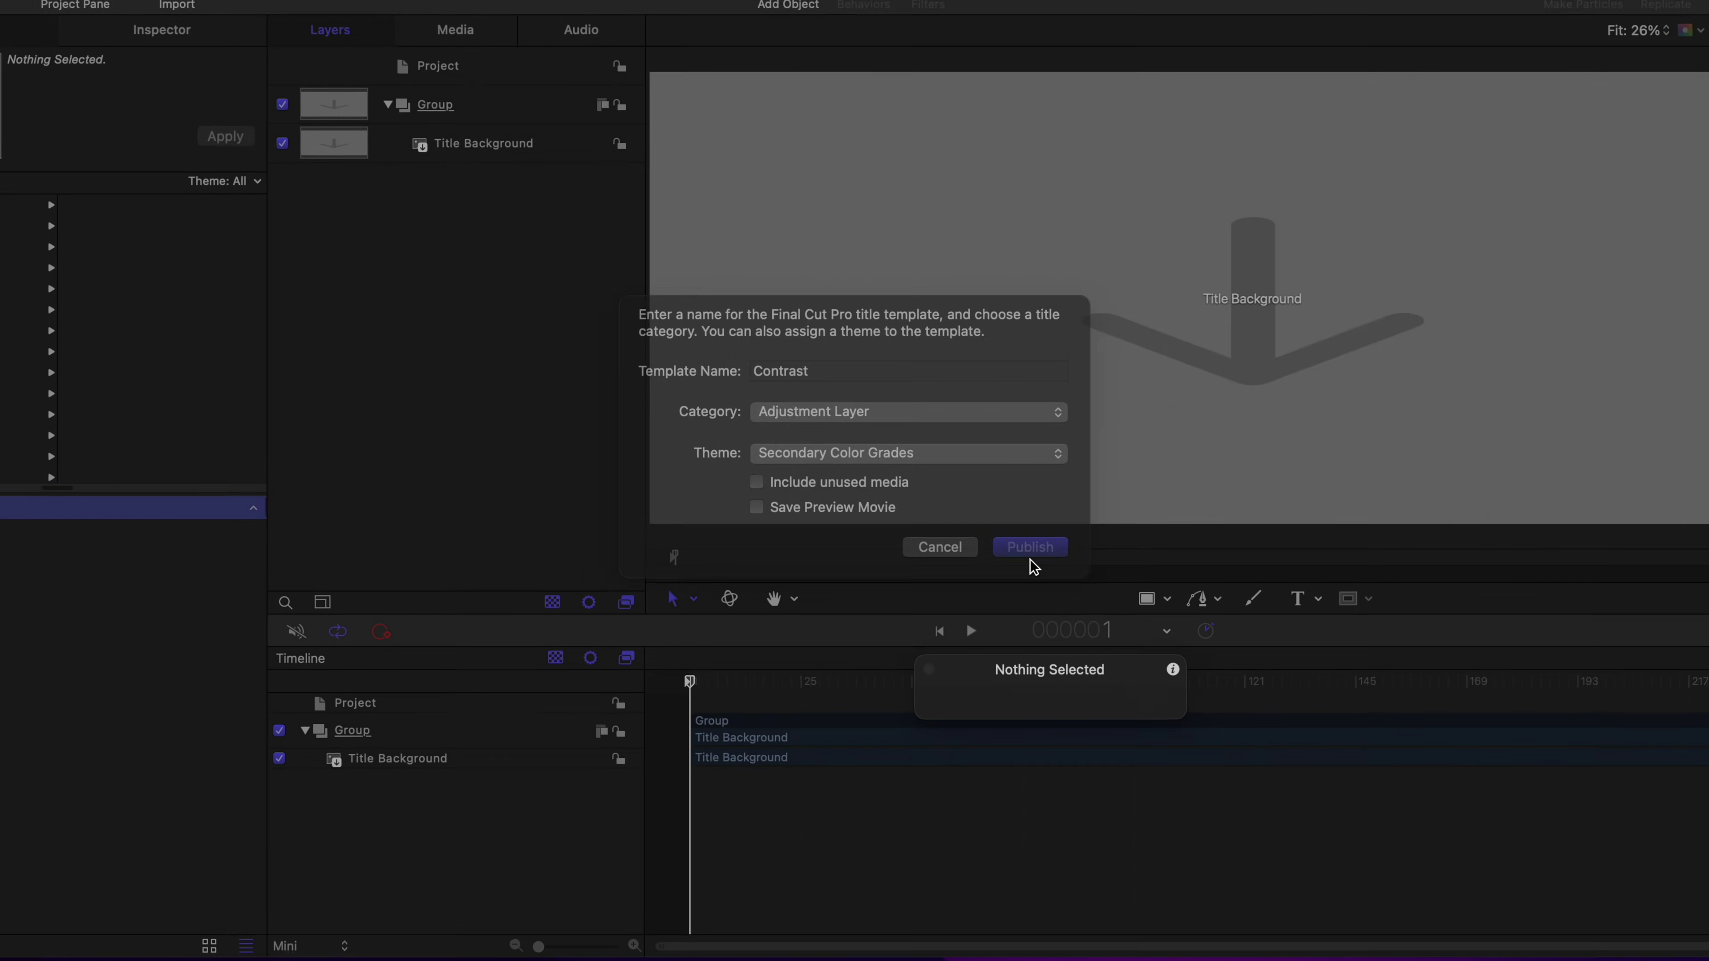
click(1031, 555)
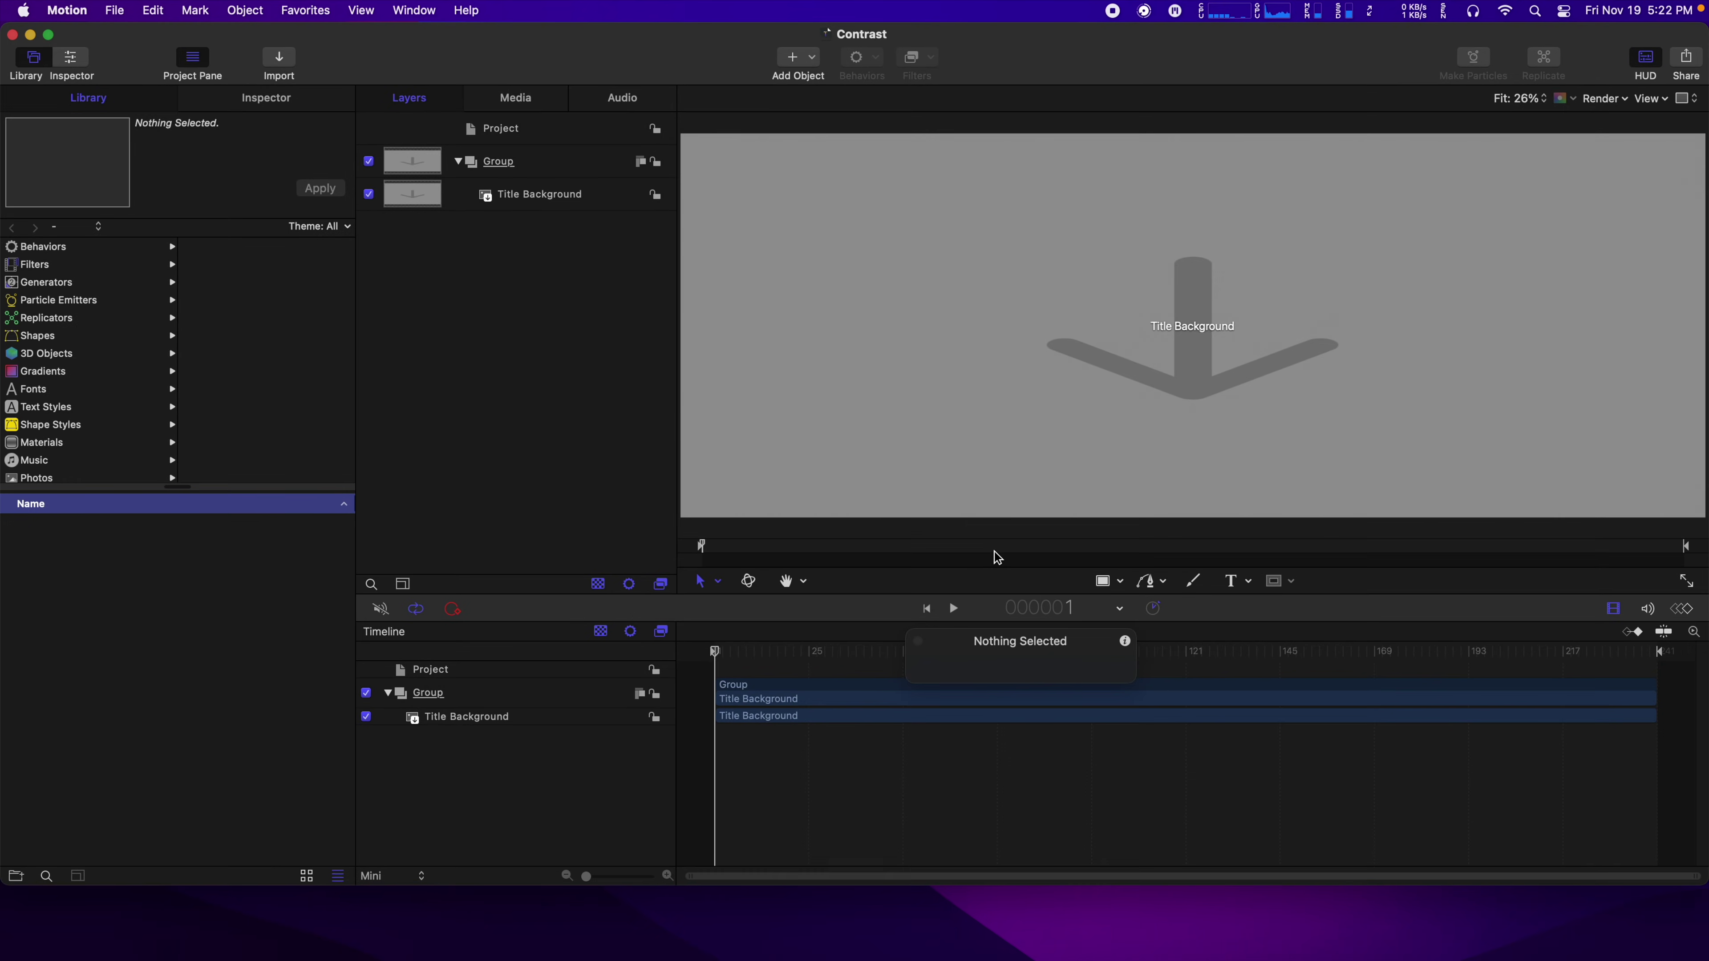
Publish a copy of the template as Power Window, keeping the Adjustment Layer category and Secondary Color Grades theme.
click(114, 11)
click(144, 156)
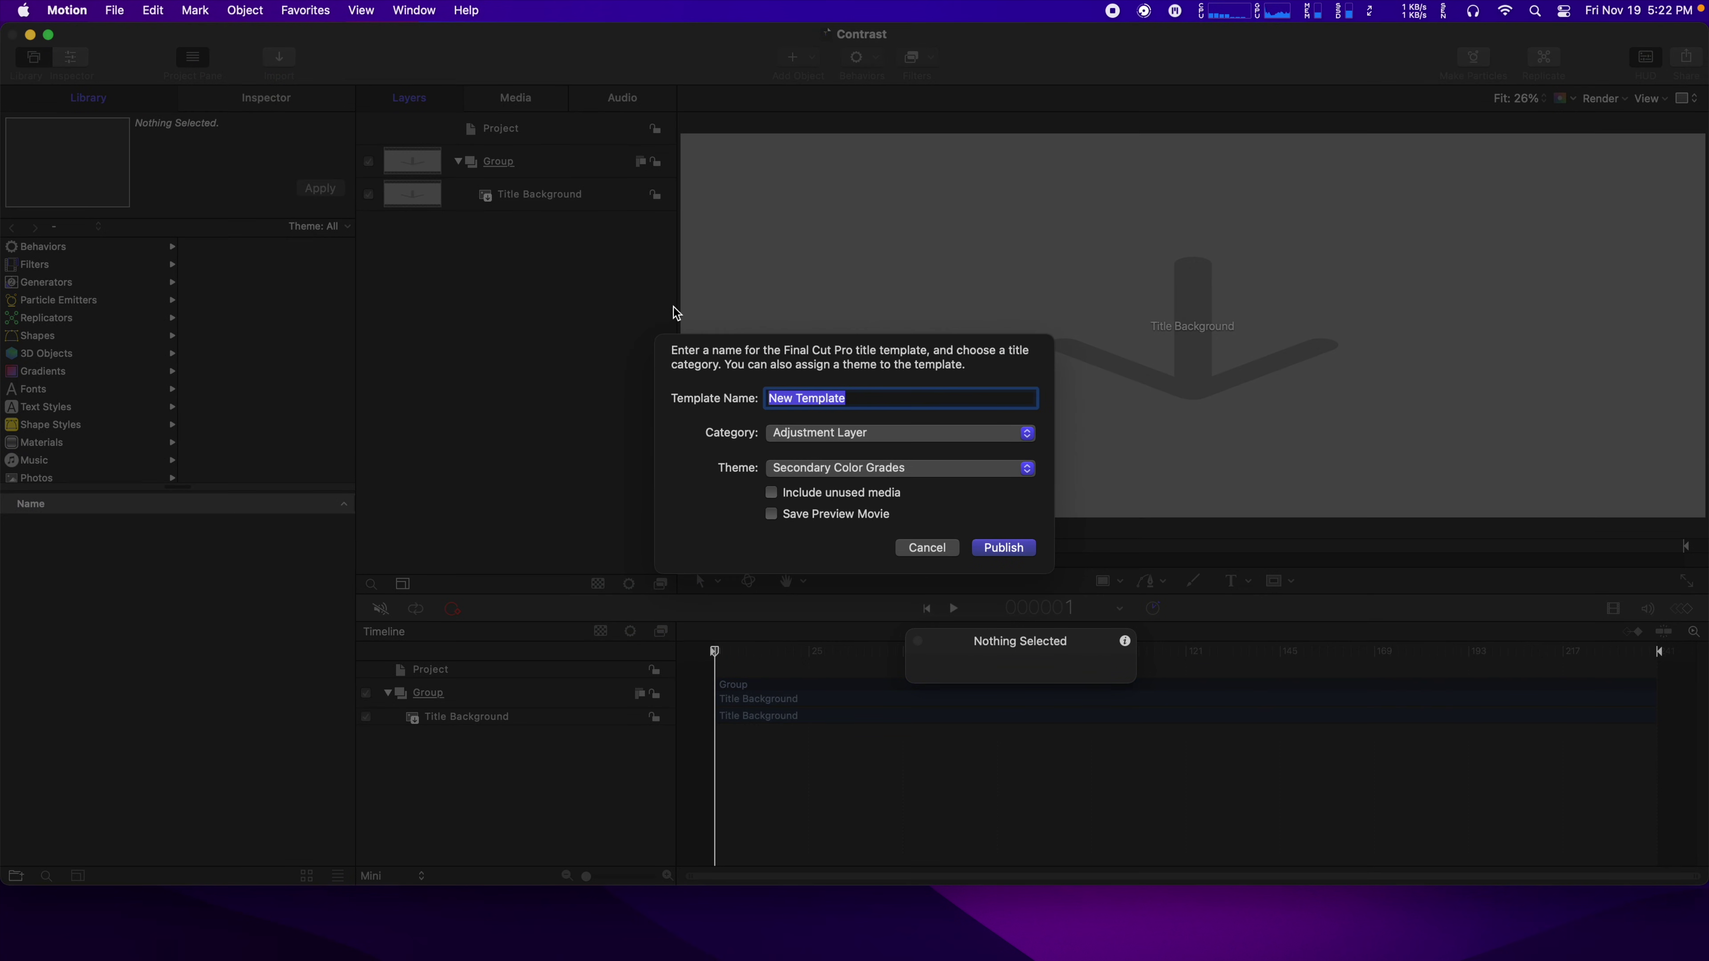
text(Power Window)
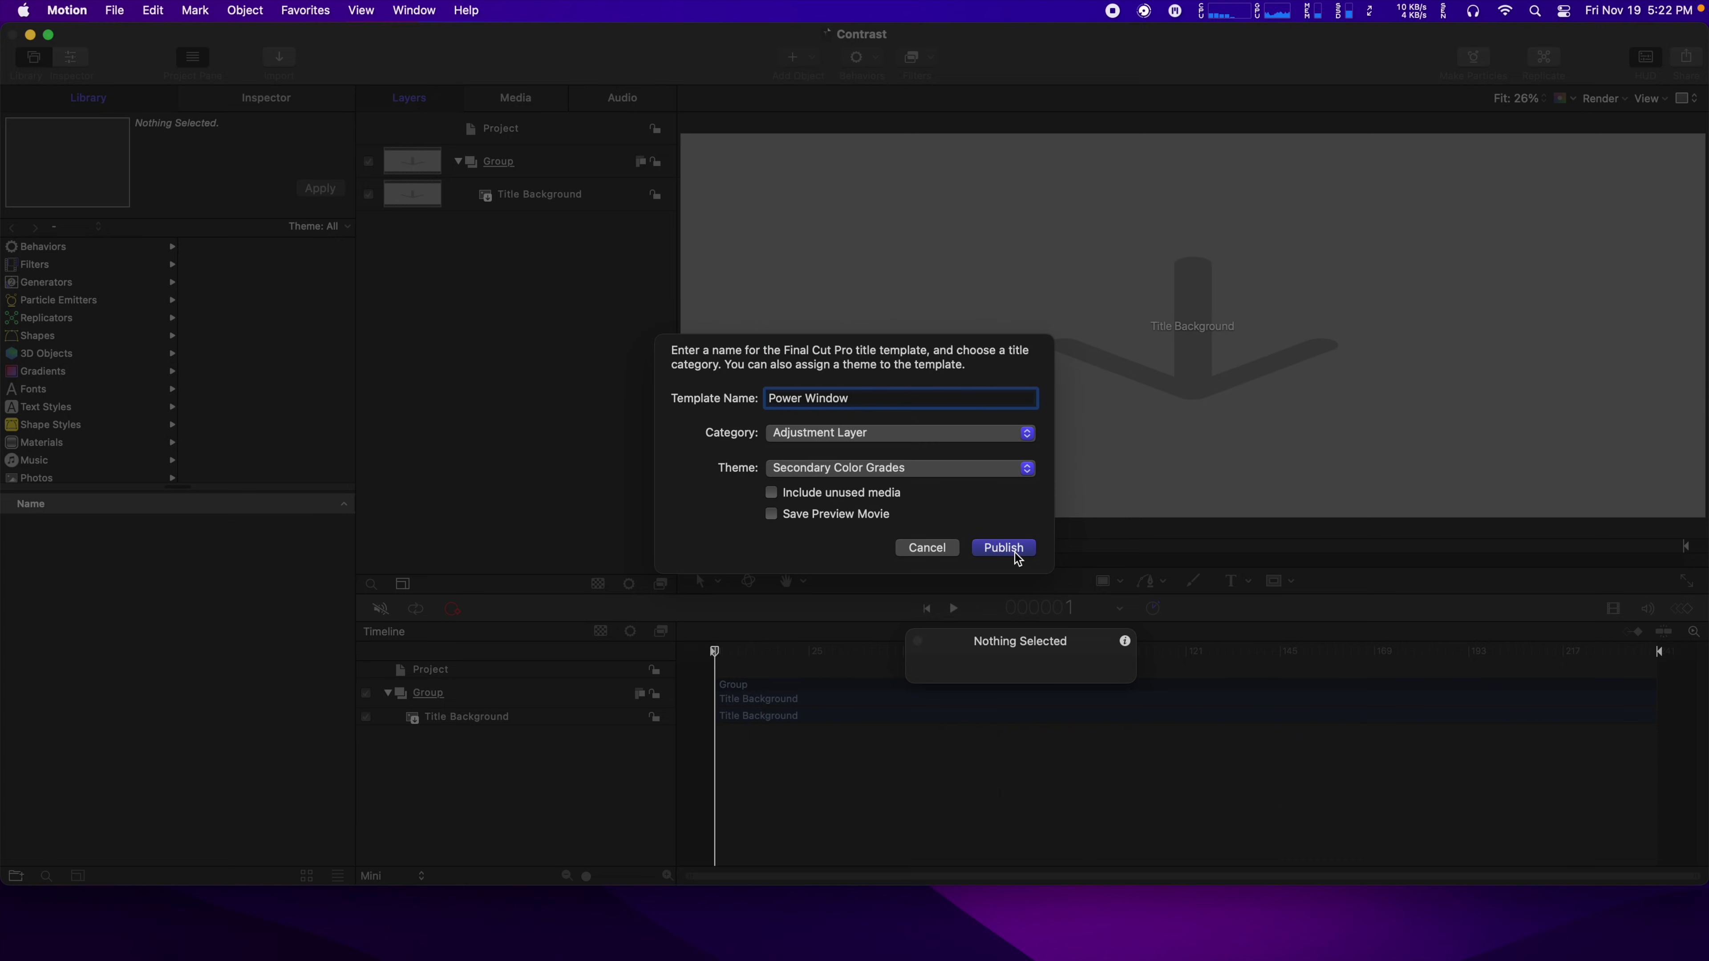
click(1004, 547)
Publish another copy of the template as Vignette in the Adjustment Layer category and Secondary Color Grades theme.
click(116, 11)
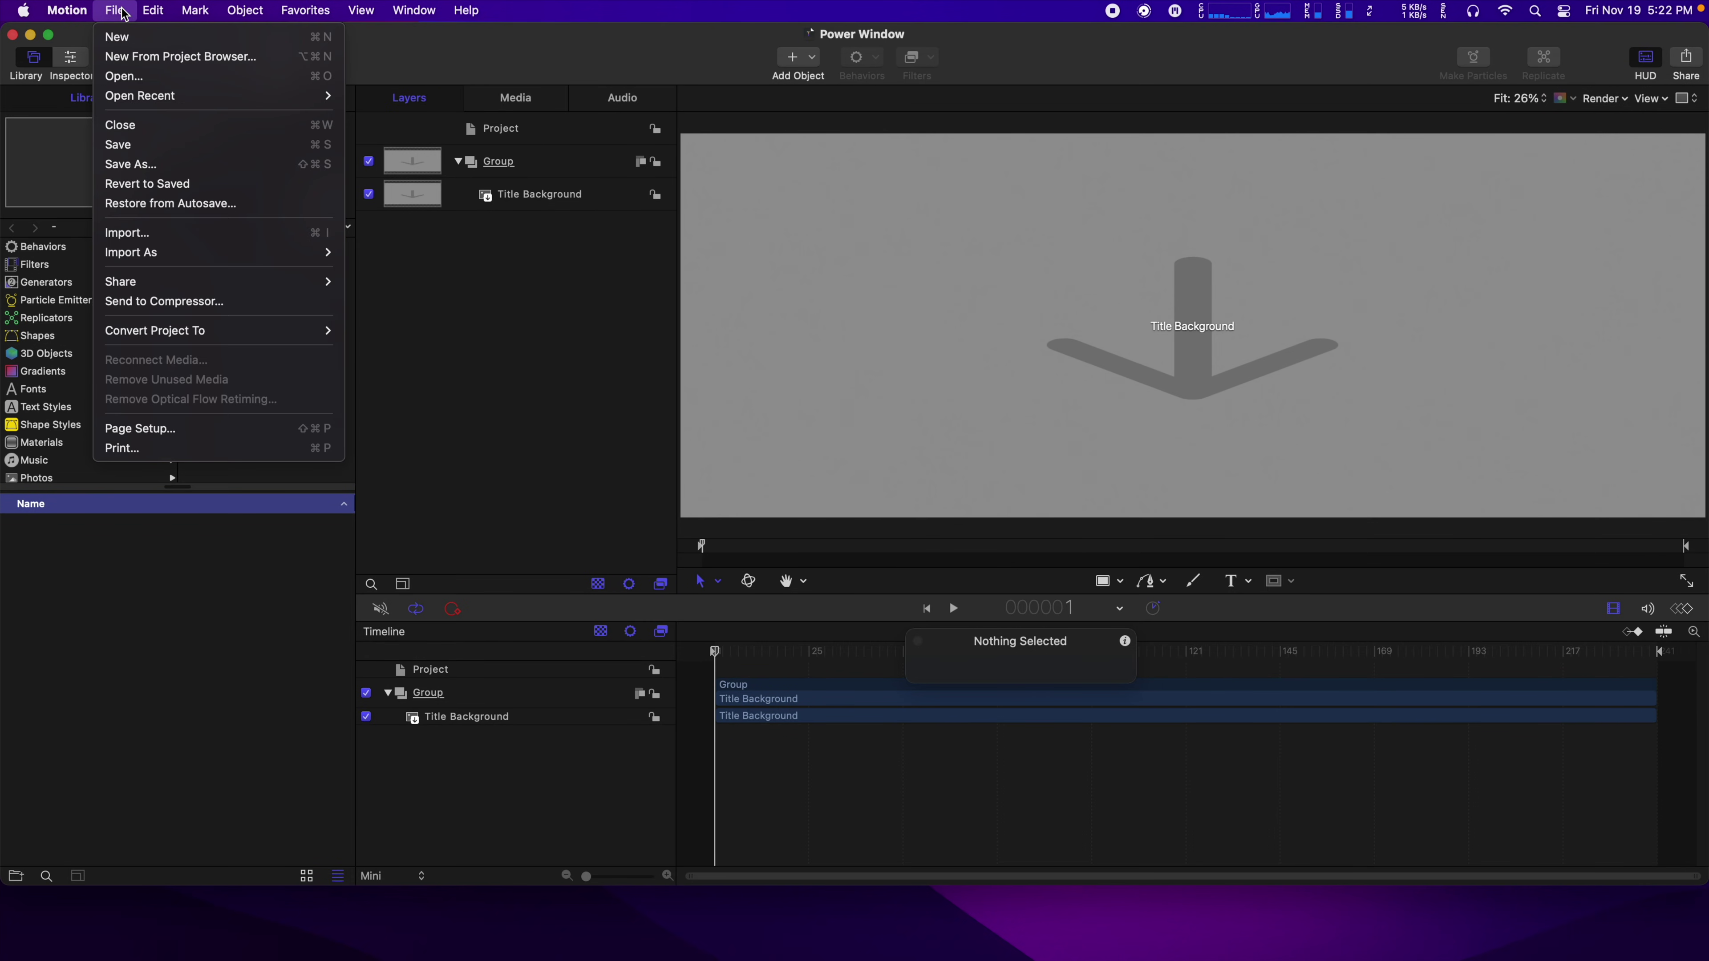
click(160, 171)
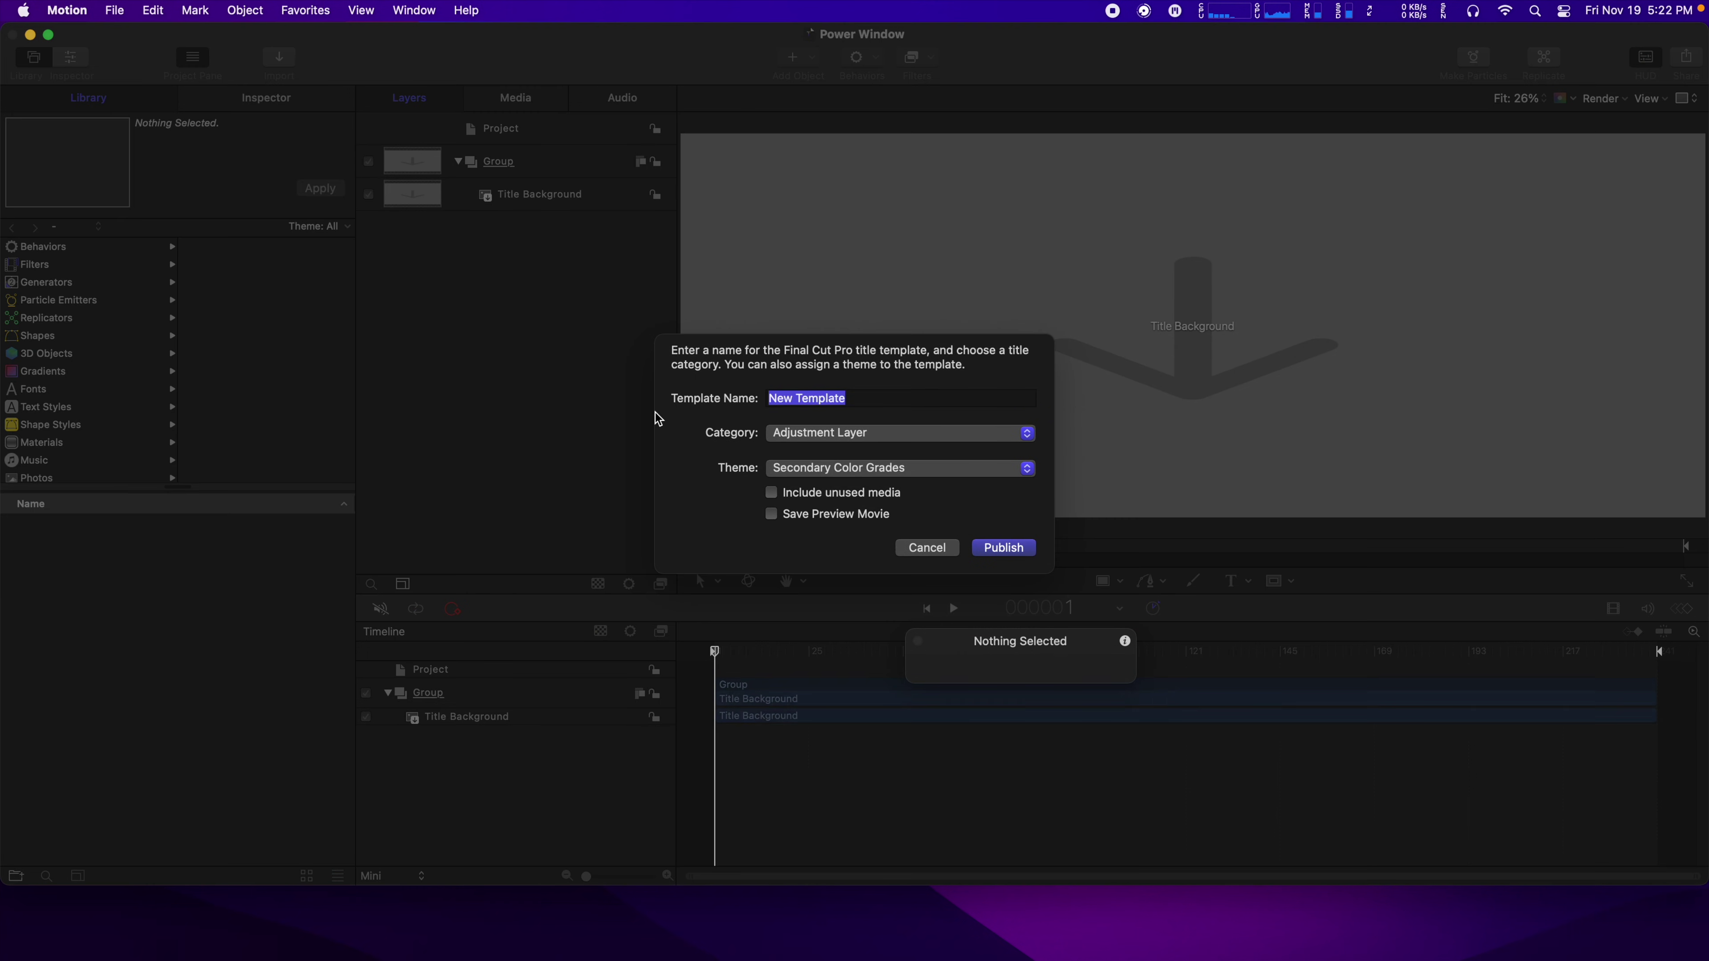
text(Vignette)
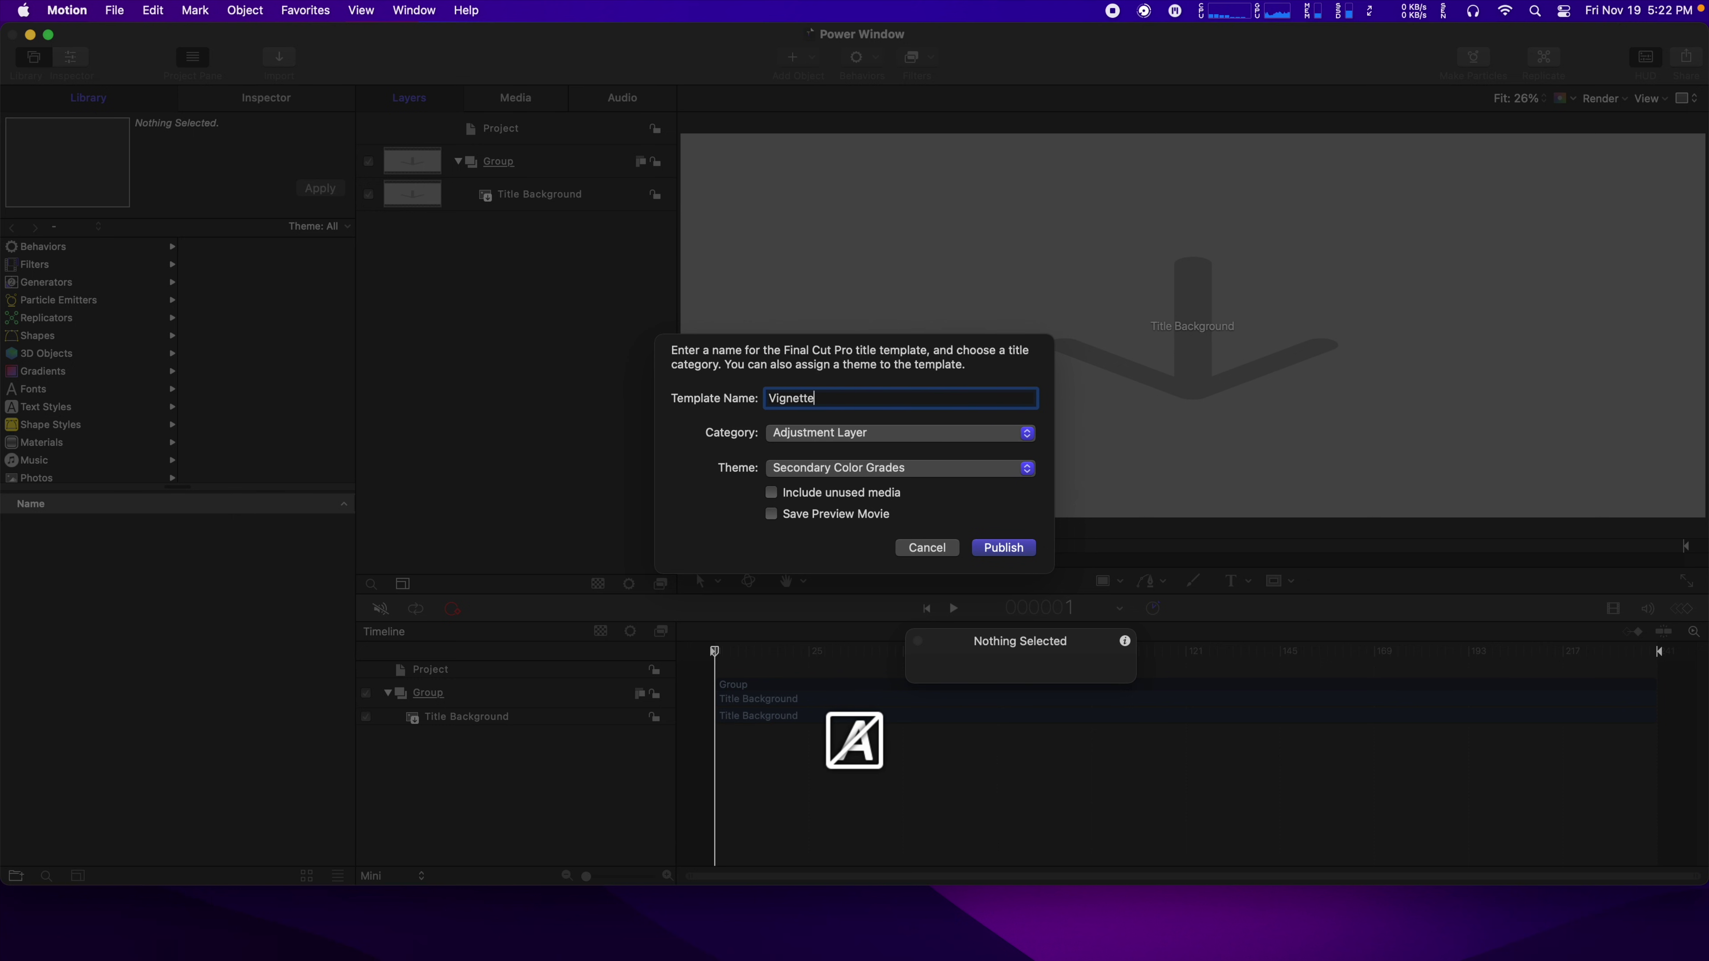
click(1003, 547)
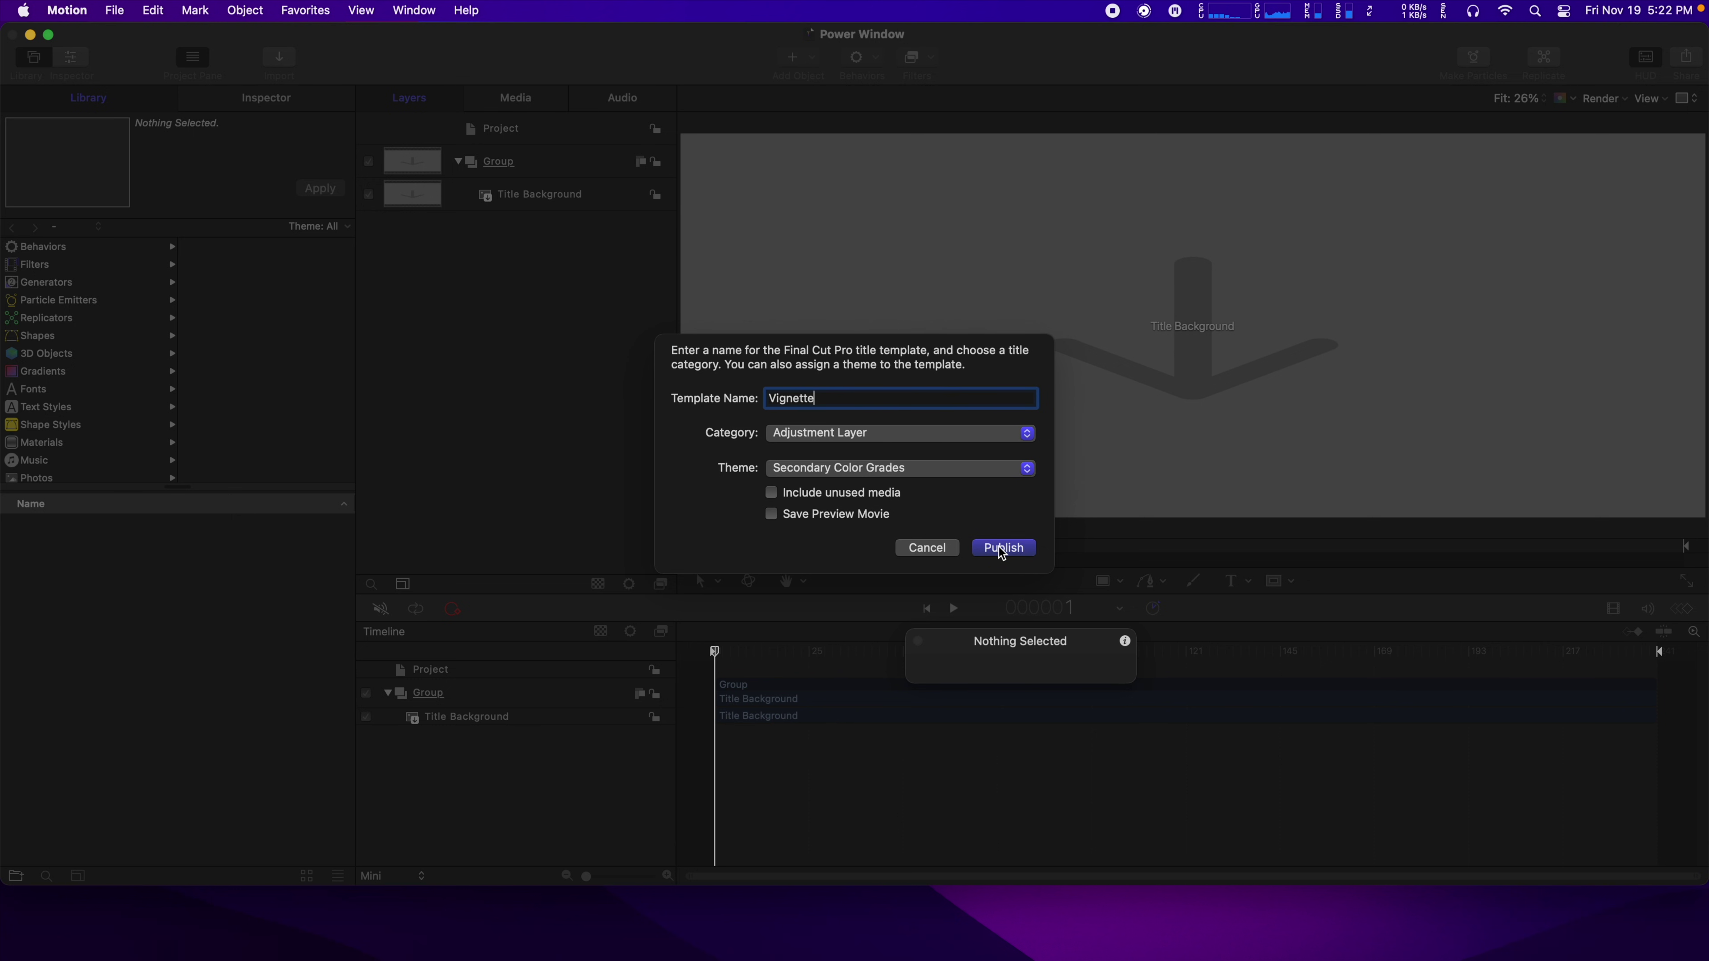
Publish another copy of the template as Sharpen in the Adjustment Layer category and Secondary Color Grades theme.
click(109, 10)
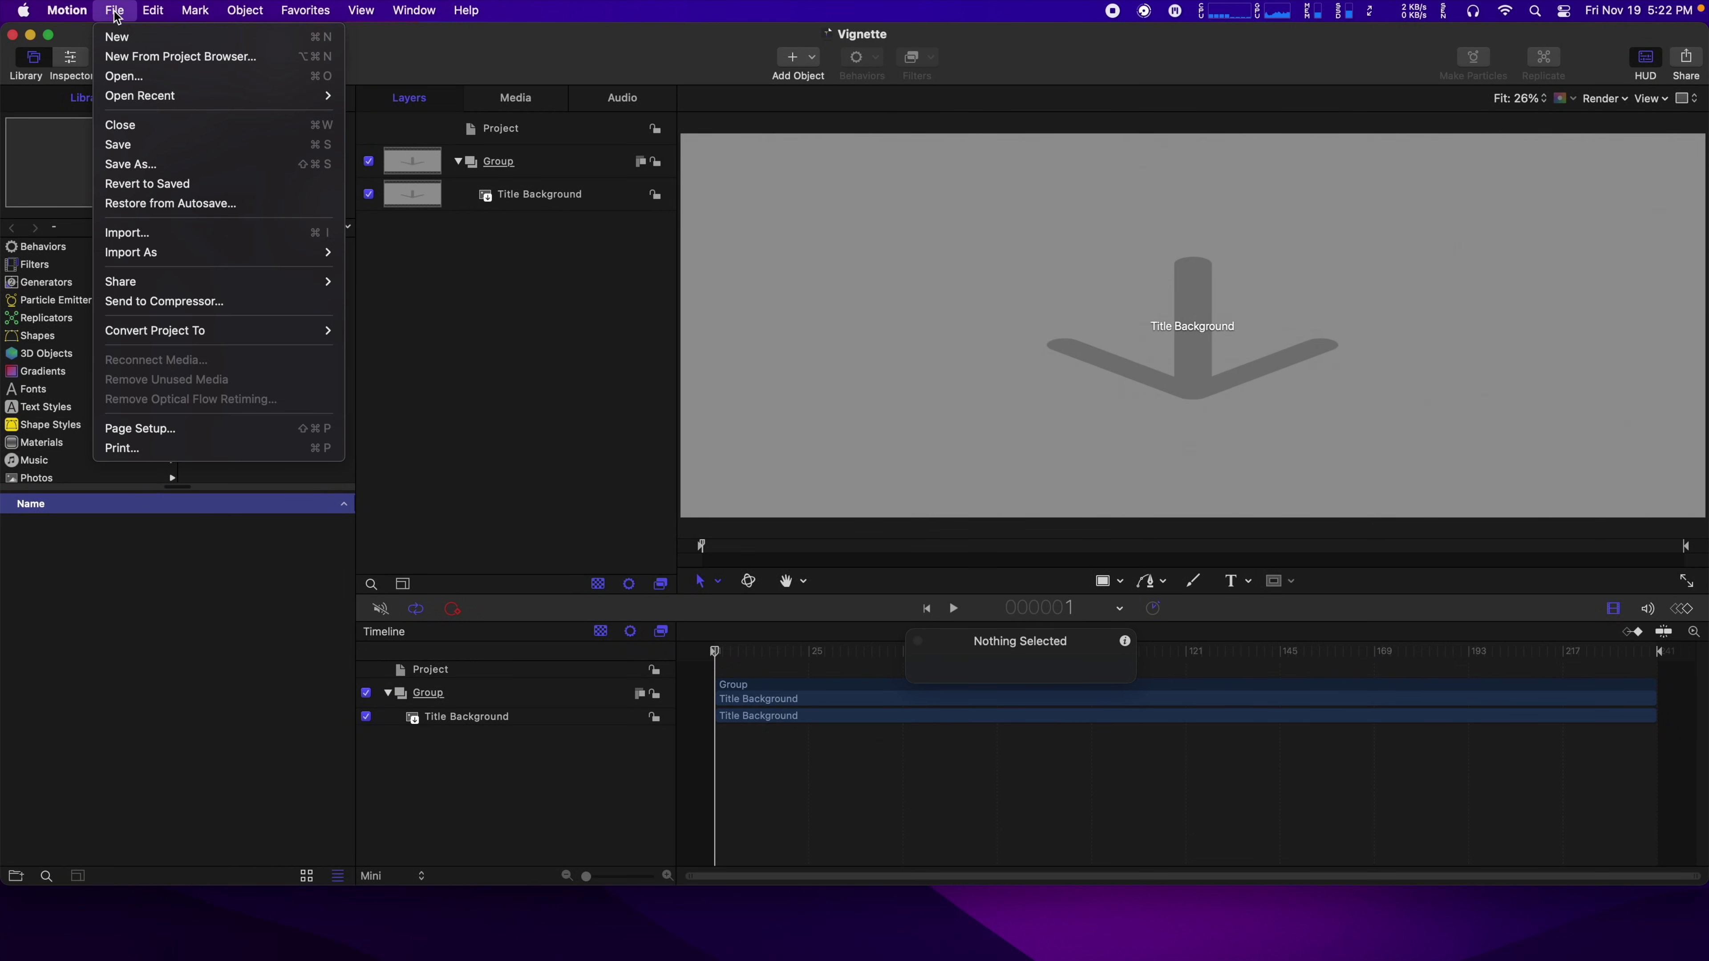
click(177, 171)
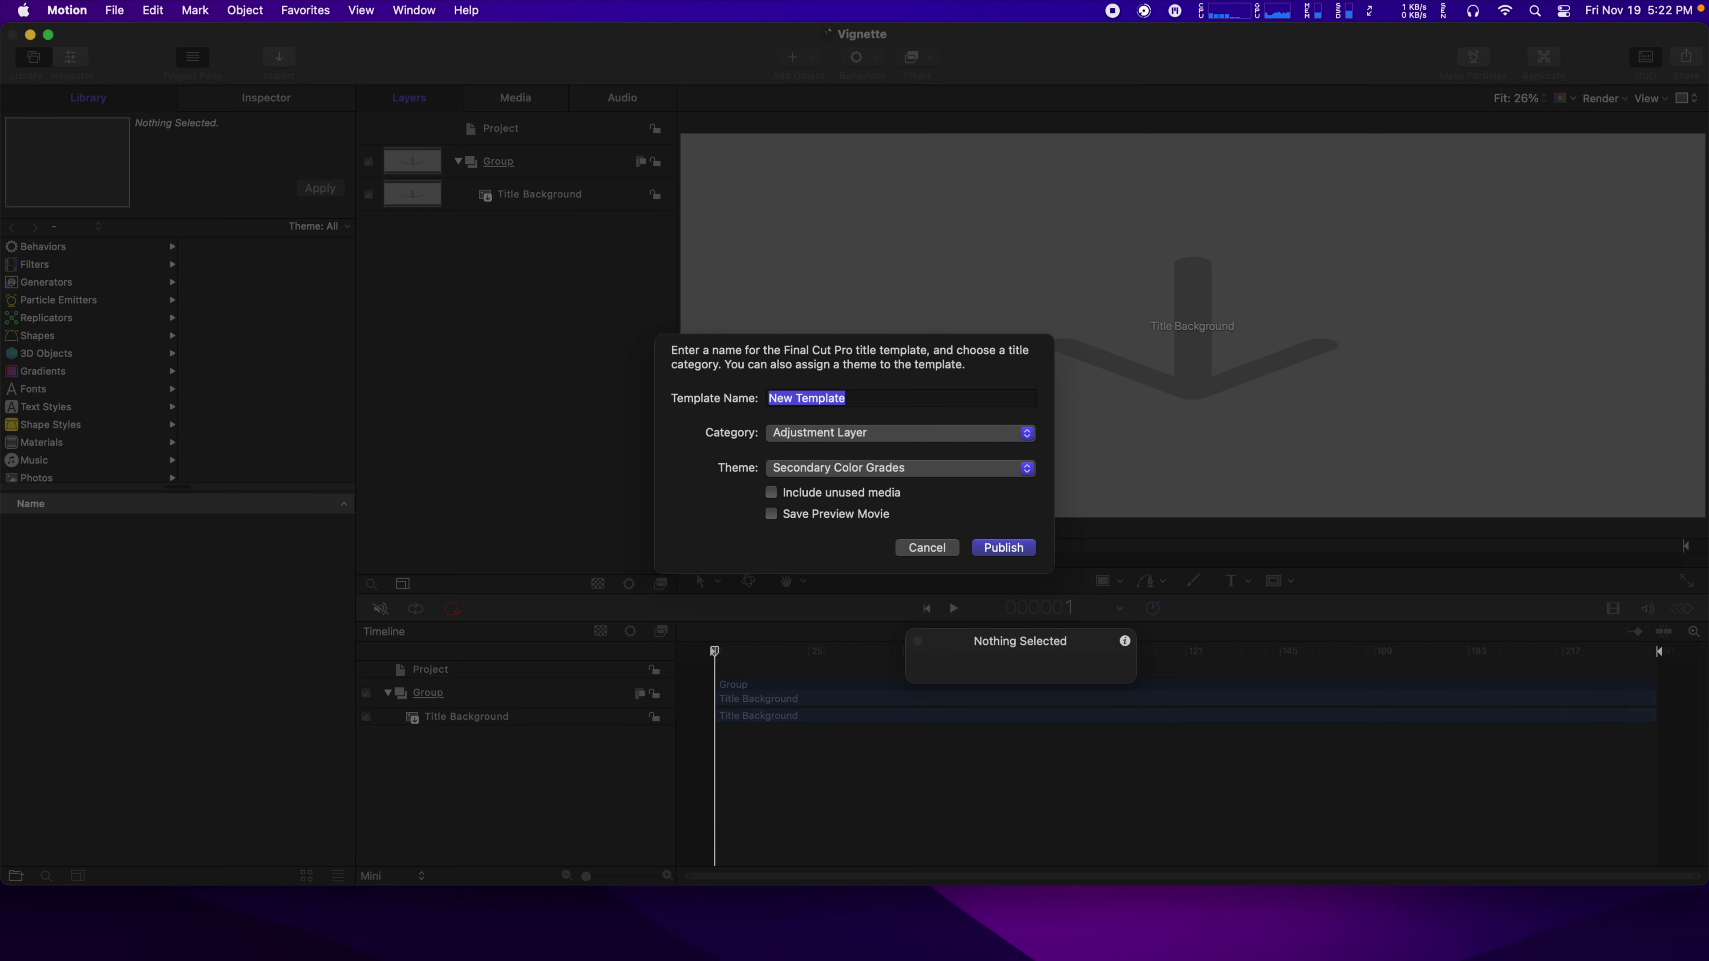
text(Sharpen)
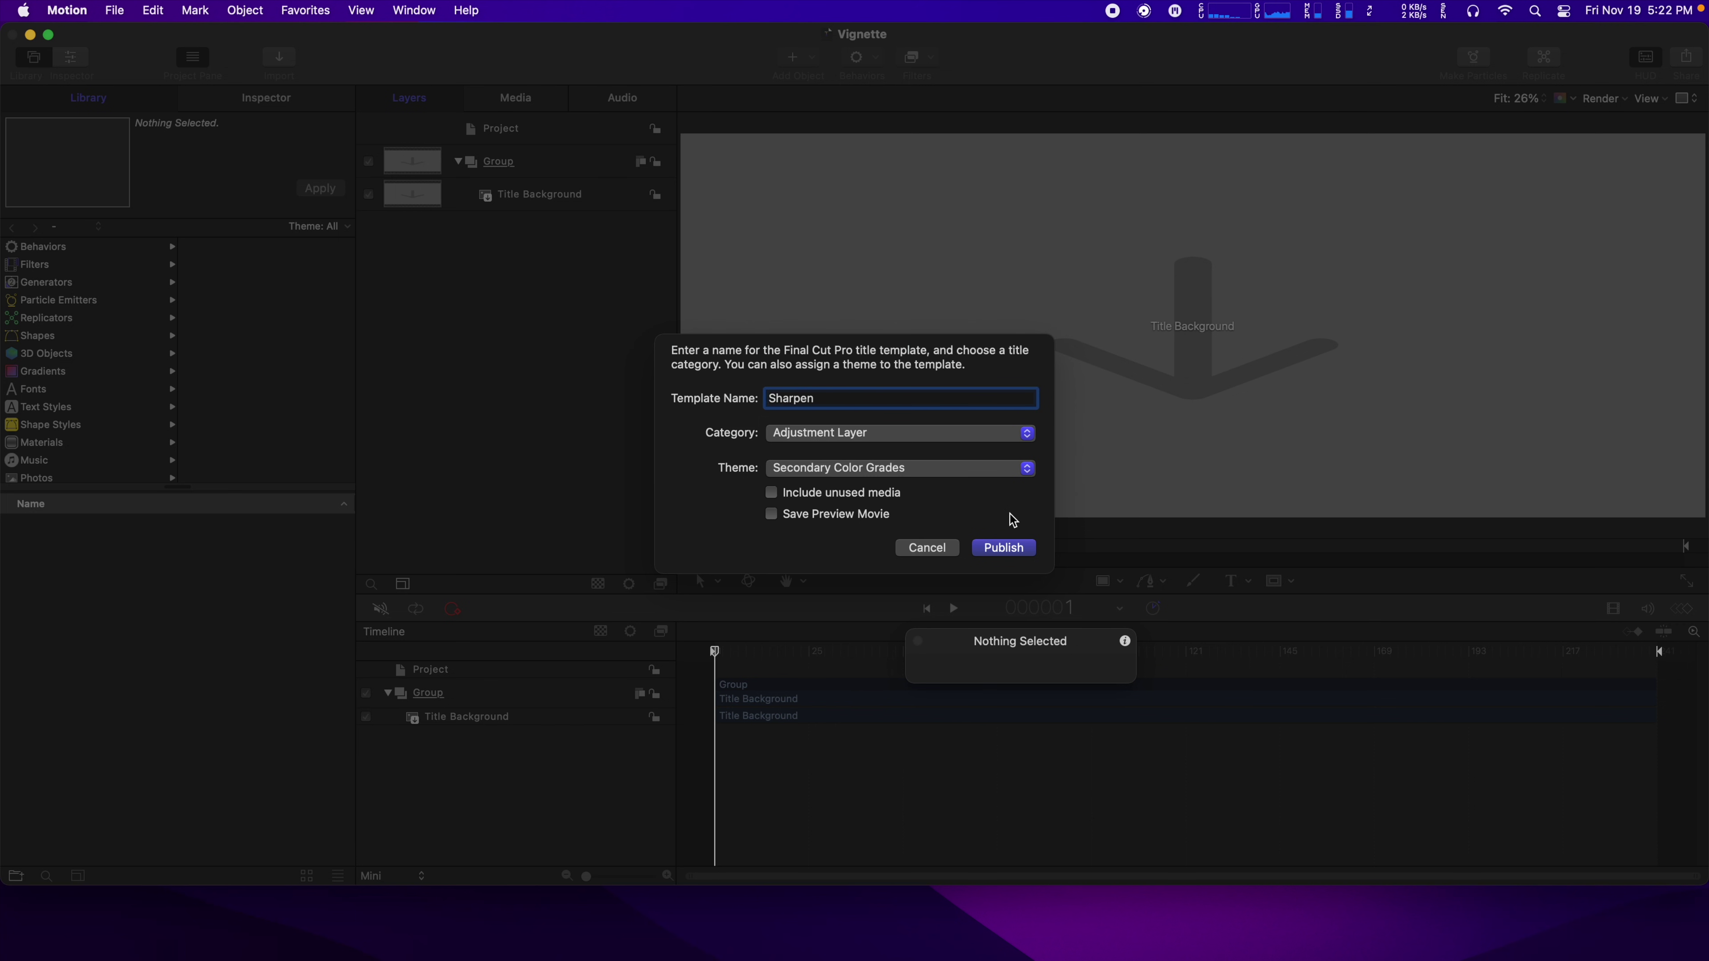
click(1016, 546)
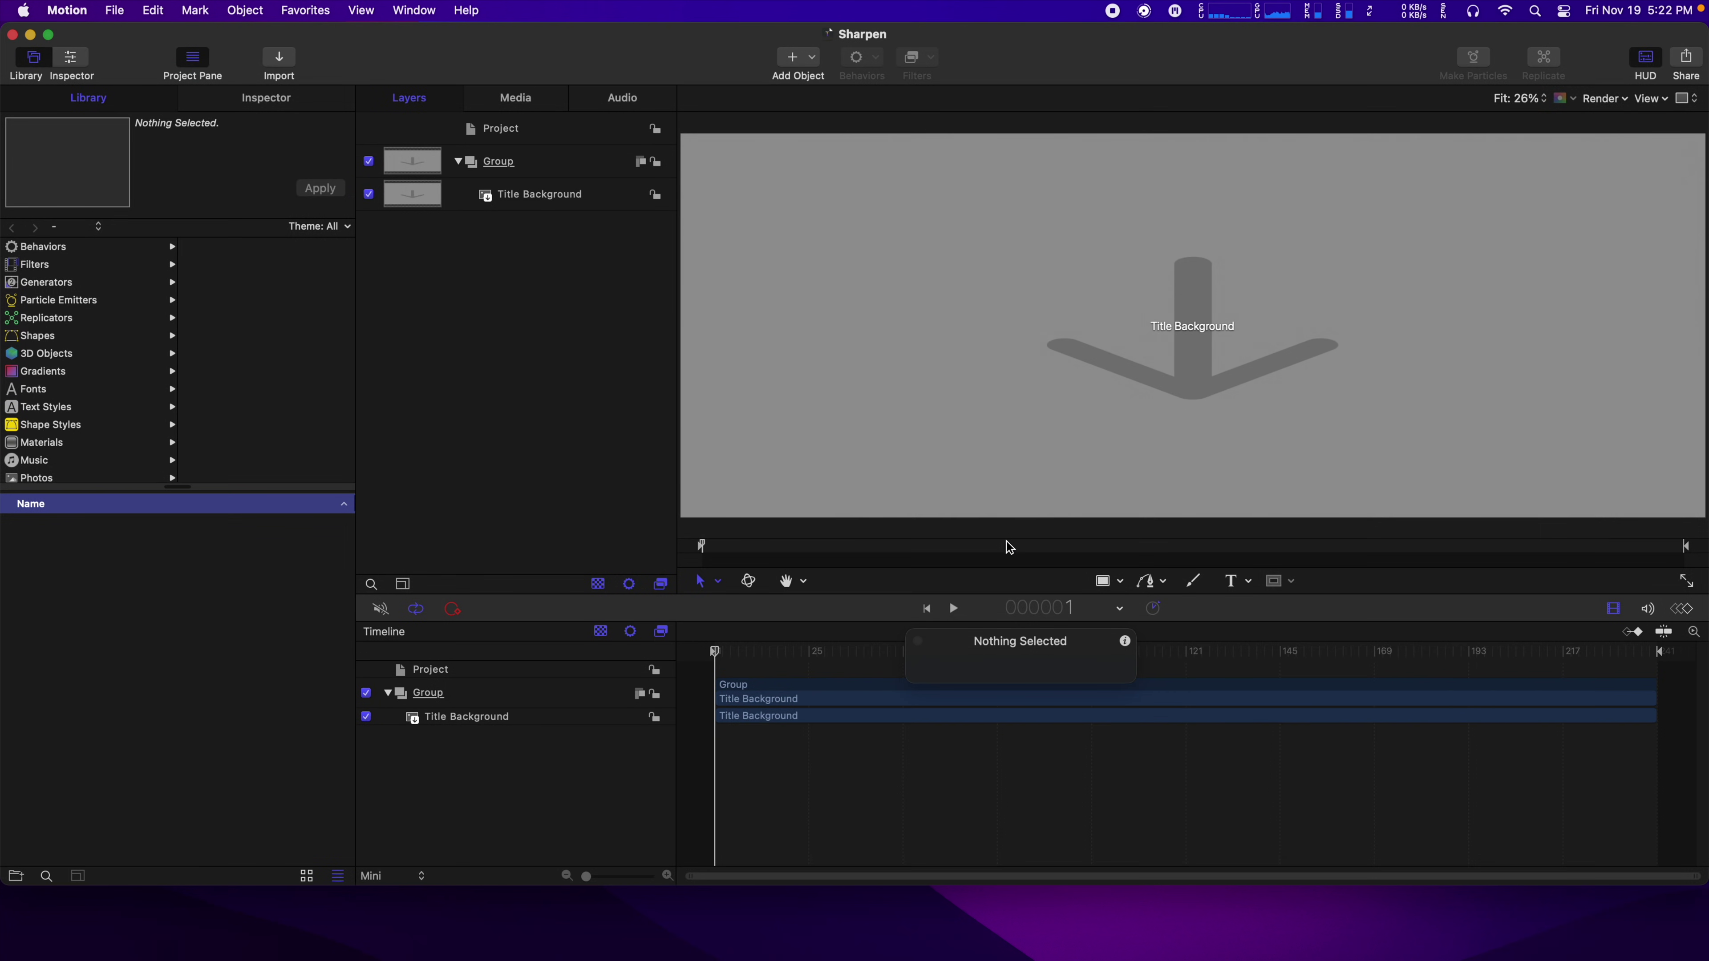
Publish another copy of the template as Look in the Adjustment Layer category and Secondary Color Grades theme.
click(116, 10)
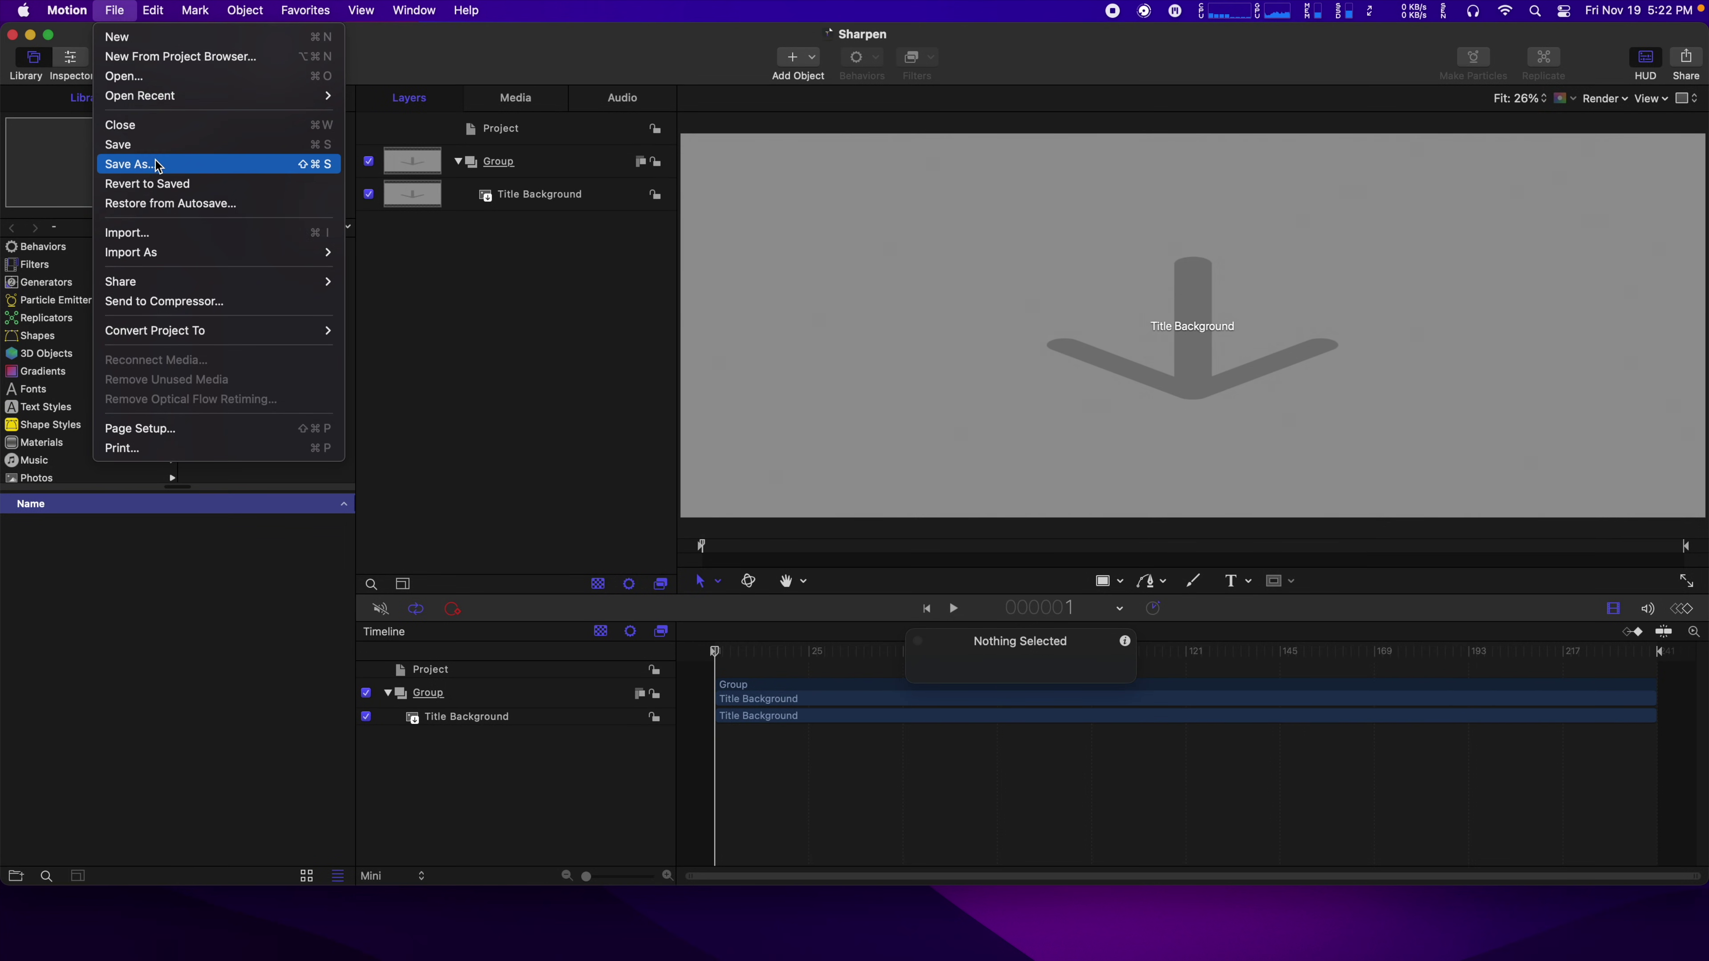
click(134, 164)
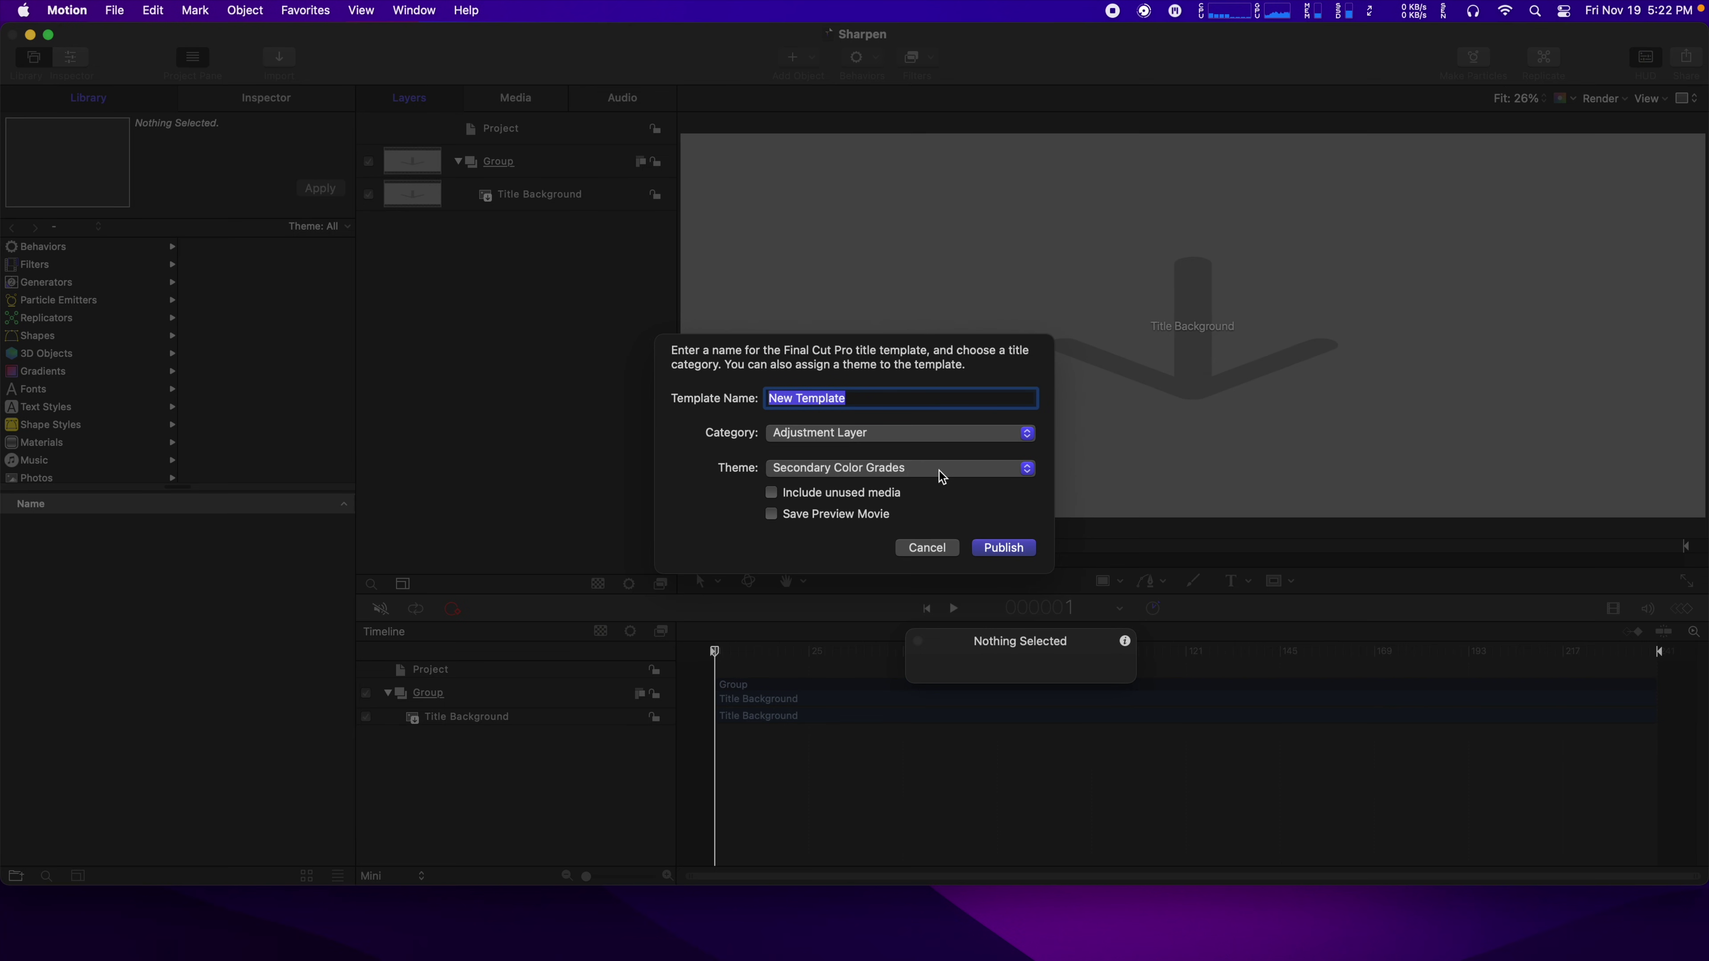
text(Look)
click(1001, 548)
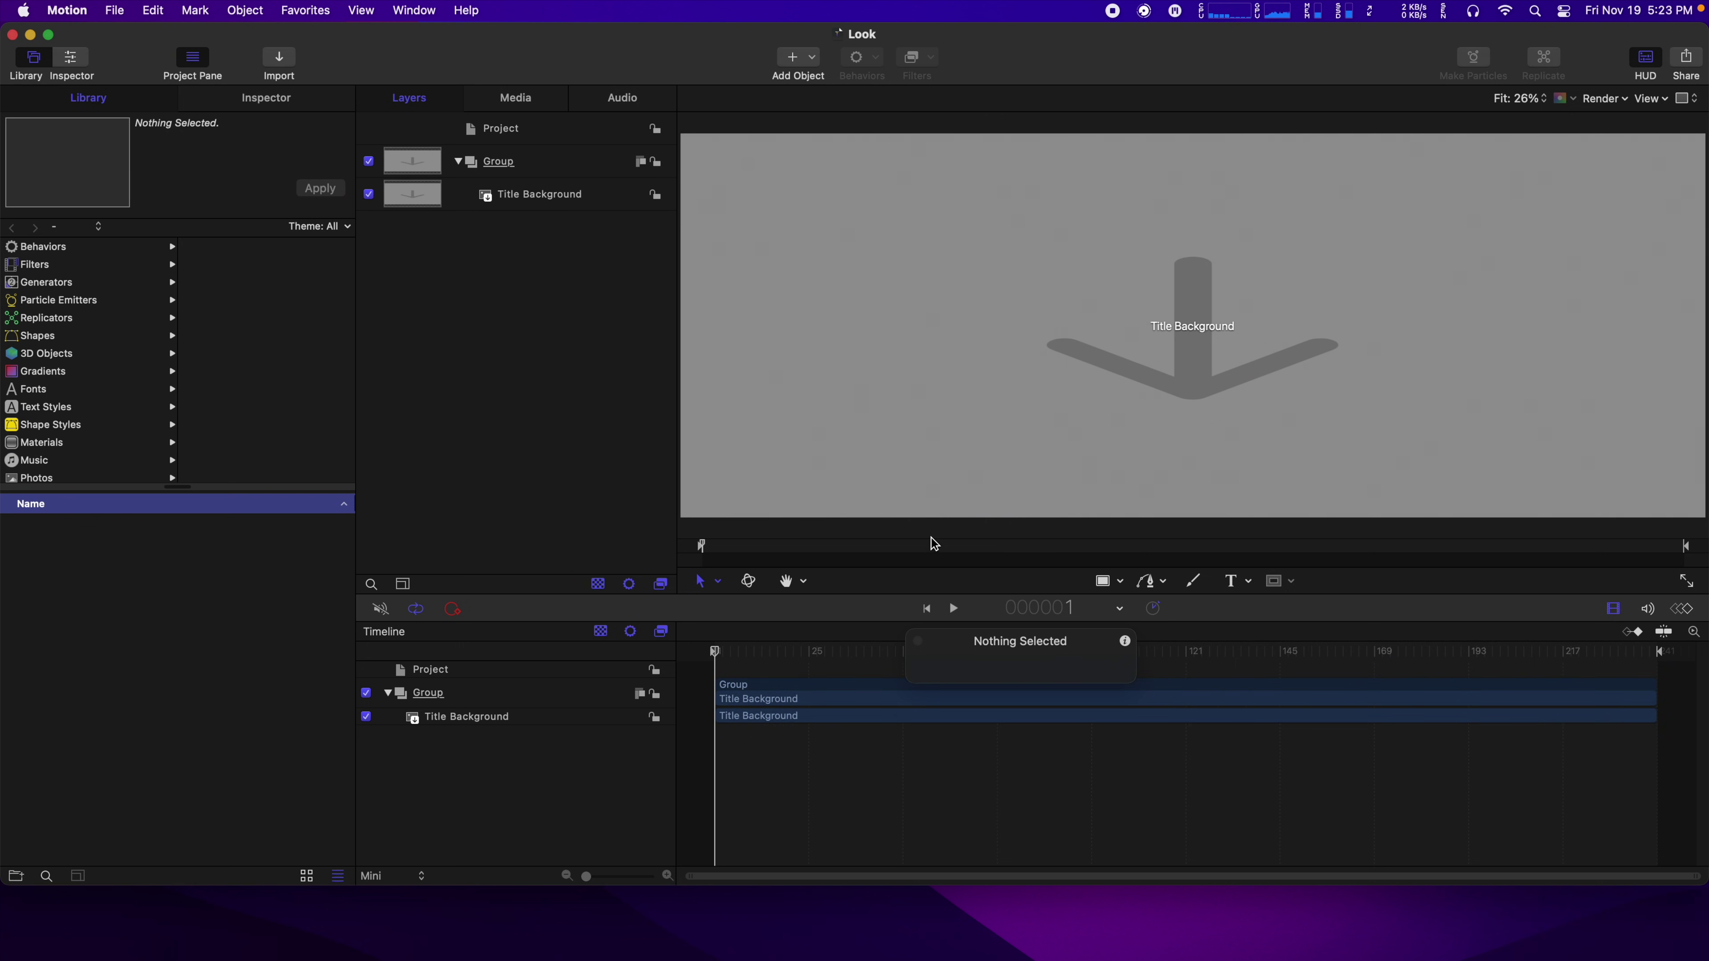
Publish a copy of the template as LUT in the Adjustment Layer category, under a new theme named LUT.
click(116, 11)
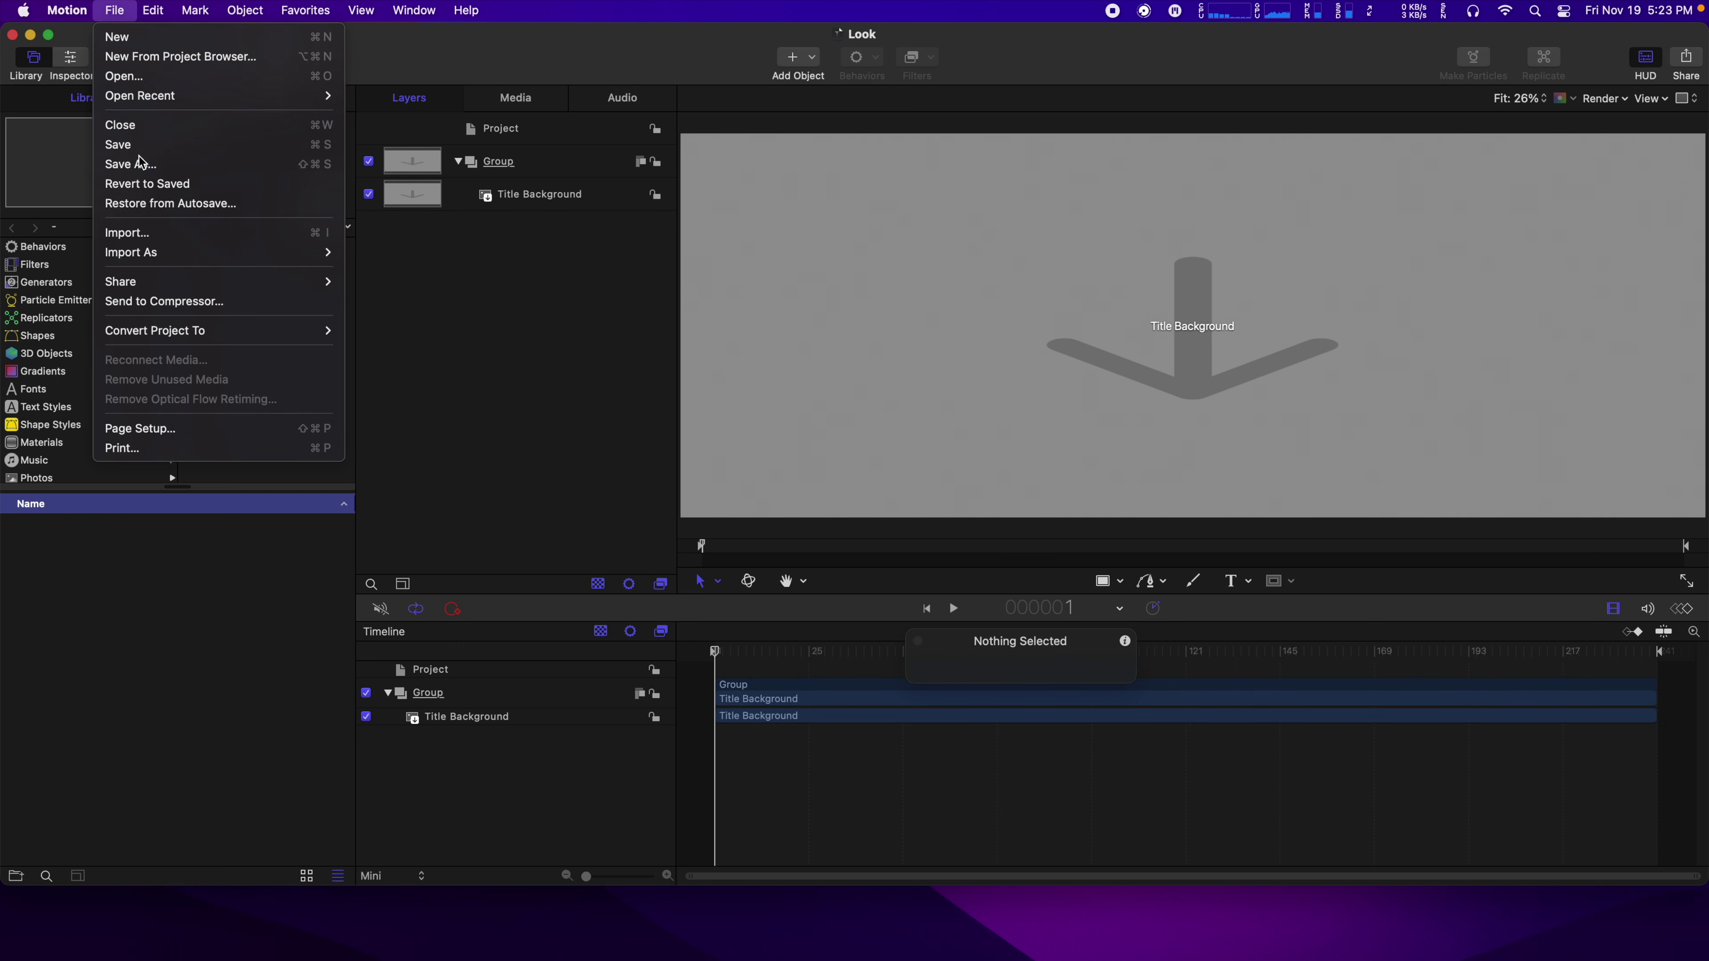
click(144, 163)
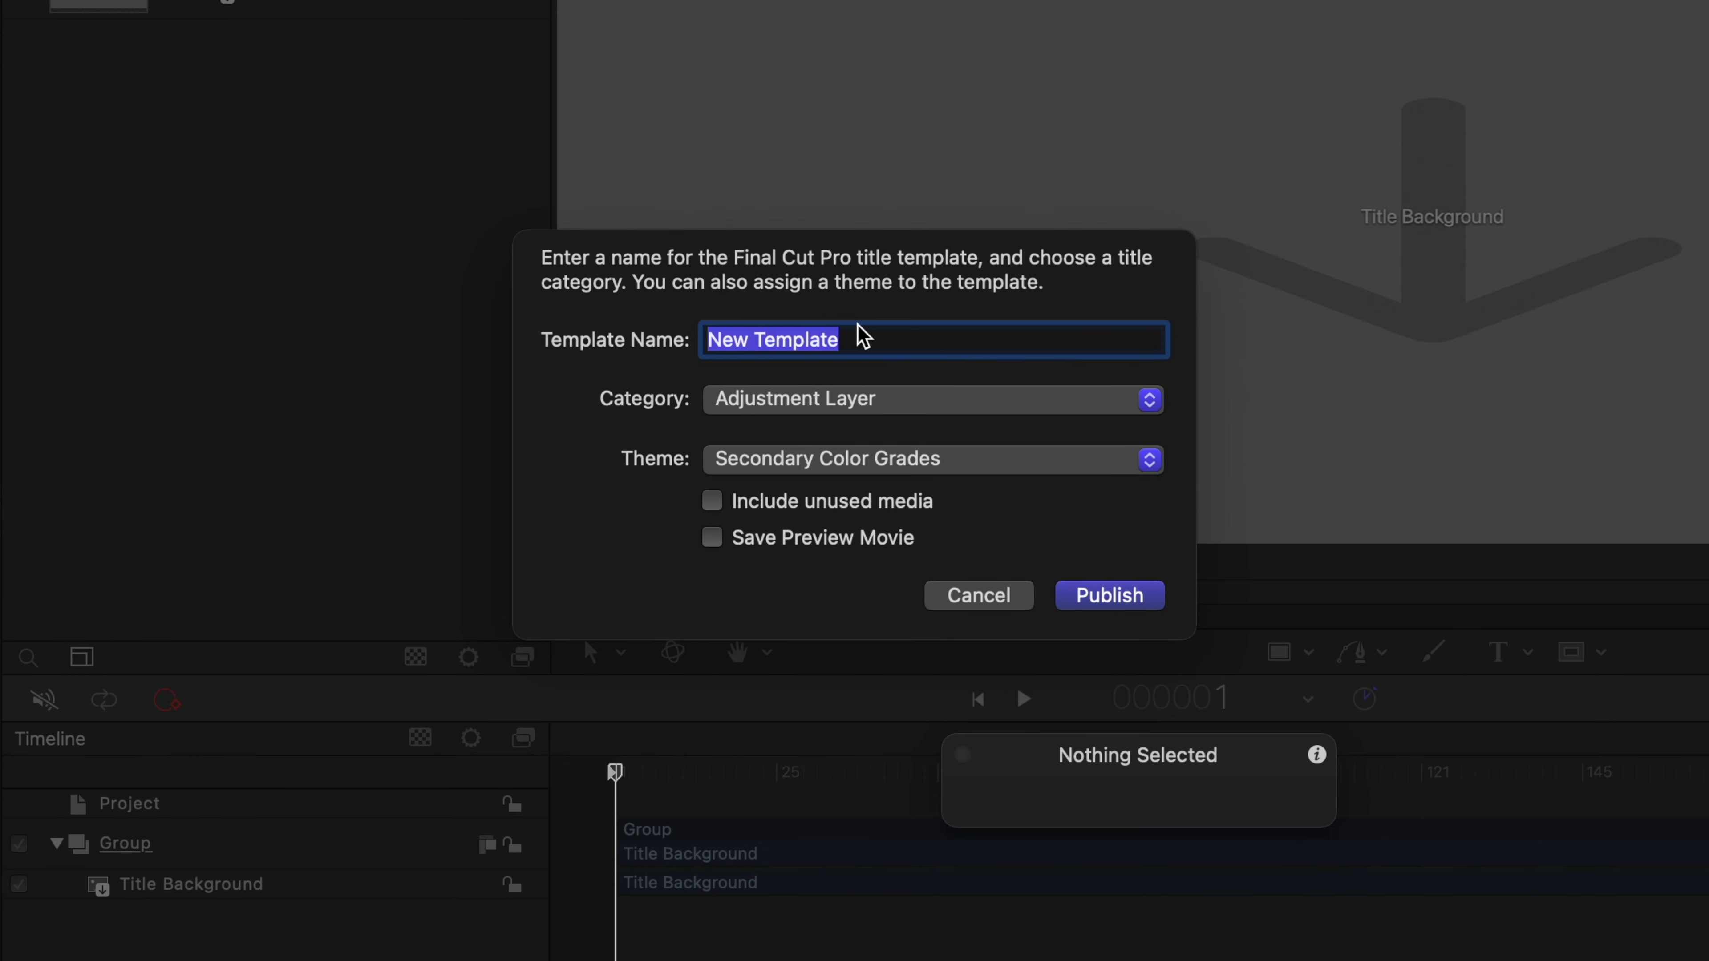
text(LU)
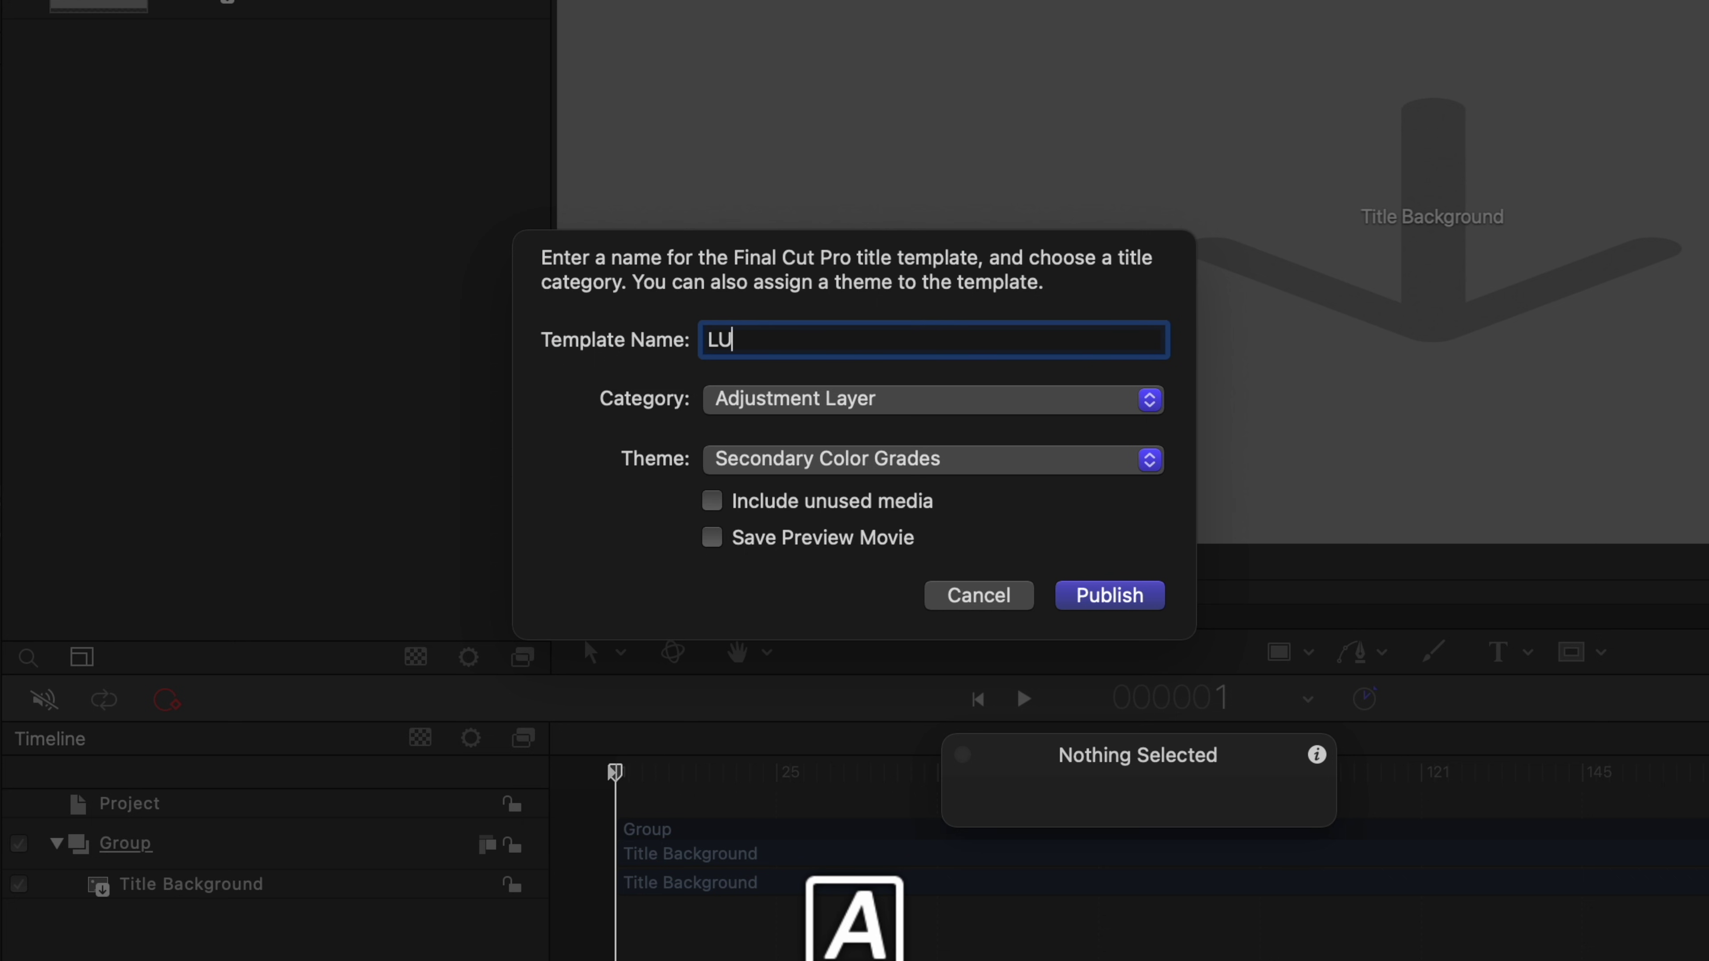
text(T)
click(950, 458)
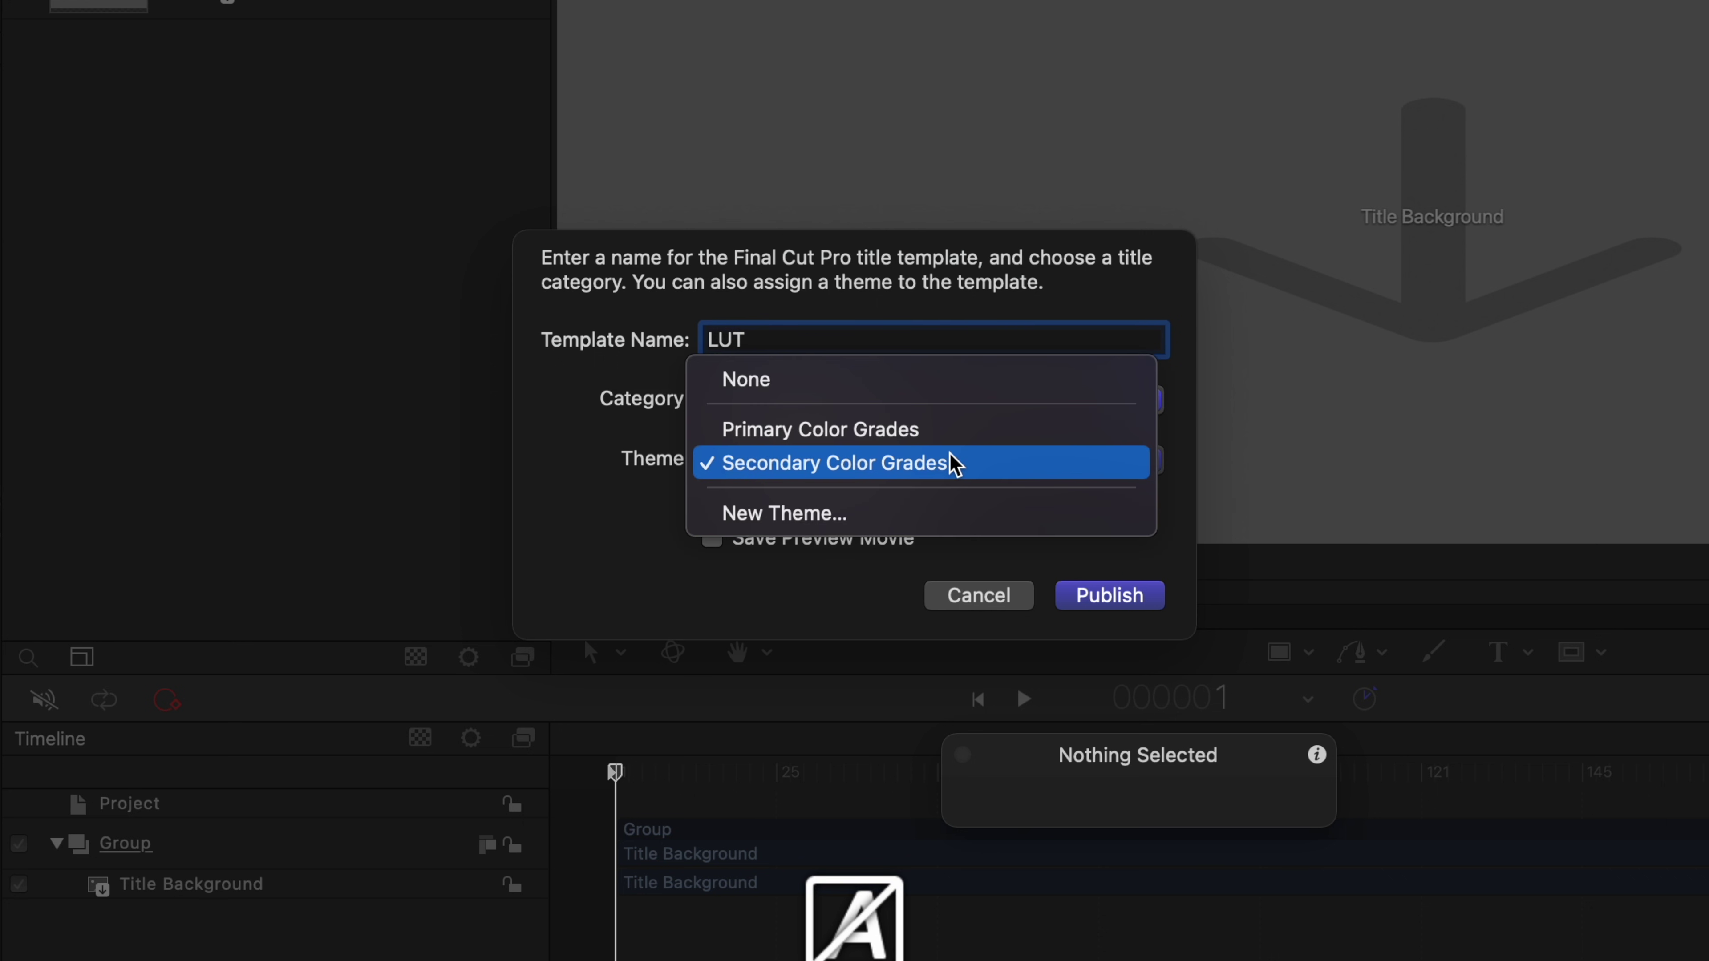
click(848, 514)
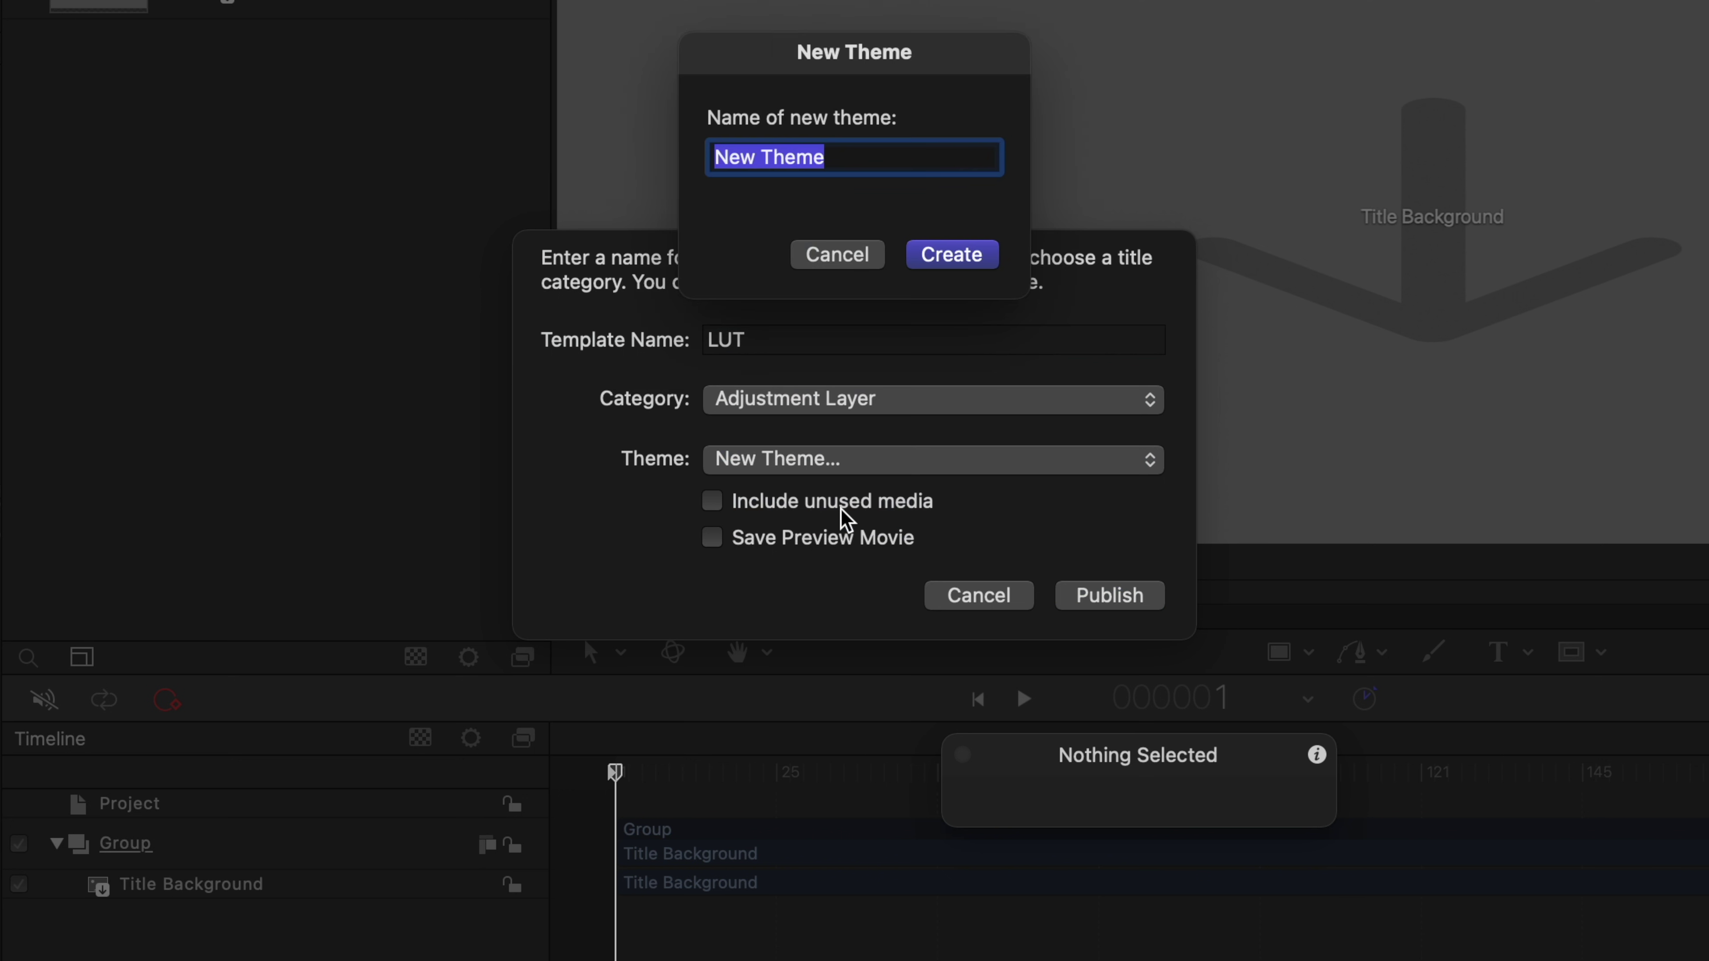
text(LUT)
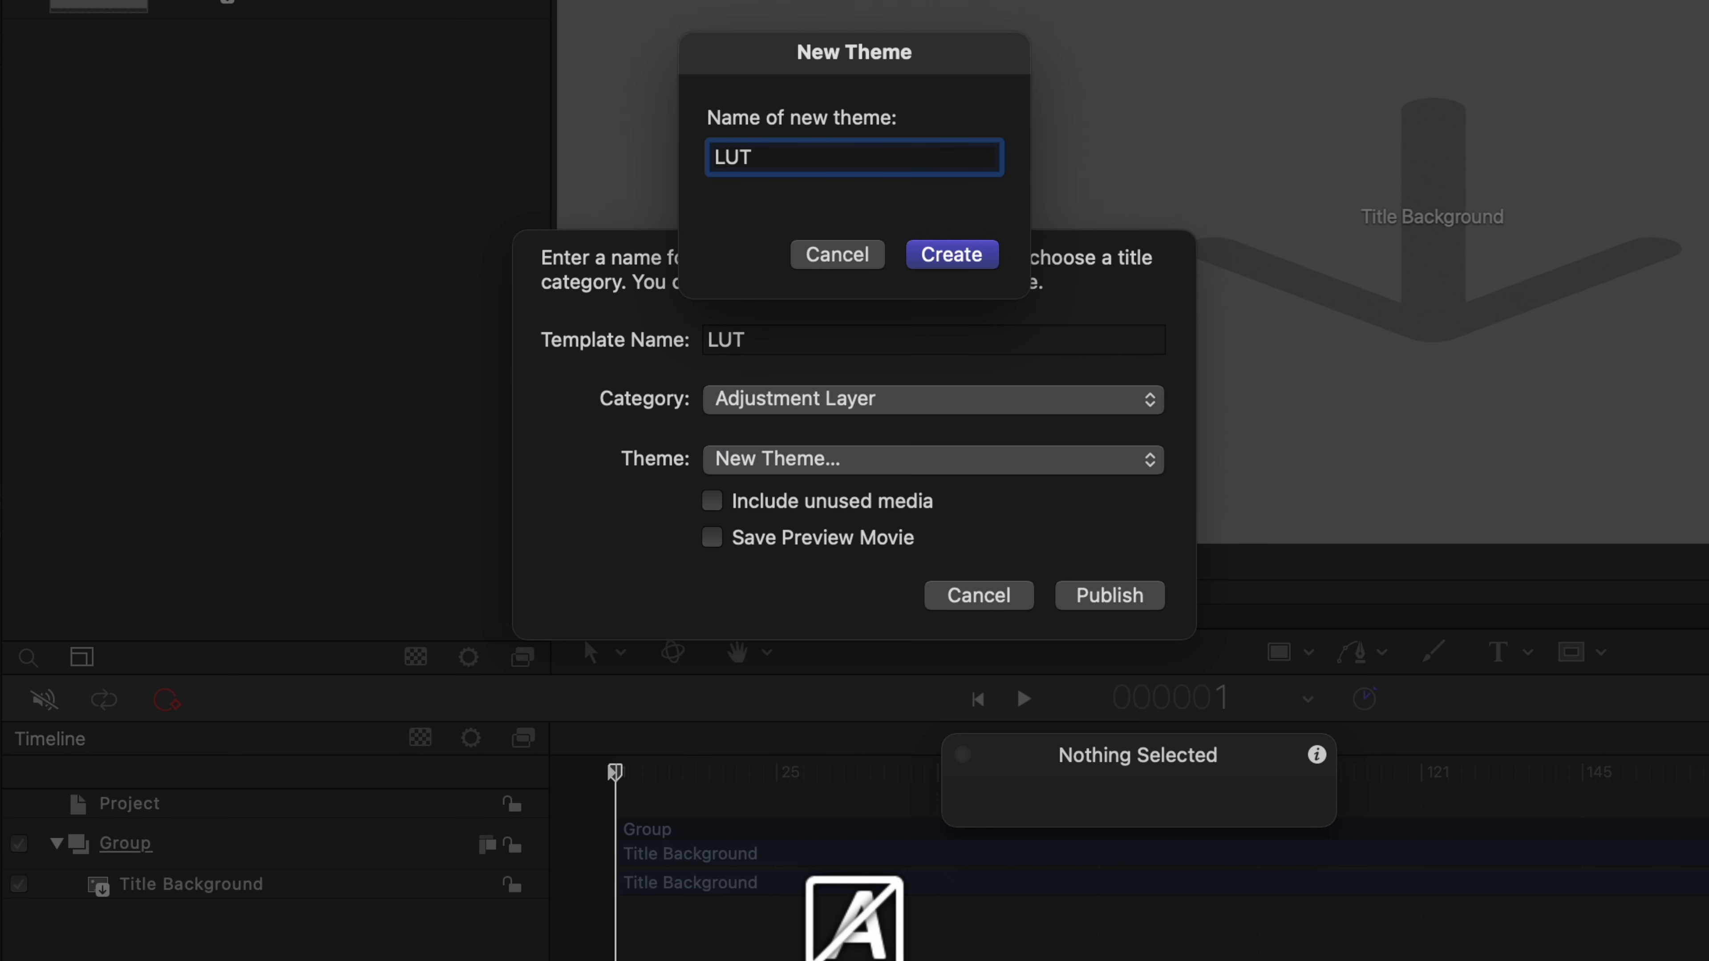
click(925, 267)
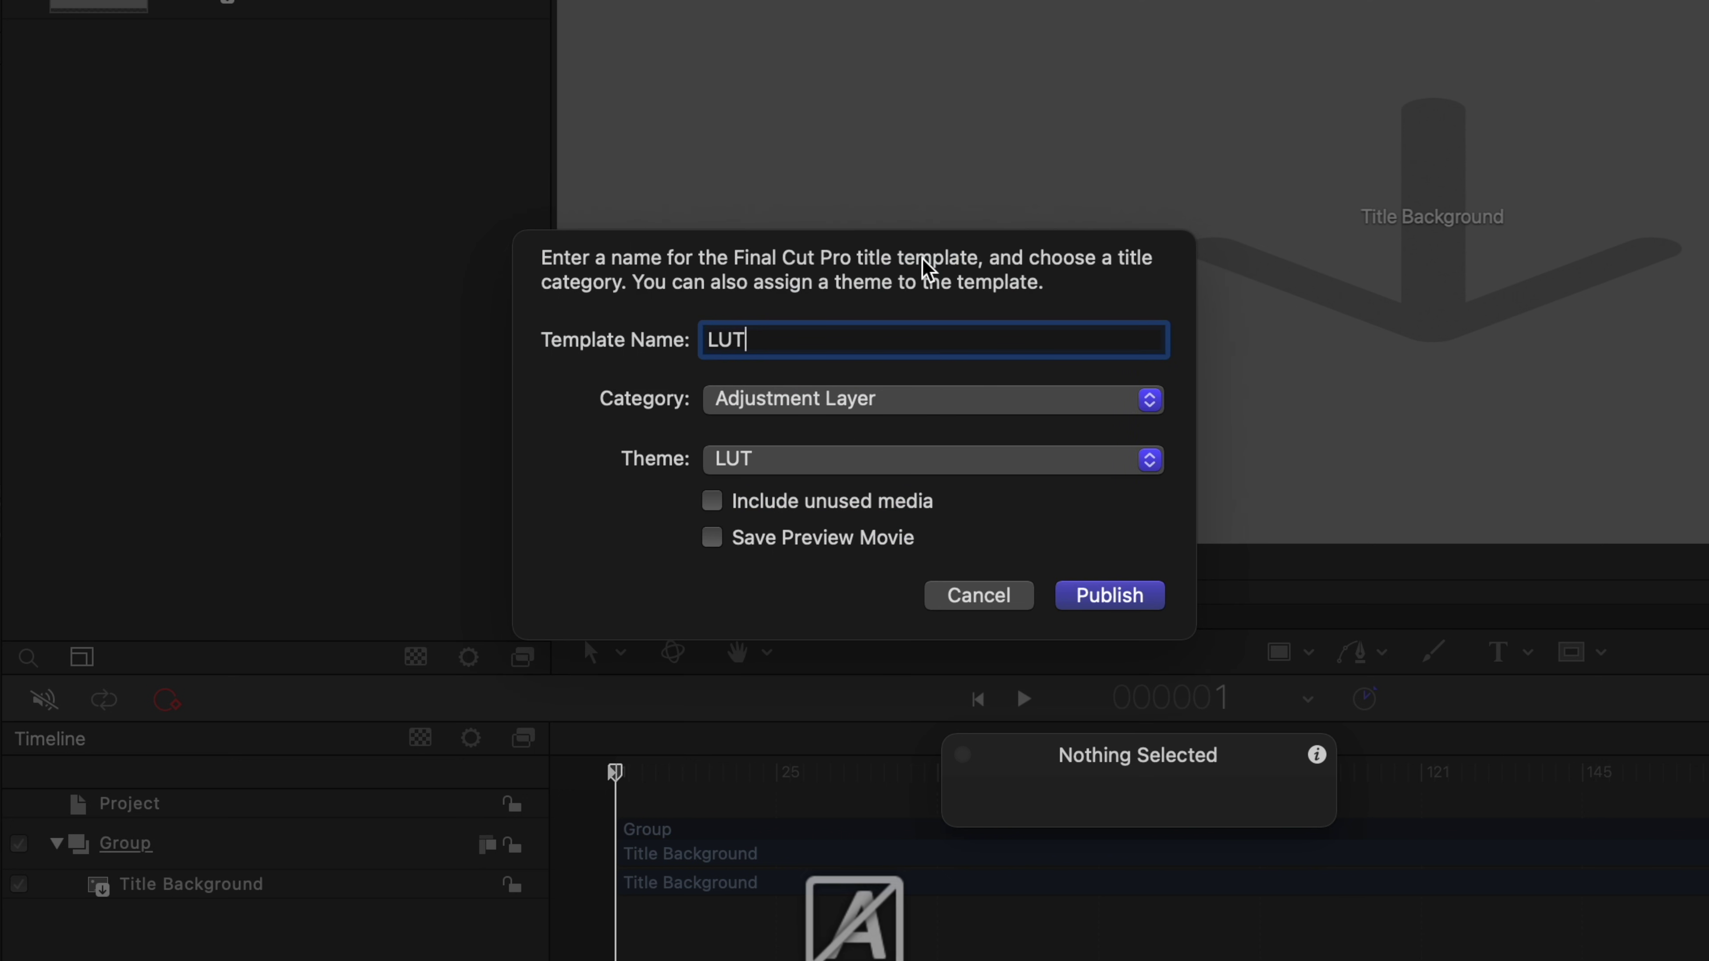
click(1139, 598)
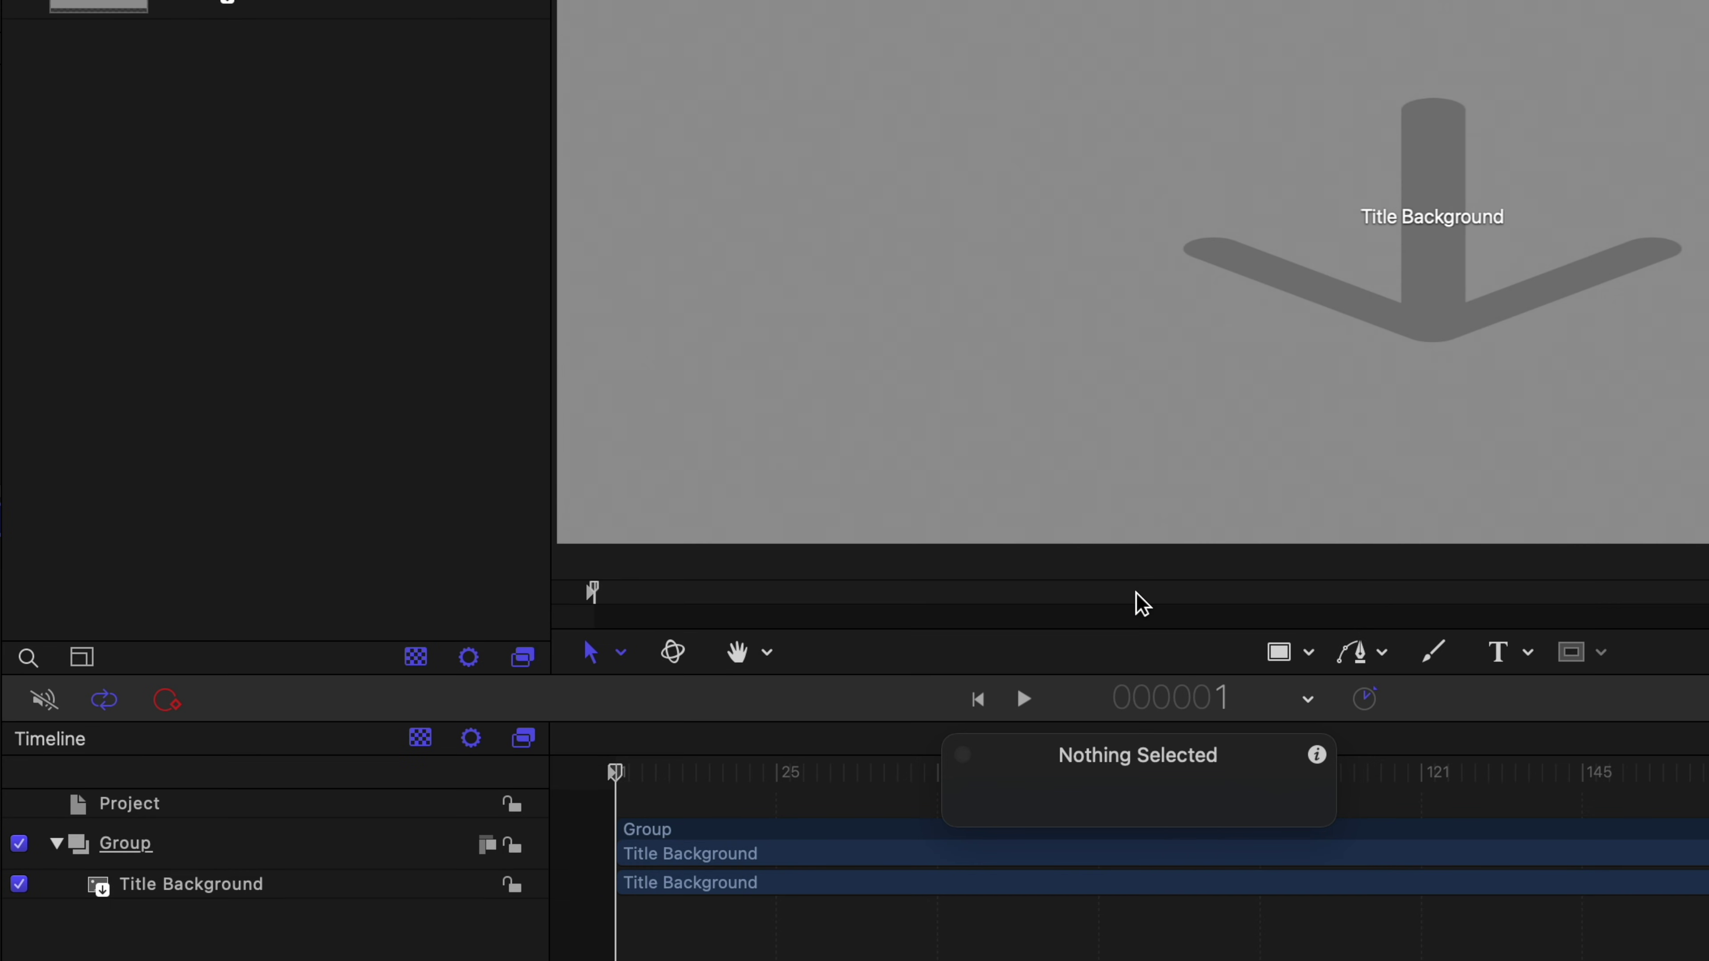
Quit Motion and switch to Final Cut Pro.
click(68, 10)
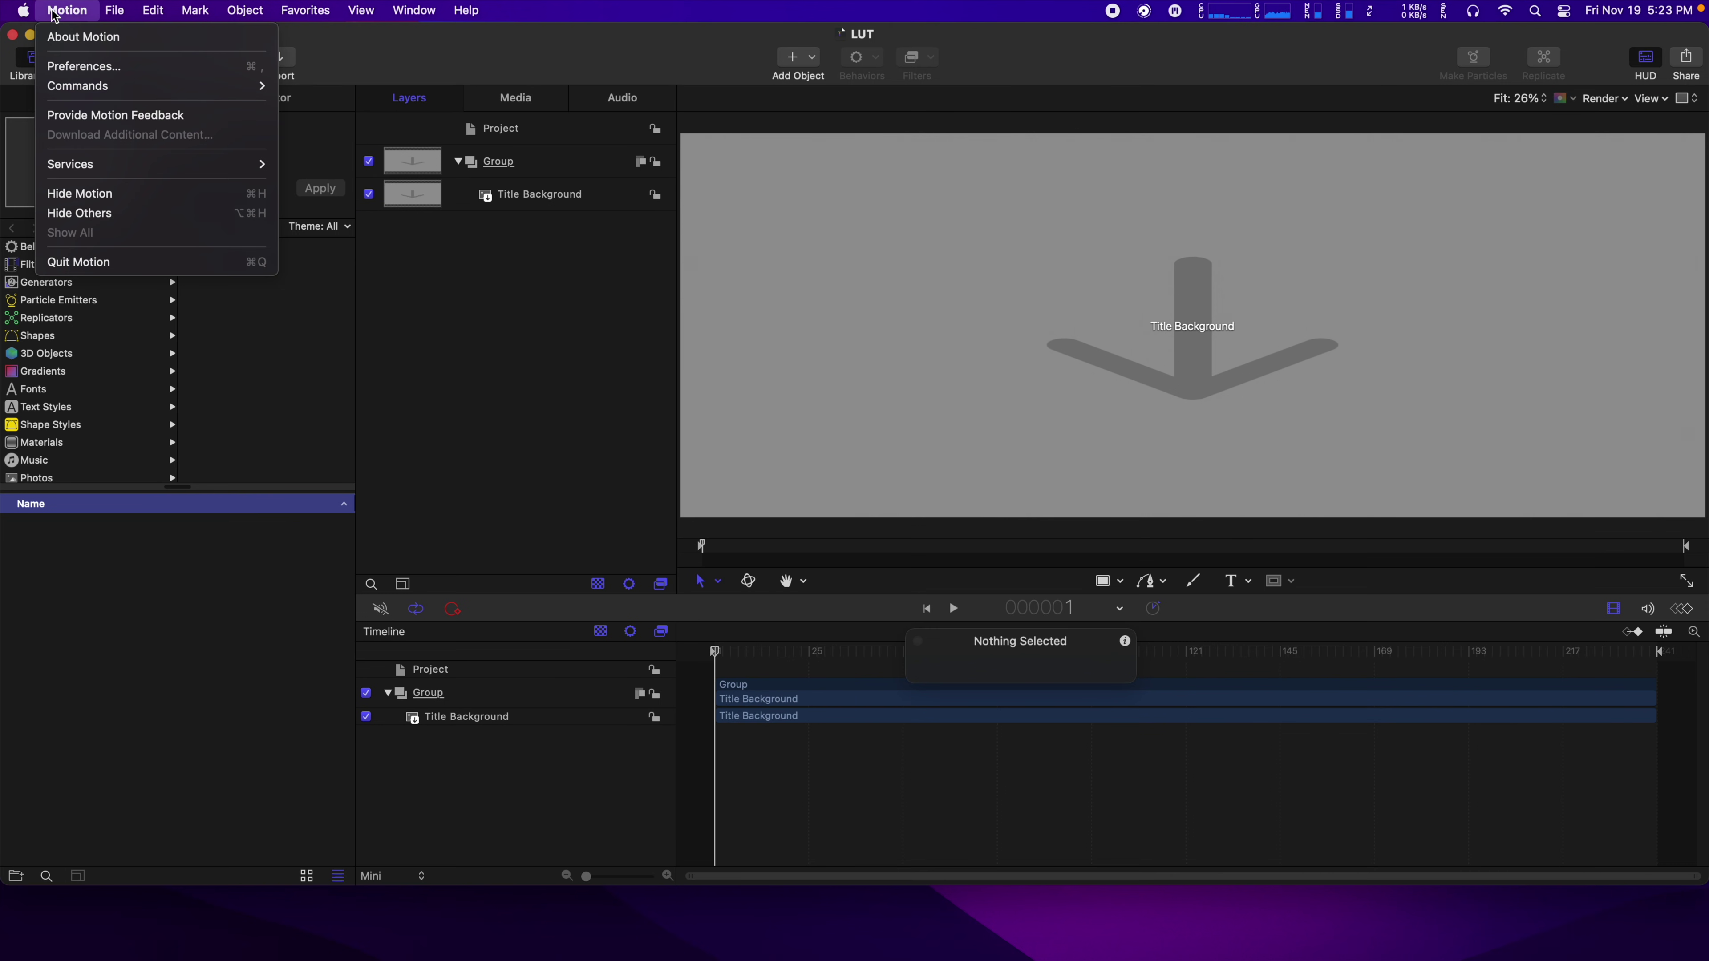
click(160, 263)
mouse_move(868, 956)
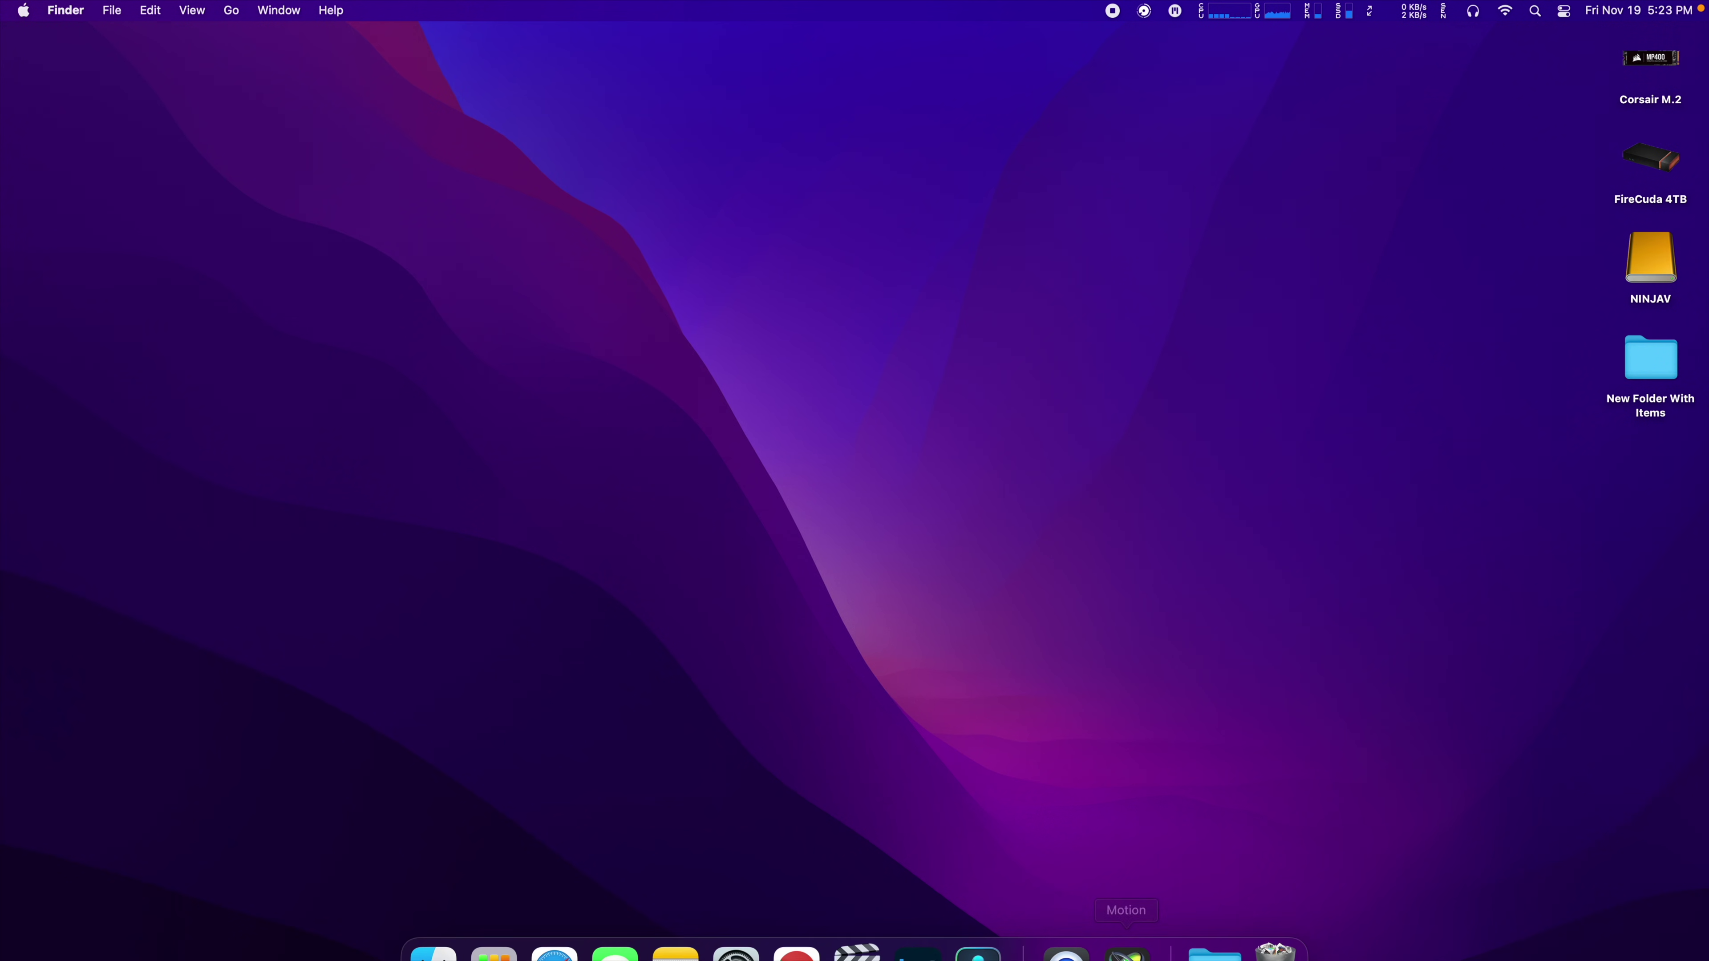
click(870, 931)
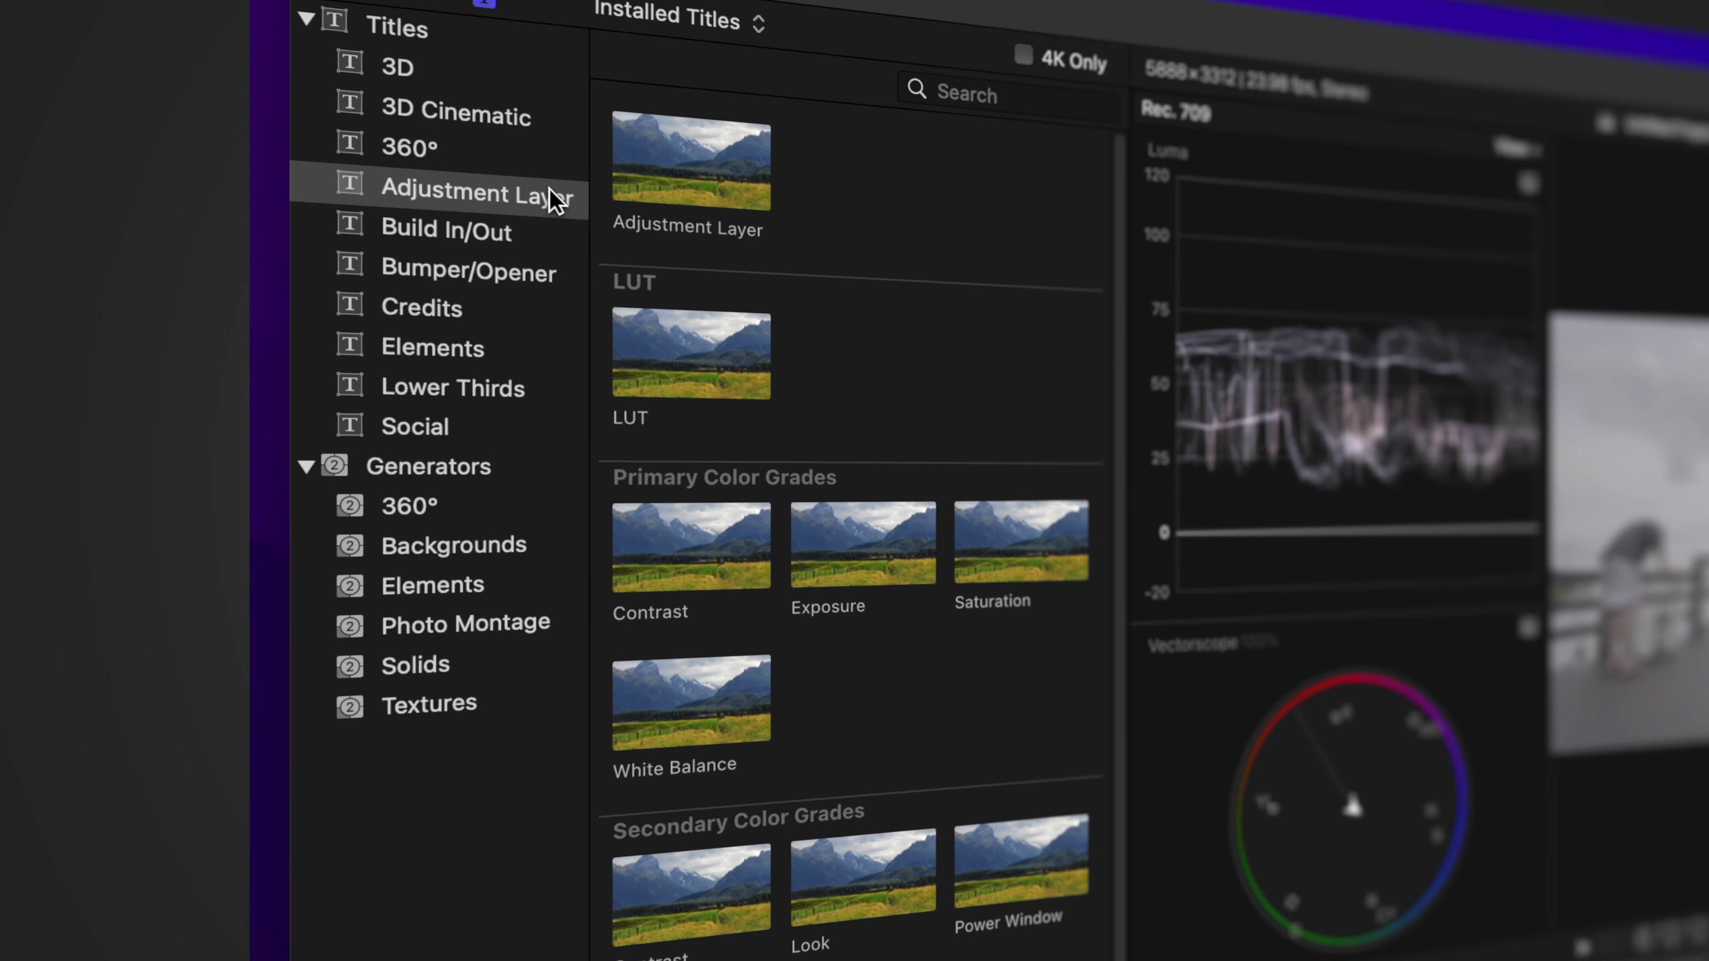
Review the published Adjustment Layer titles grouped by theme and show the info settings of the NINJAV_S001_S001_T016 clip.
scroll(788, 242, down, 1)
scroll(786, 276, up, 1)
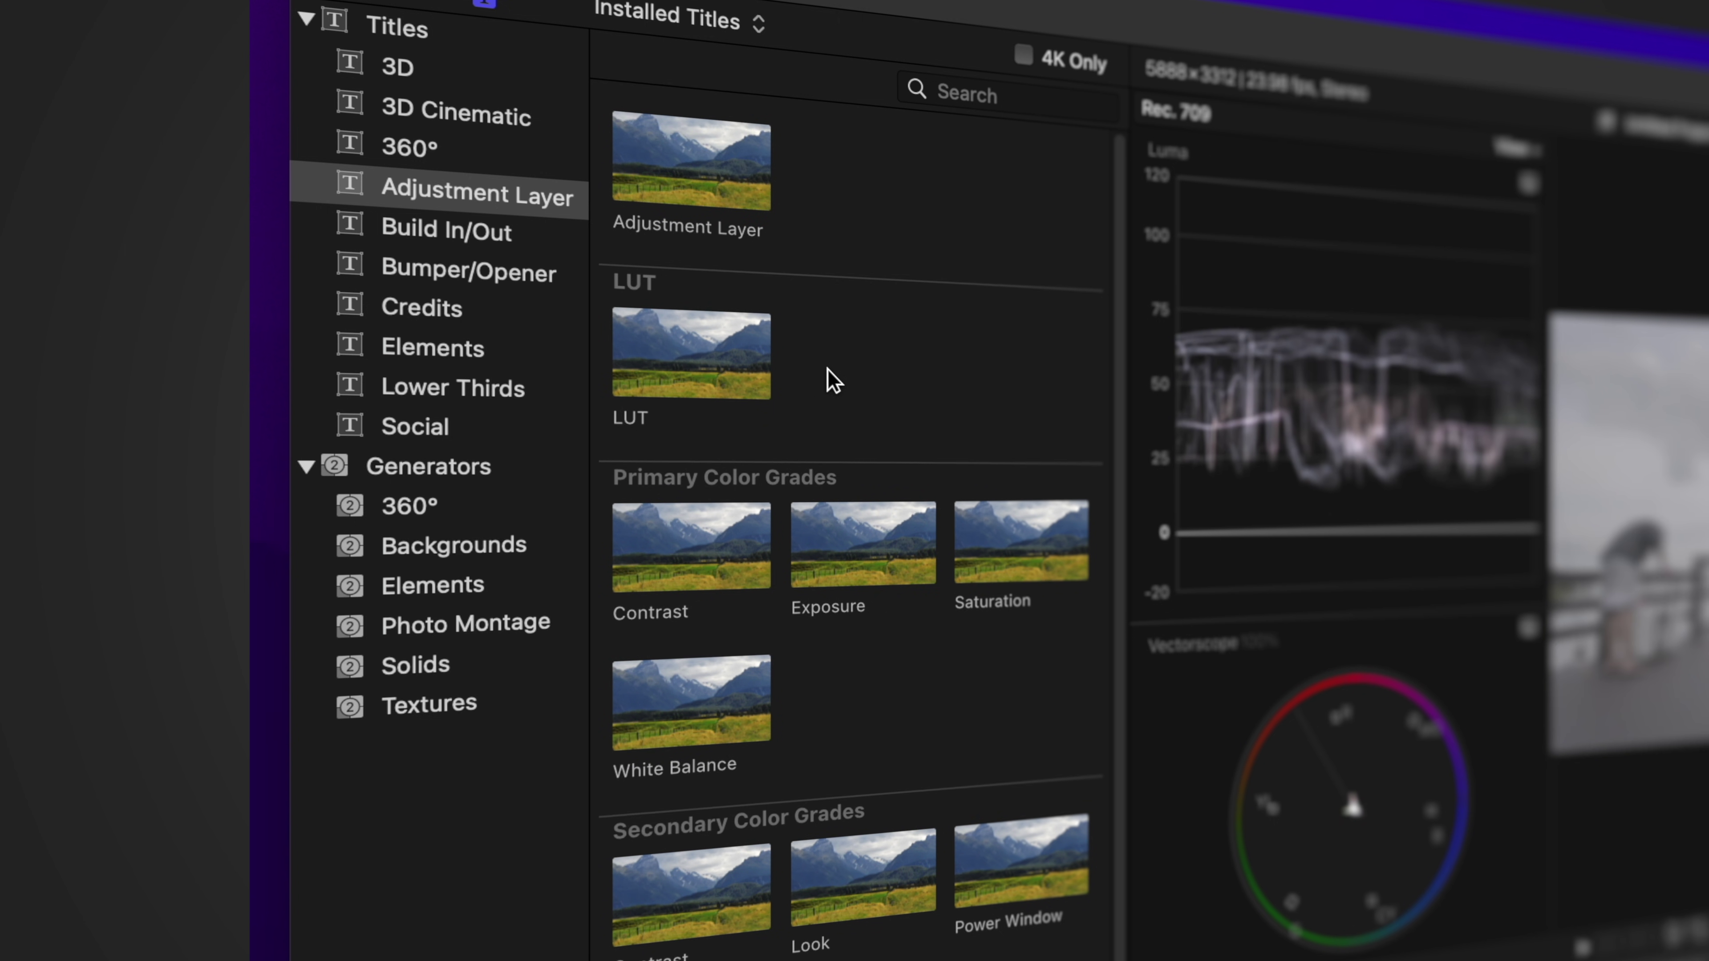
scroll(1036, 929, down, 1)
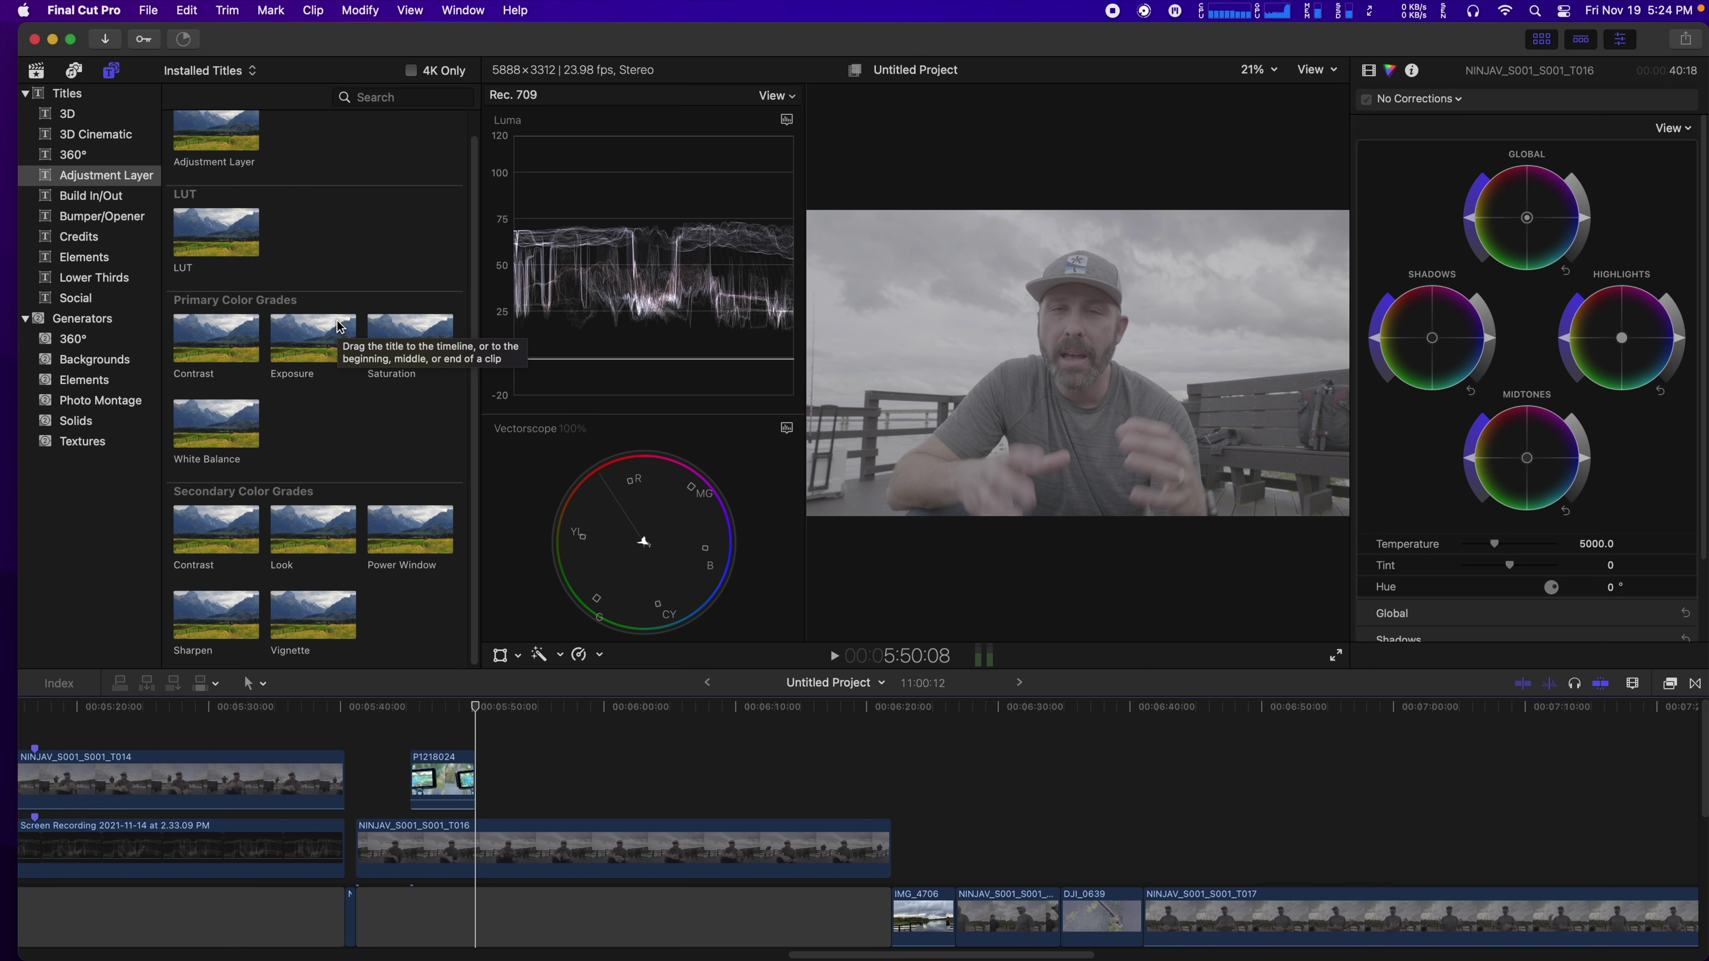
click(1412, 70)
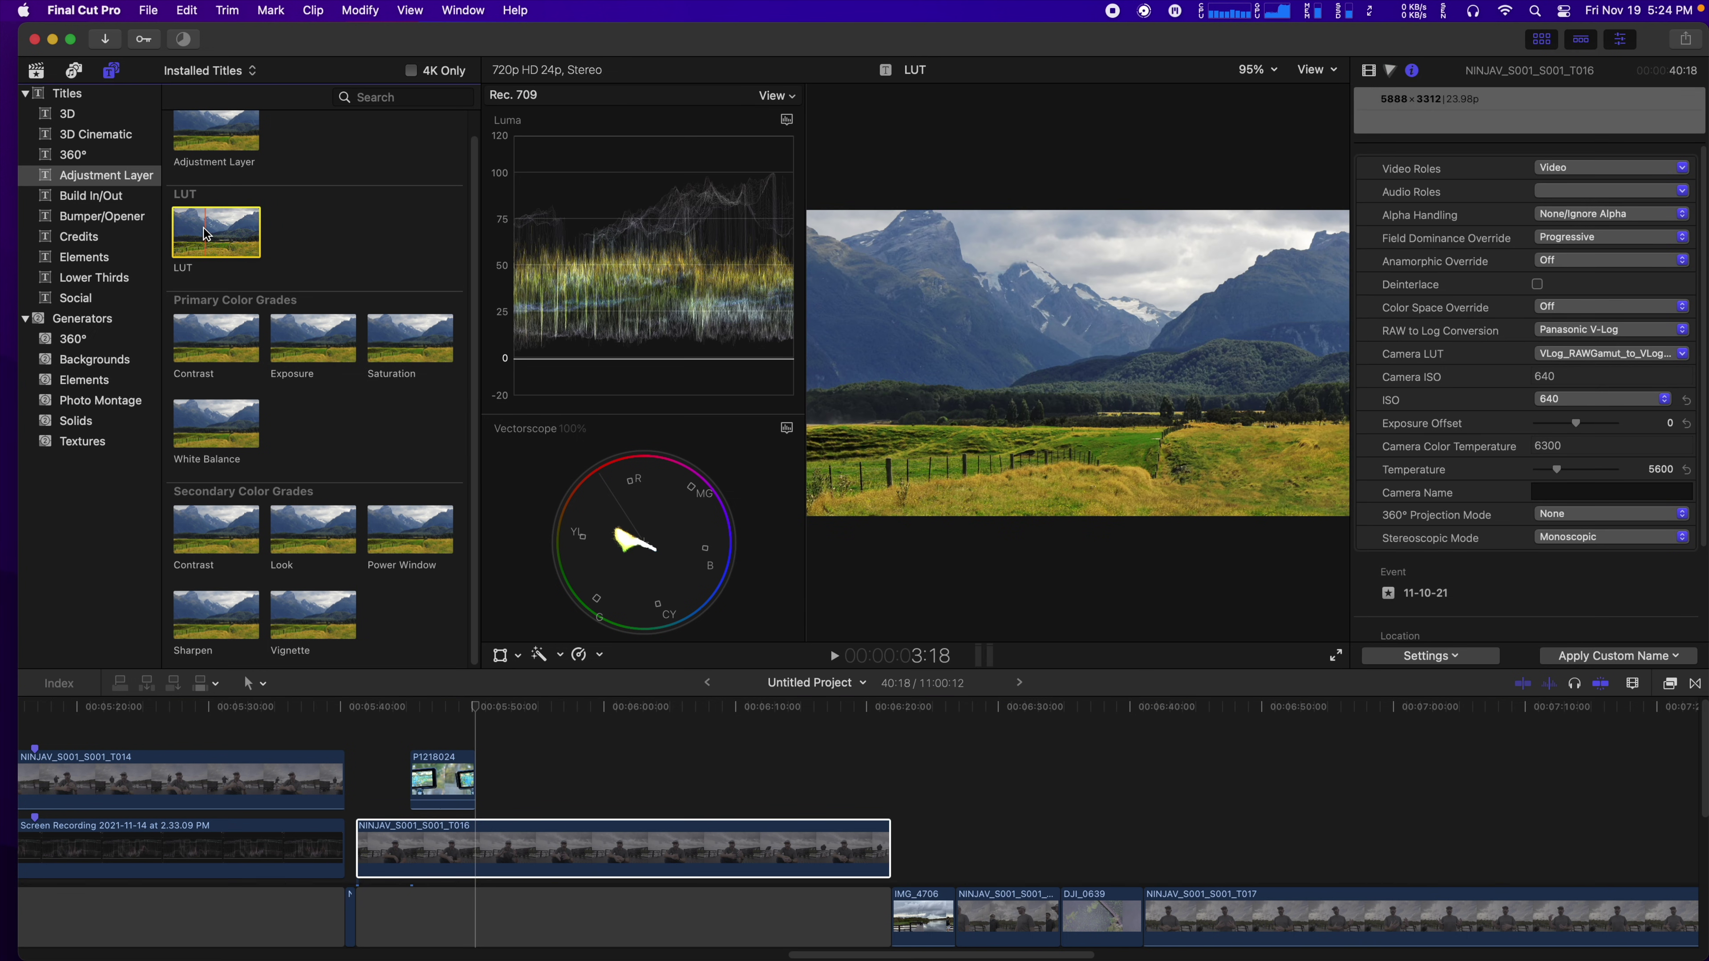
Place the LUT adjustment layer title above the NINJAV_S001_S001_T016 clip, spanning from the playhead to the clip's end.
drag(206, 233, 890, 814)
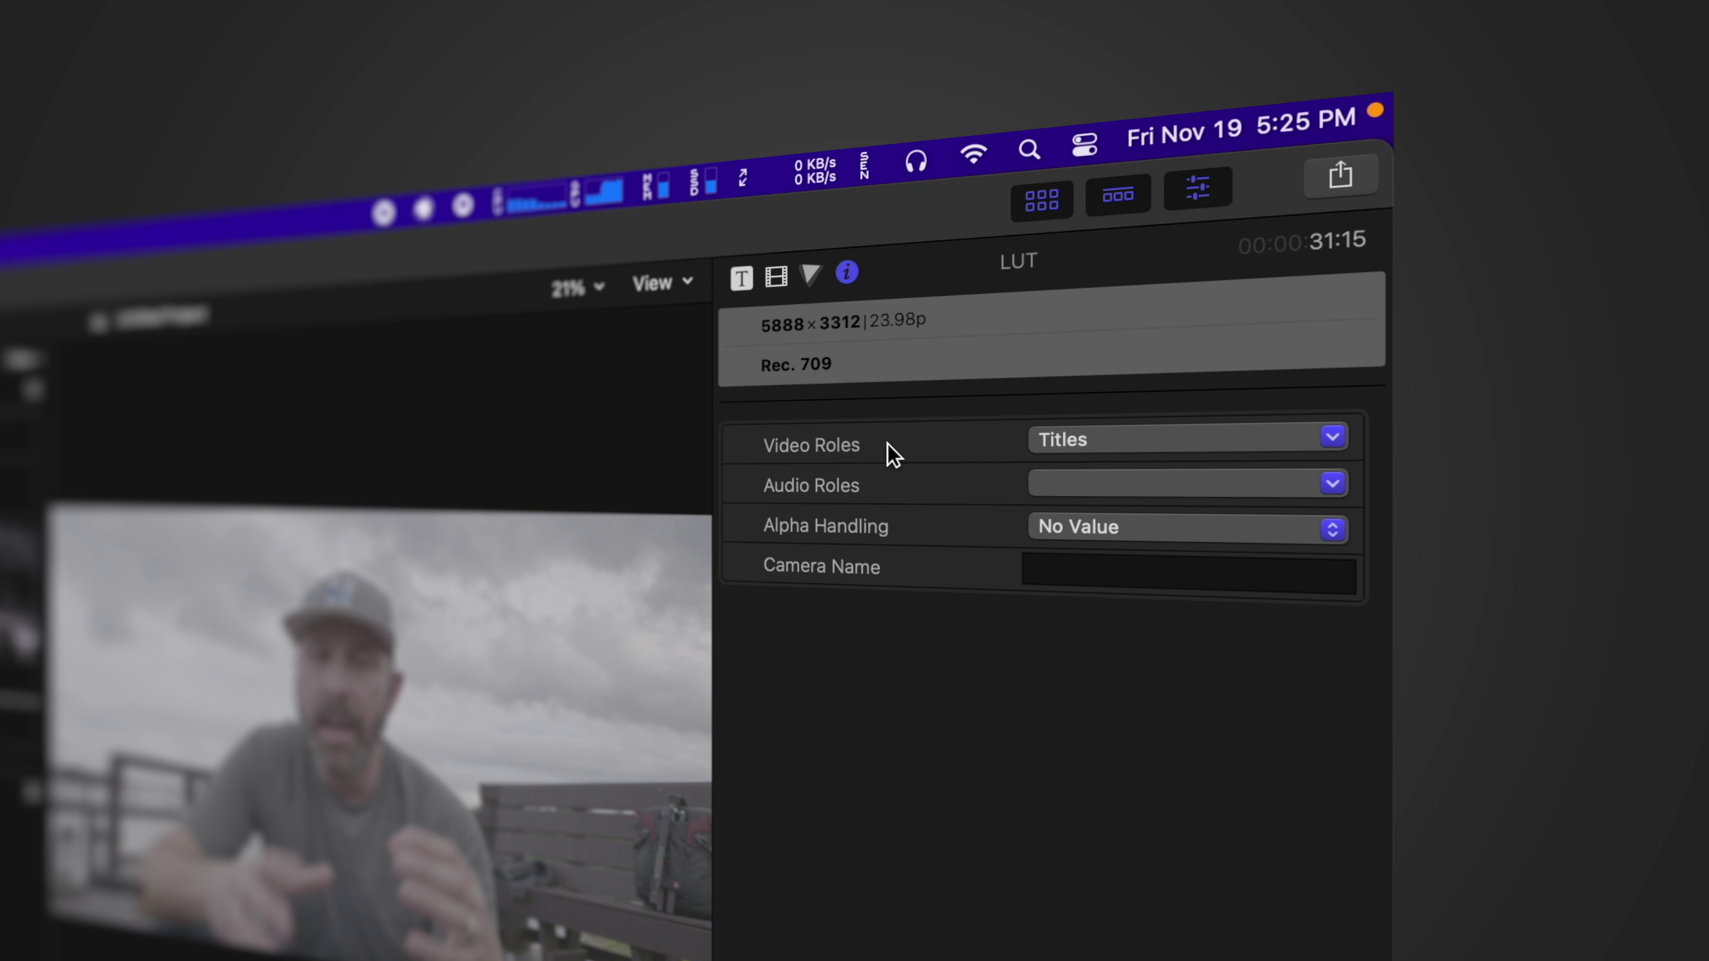
Try out adding a video role named test in the library's role editor, and discard it.
click(1097, 448)
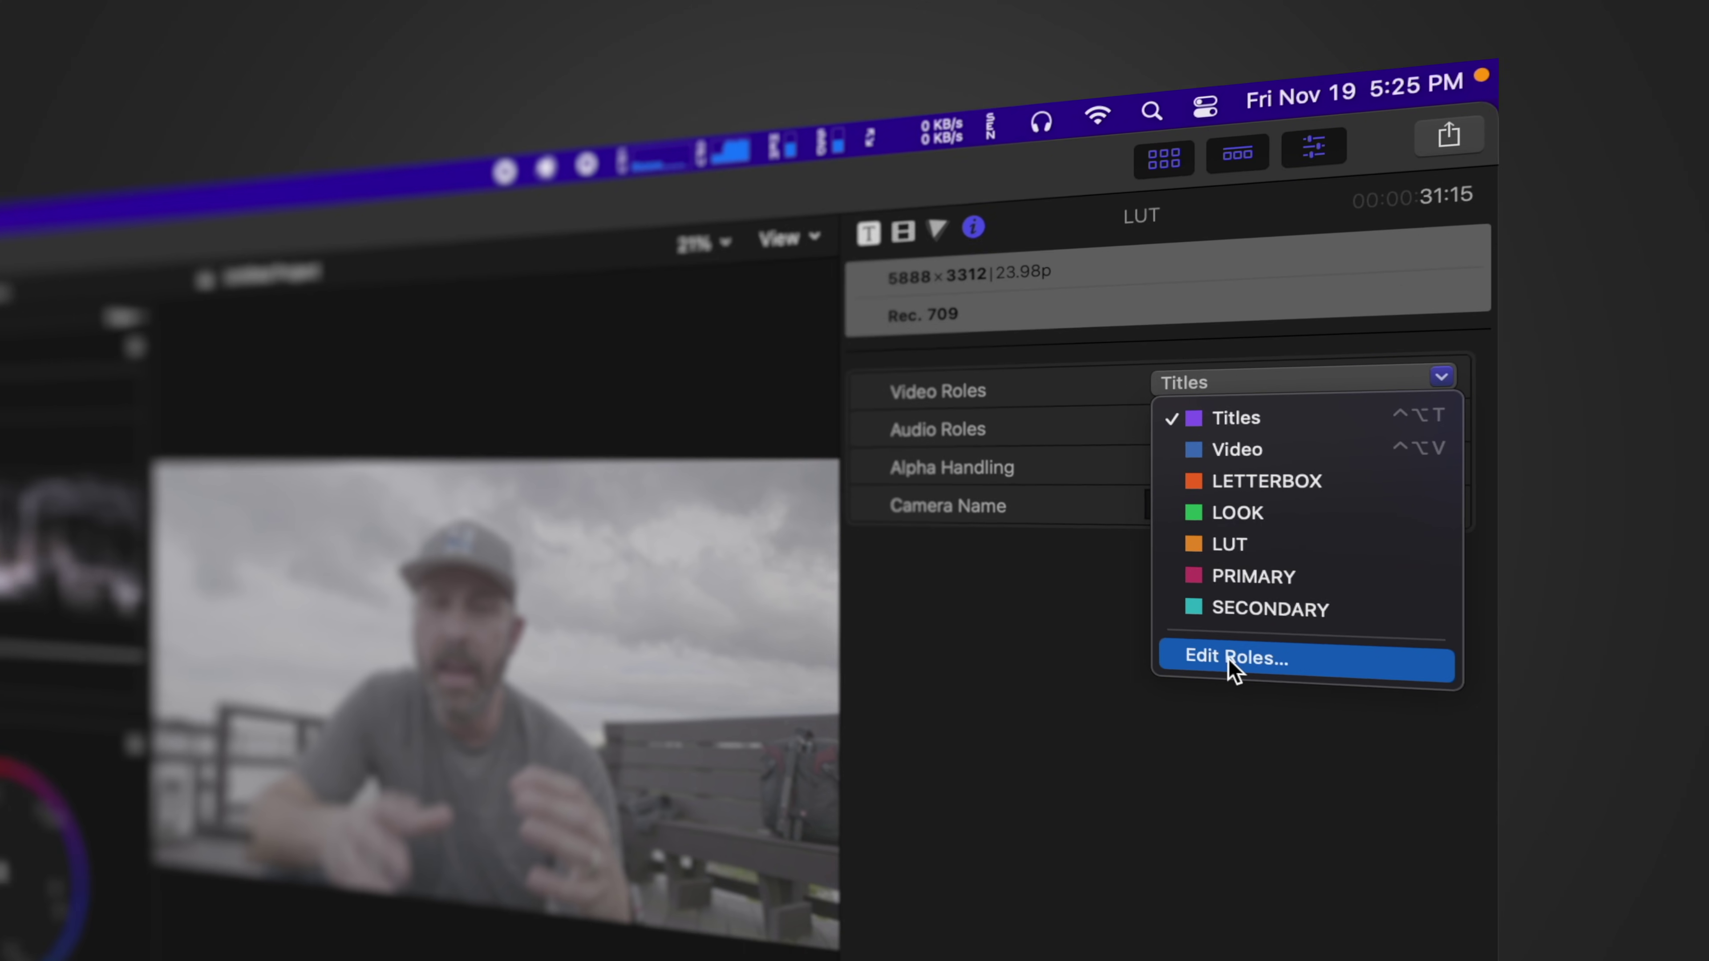
click(1143, 737)
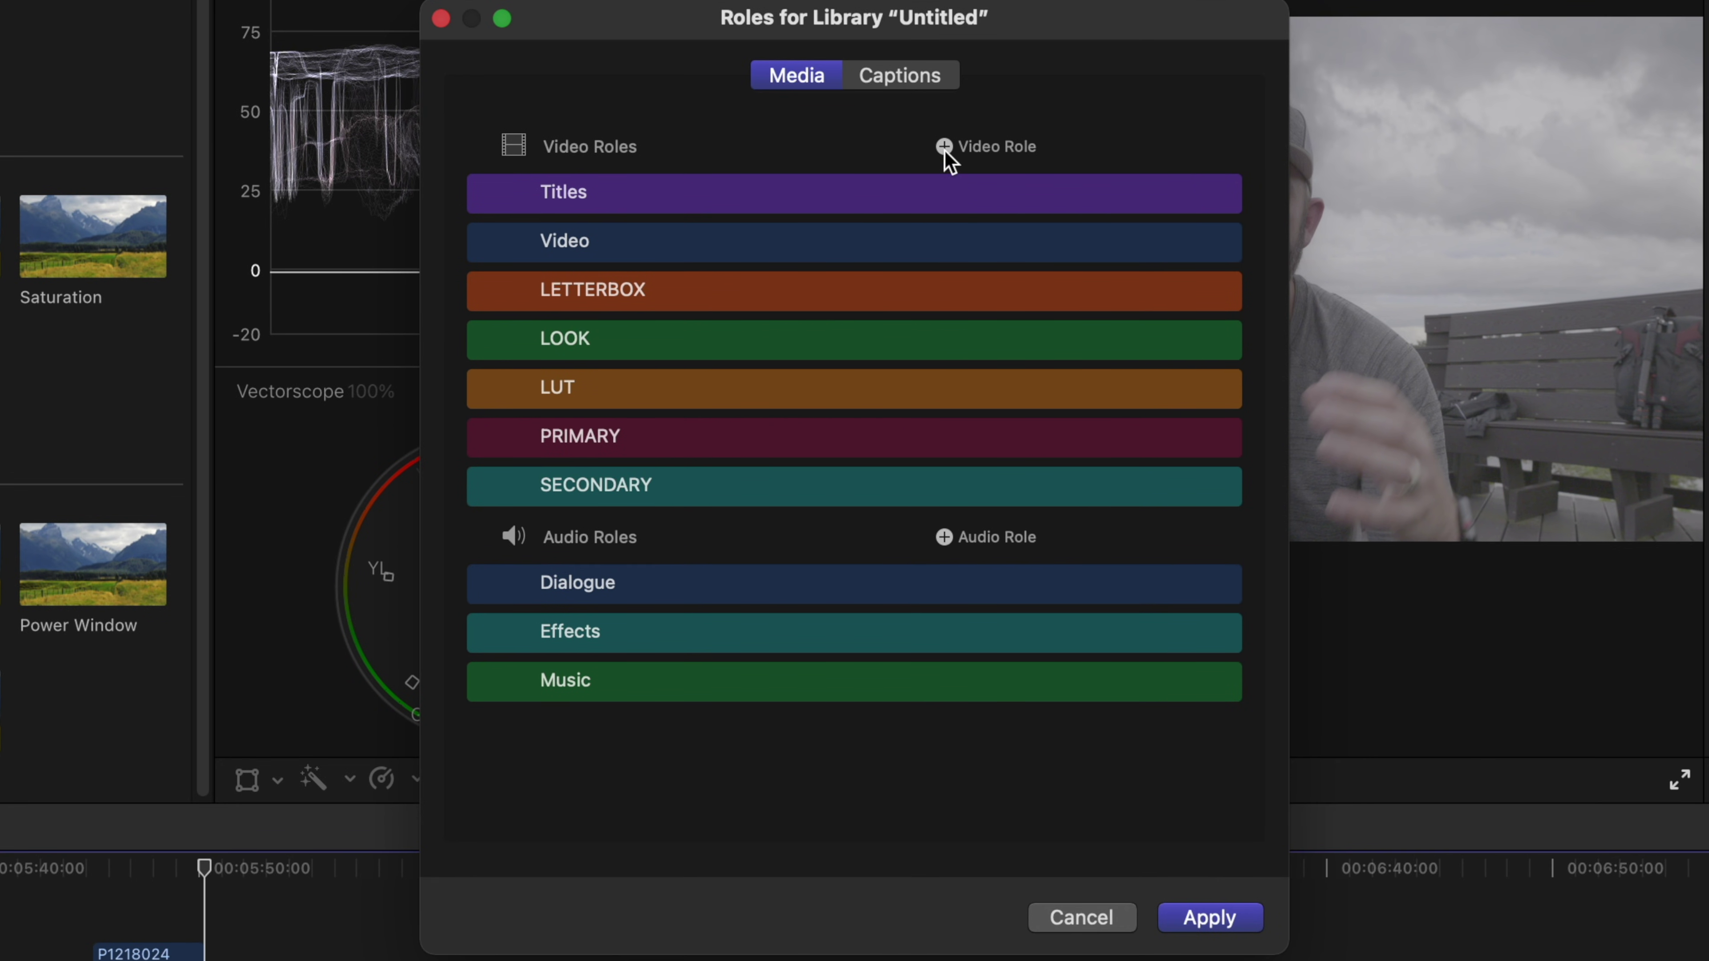
click(945, 148)
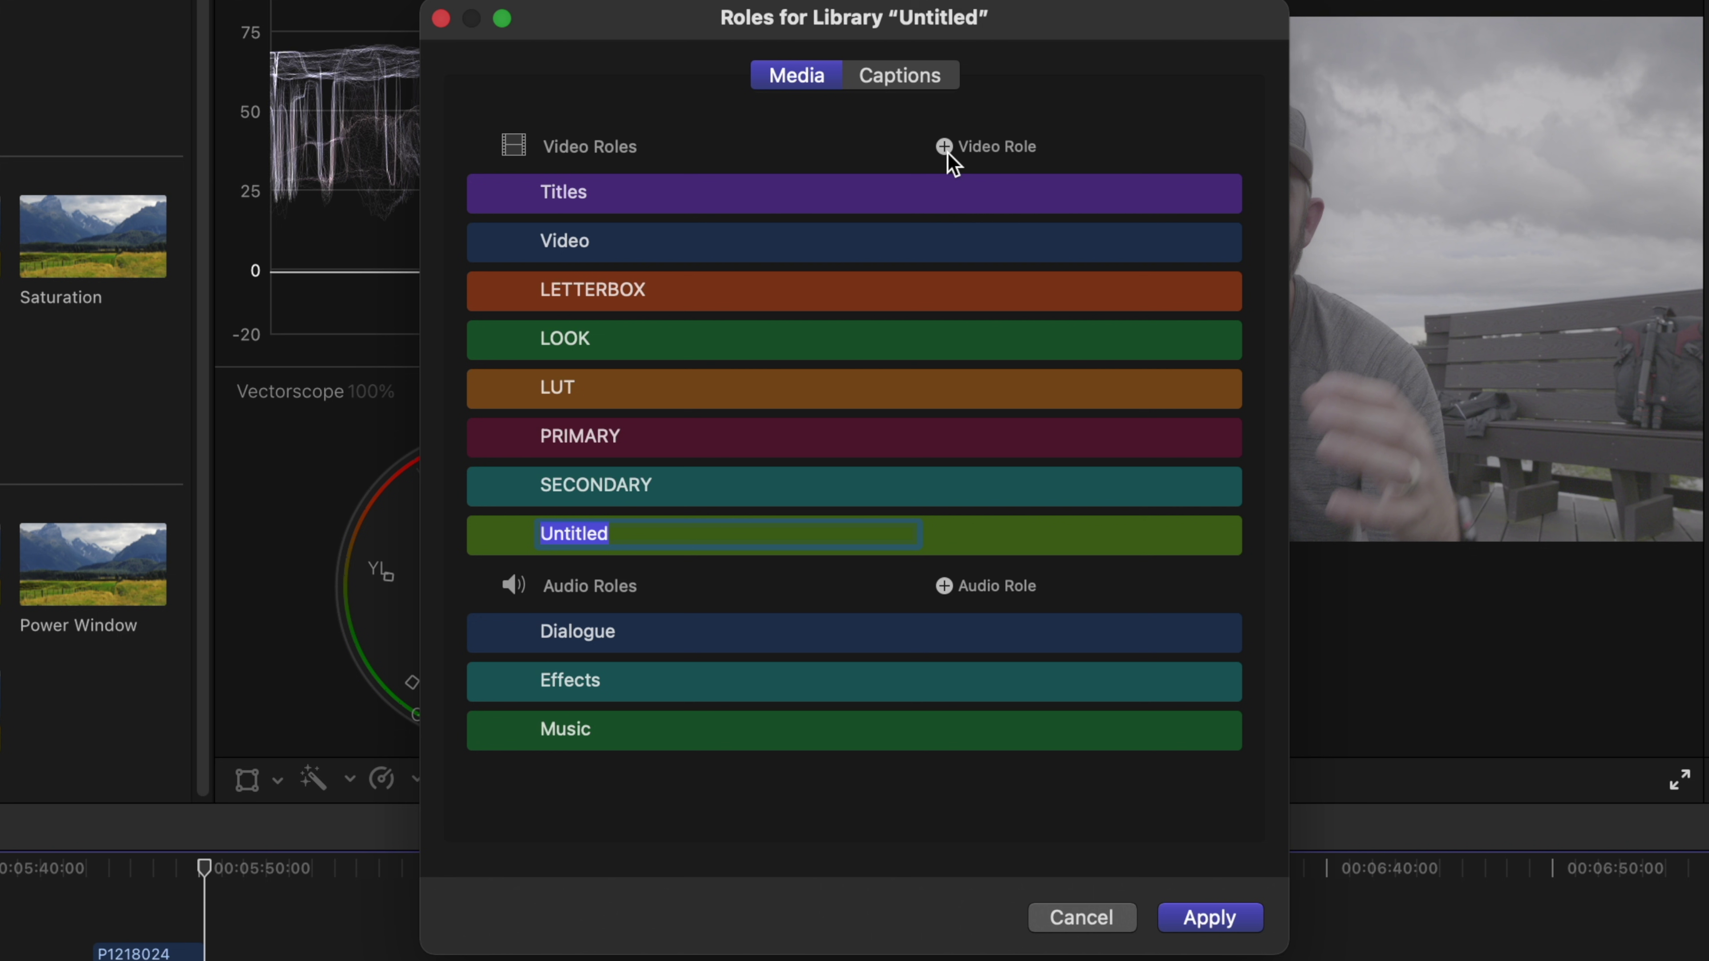
text(test)
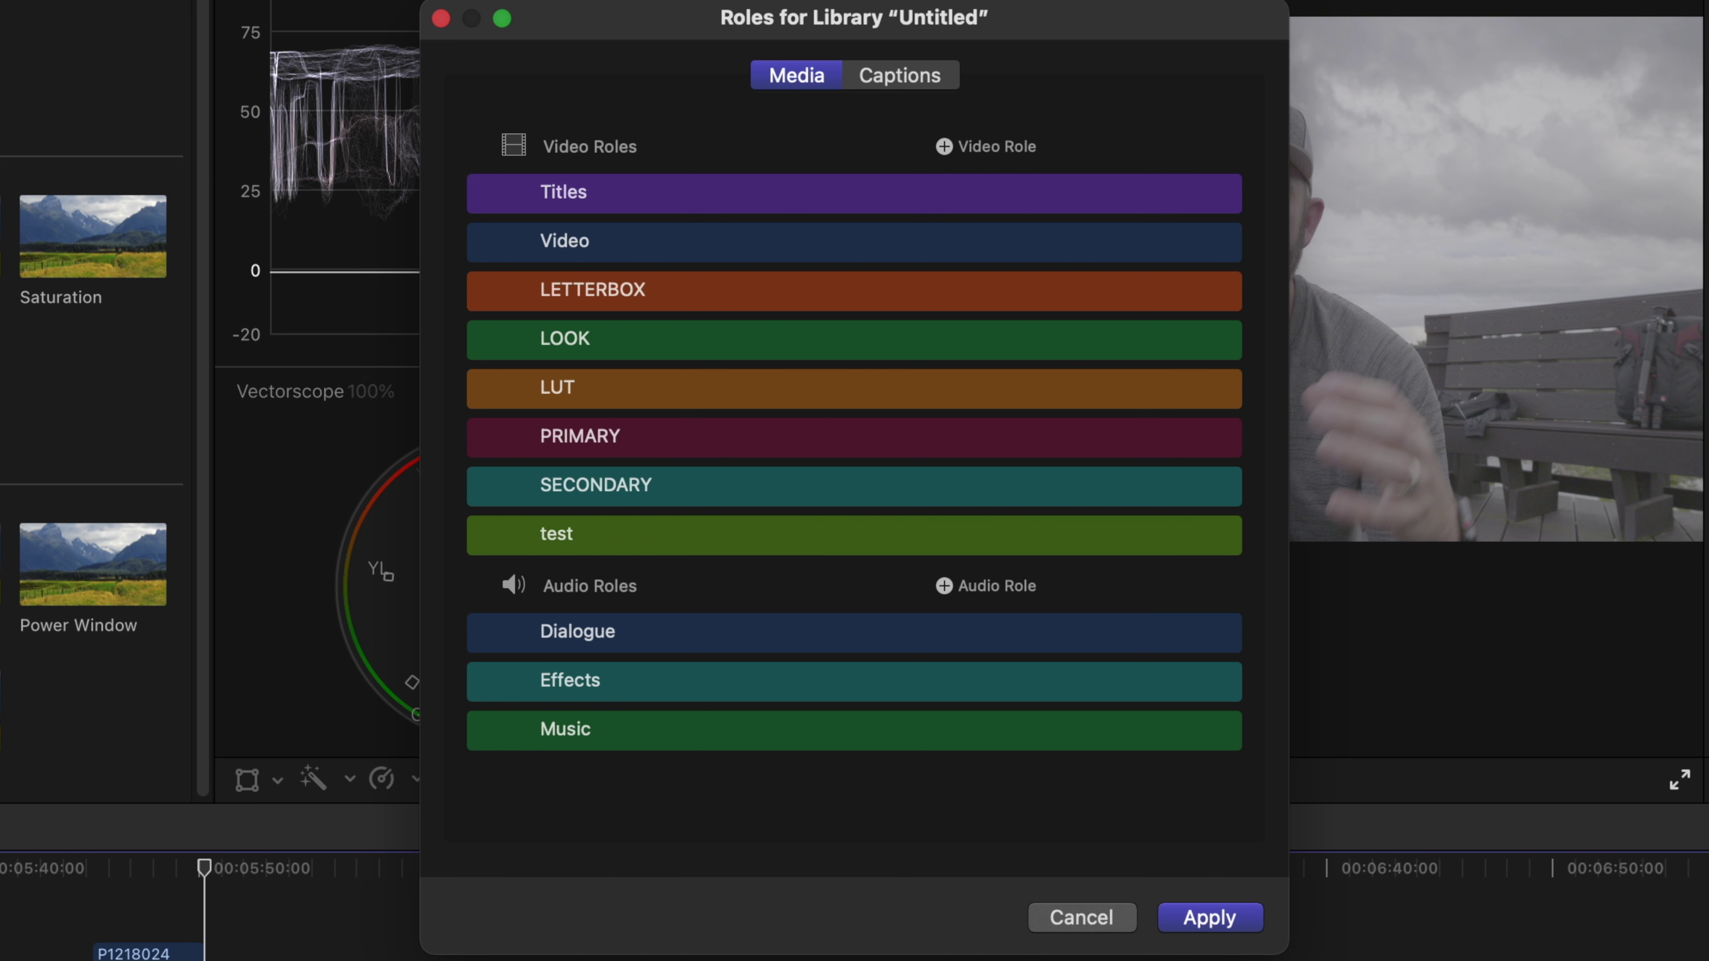
mouse_move(940, 536)
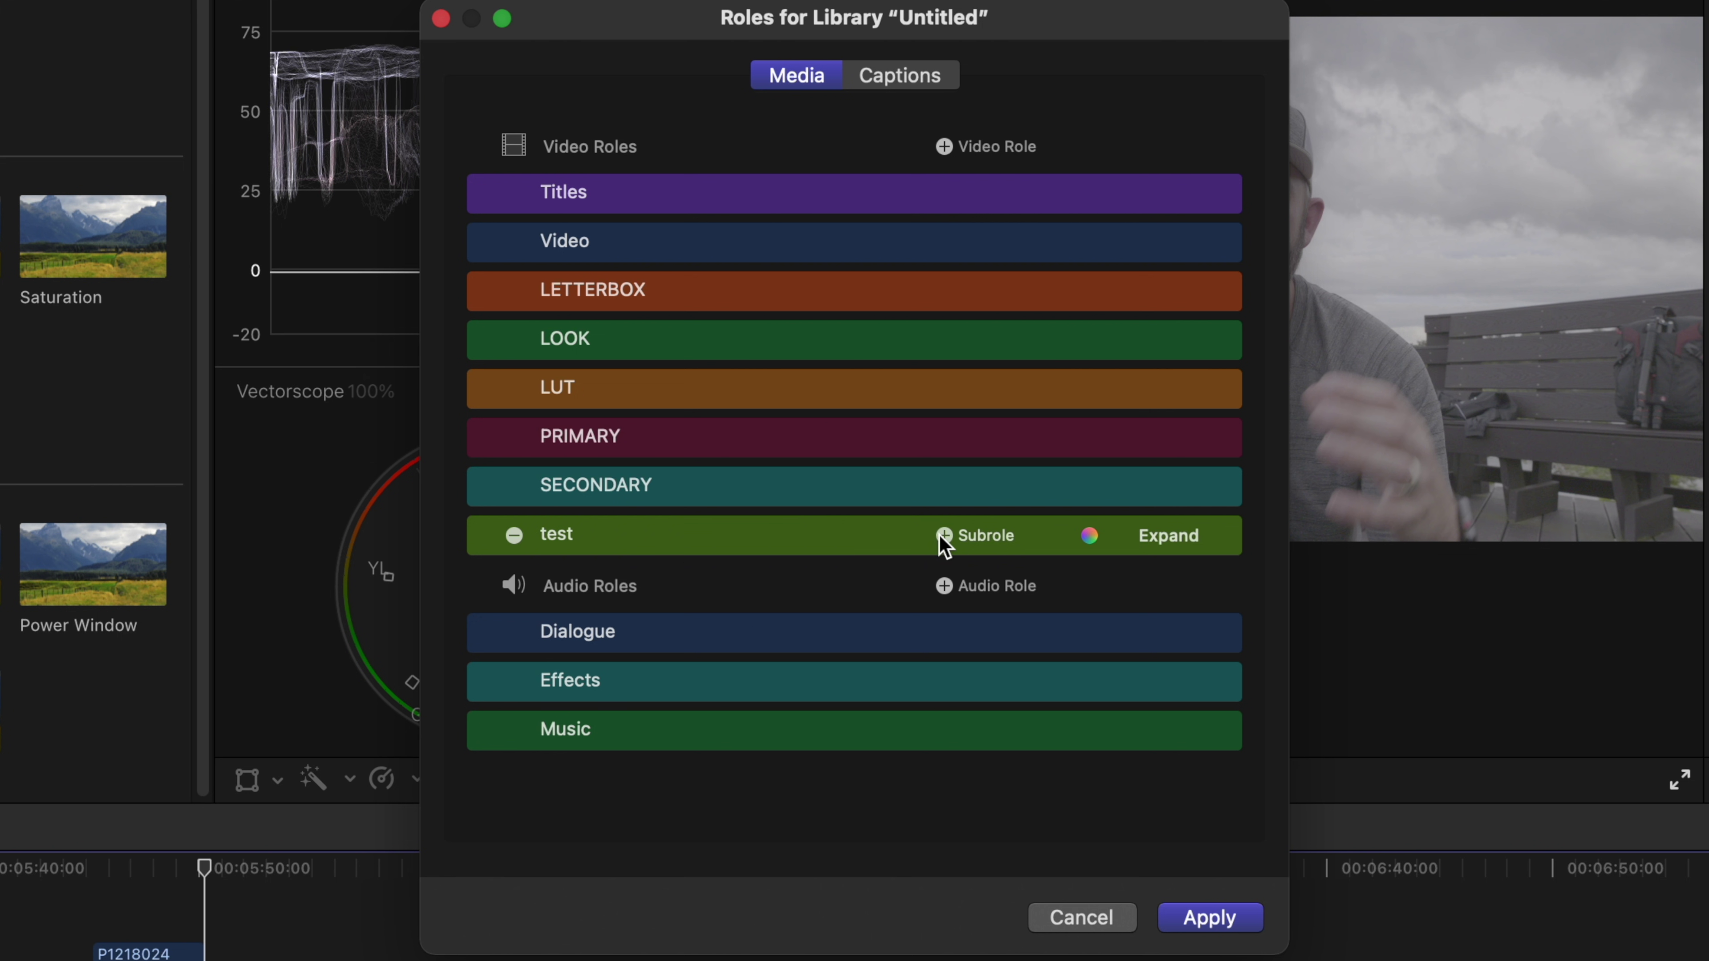
click(1089, 535)
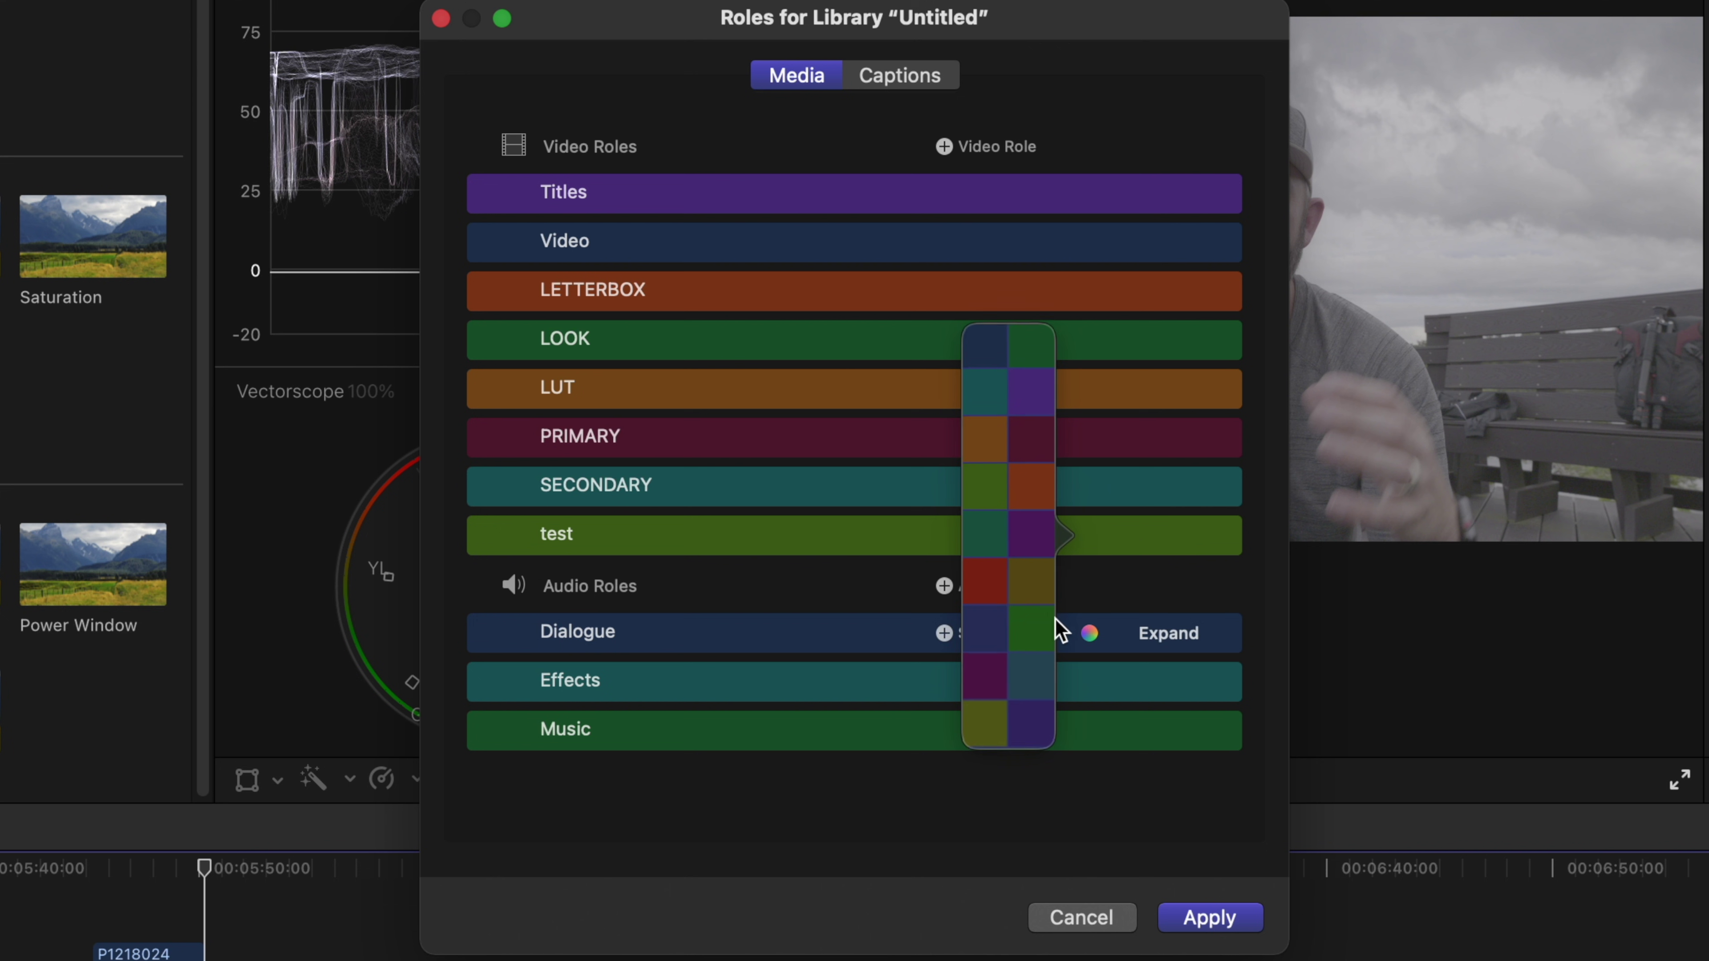
click(730, 538)
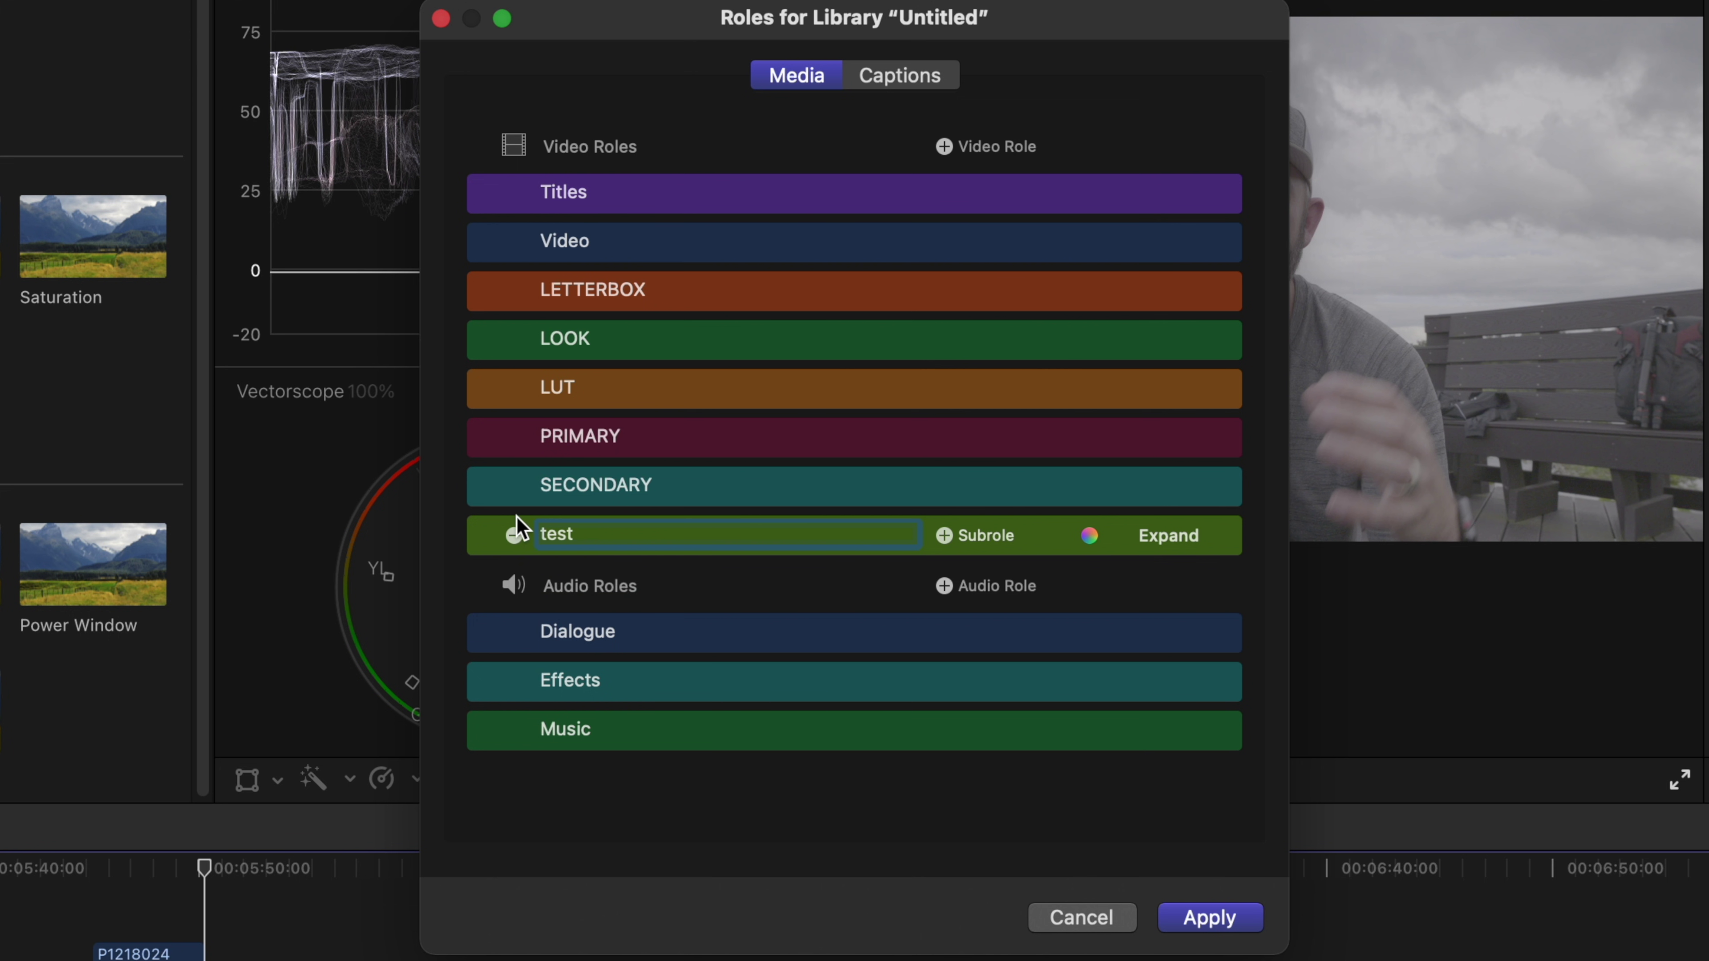
click(515, 535)
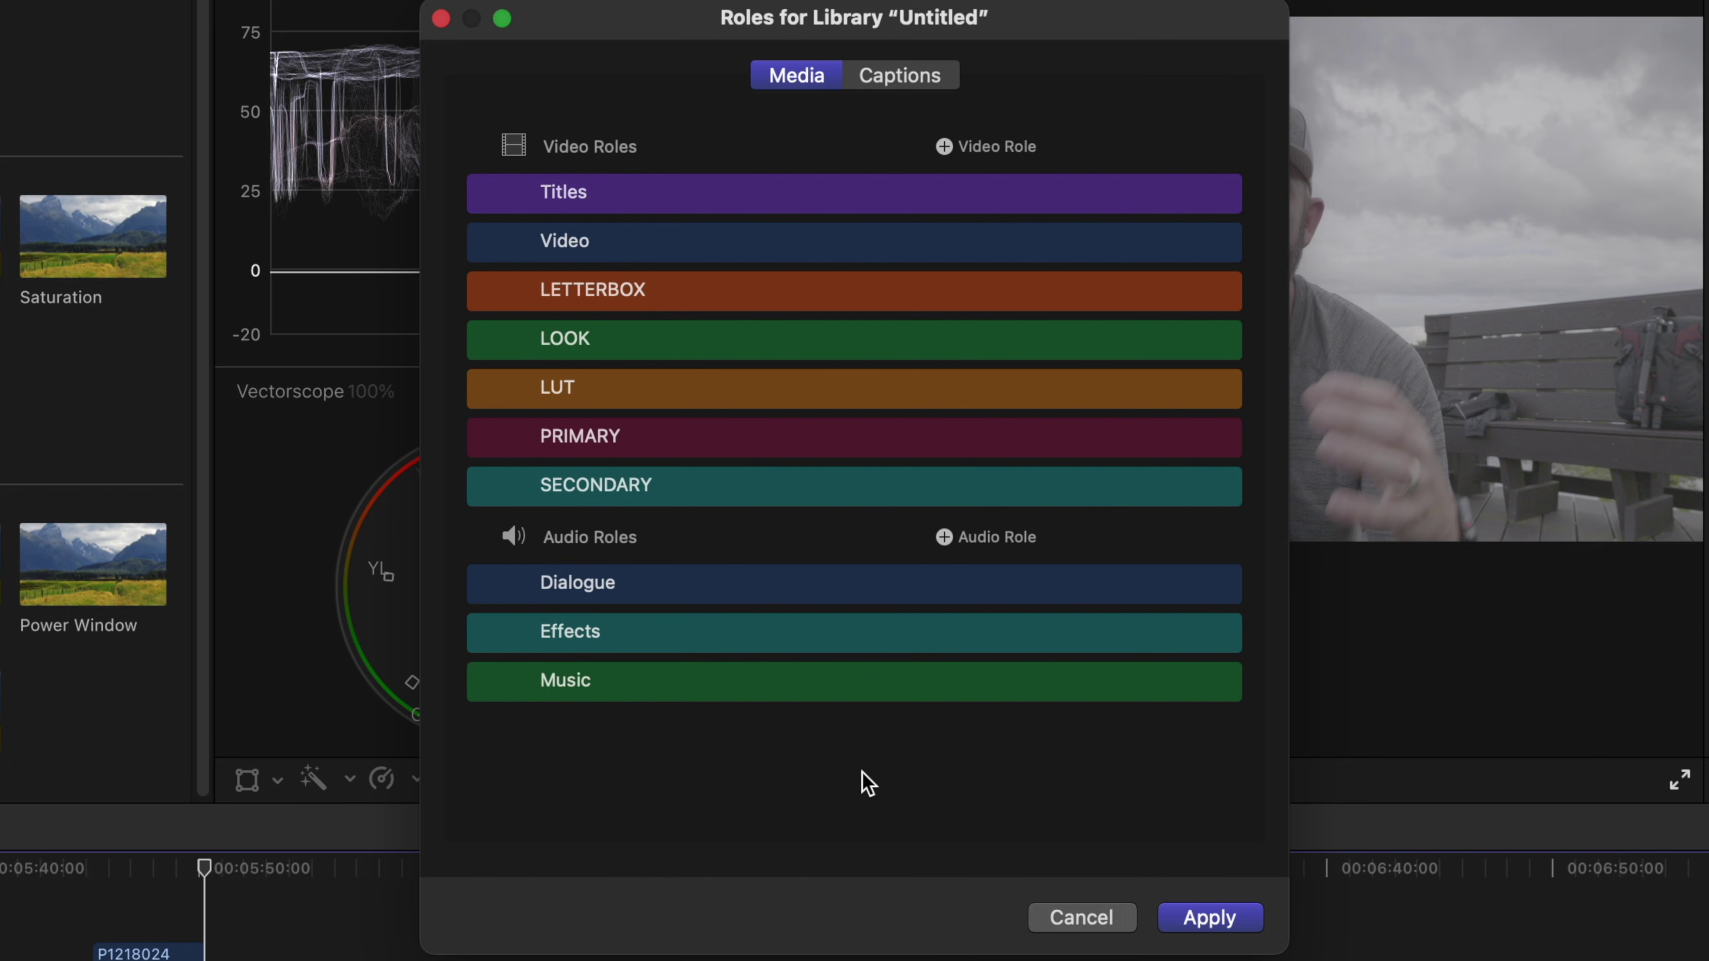
click(1072, 921)
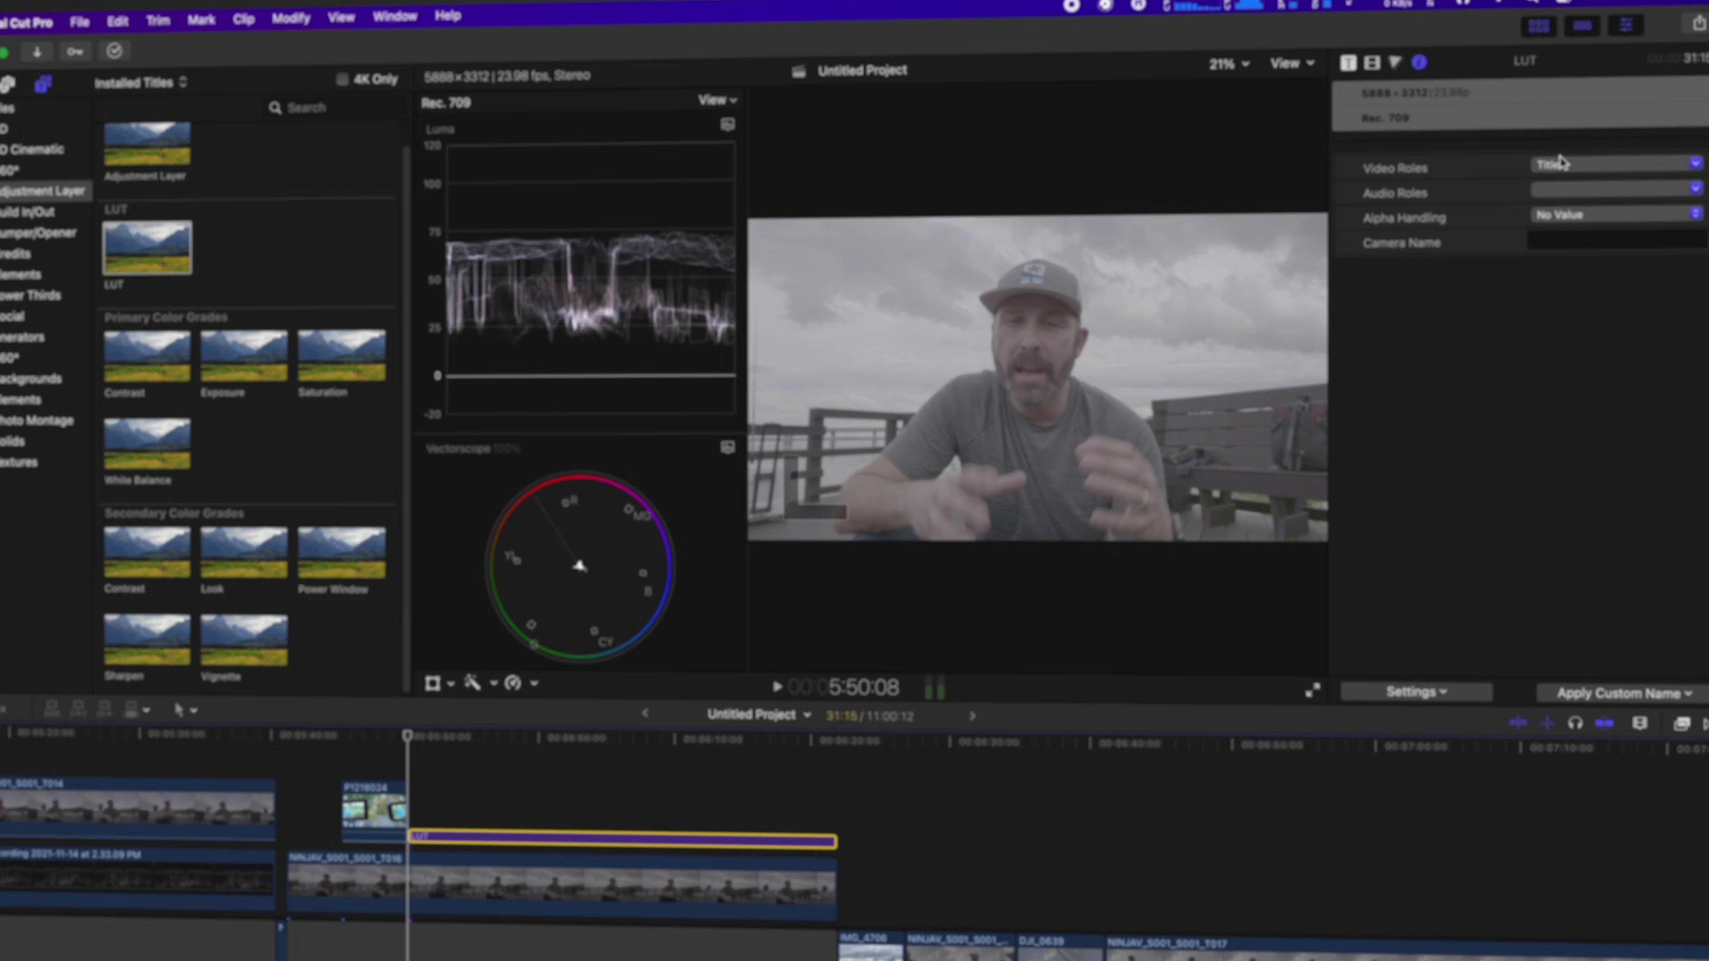
Assign the LUT video role to the LUT title in the timeline.
click(1559, 168)
click(1252, 392)
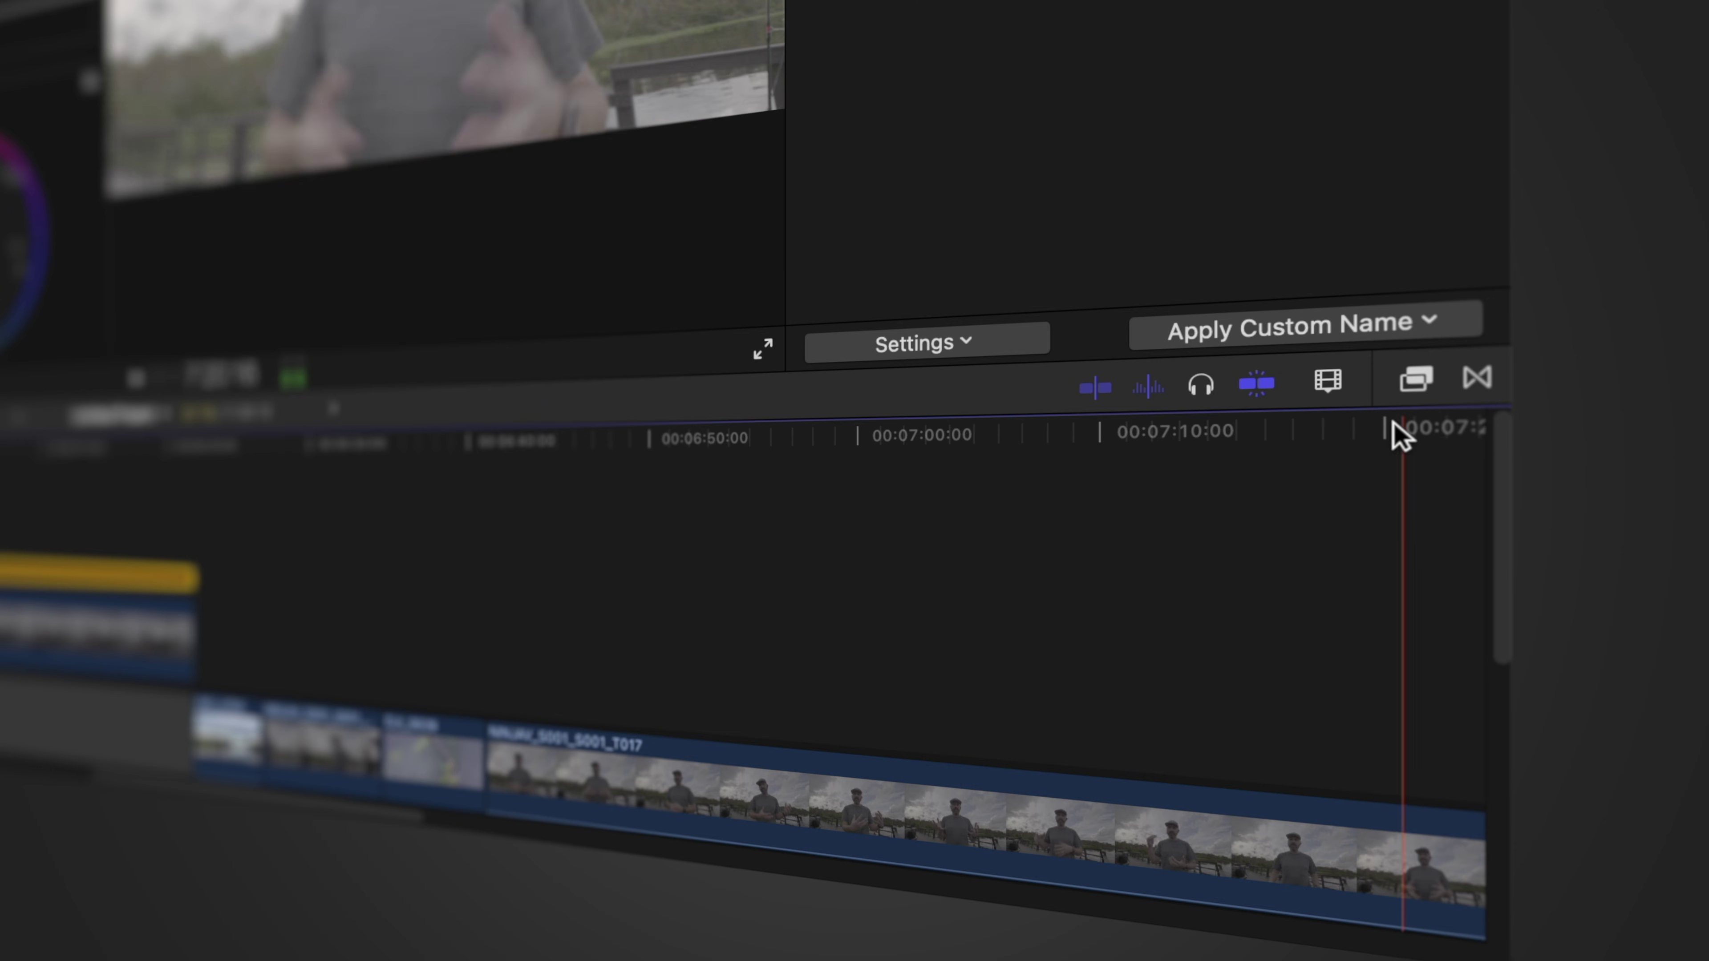
Apply the Custom LUT color effect to the LUT title and load the VLog_to_V709_forV35_ver100 LUT.
click(1409, 383)
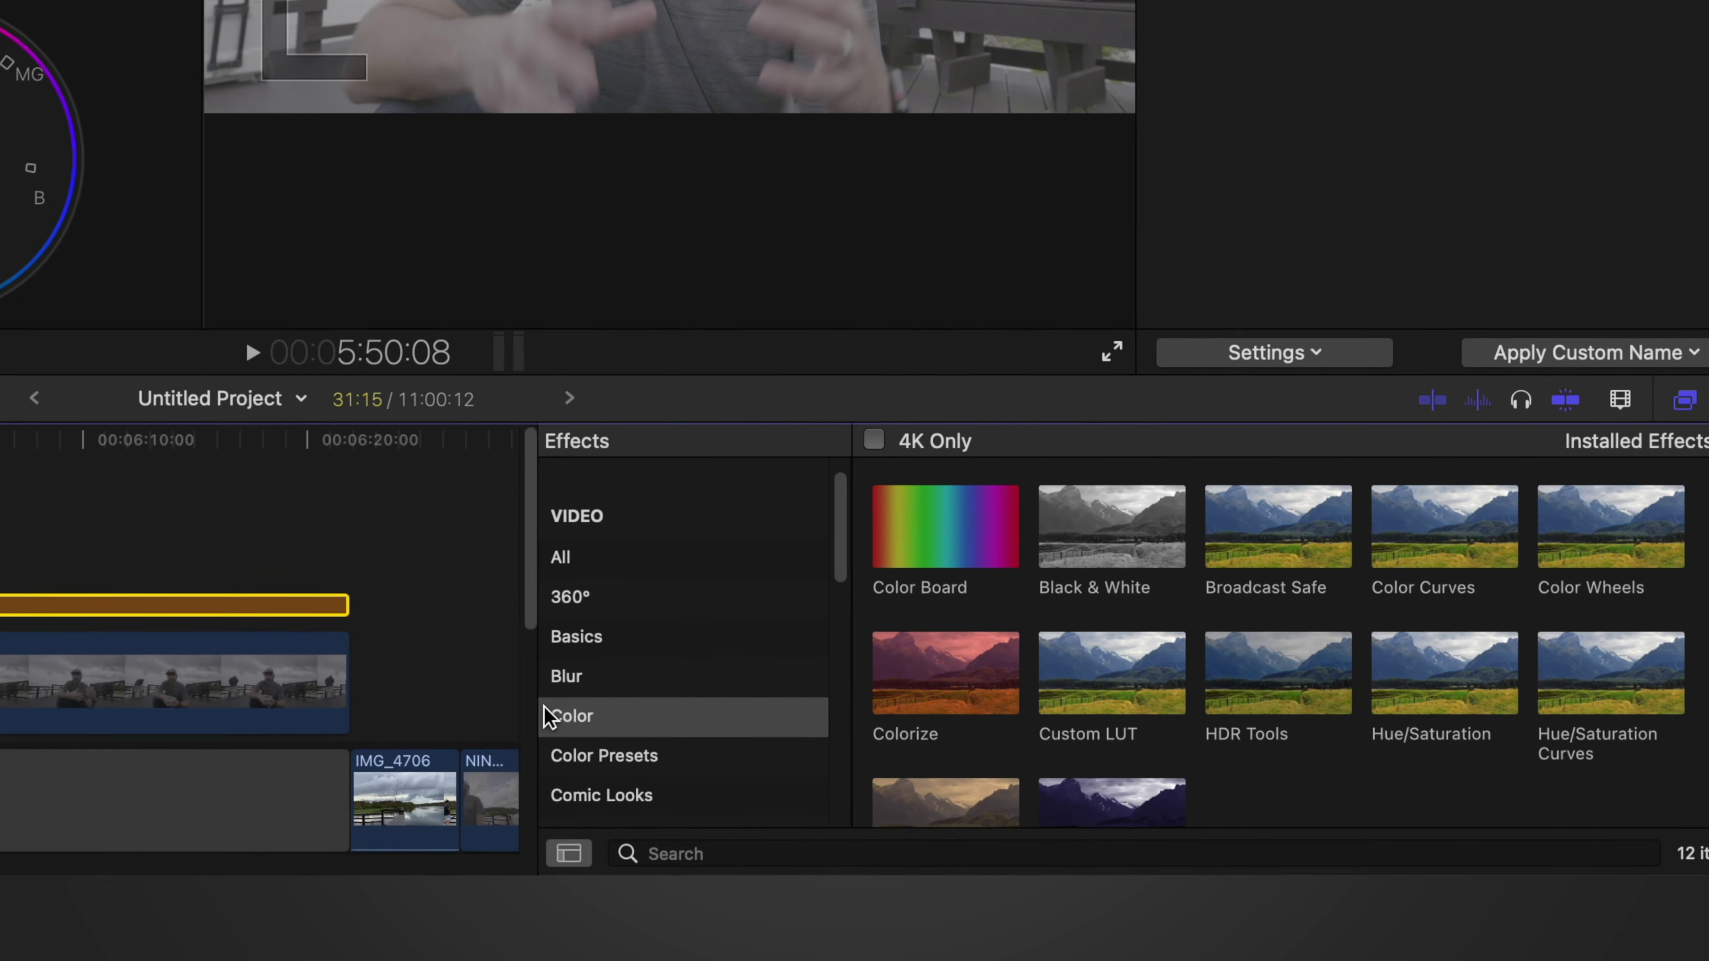
click(336, 678)
drag(1329, 670, 507, 604)
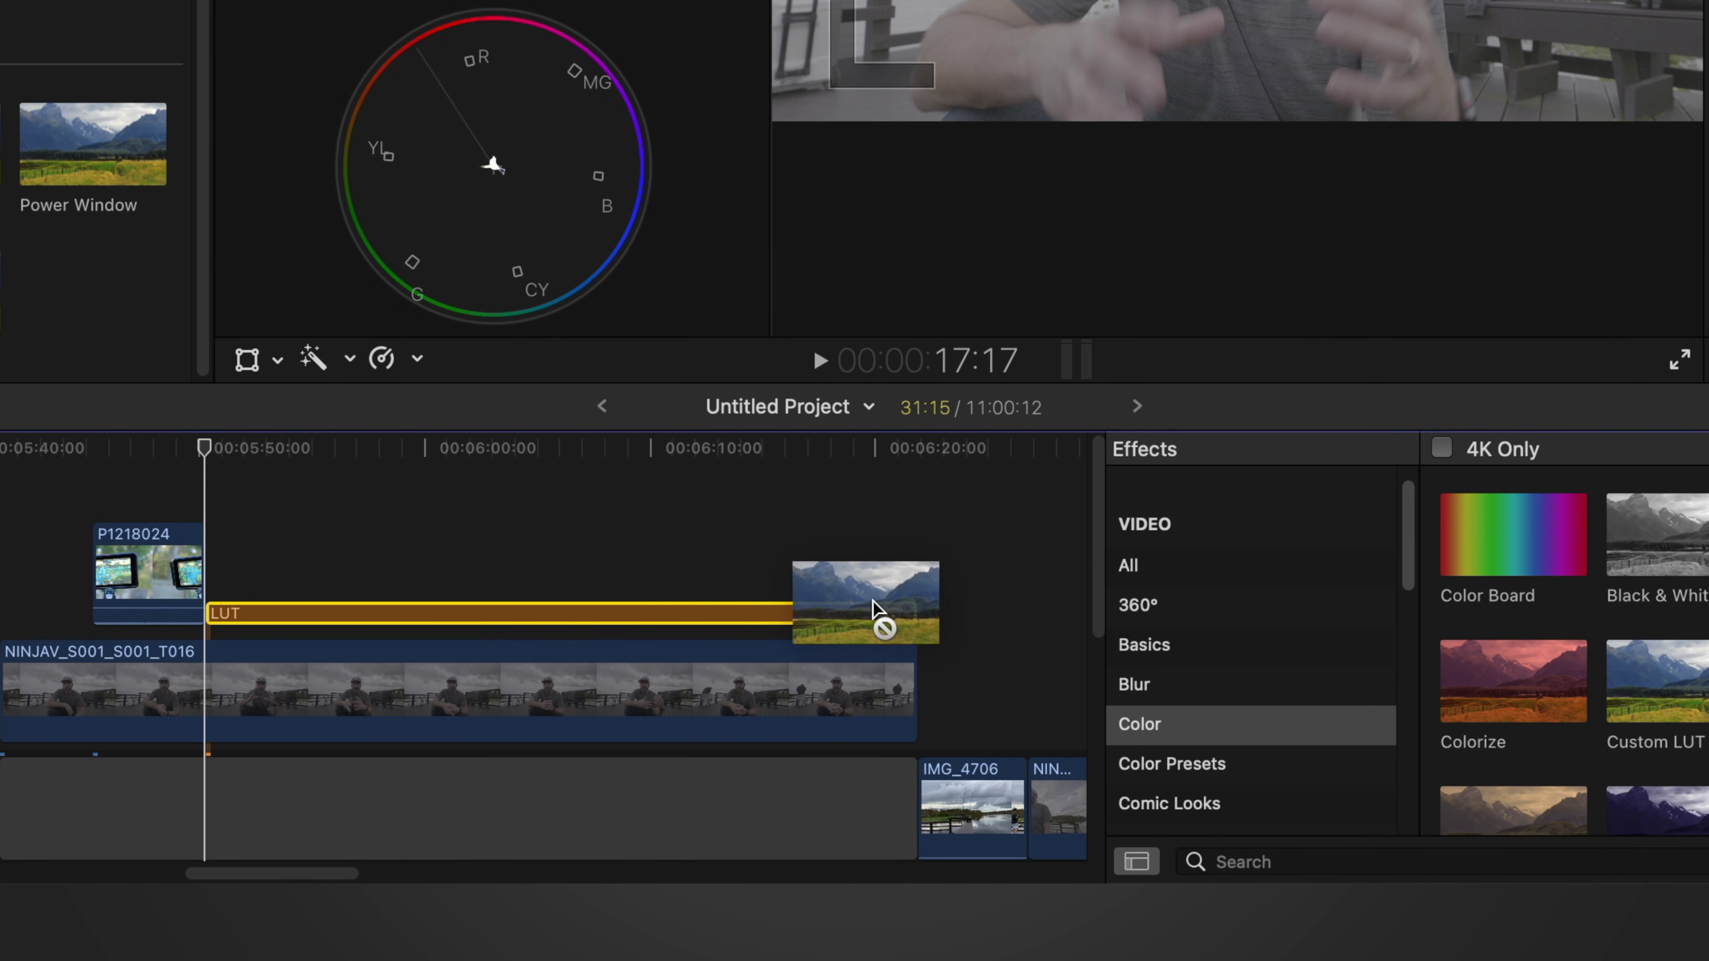
drag(873, 609, 821, 614)
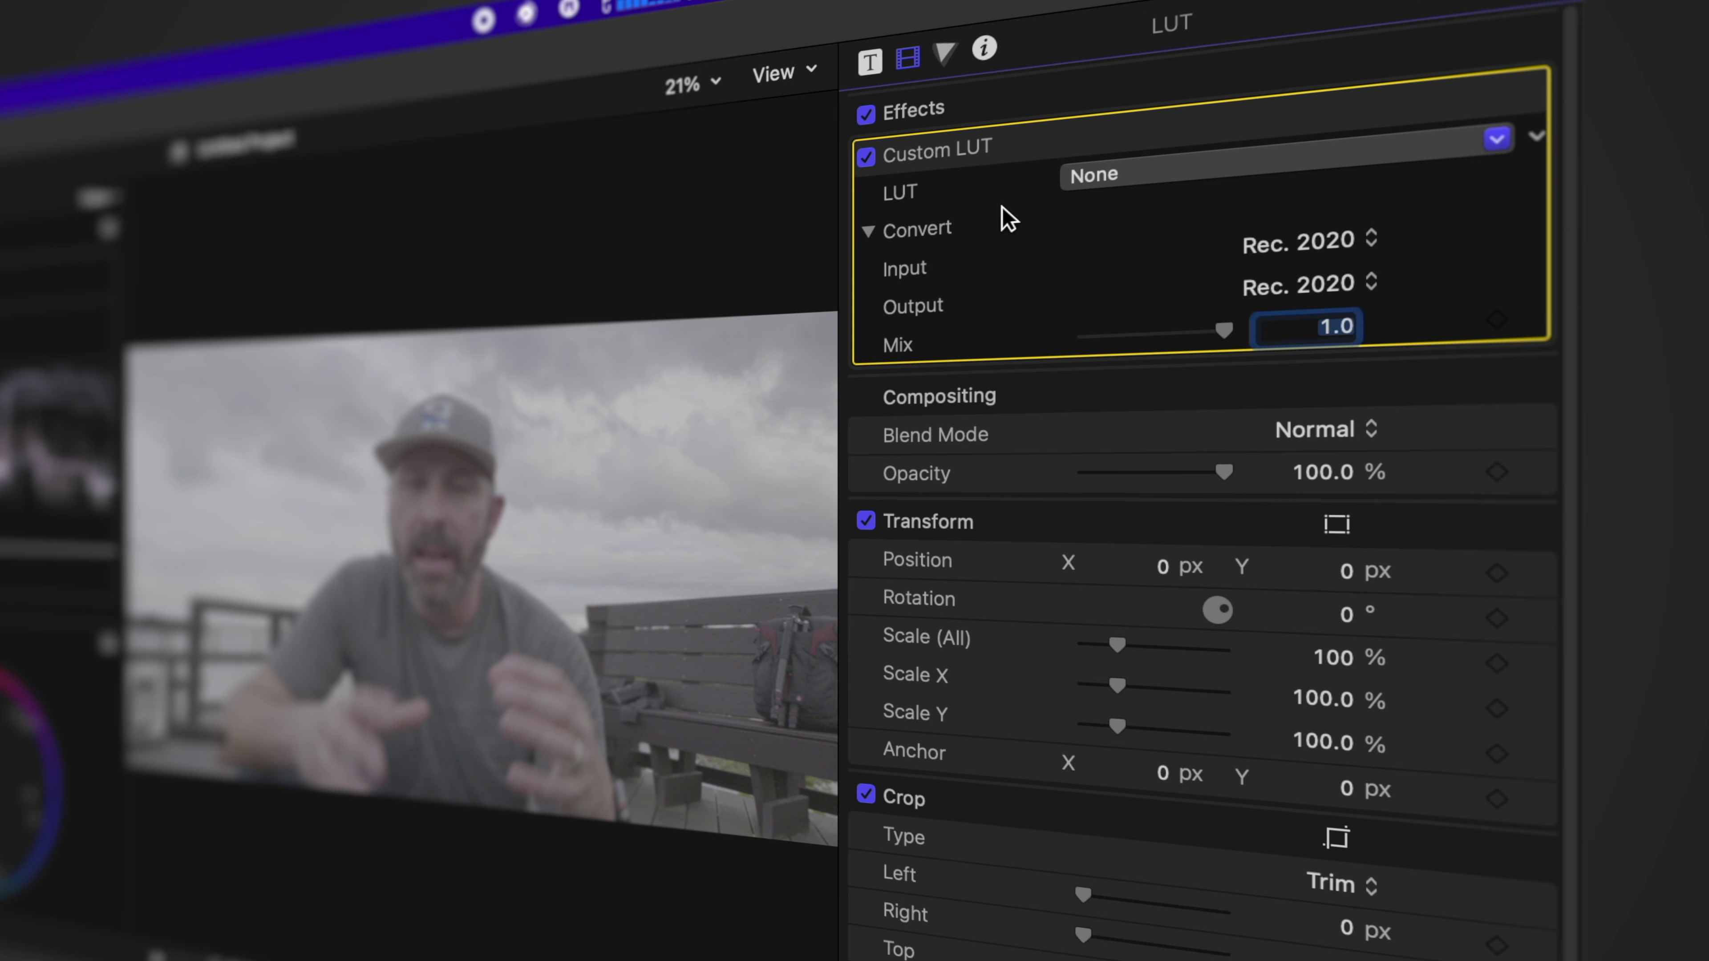
click(1114, 182)
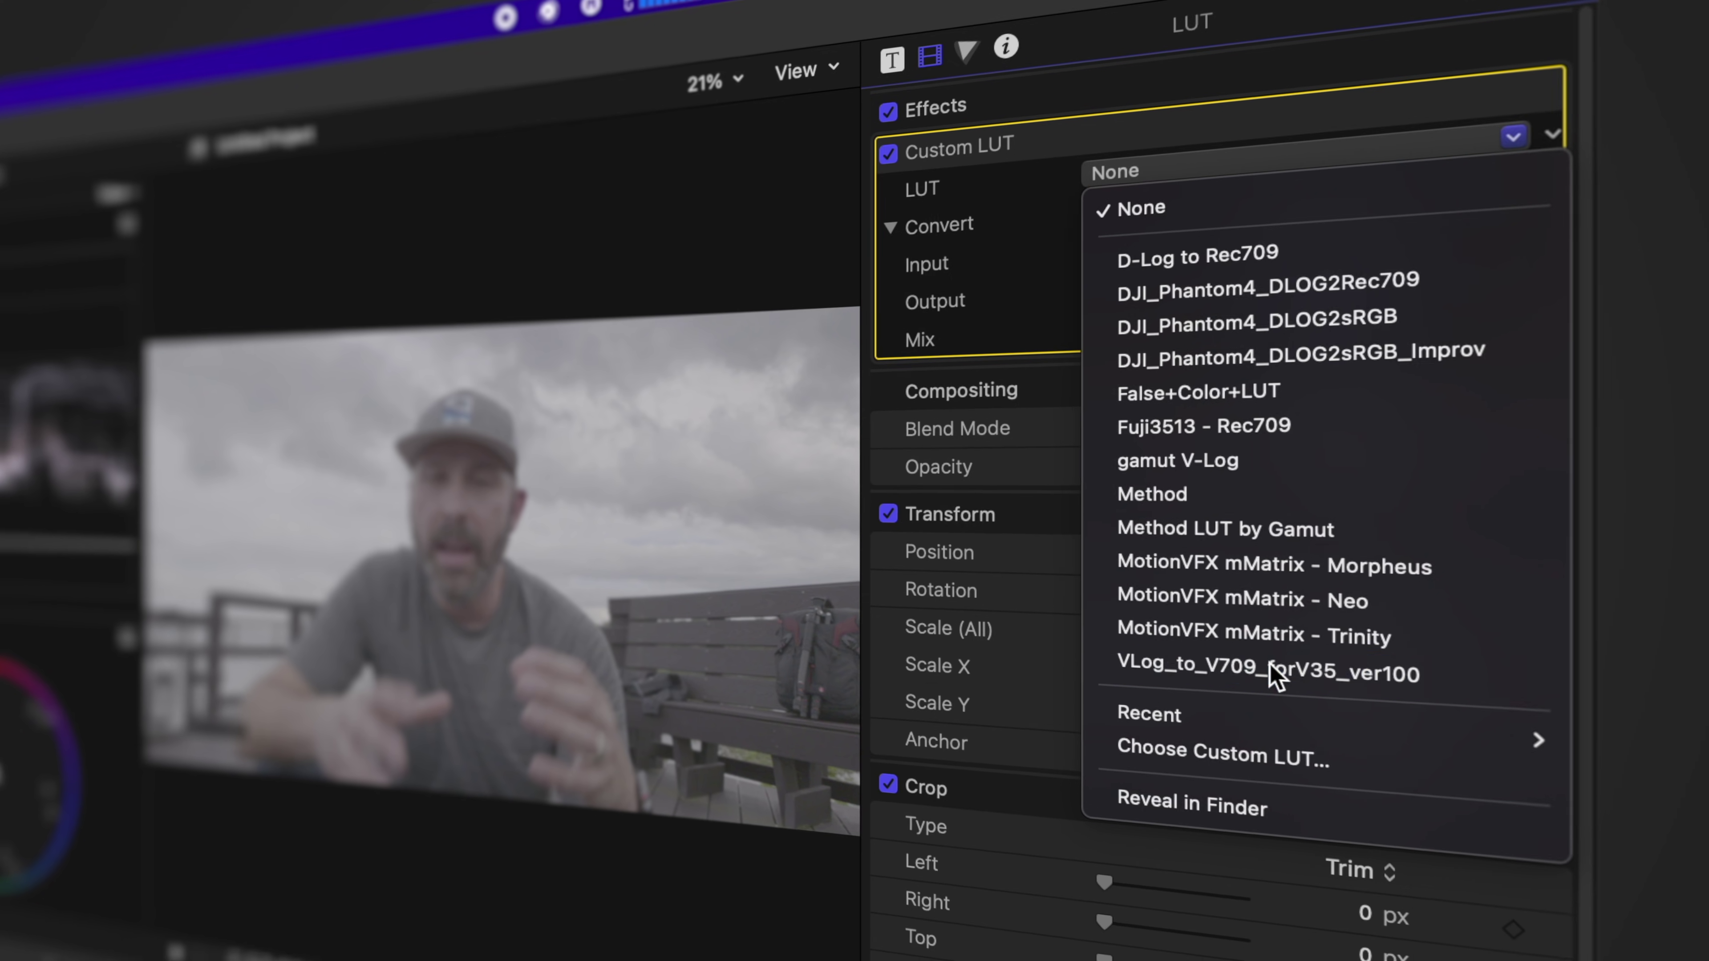
click(1253, 686)
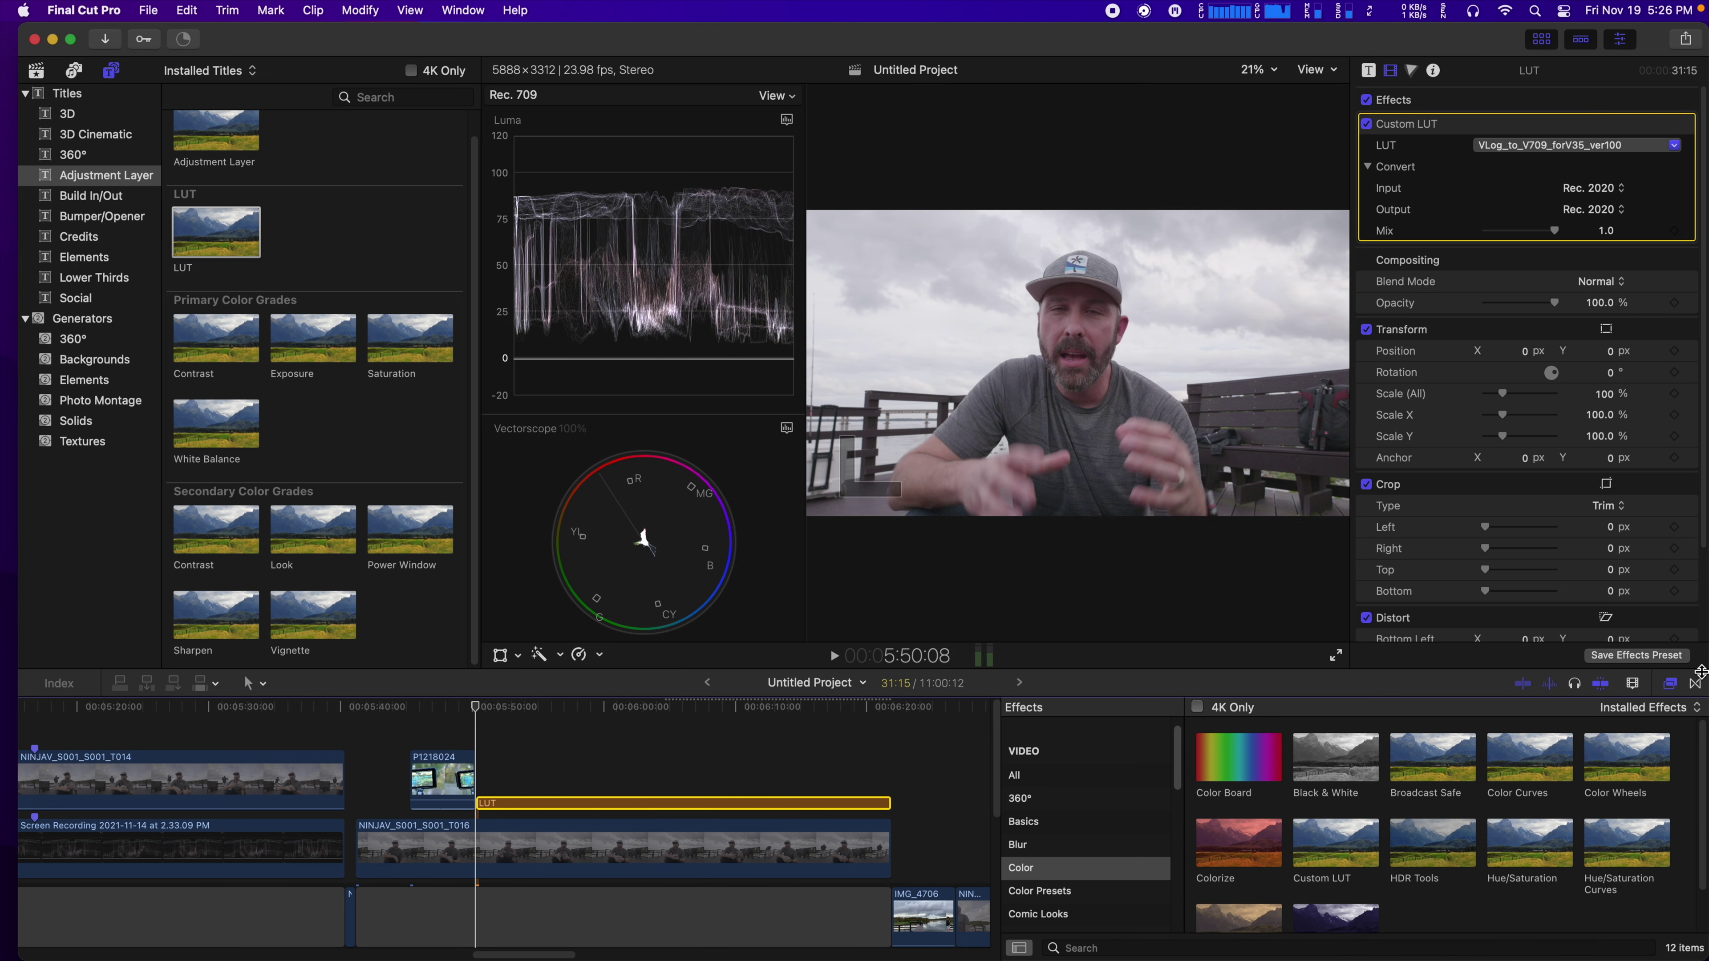
click(1695, 683)
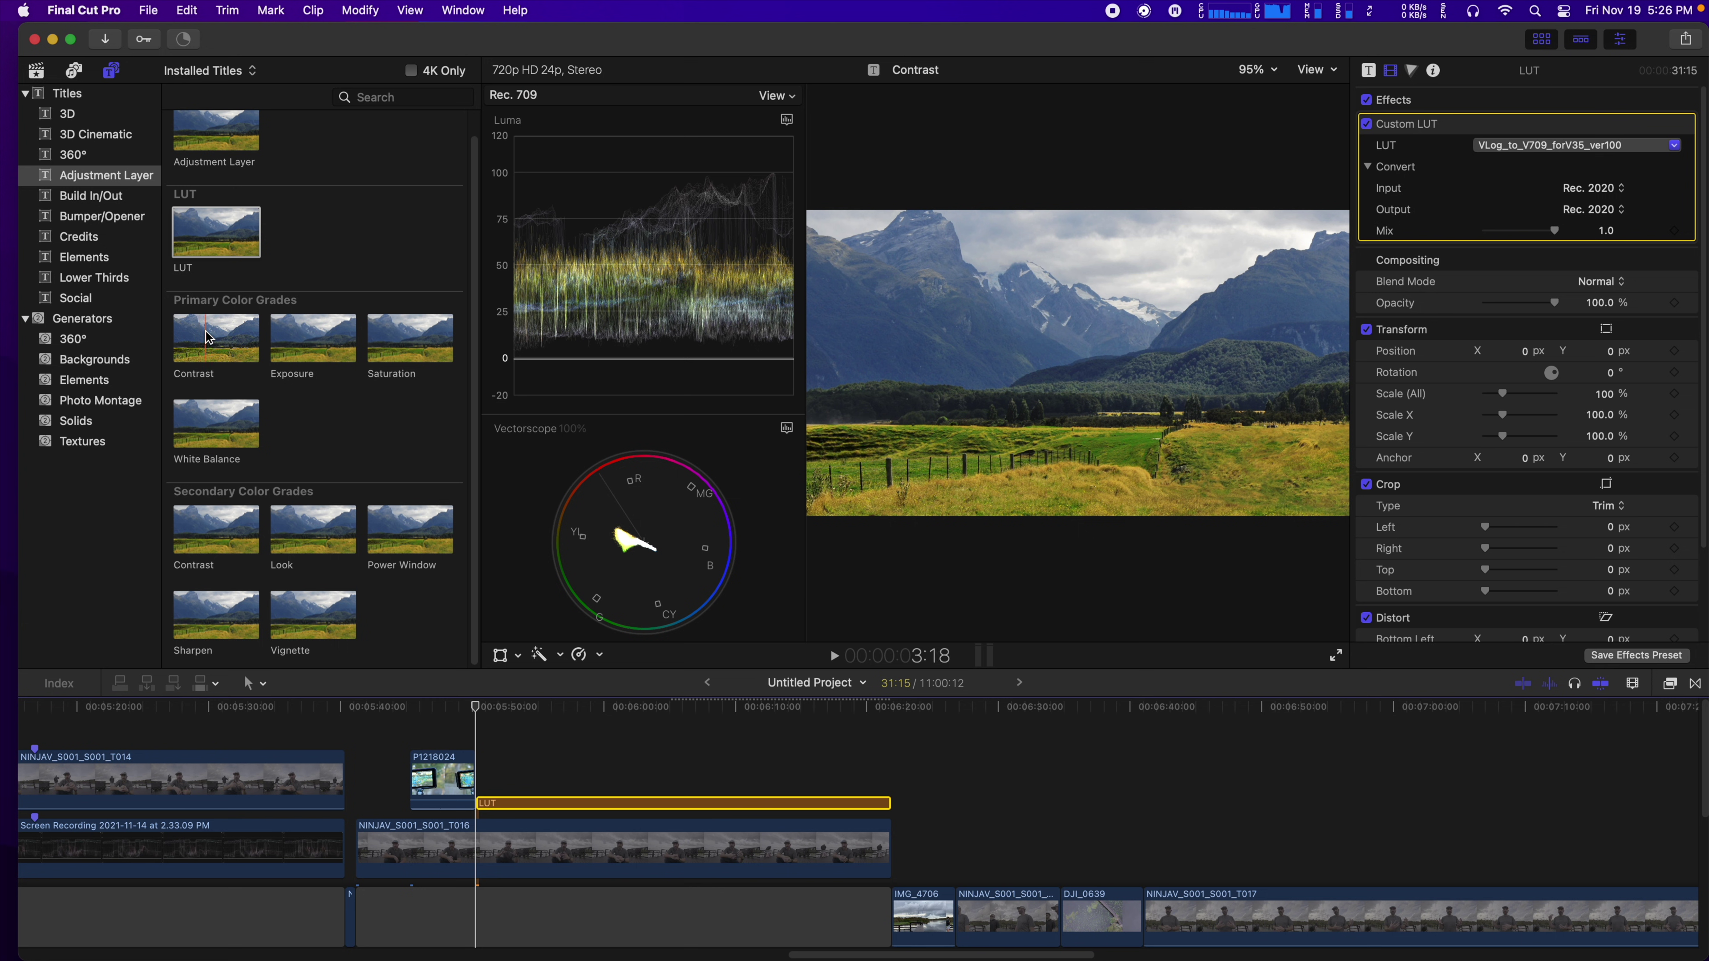
Place the primary Contrast title directly beneath the LUT title at the playhead and extend it to the clip's end.
click(214, 344)
drag(224, 353, 483, 804)
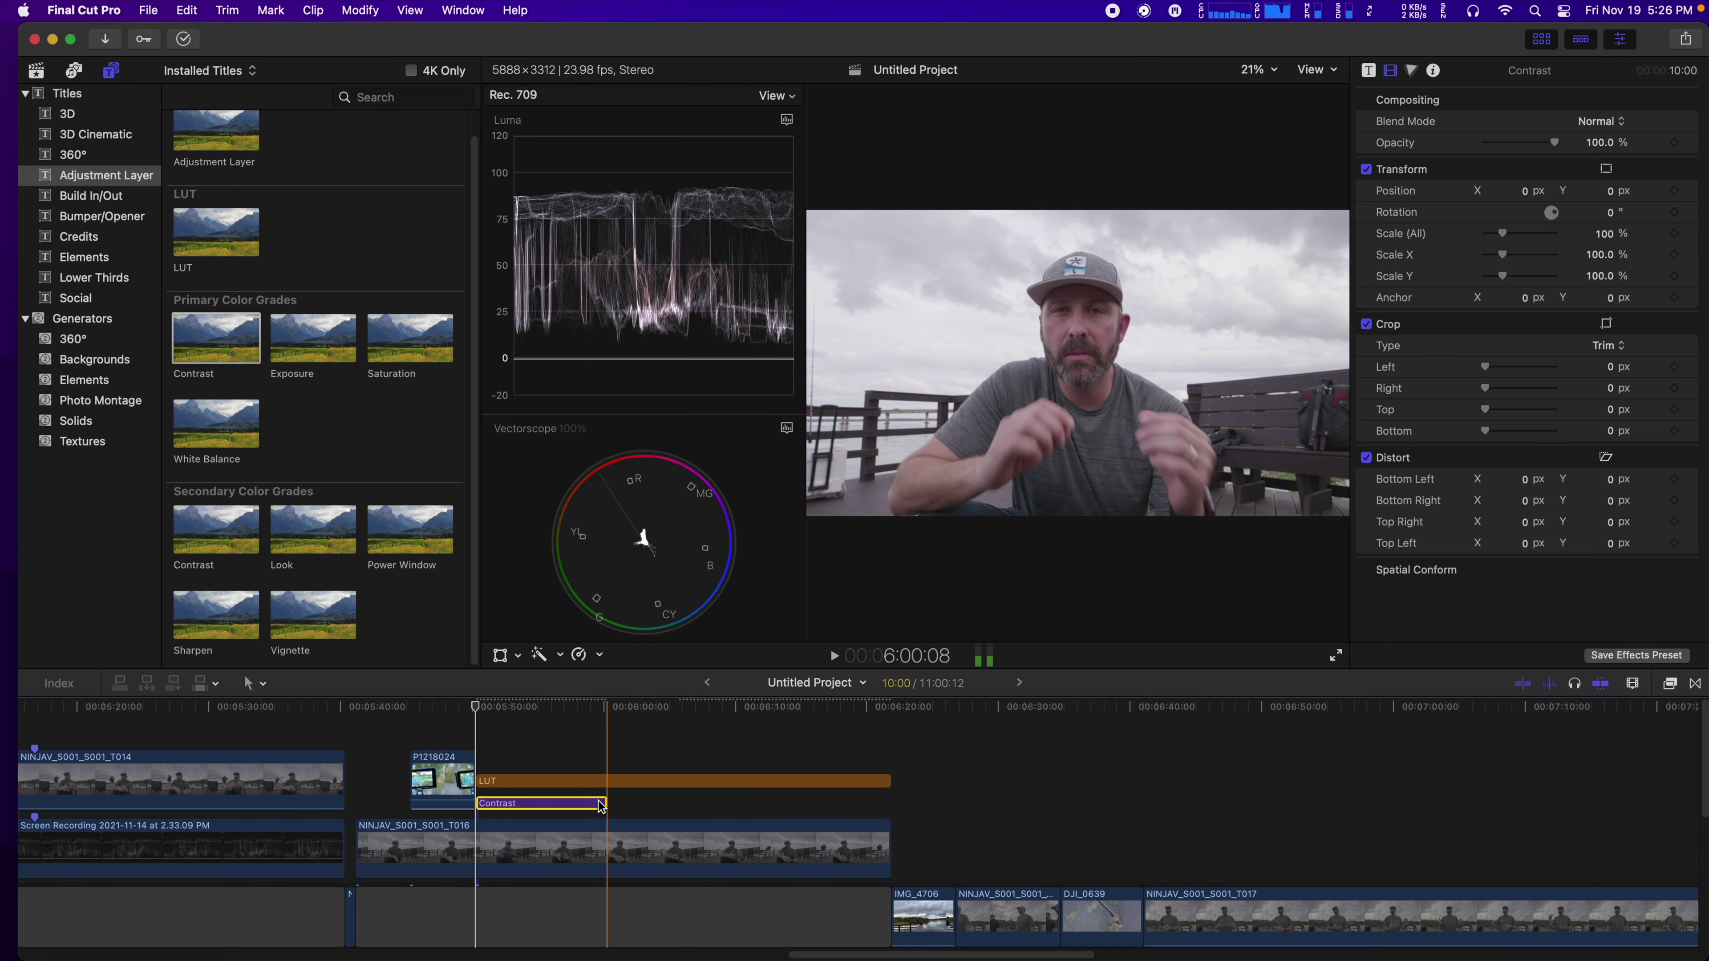
drag(607, 803, 890, 805)
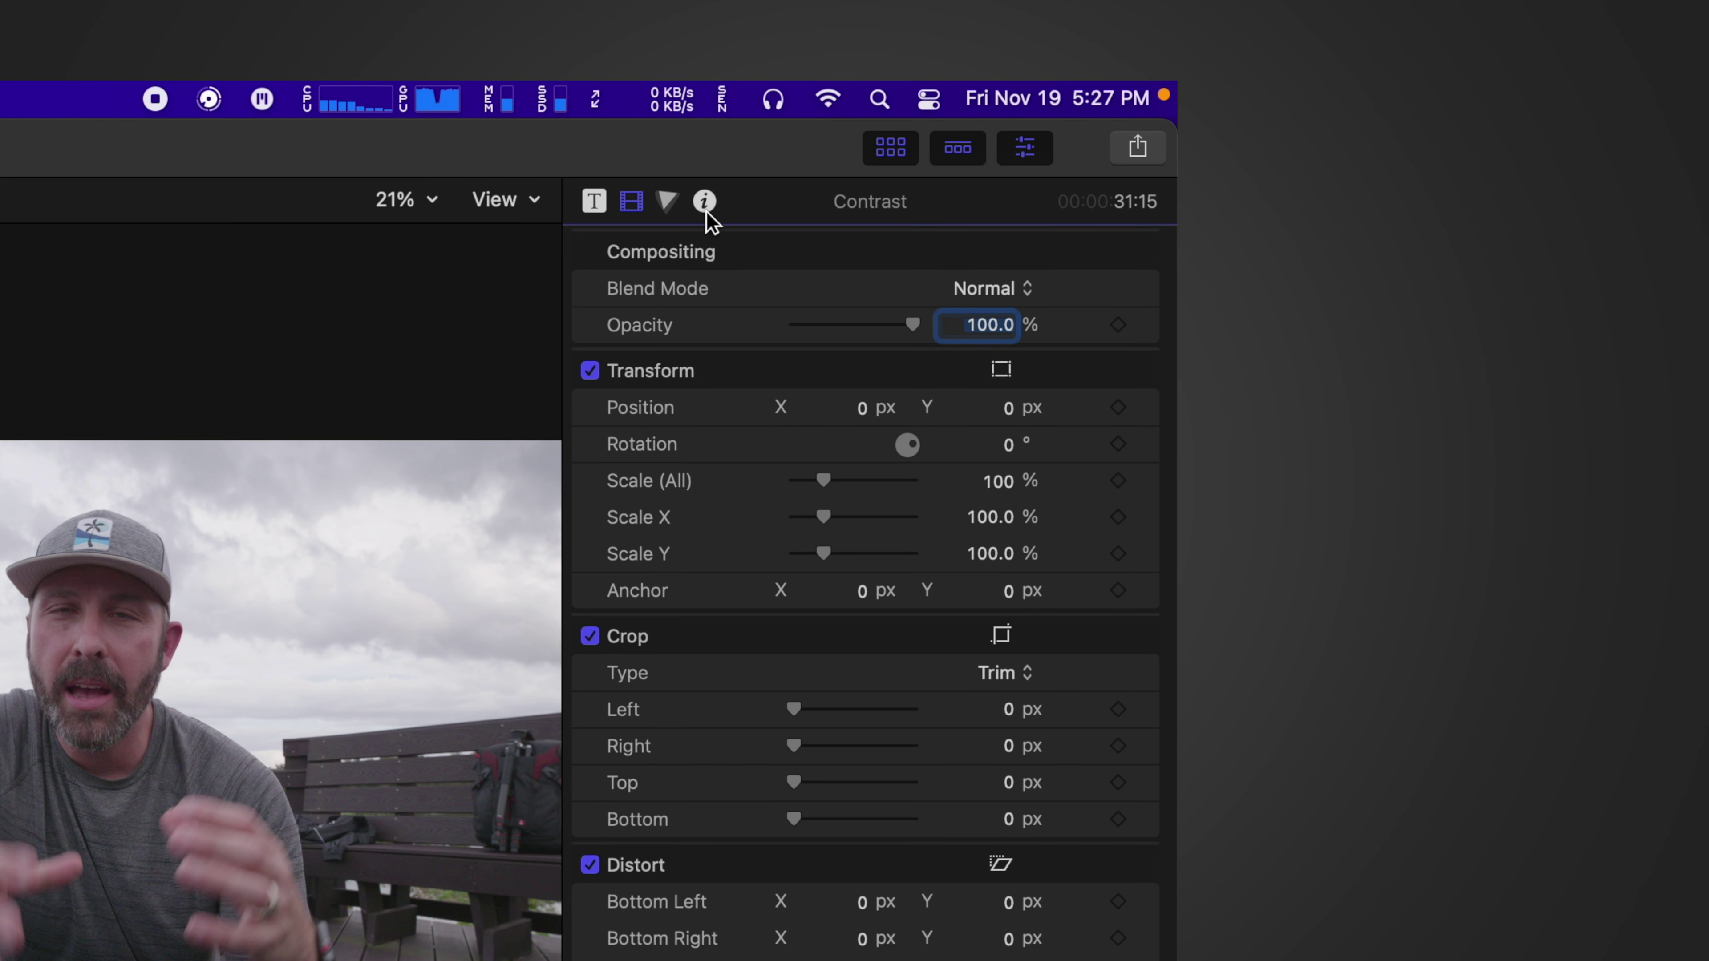
Assign the PRIMARY video role to the Contrast title.
click(1152, 121)
click(915, 367)
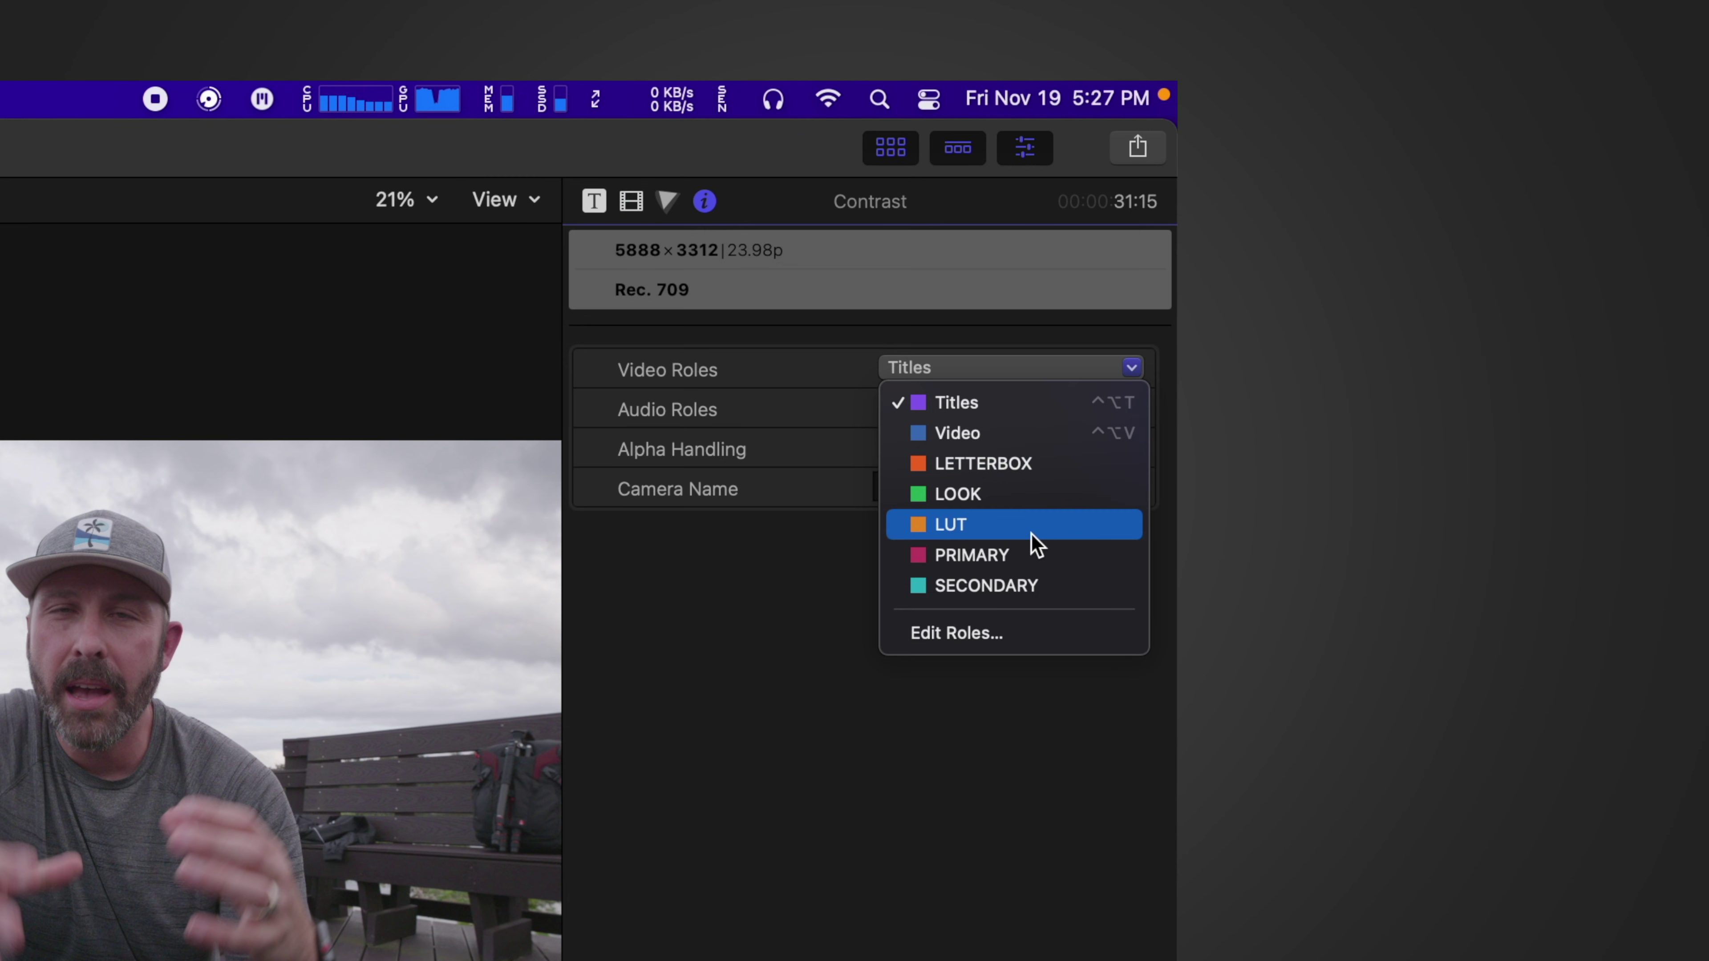
click(1027, 564)
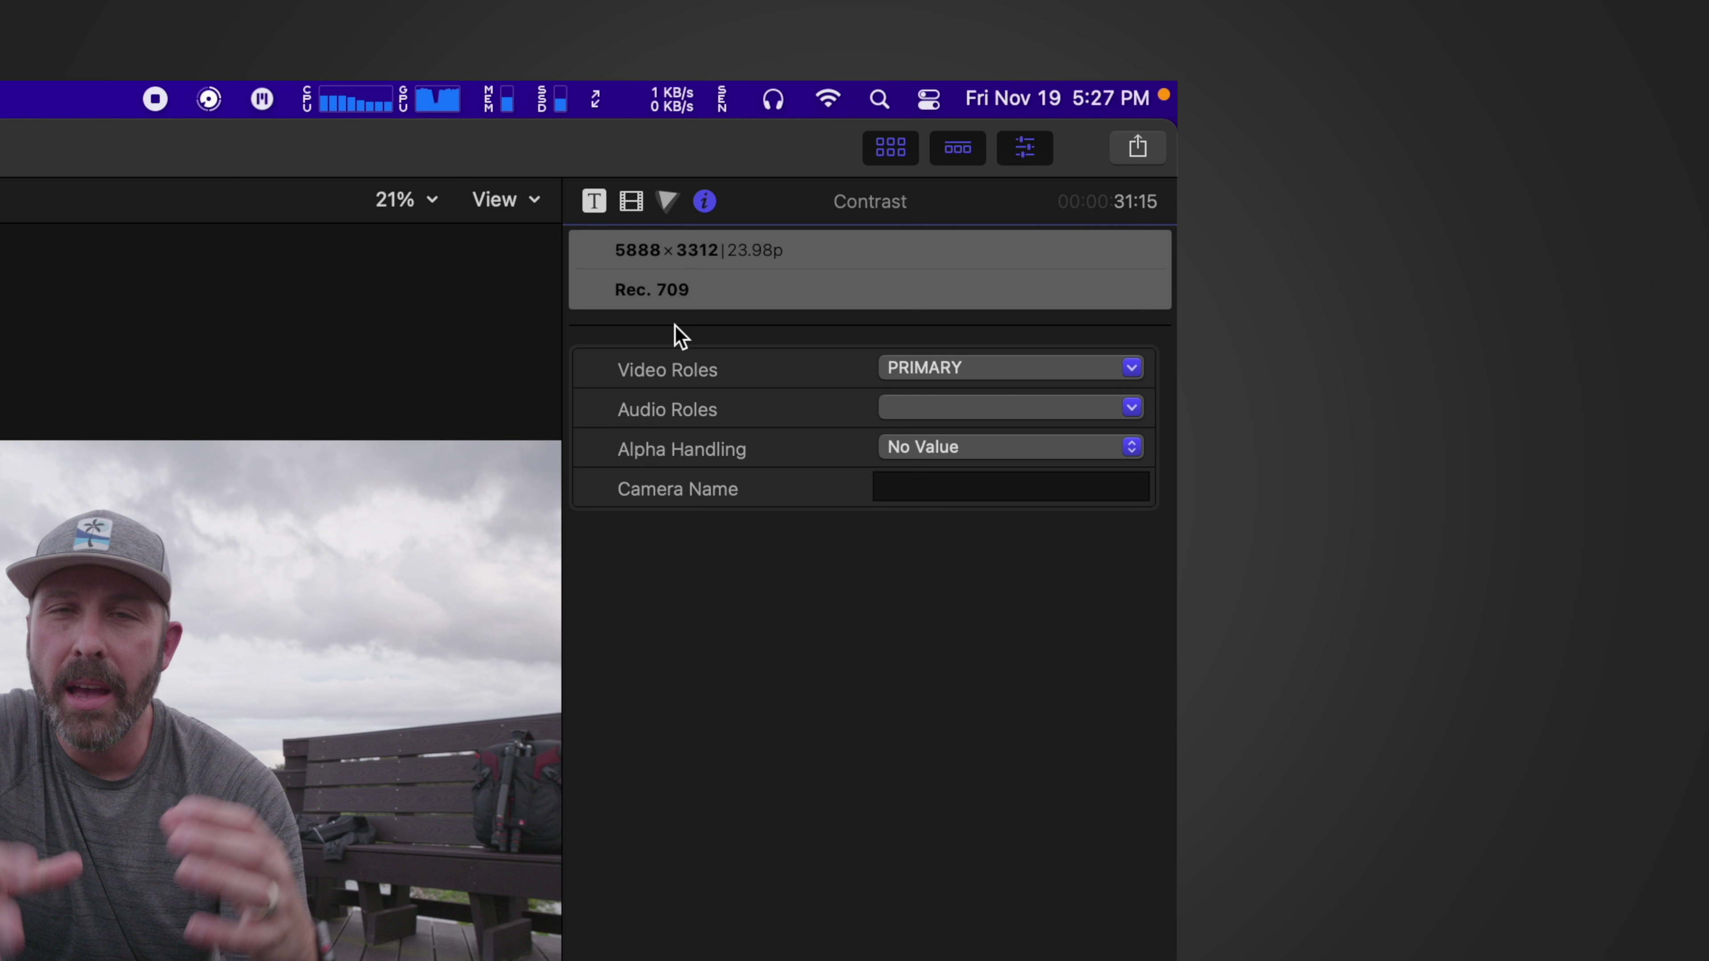
Add a Color Curves correction to the Contrast title and shape its luma curve with lower shadows, raised midtones and a brighter white point.
click(666, 201)
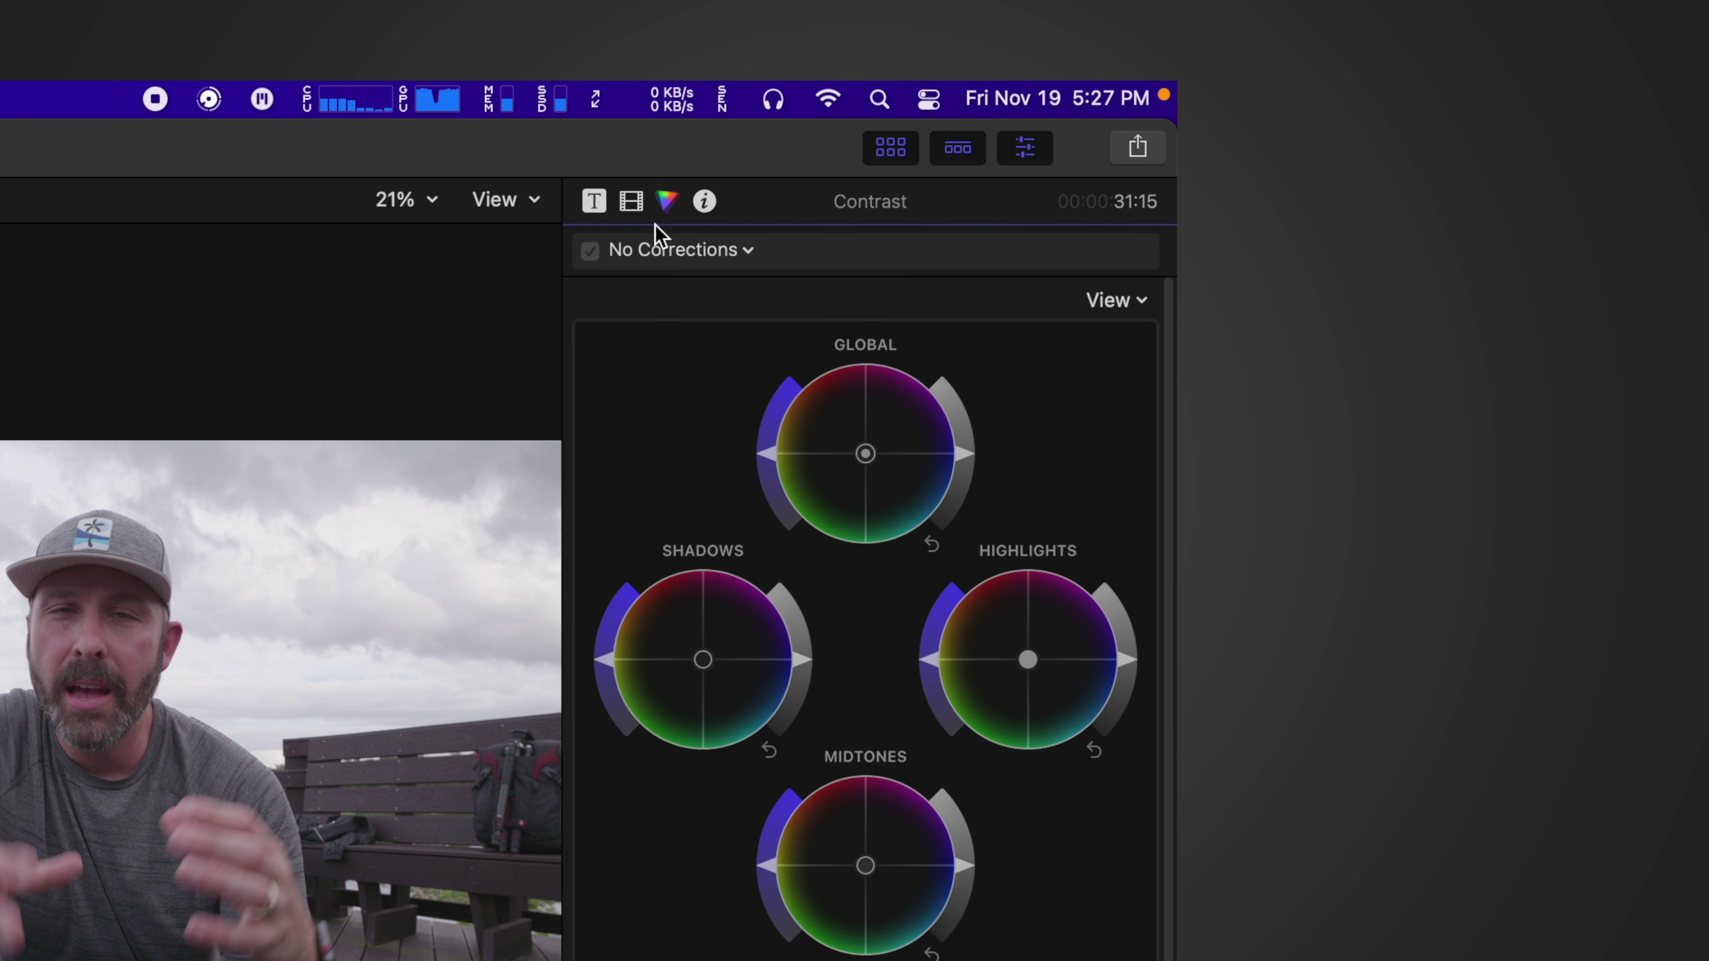
click(745, 251)
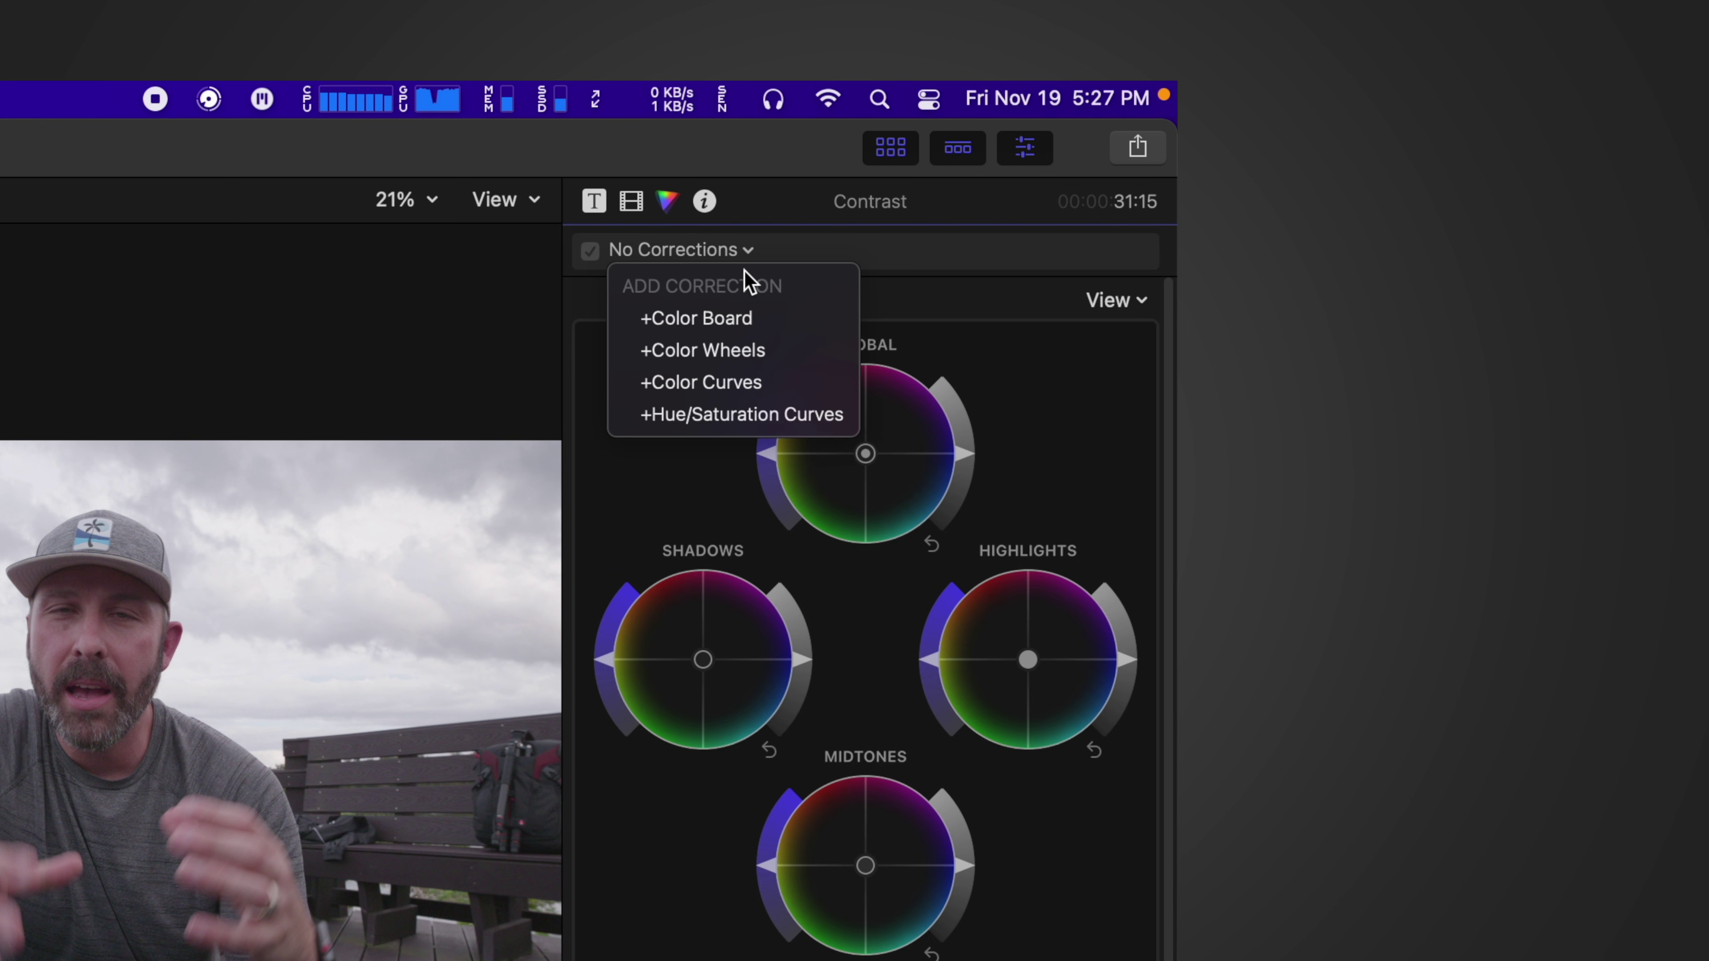
click(745, 385)
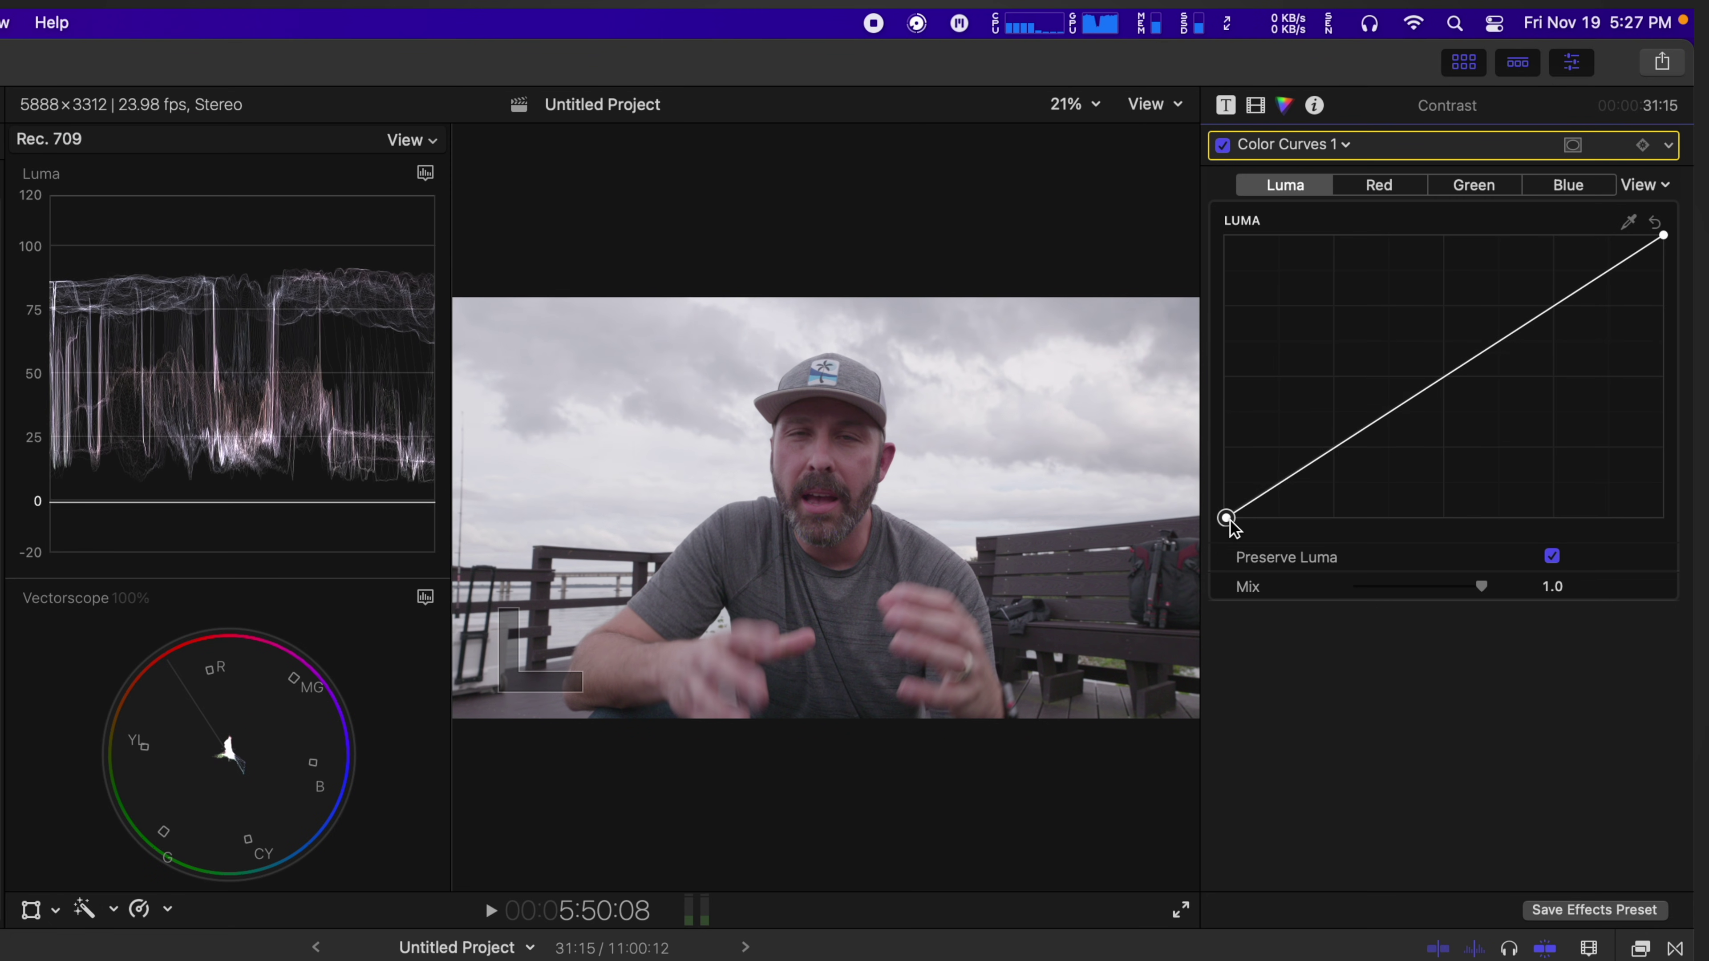
drag(1232, 517, 1241, 517)
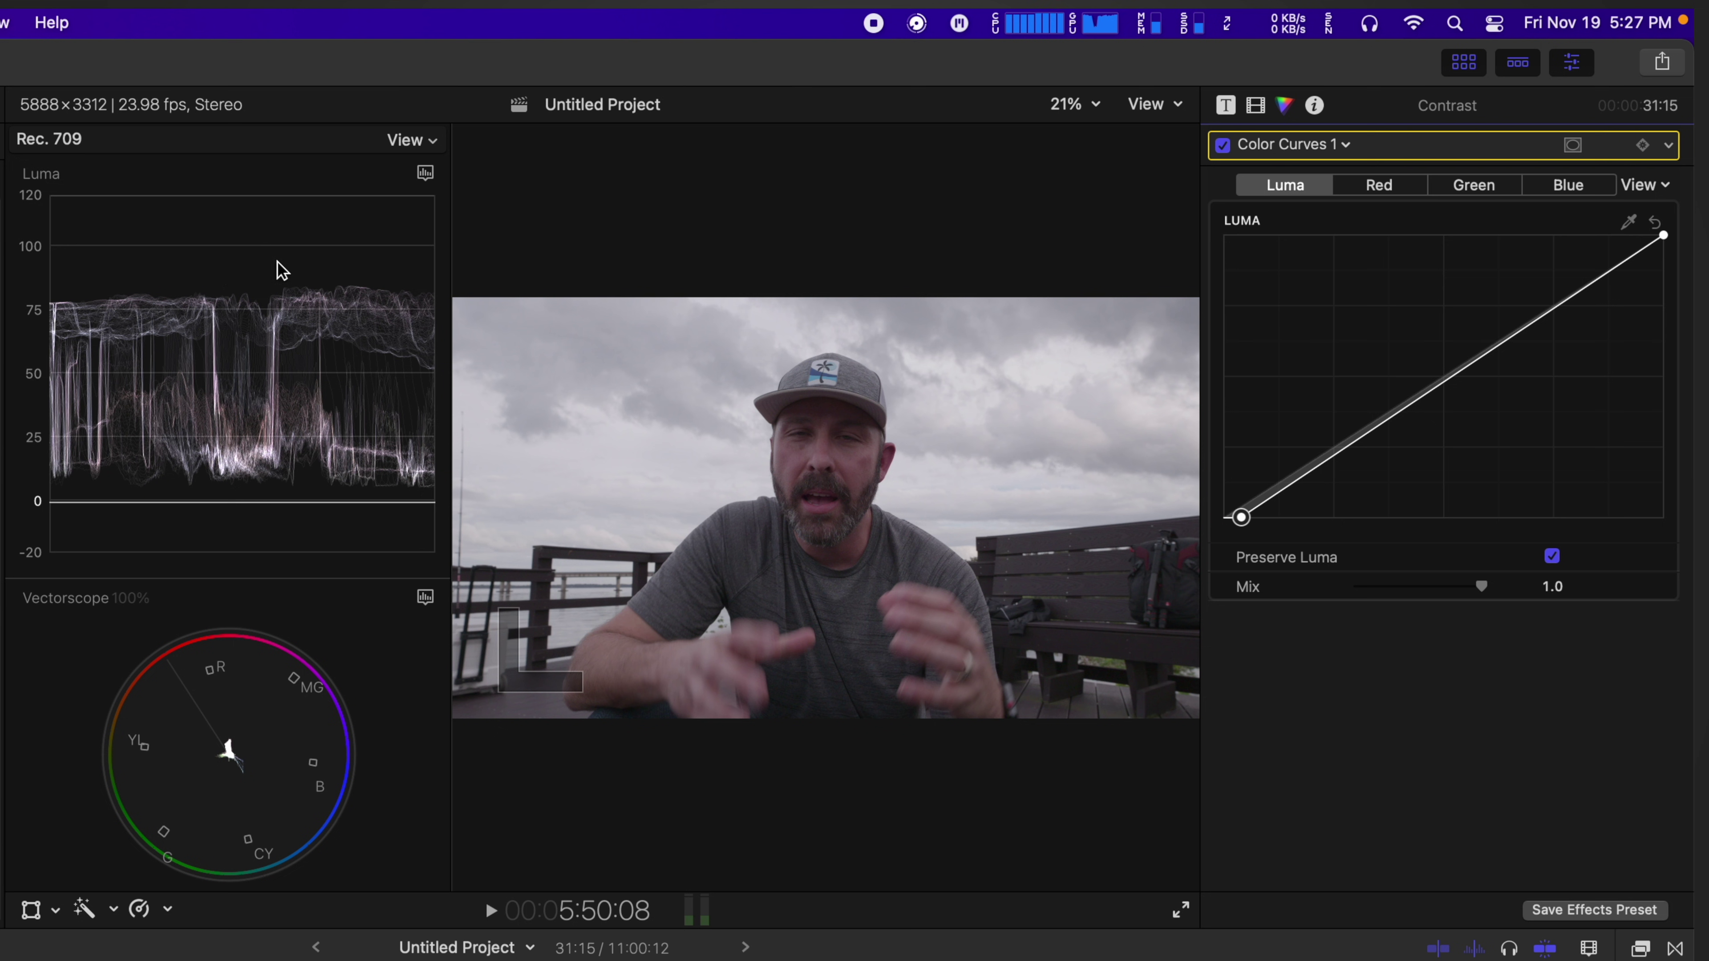
drag(1302, 481, 1306, 483)
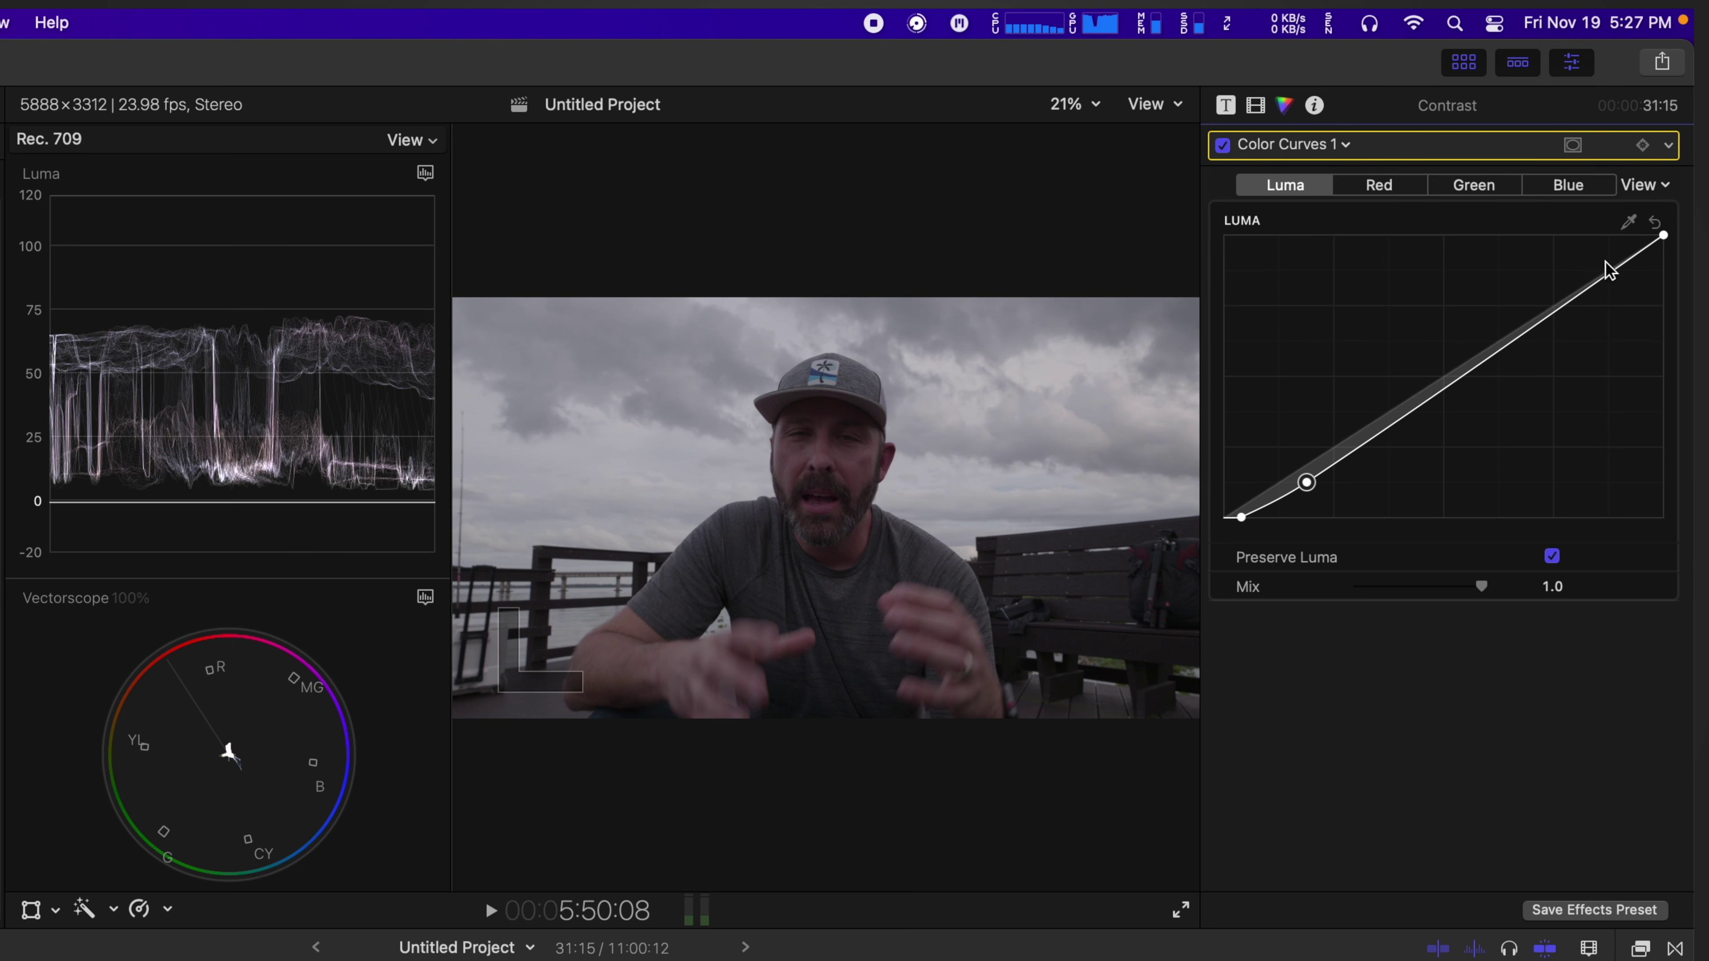
drag(1426, 401, 1426, 385)
click(1664, 236)
drag(1668, 236, 1656, 235)
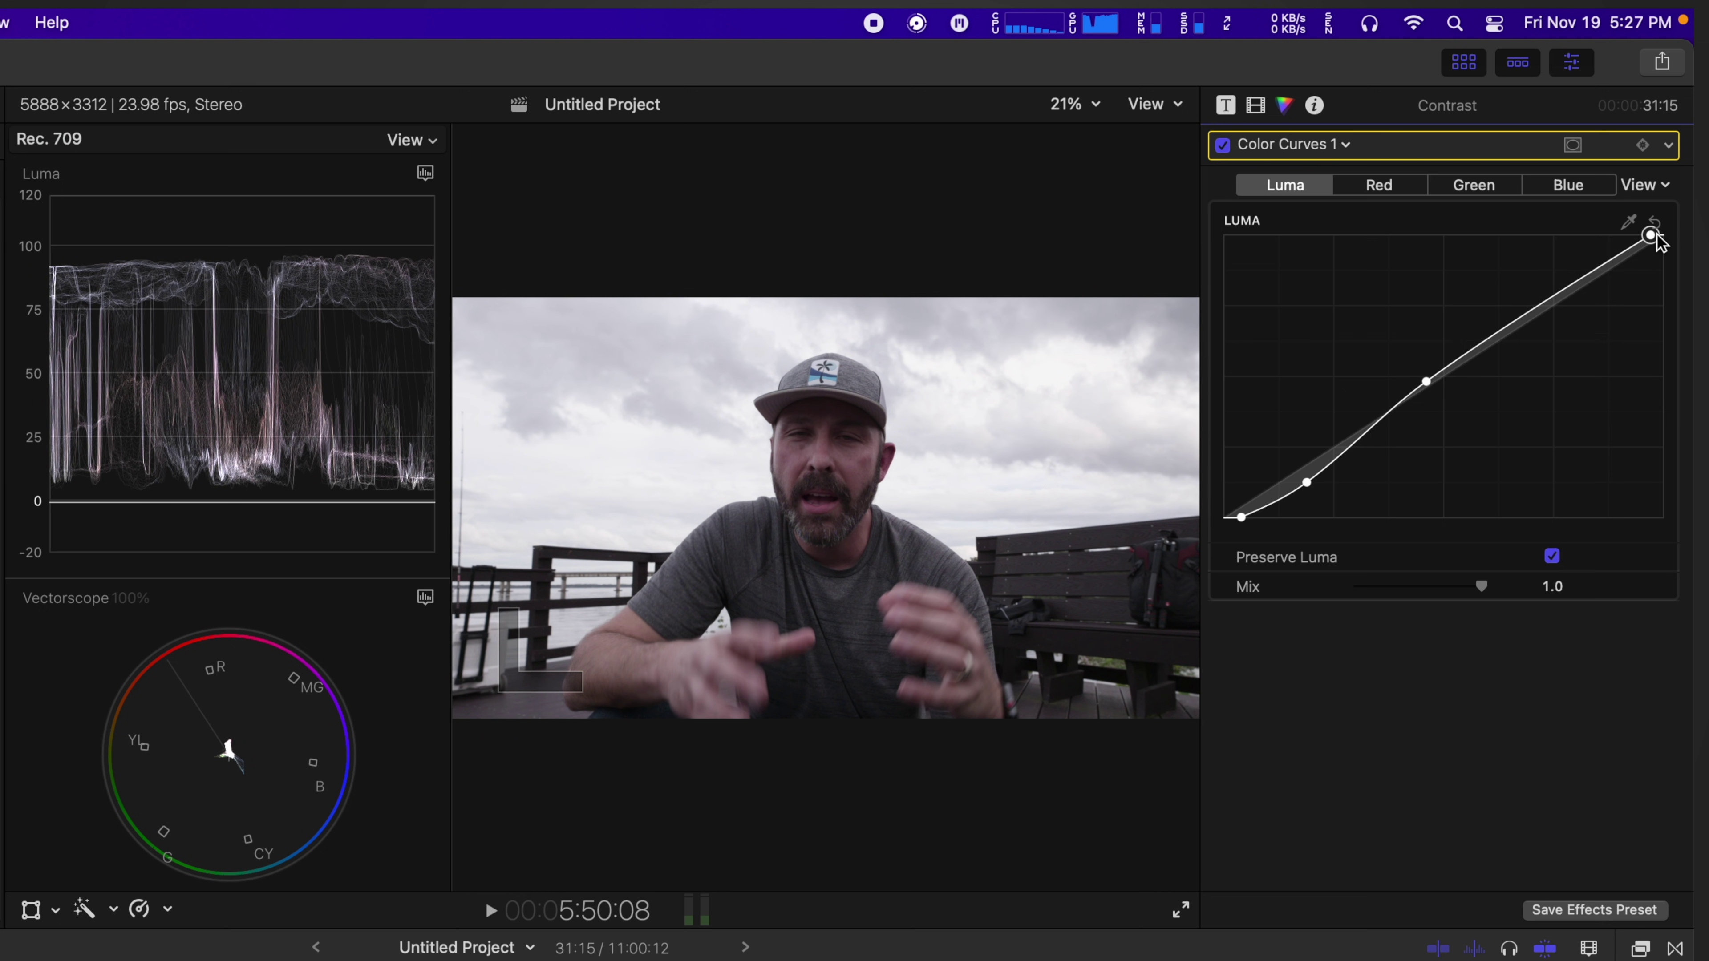
Add another low shadow point to the luma curve, adjust the neighbouring point, and compare the image with and without the correction.
click(1307, 482)
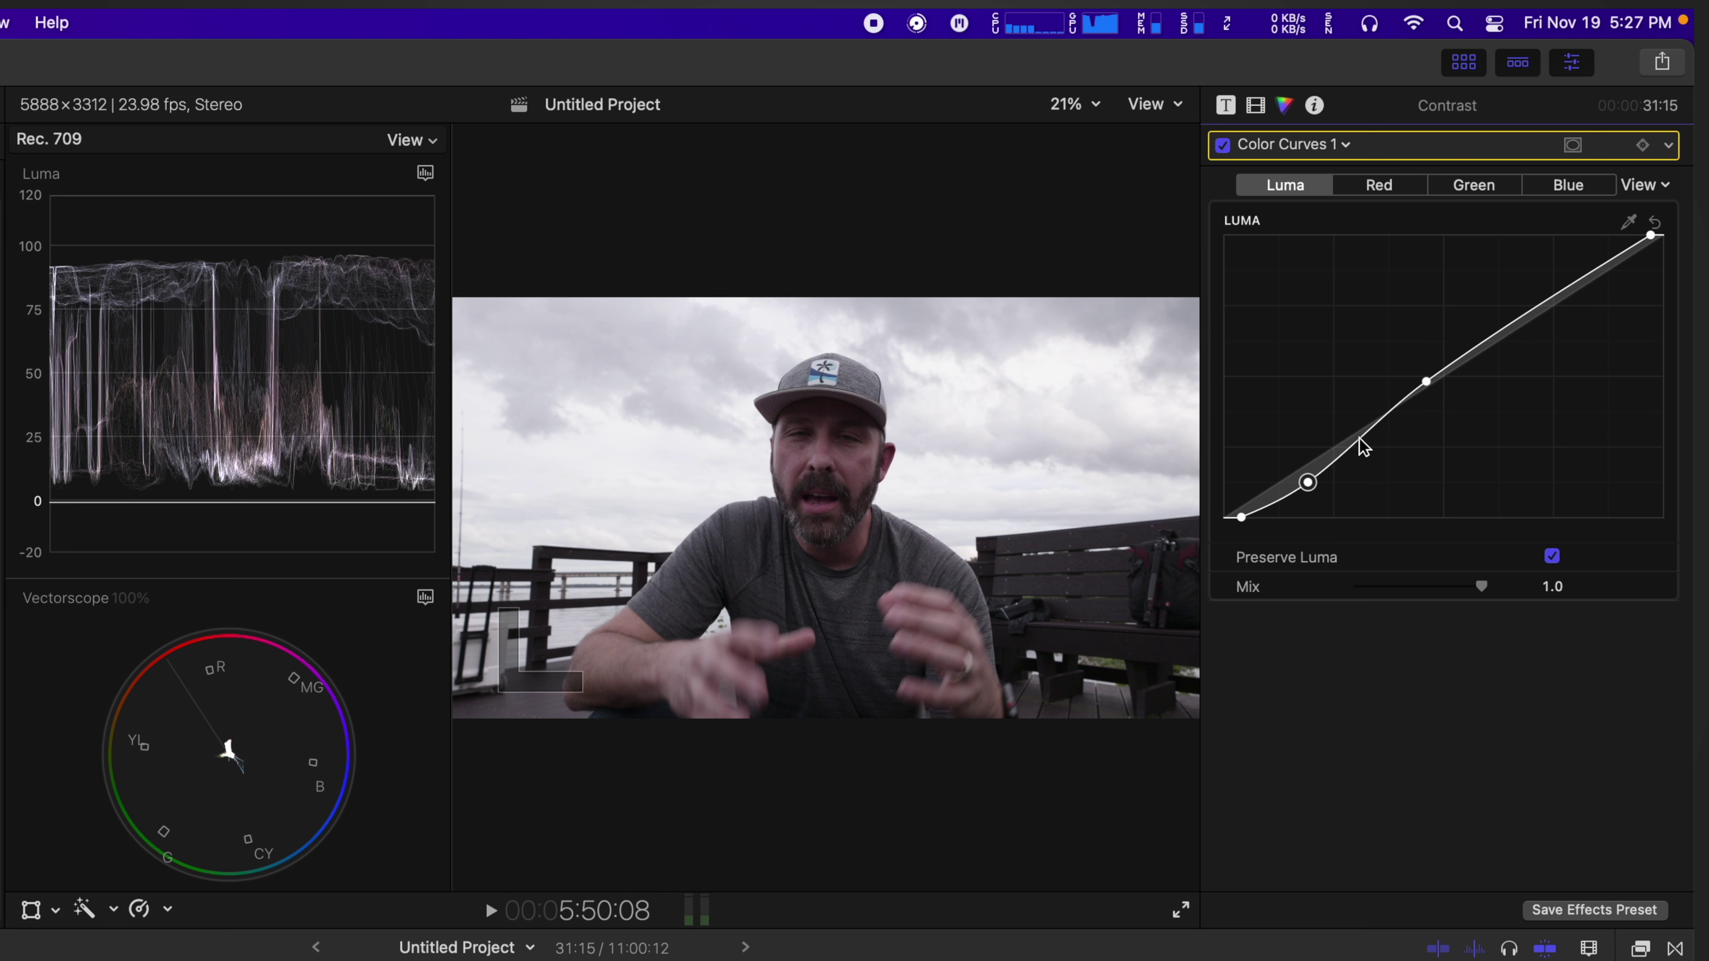
click(1274, 504)
drag(1277, 515, 1311, 486)
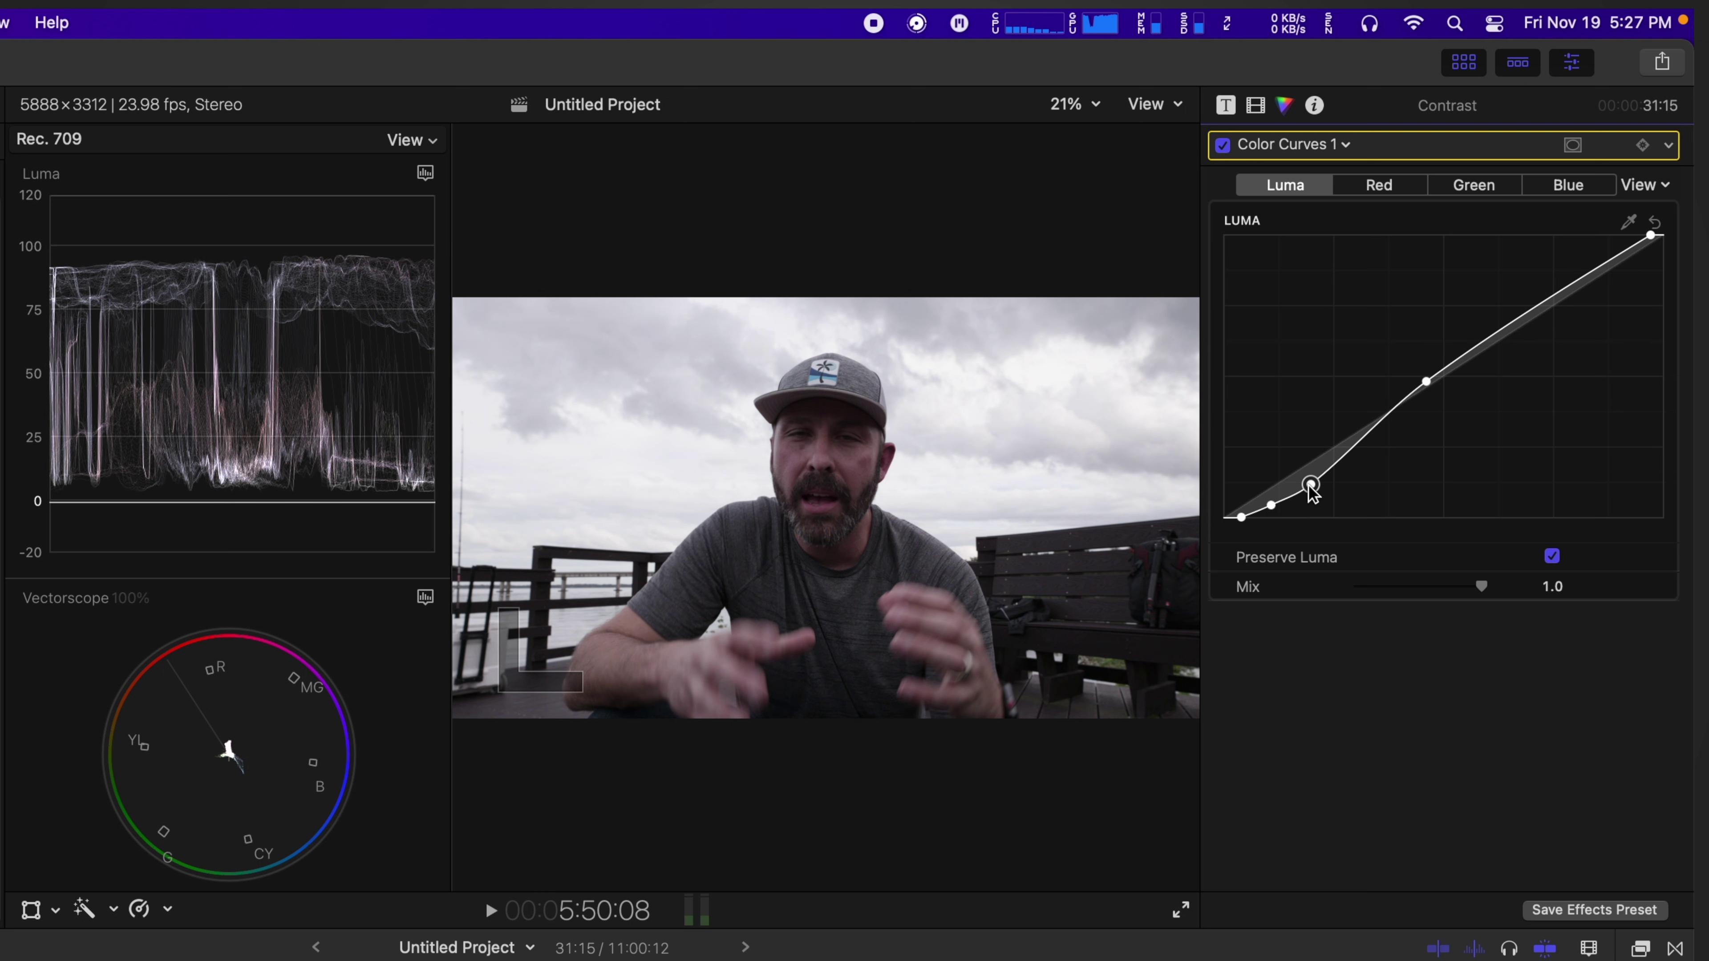
click(1223, 146)
click(1222, 146)
click(1222, 146)
click(1222, 146)
Raise the luma curve's midtone point slightly, pull its white point down to the outer edge, and compare the correction on and off.
drag(1429, 383, 1428, 381)
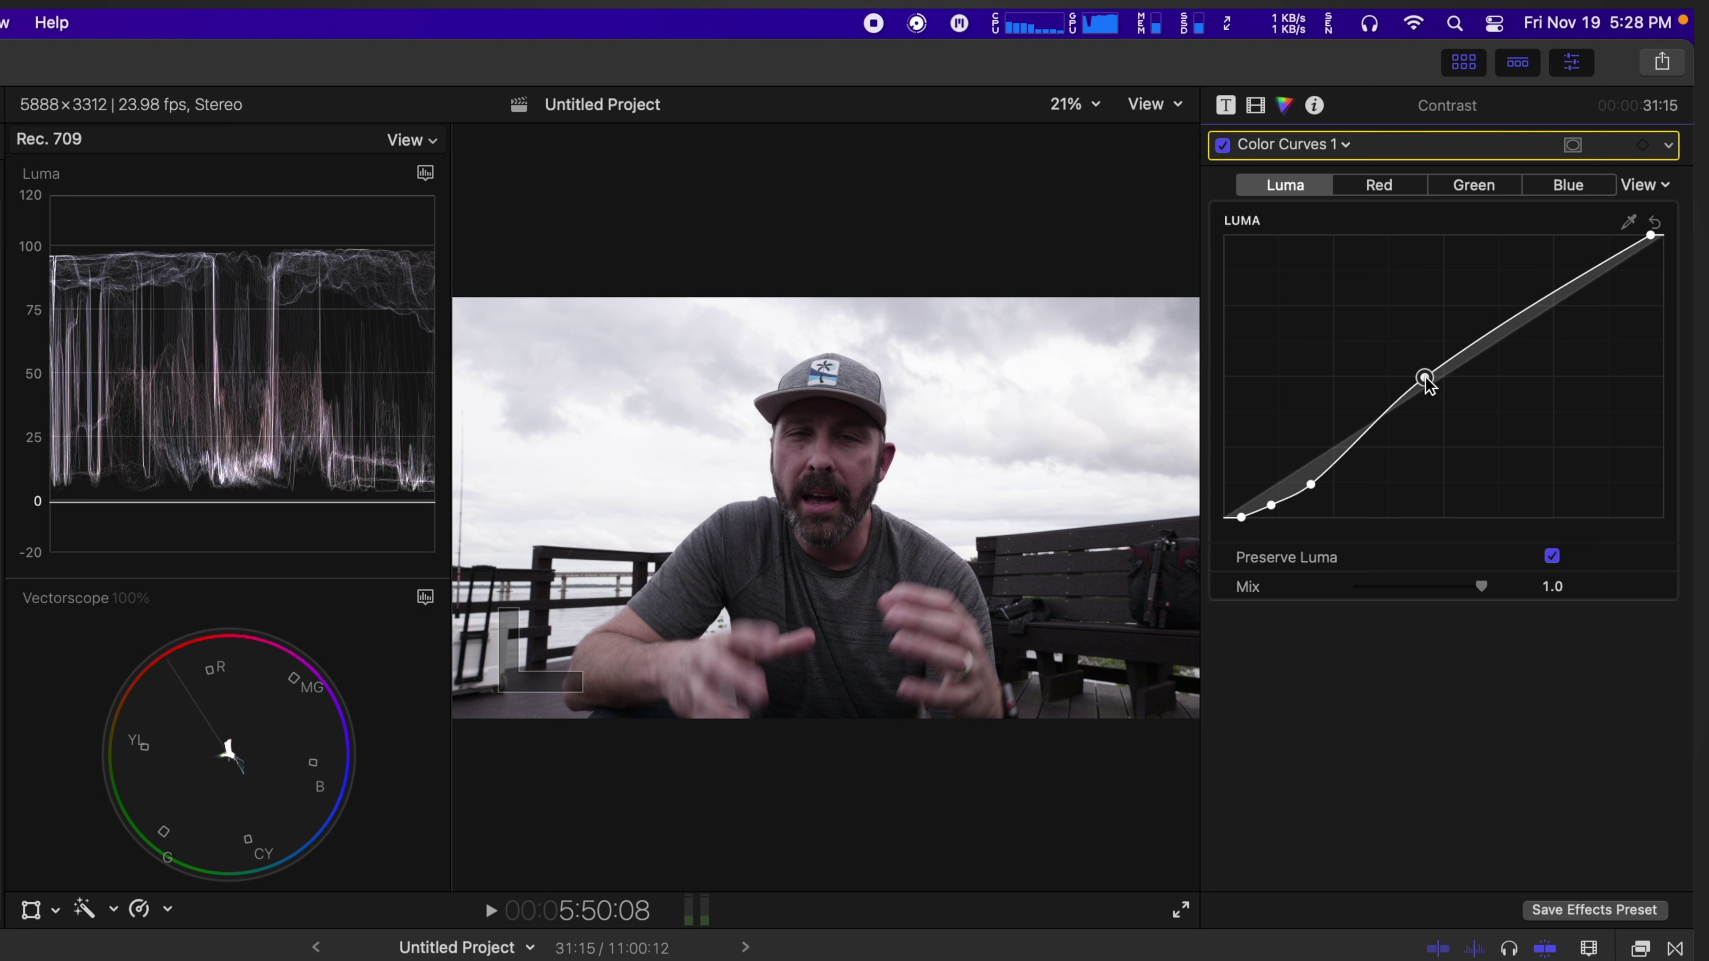
drag(1651, 236, 1663, 243)
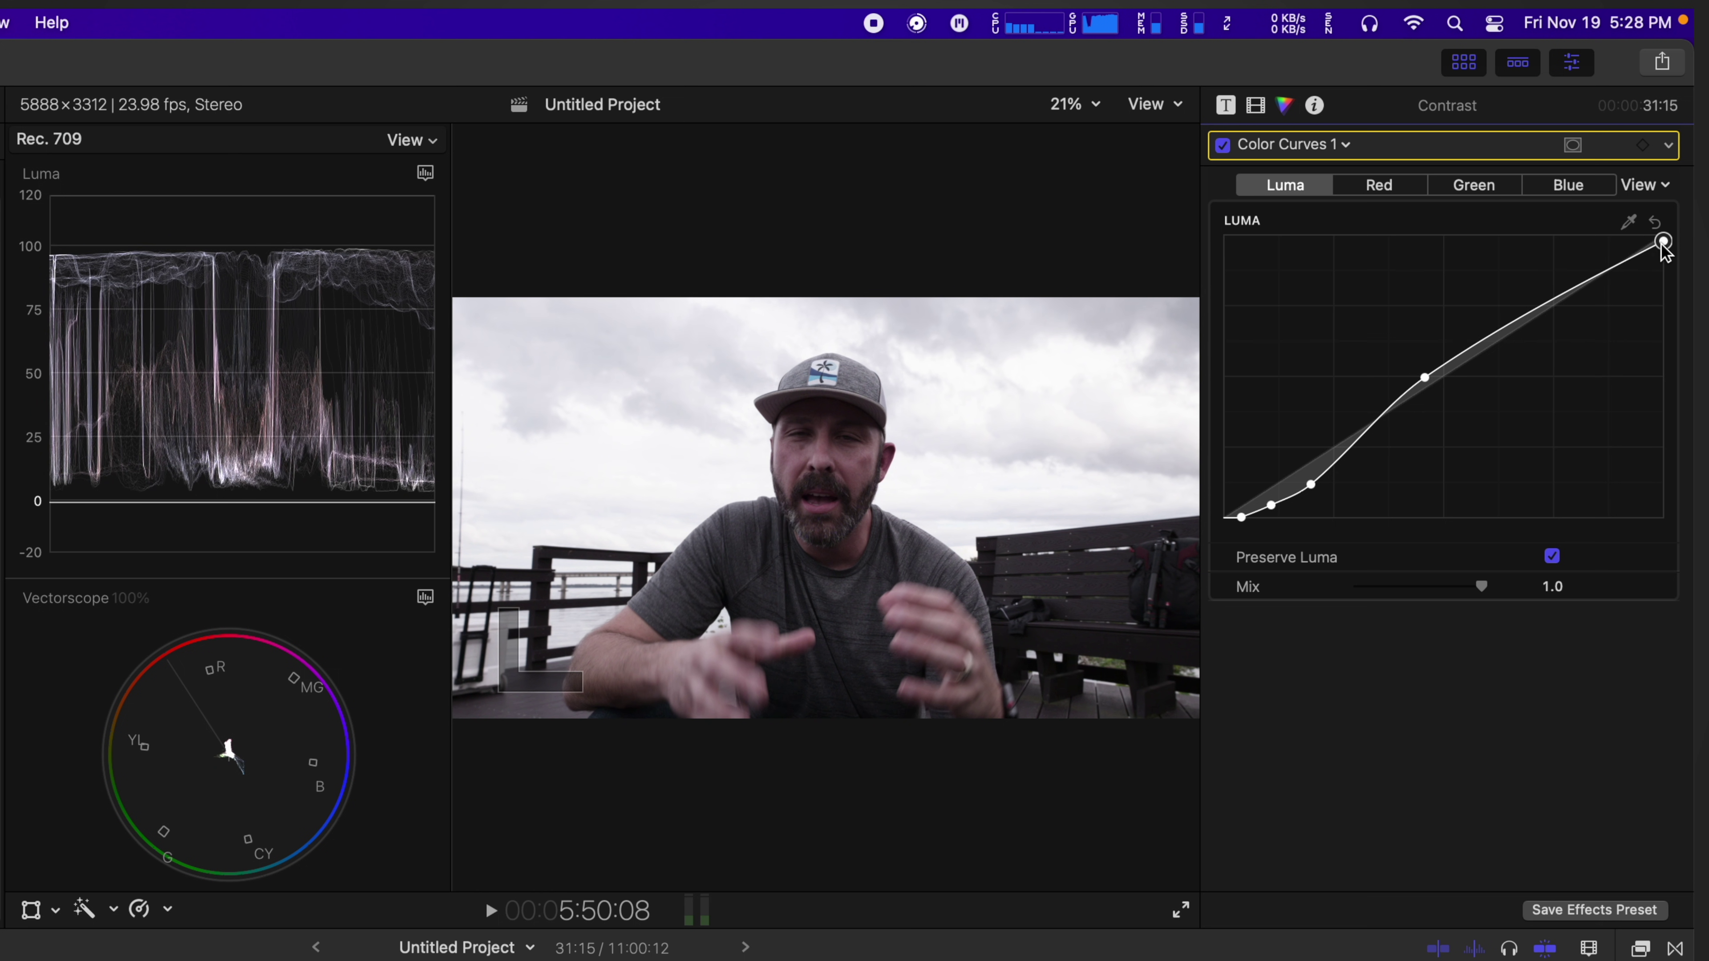
click(1426, 378)
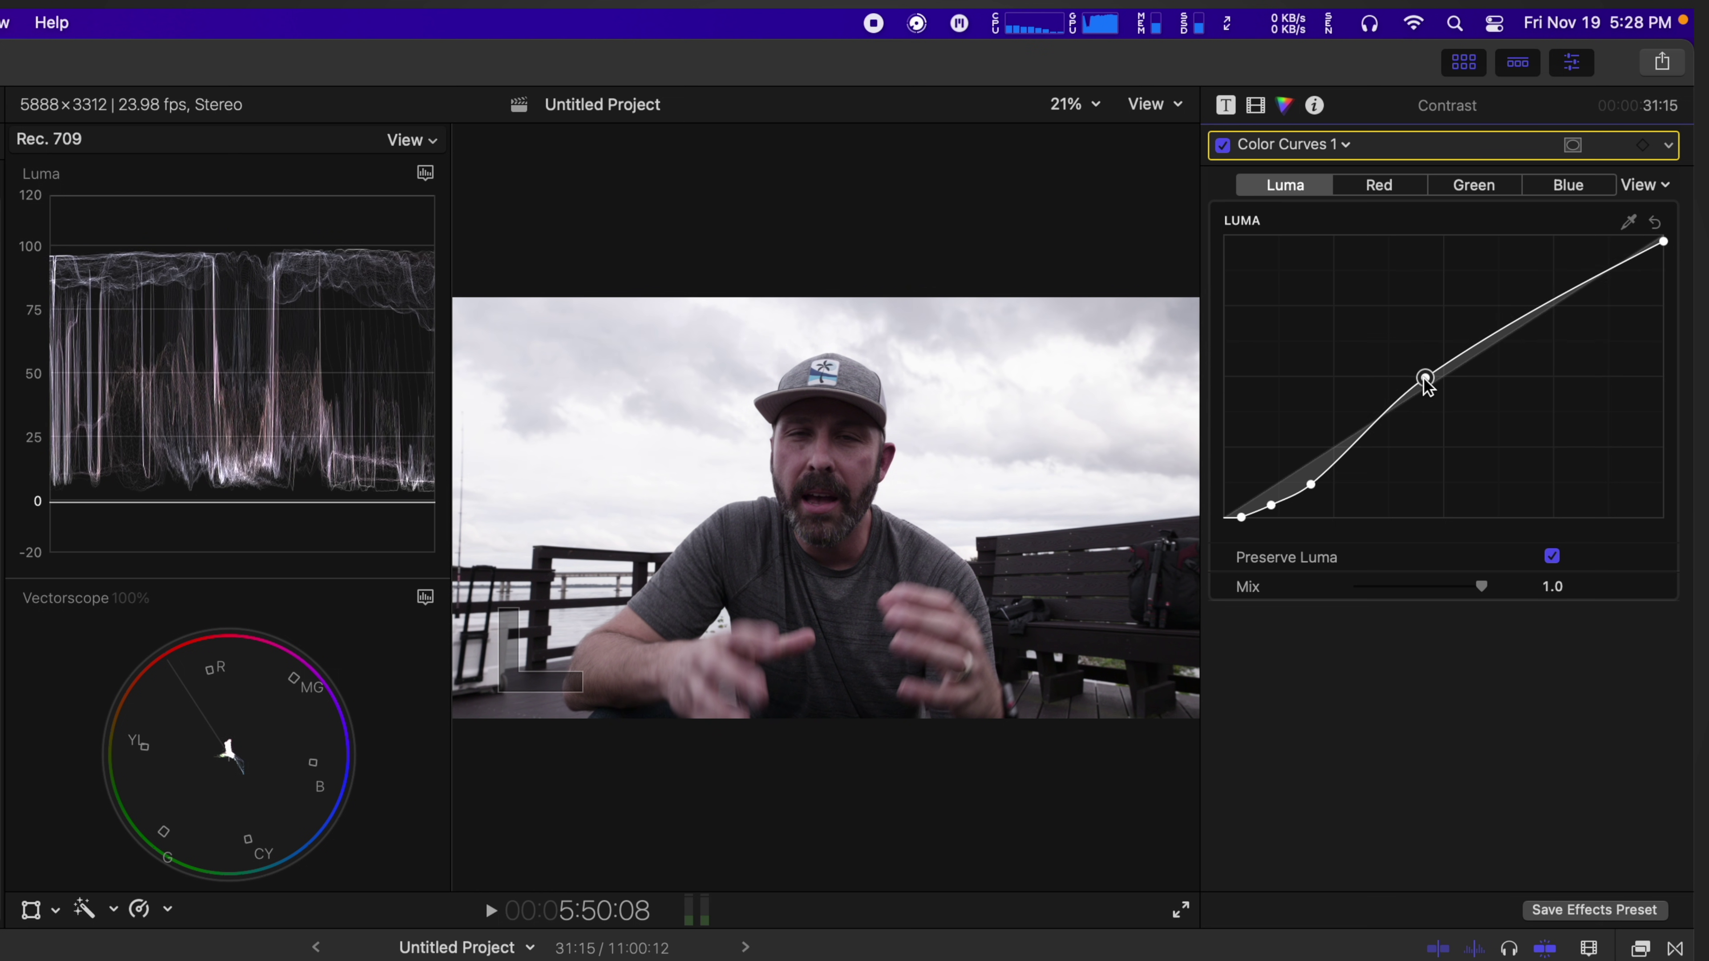
click(1226, 146)
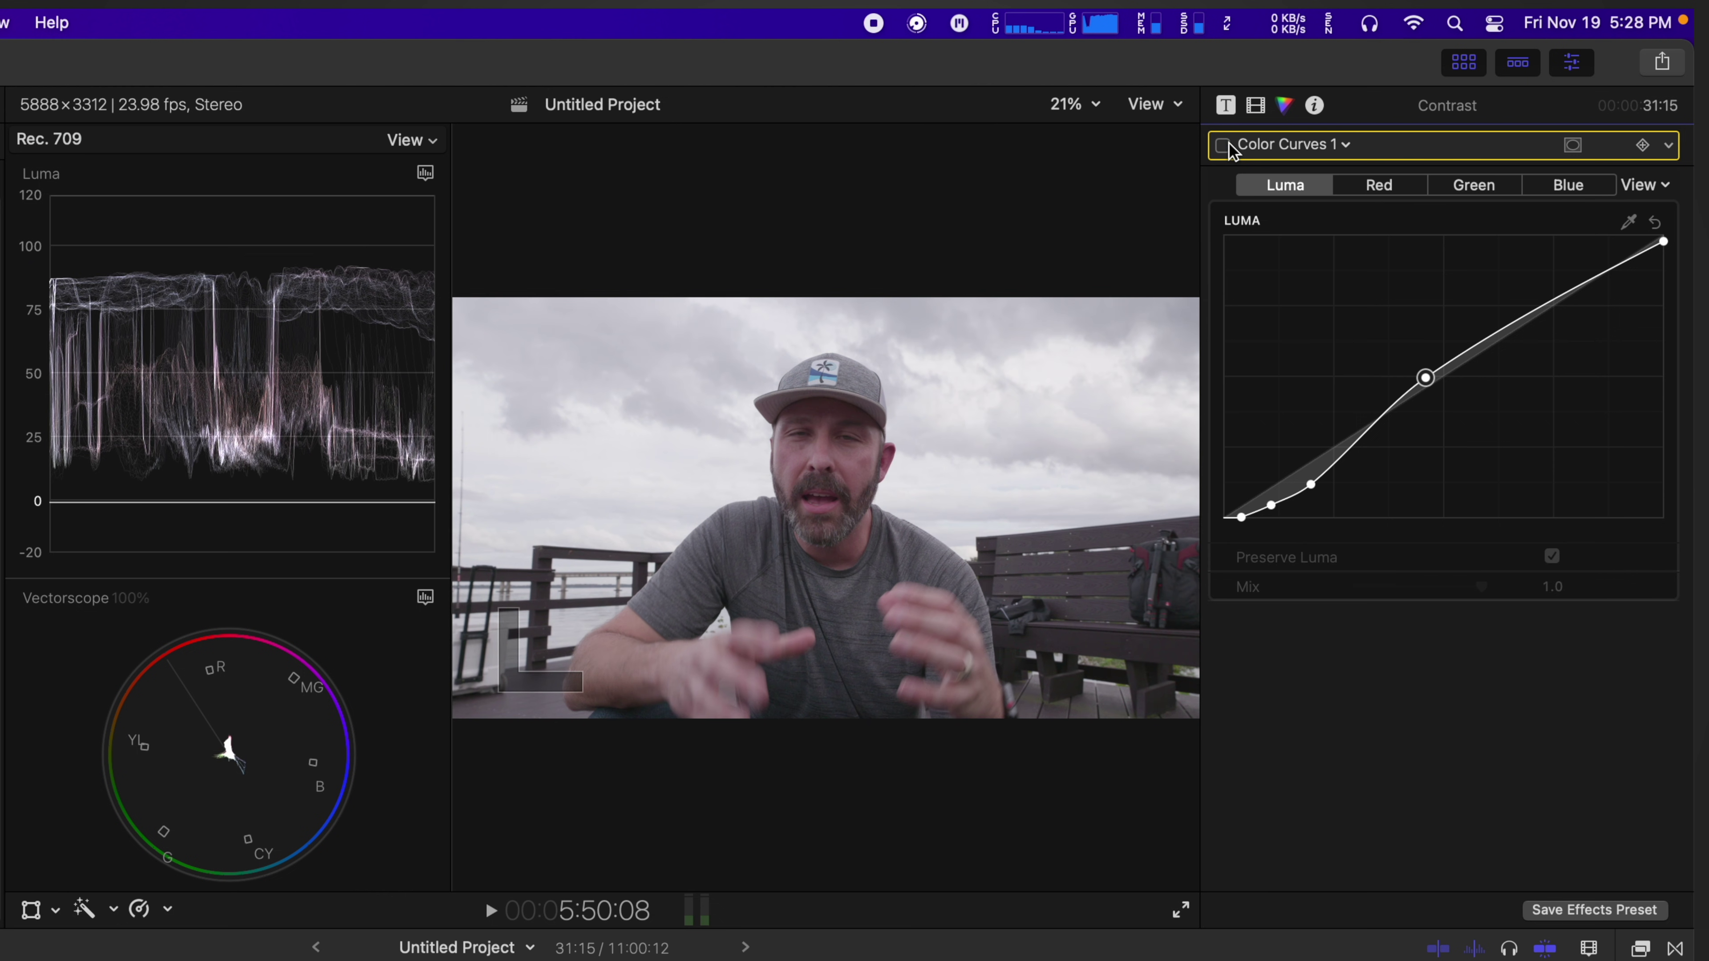
click(1229, 147)
click(1229, 147)
click(1224, 146)
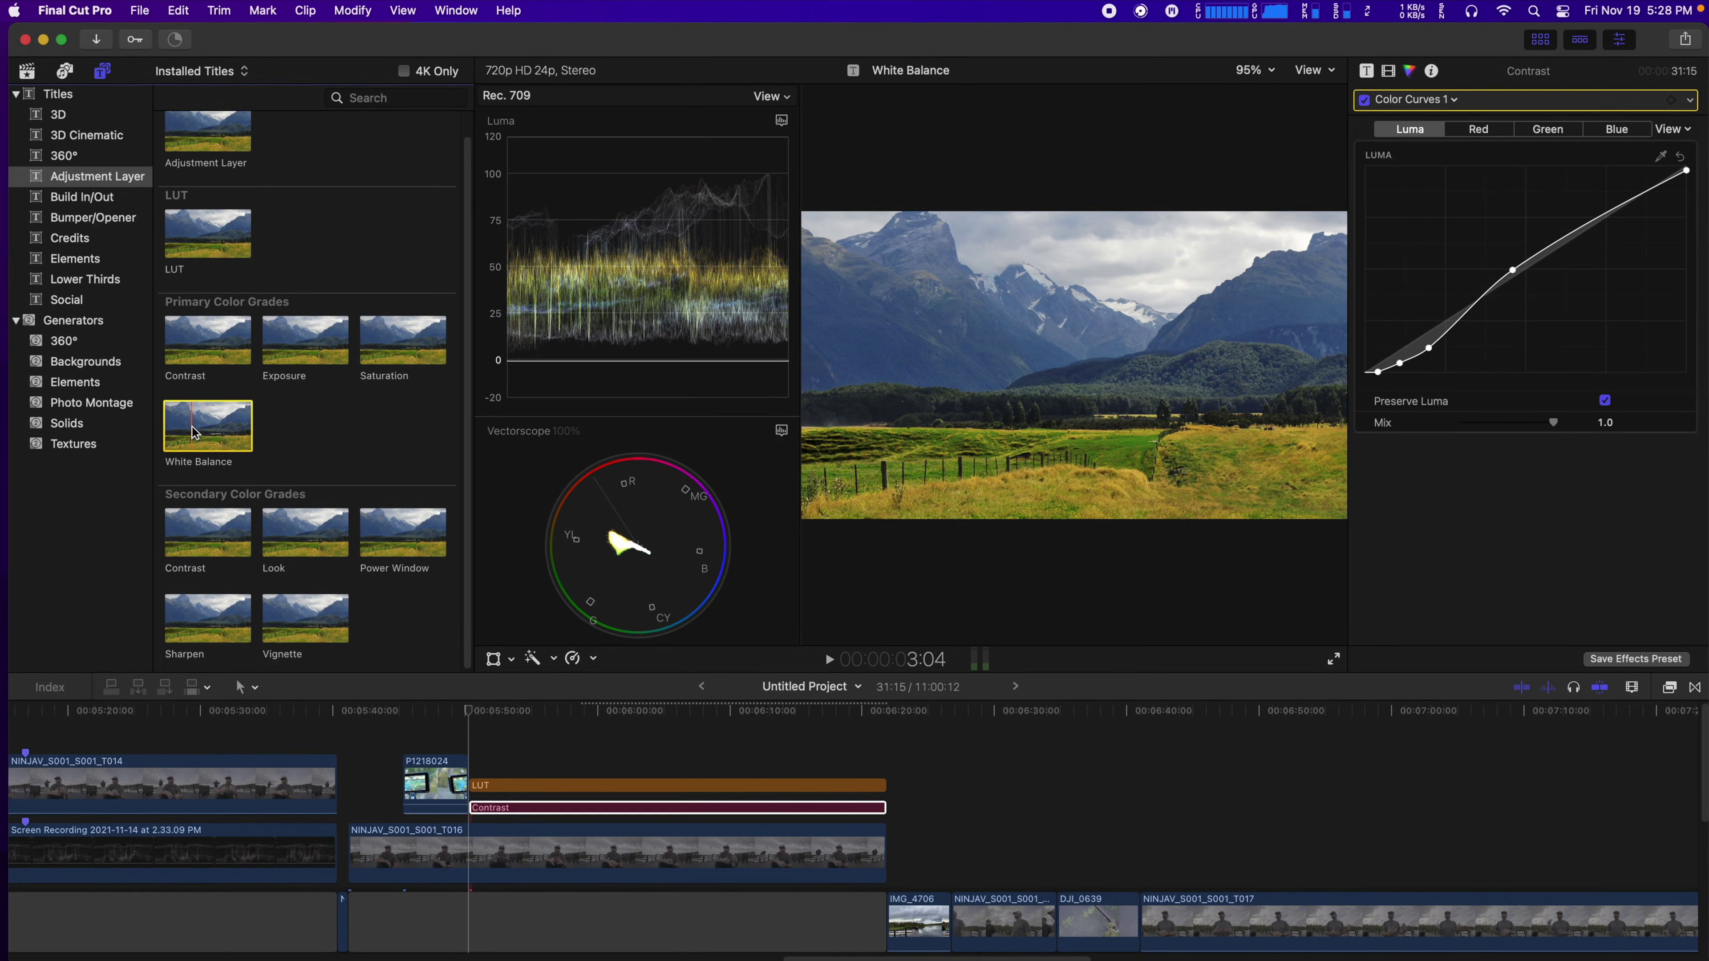
Place a White Balance title beneath the Contrast title for the clip's full 31:15 length and assign it the PRIMARY video role.
drag(216, 423, 579, 815)
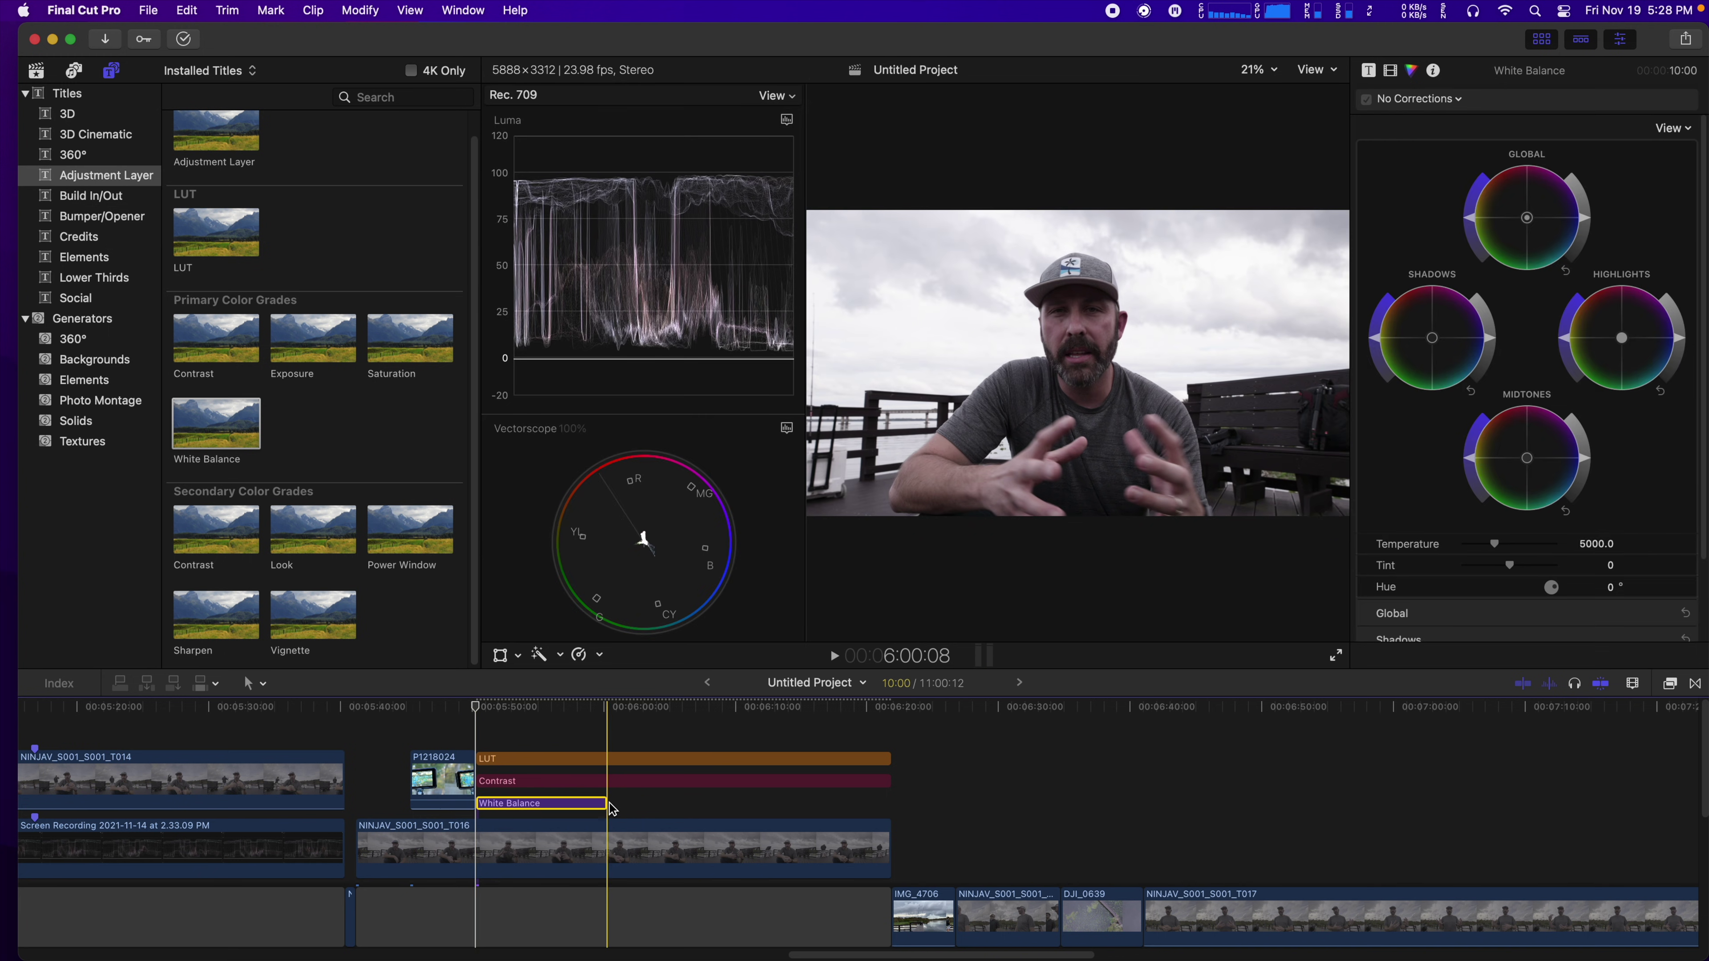
drag(605, 815, 884, 815)
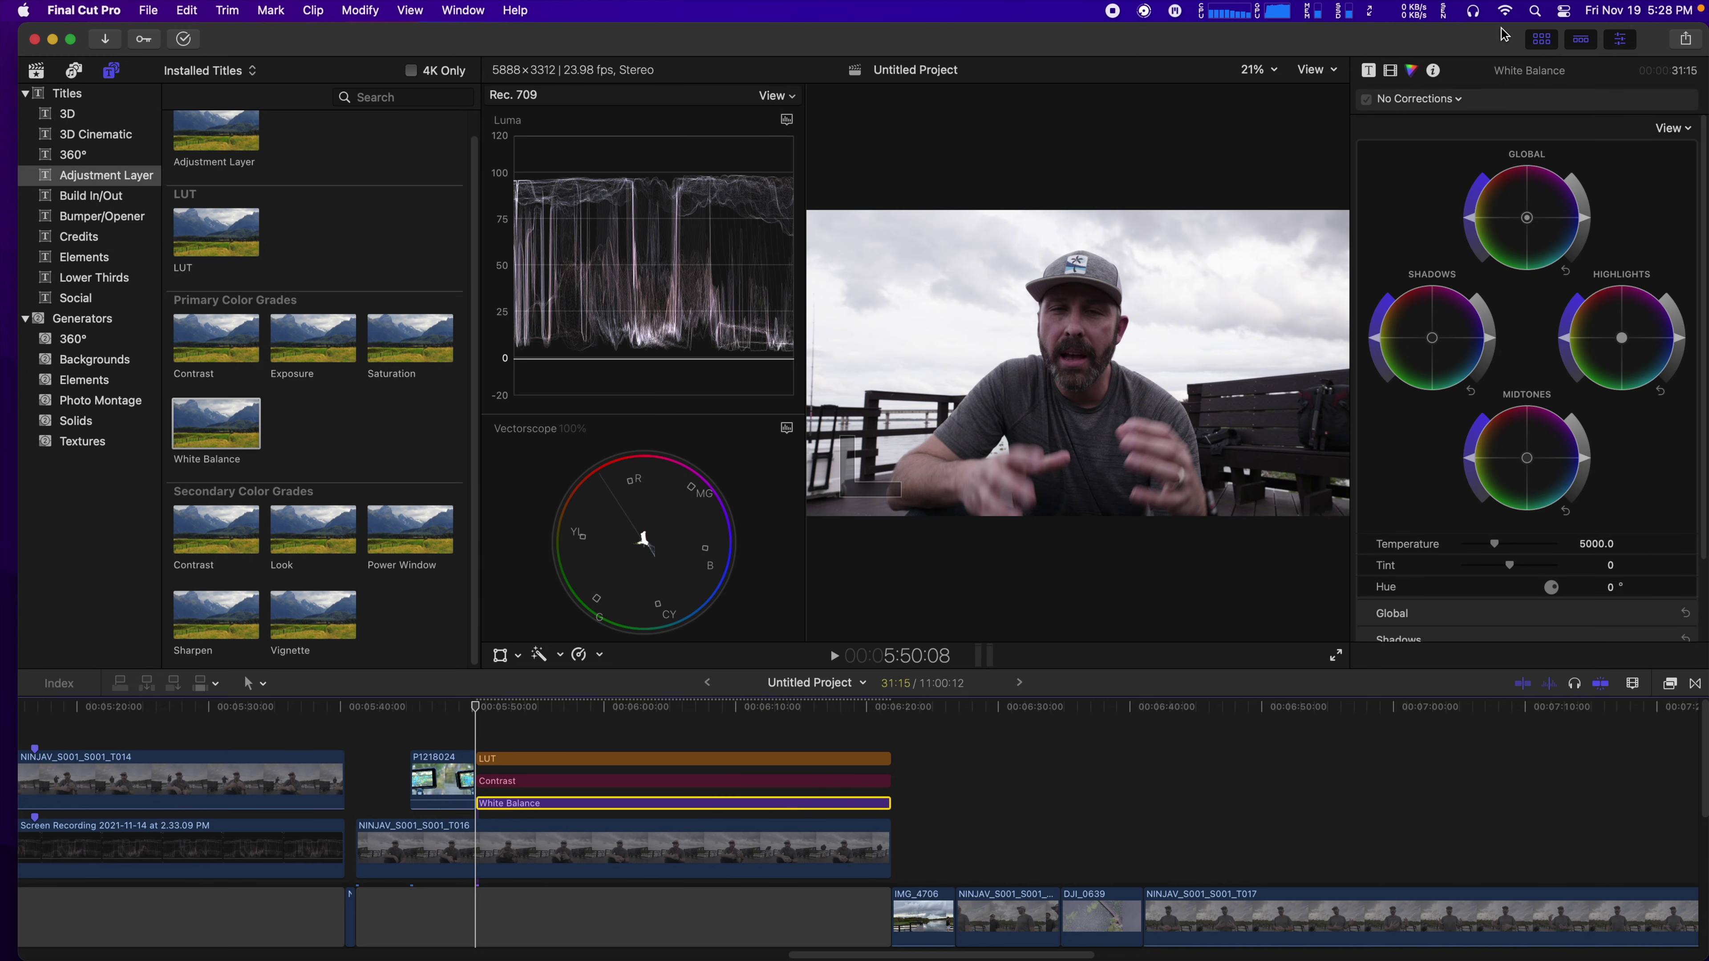
click(1433, 70)
click(1628, 178)
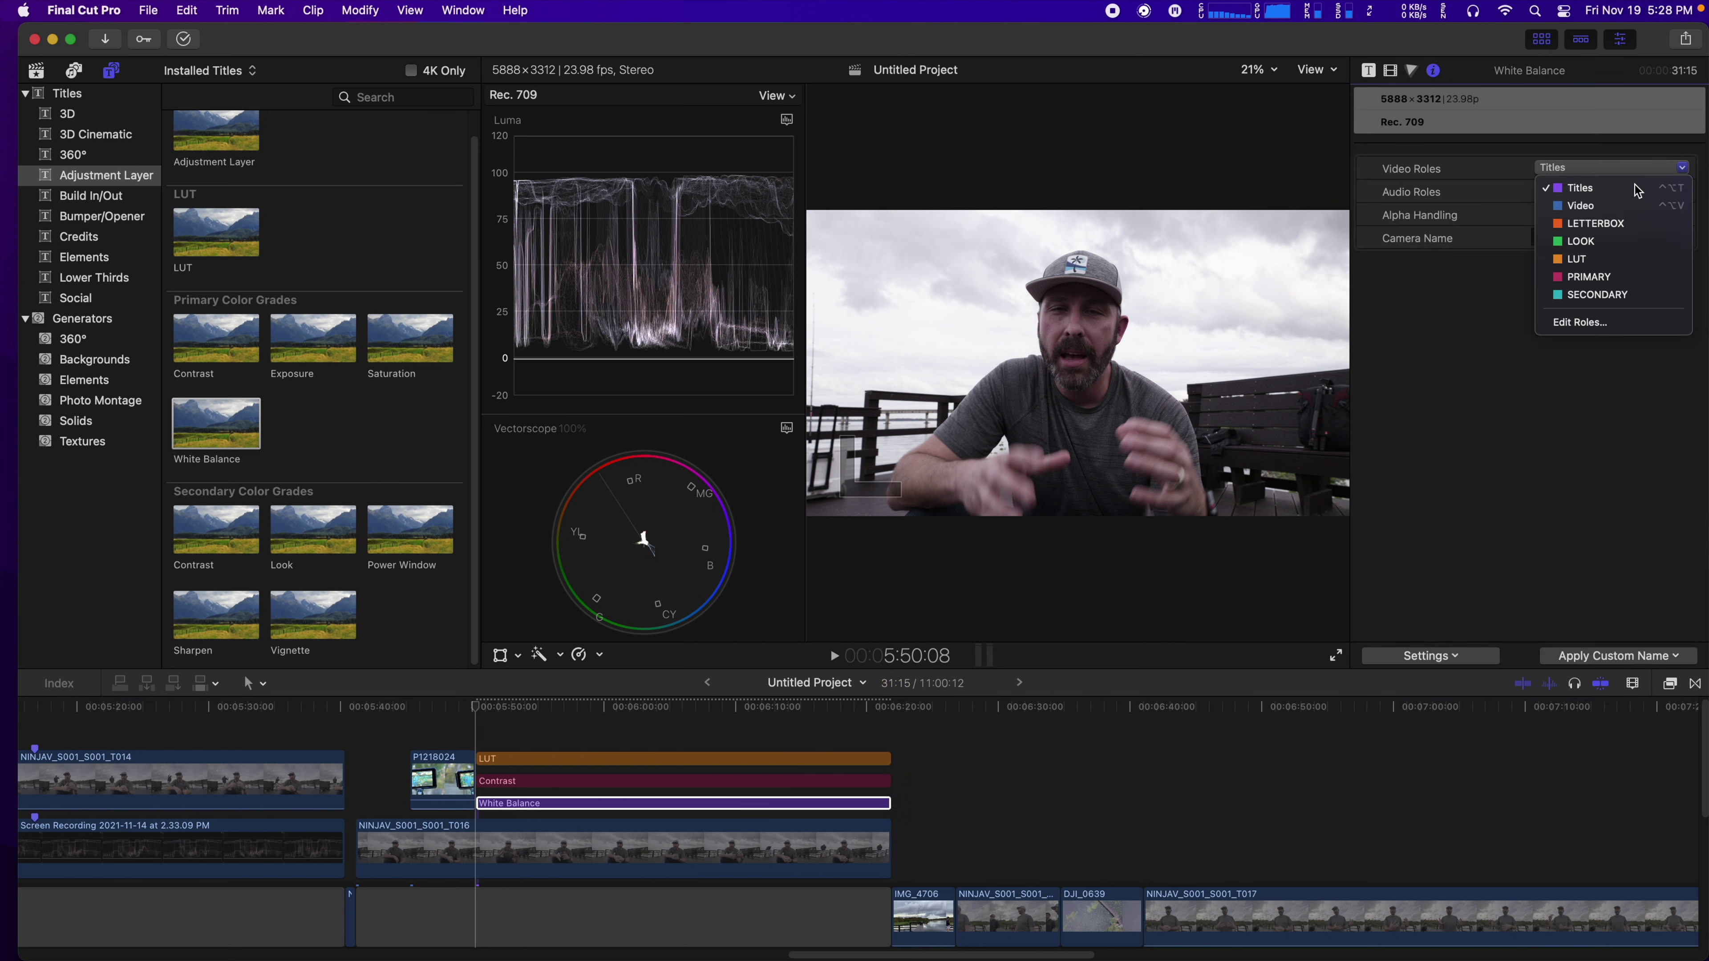
click(1652, 292)
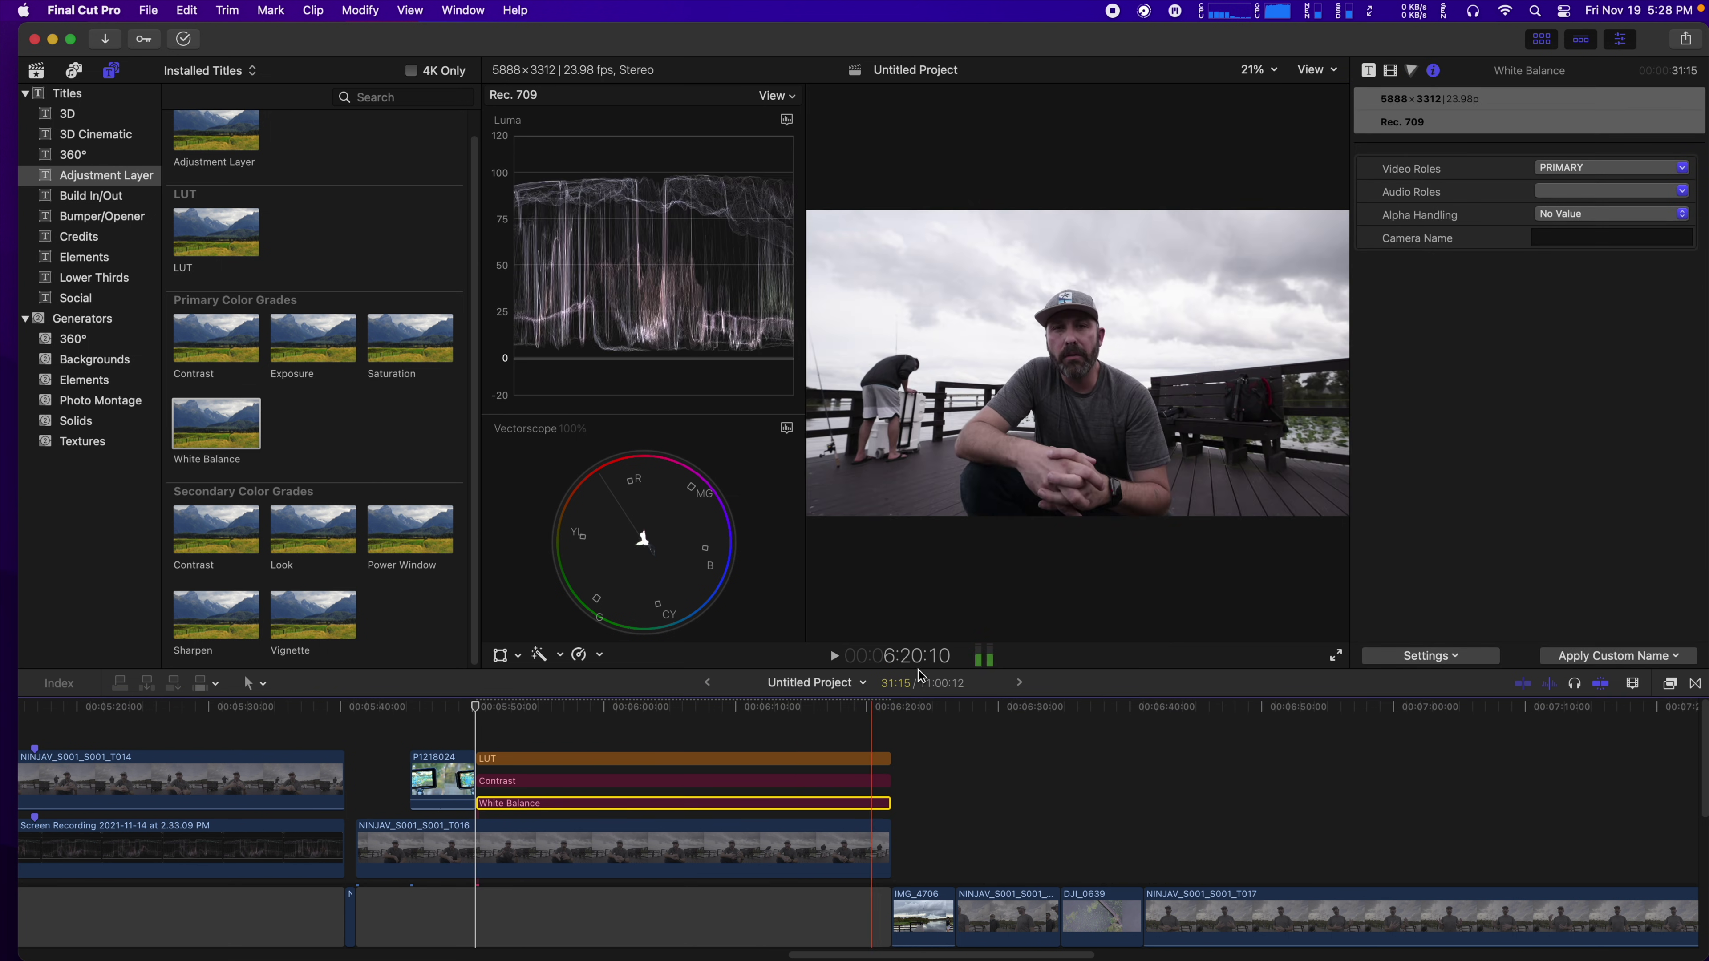
Set the White Balance title's color wheel tint to -2.0.
click(1409, 72)
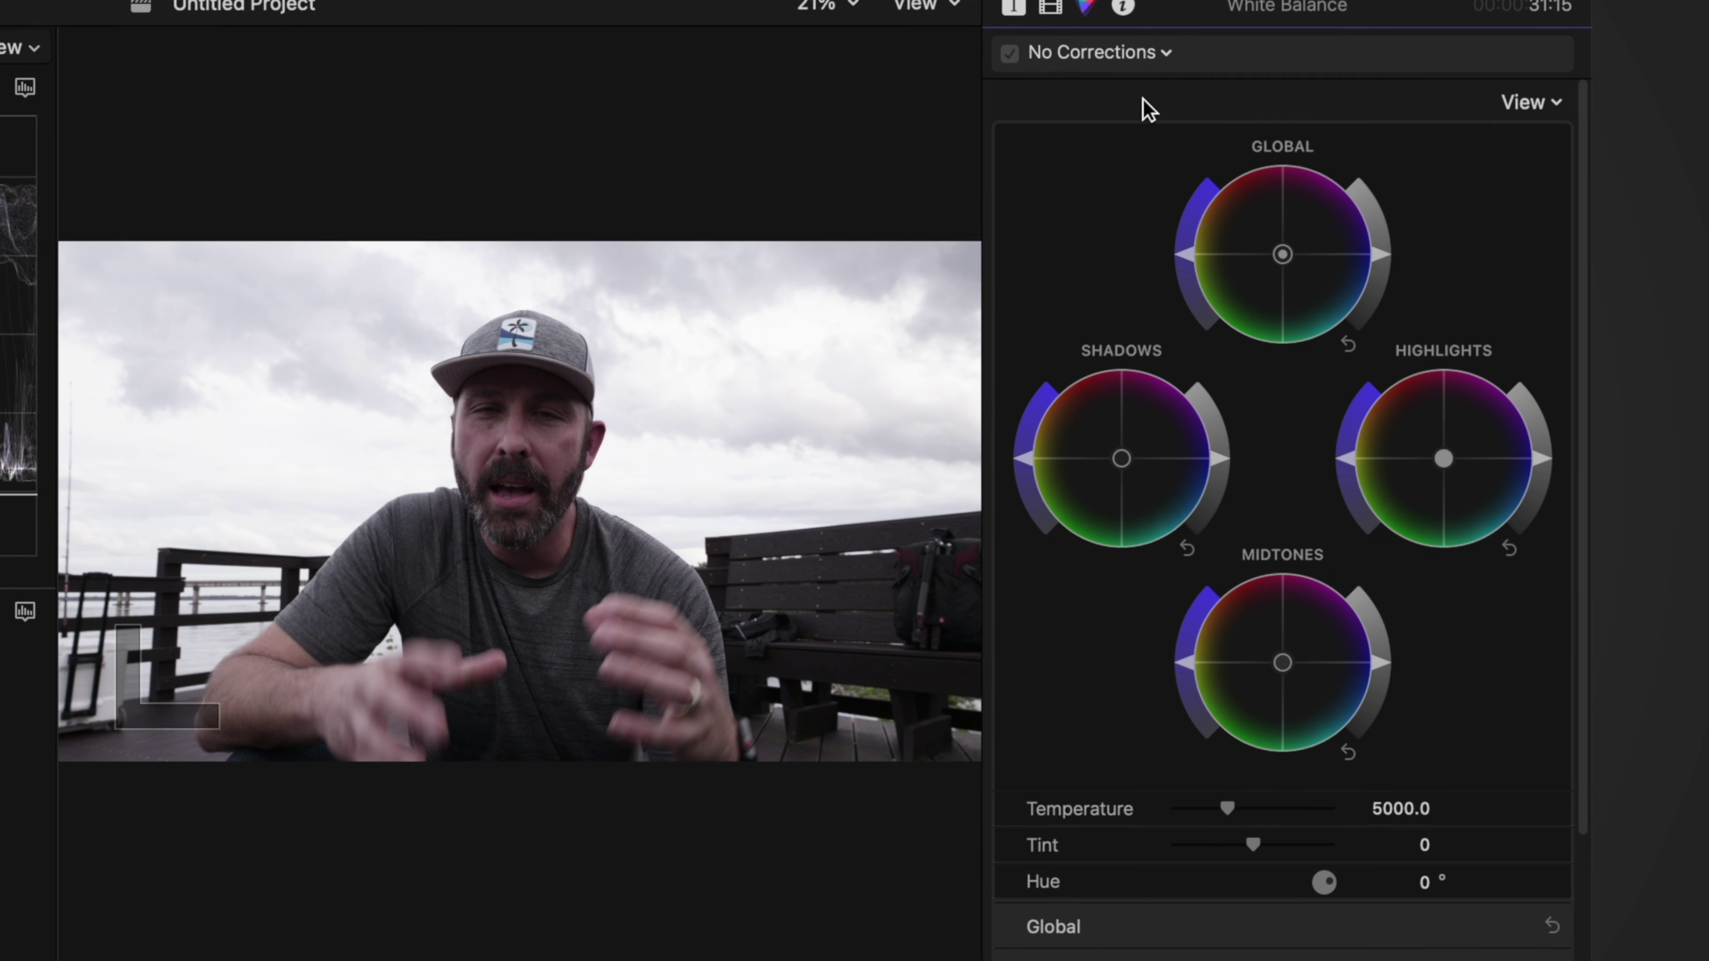
click(1247, 850)
drag(1247, 843, 1243, 846)
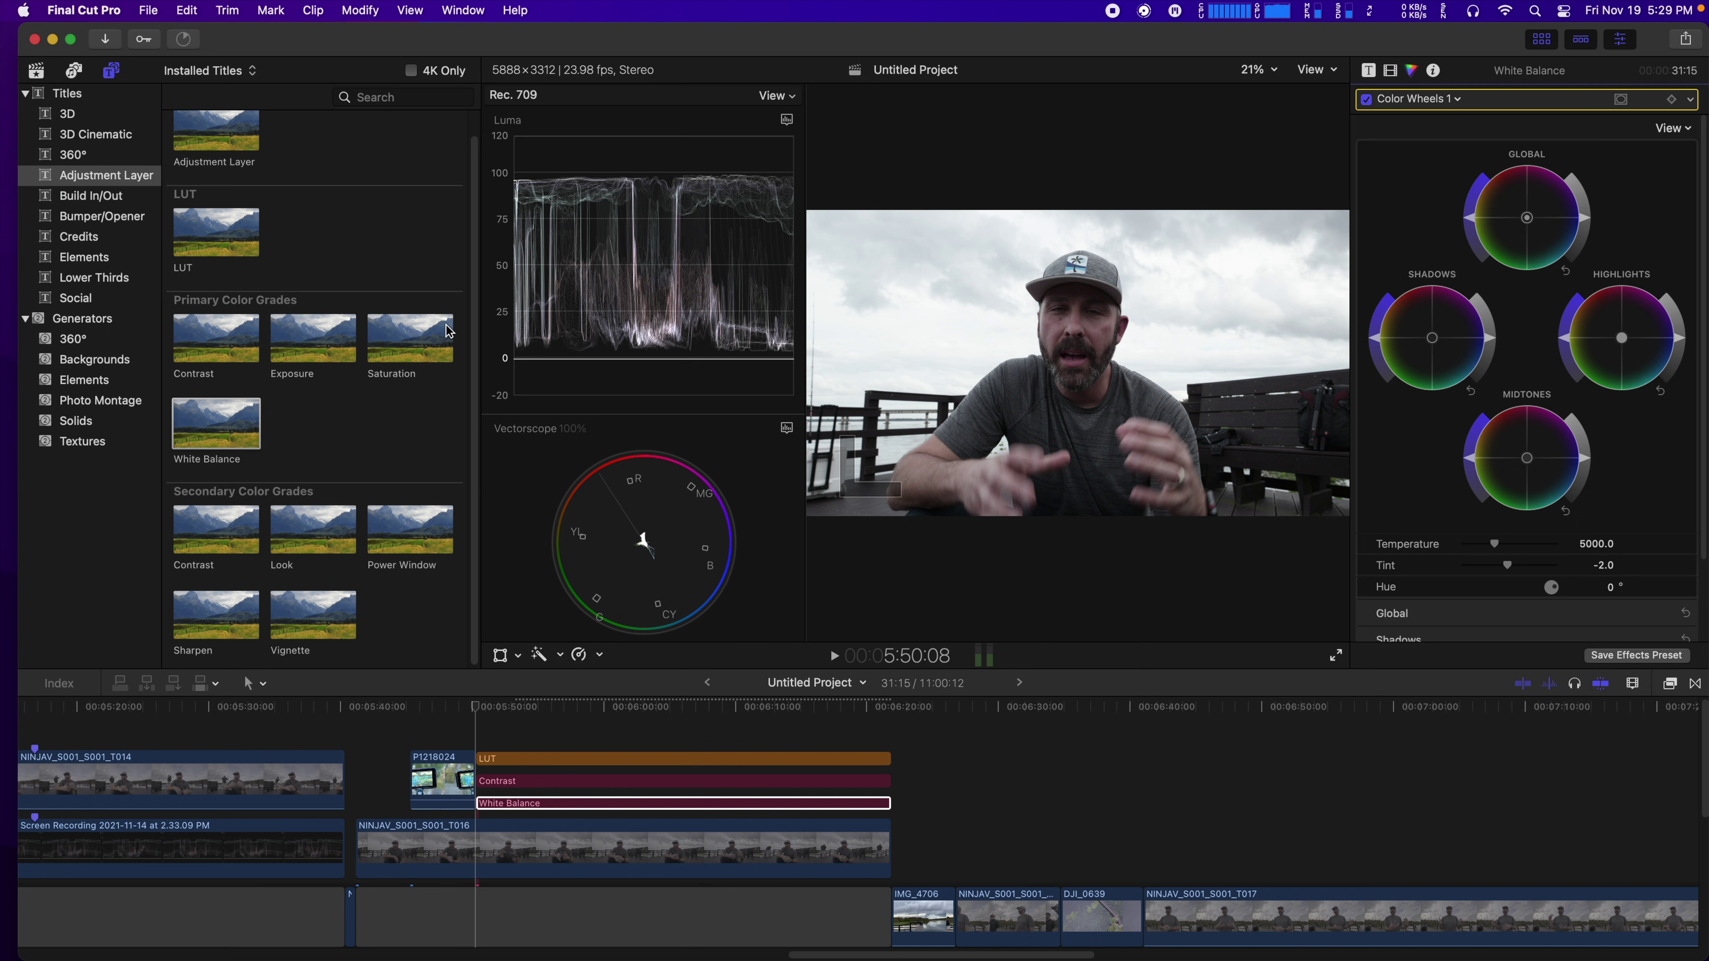
Place a Saturation title between Contrast and White Balance, extend it to 31:15, and assign it the PRIMARY video role.
drag(404, 363, 501, 785)
drag(604, 779, 886, 787)
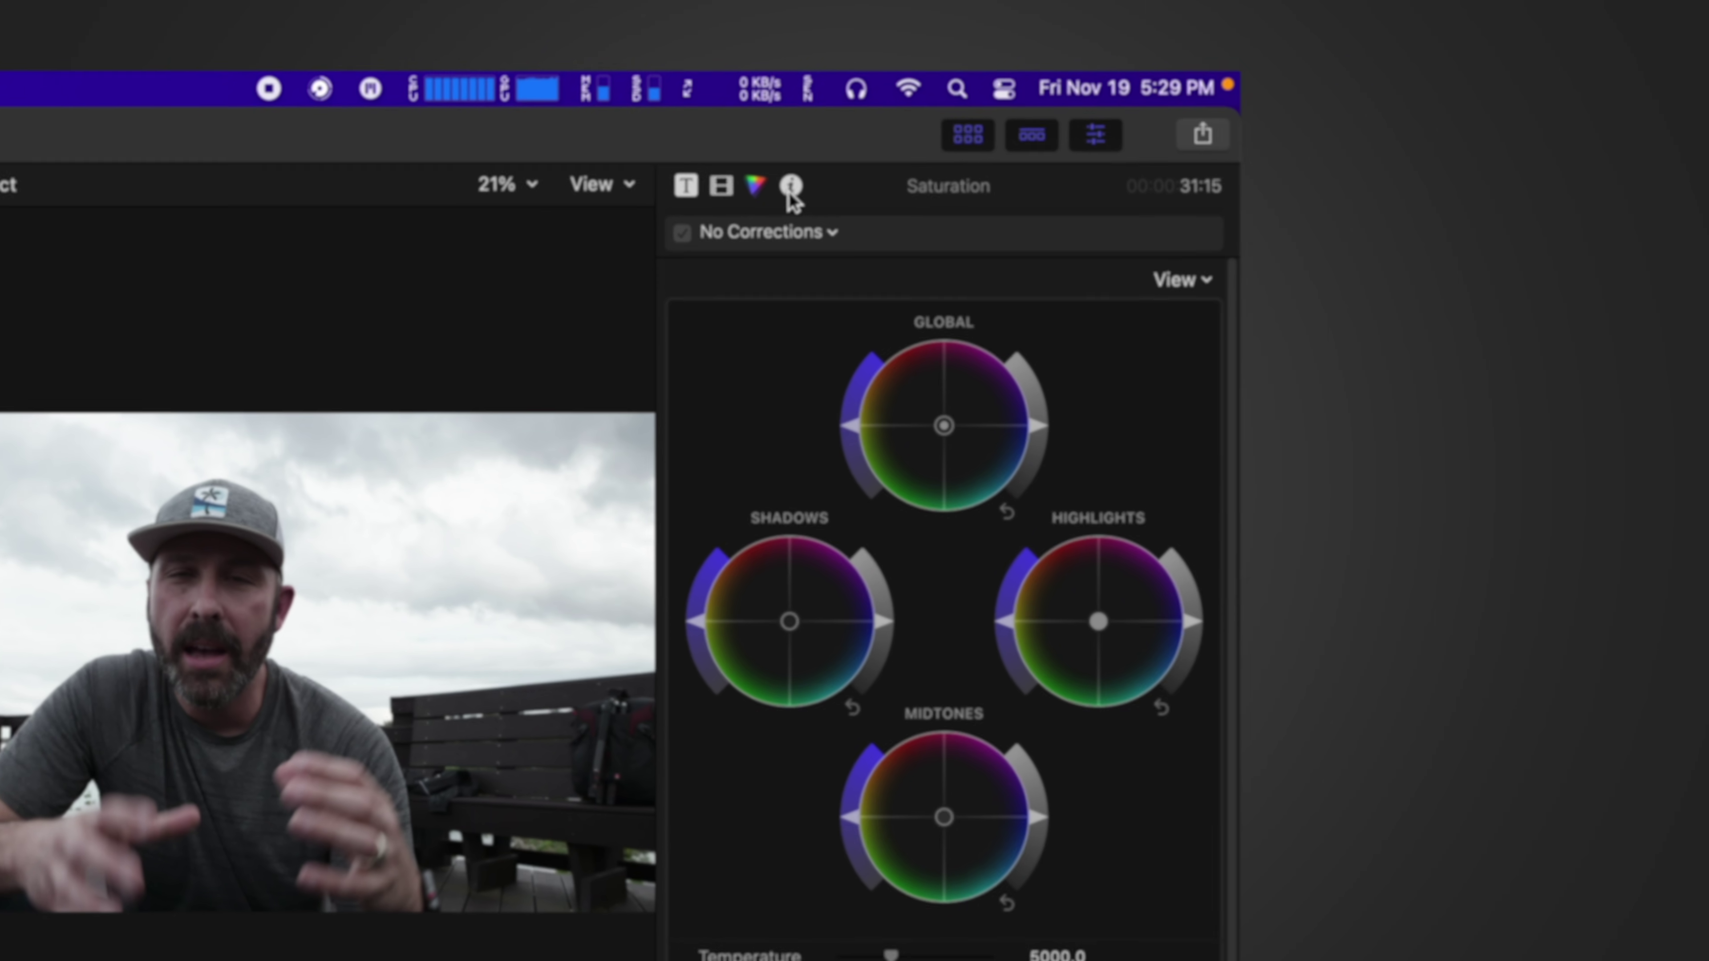
click(792, 192)
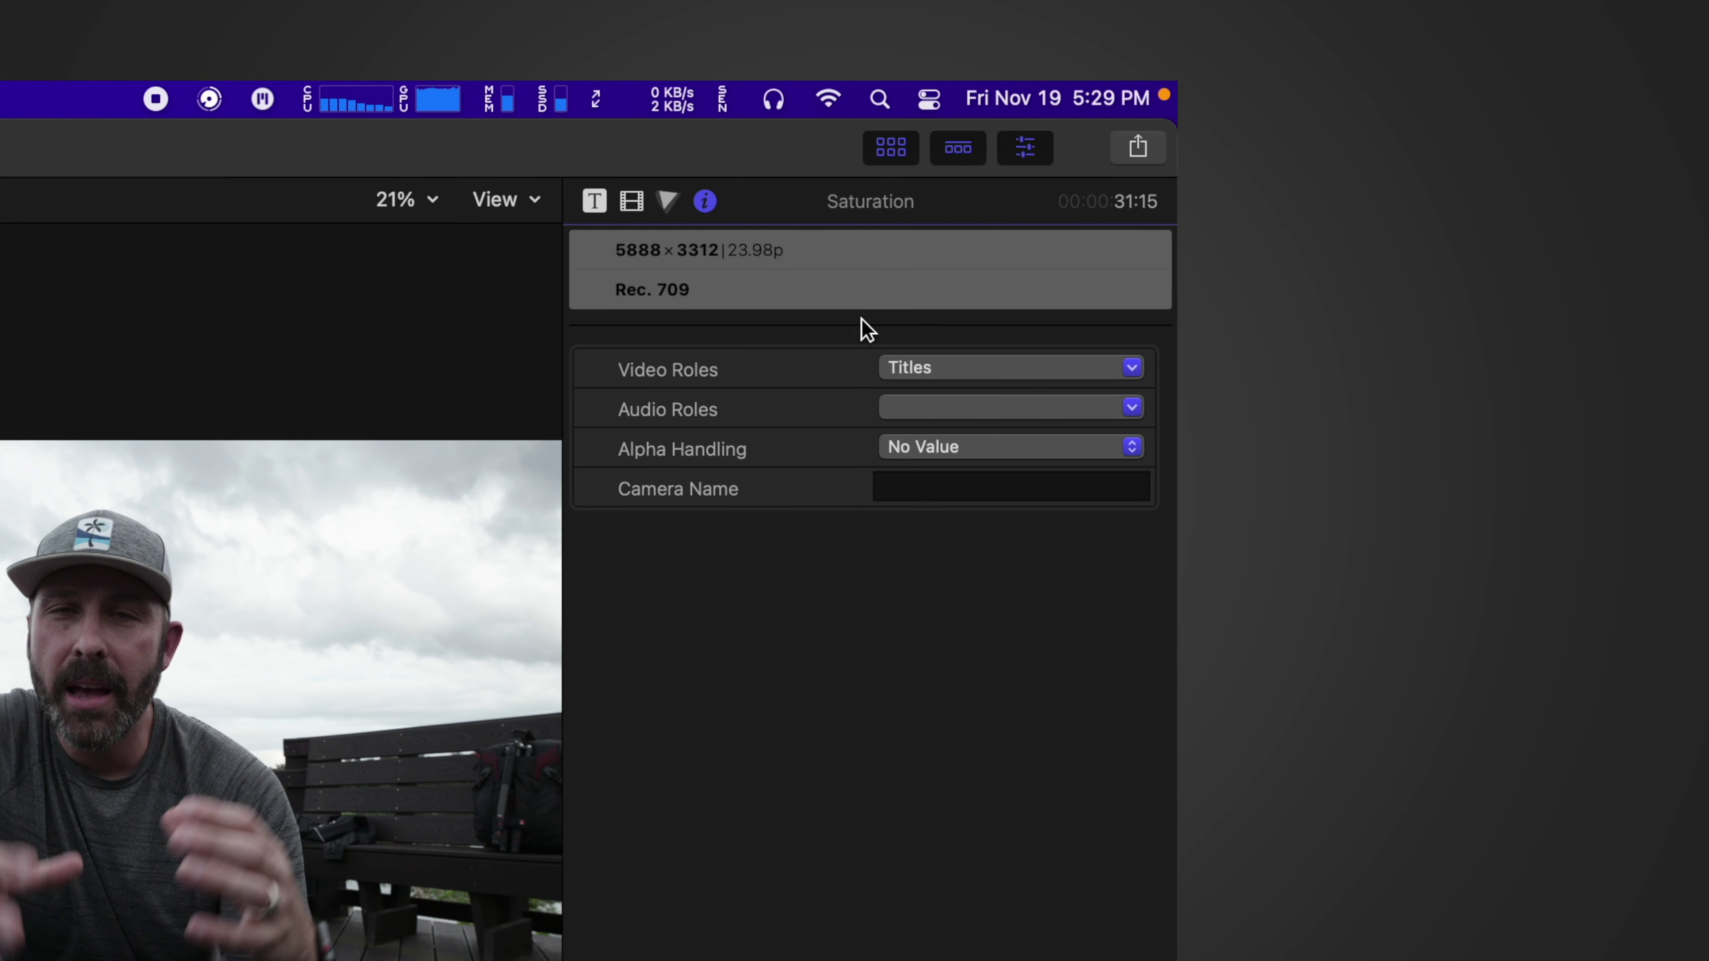
click(1070, 349)
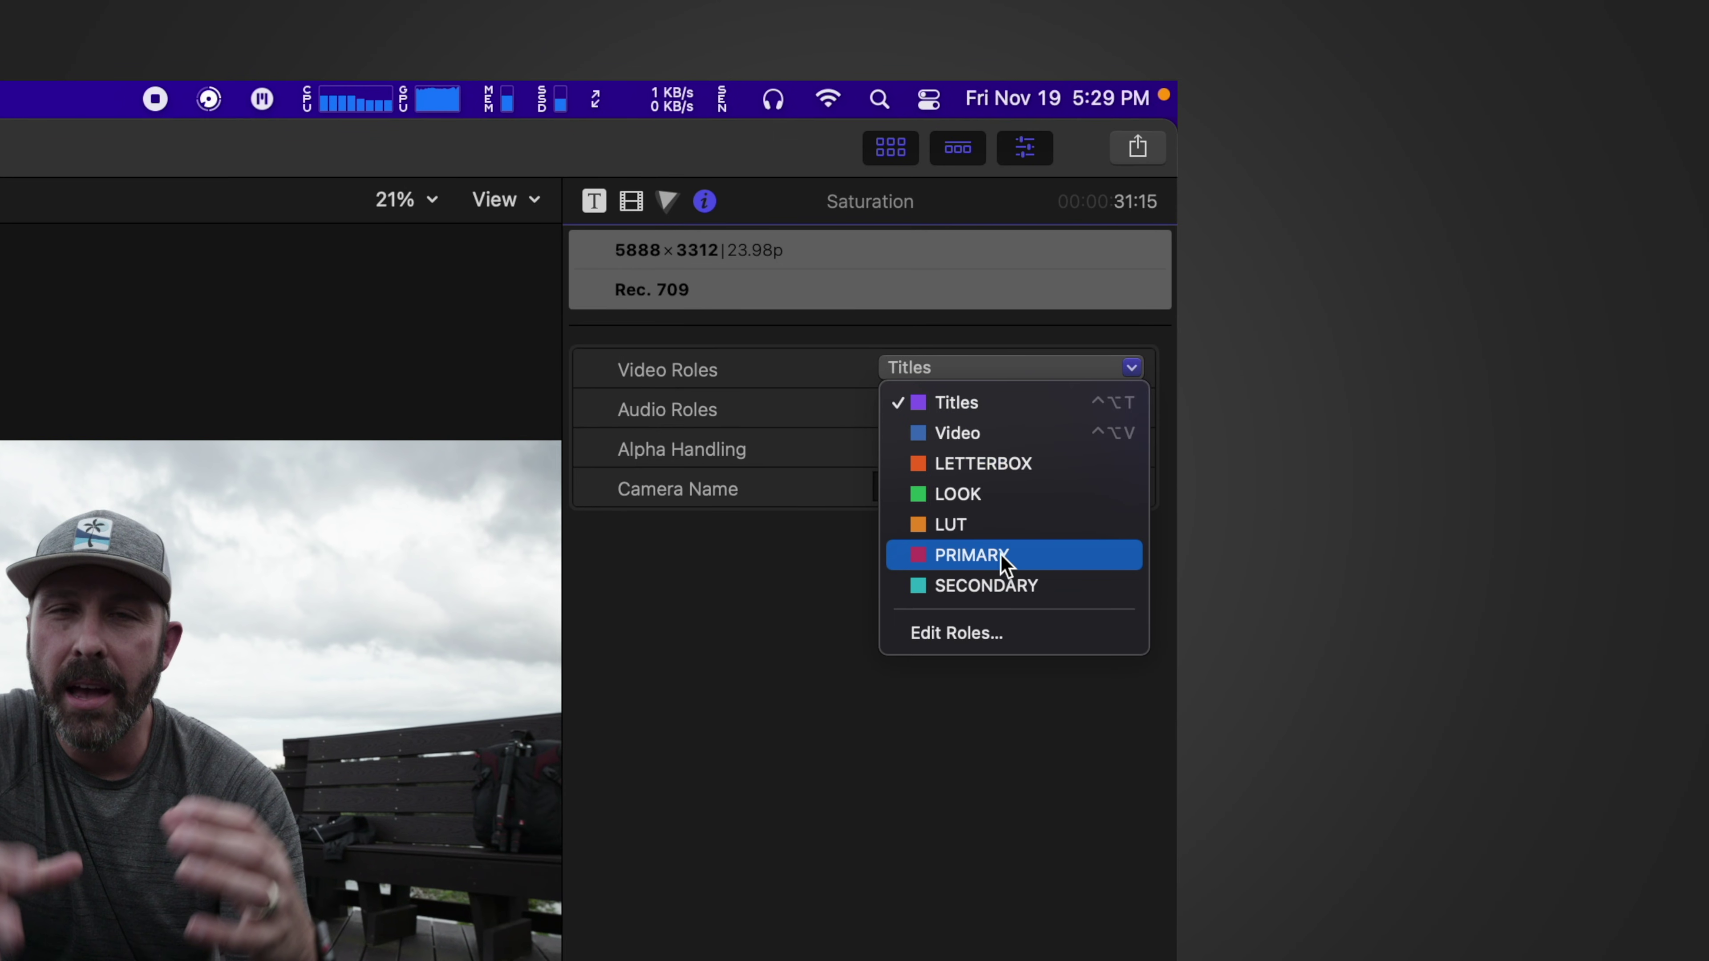
click(1007, 567)
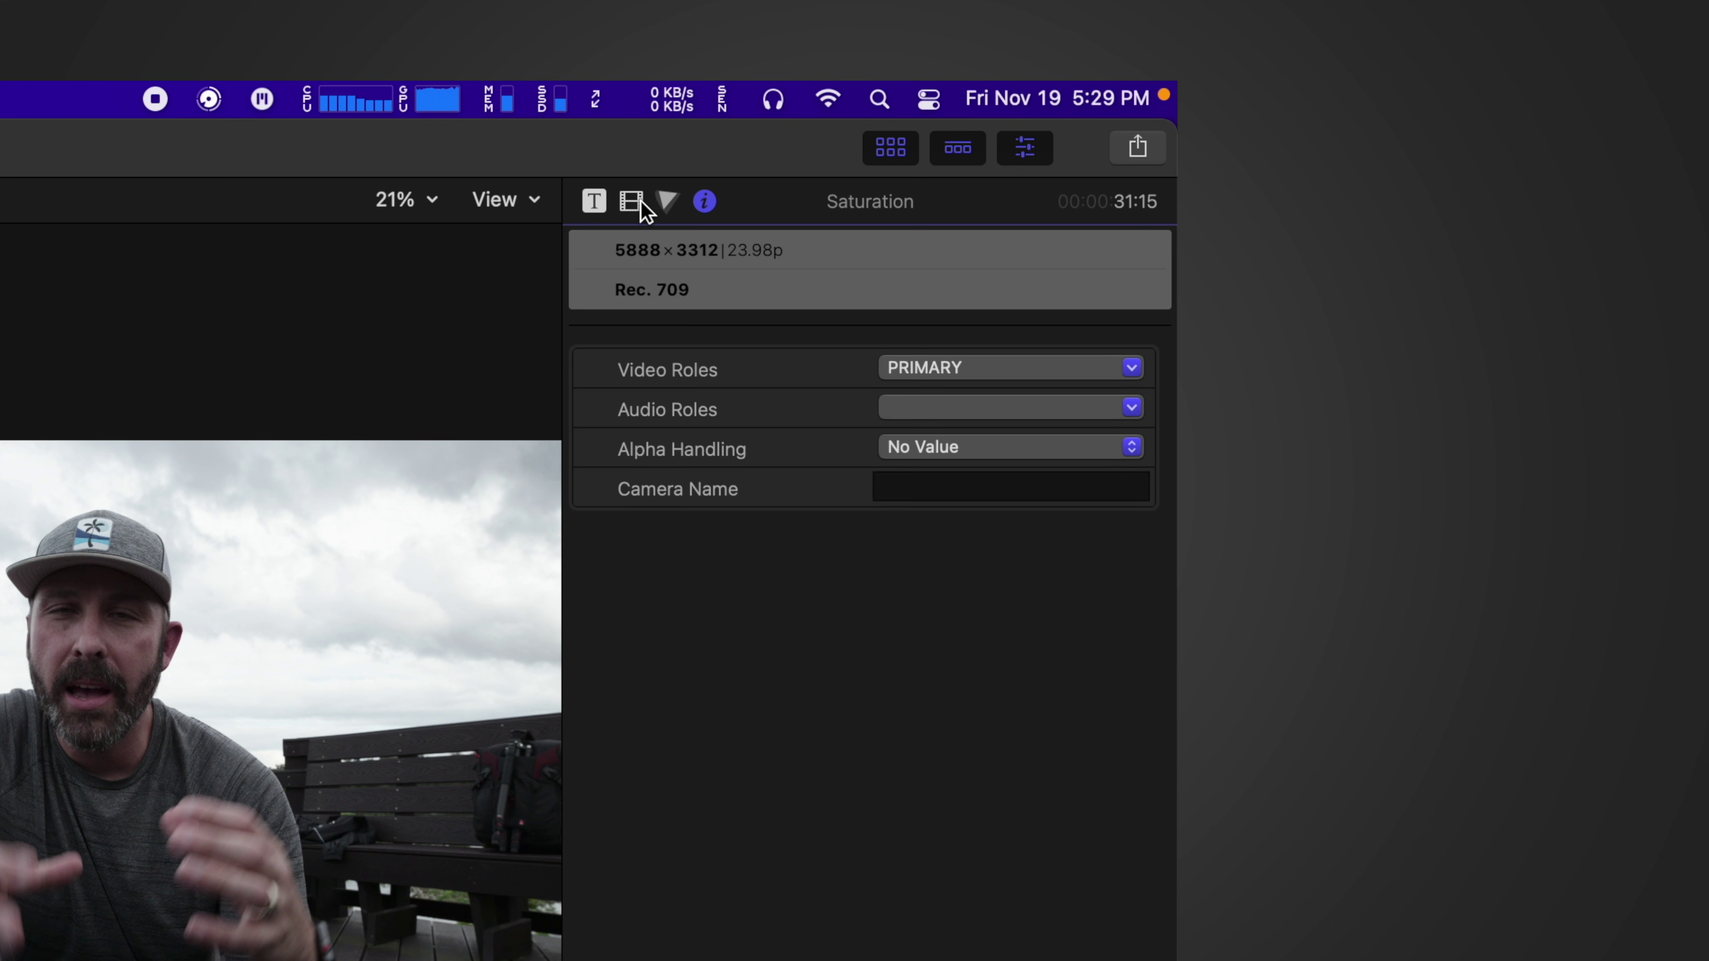
Raise the Saturation title's global saturation slightly, then review the image with the correction on and off and in playback.
click(667, 200)
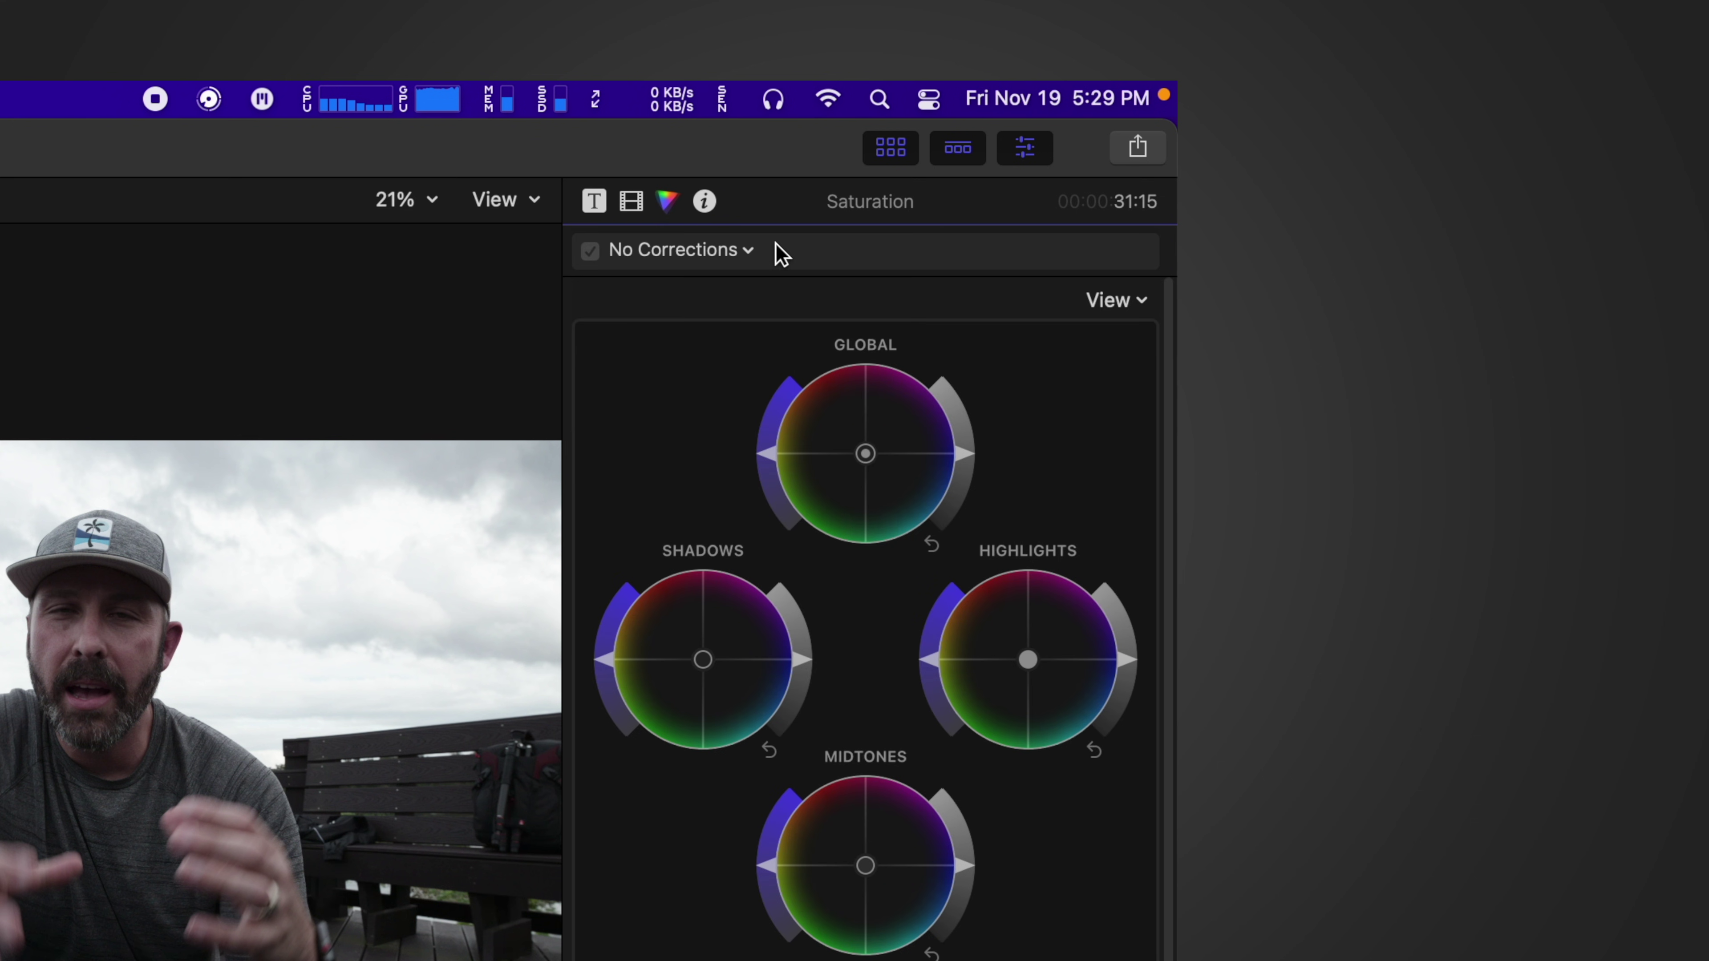
click(766, 452)
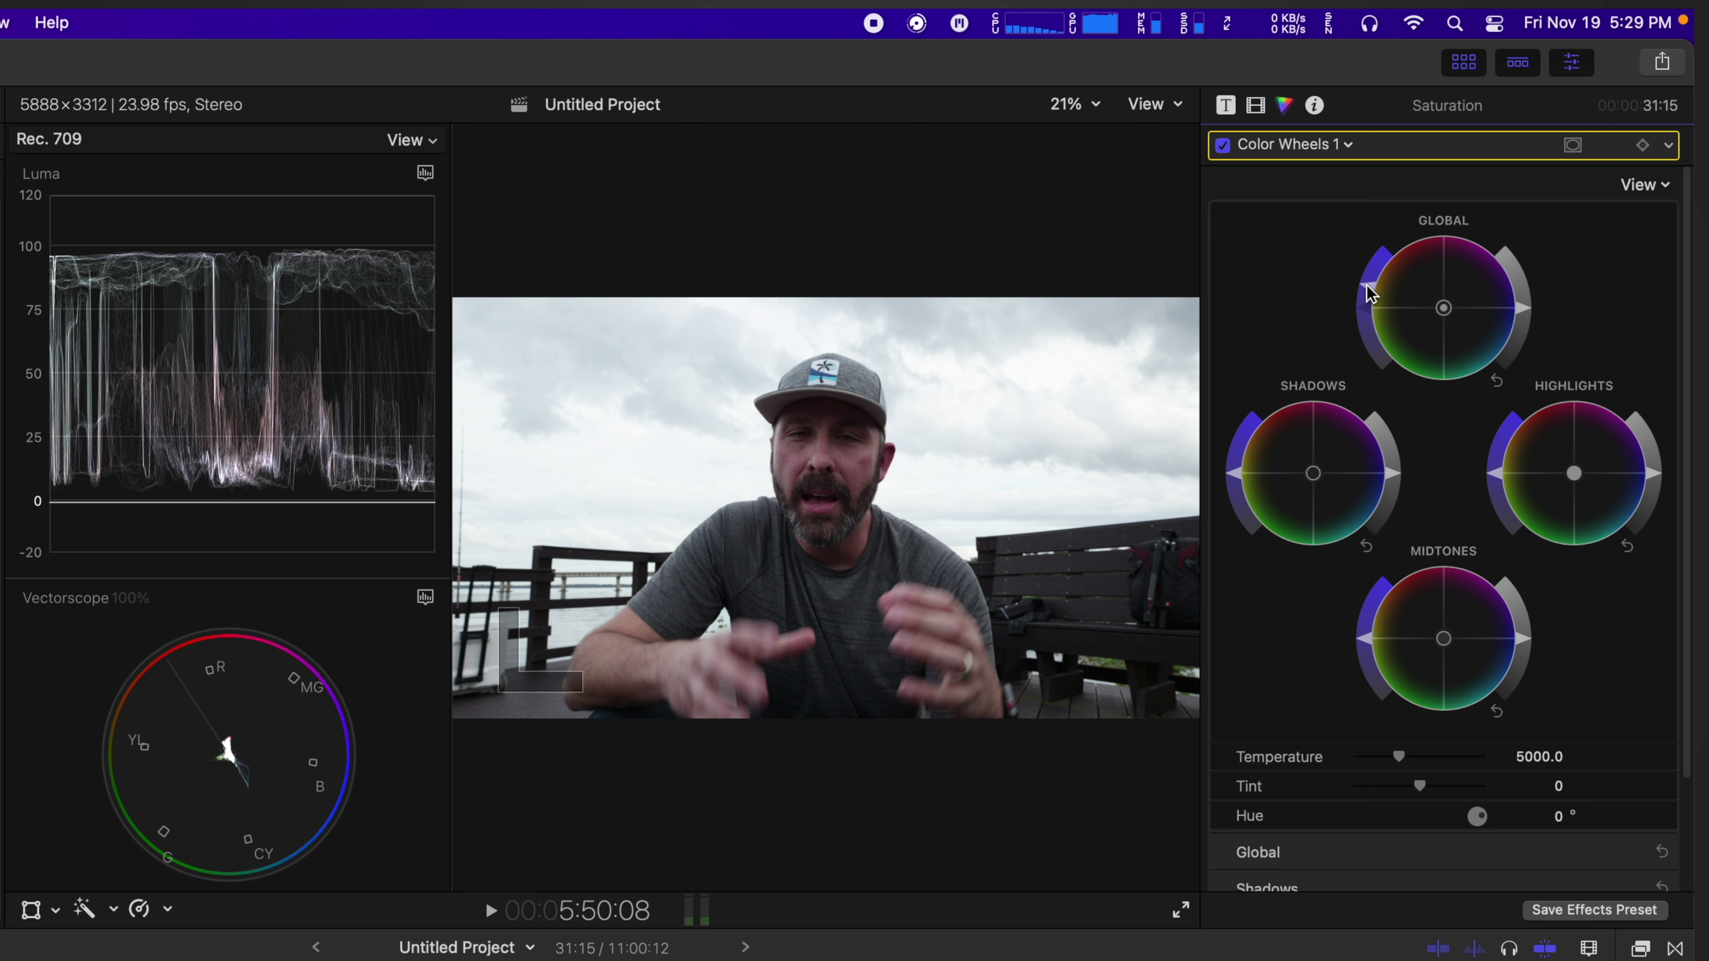
click(1369, 293)
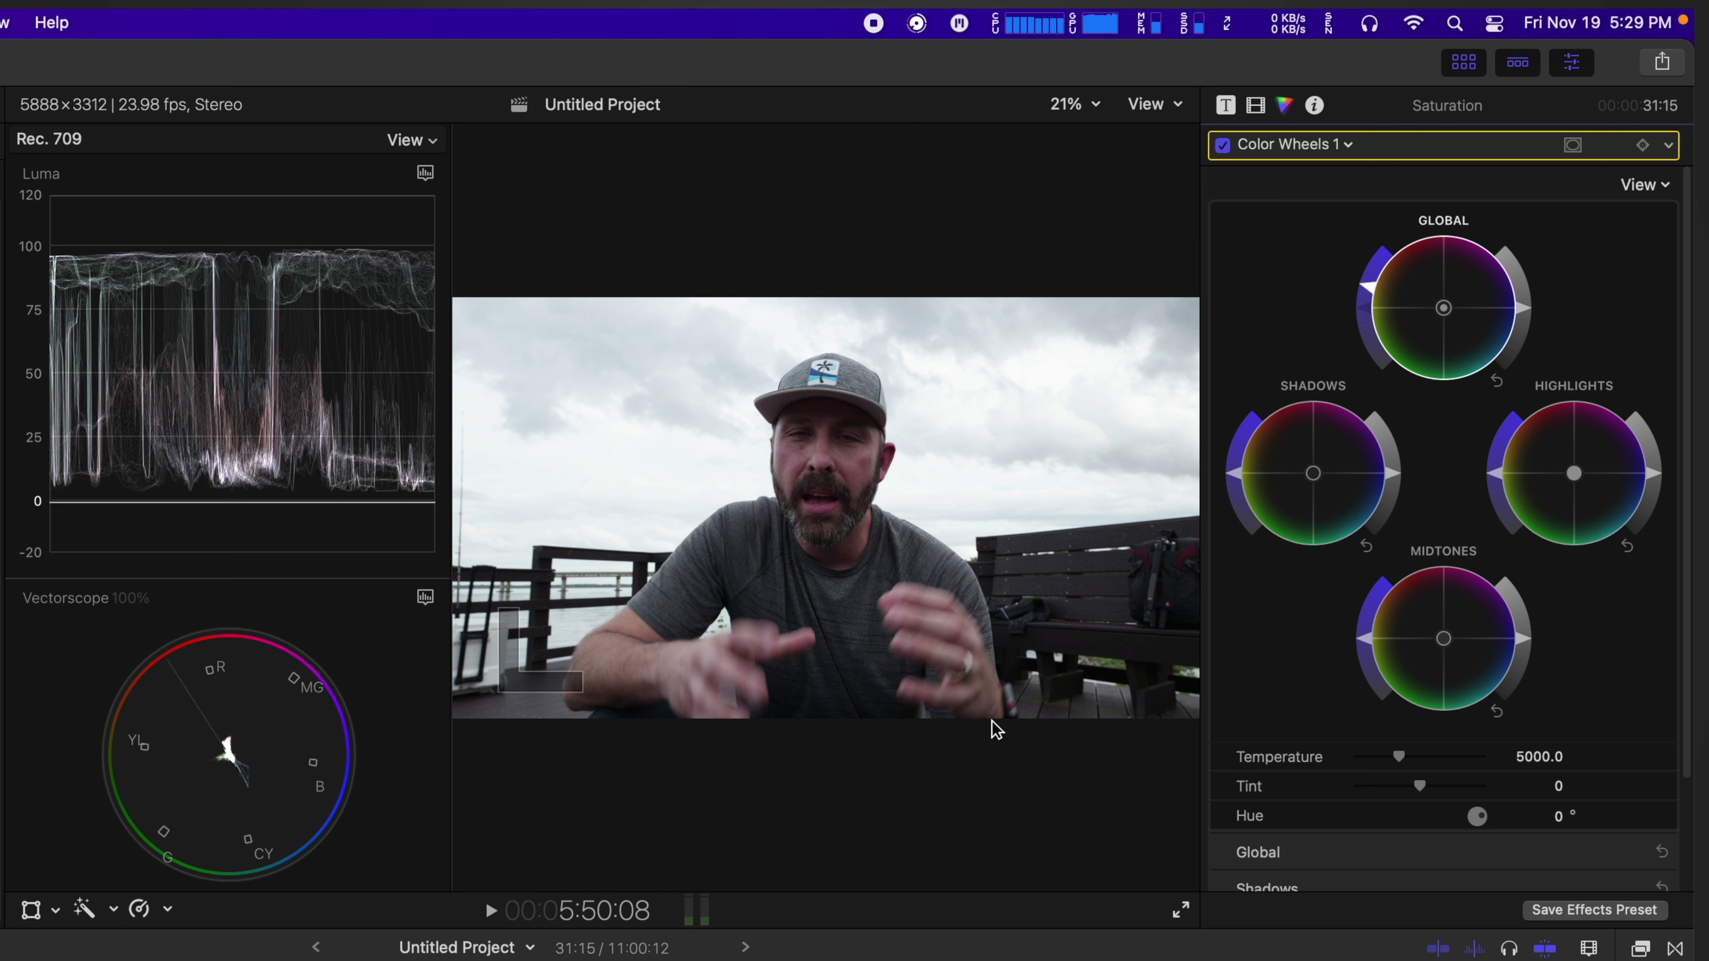
click(1229, 143)
click(1228, 143)
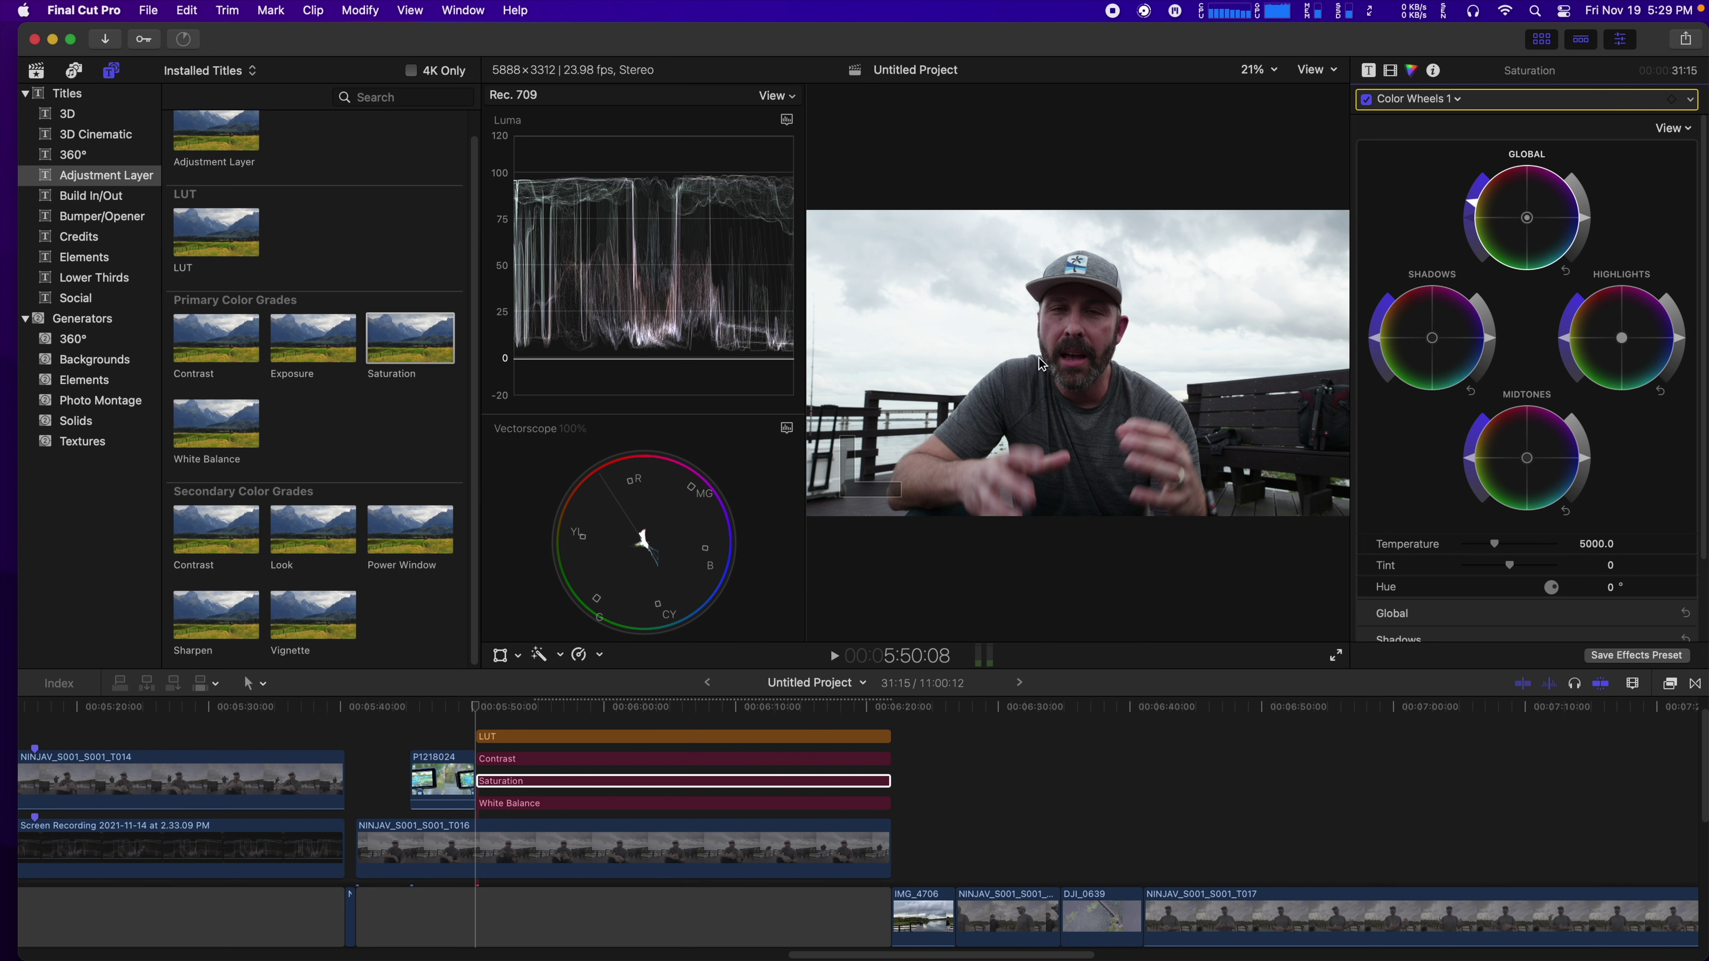
click(662, 778)
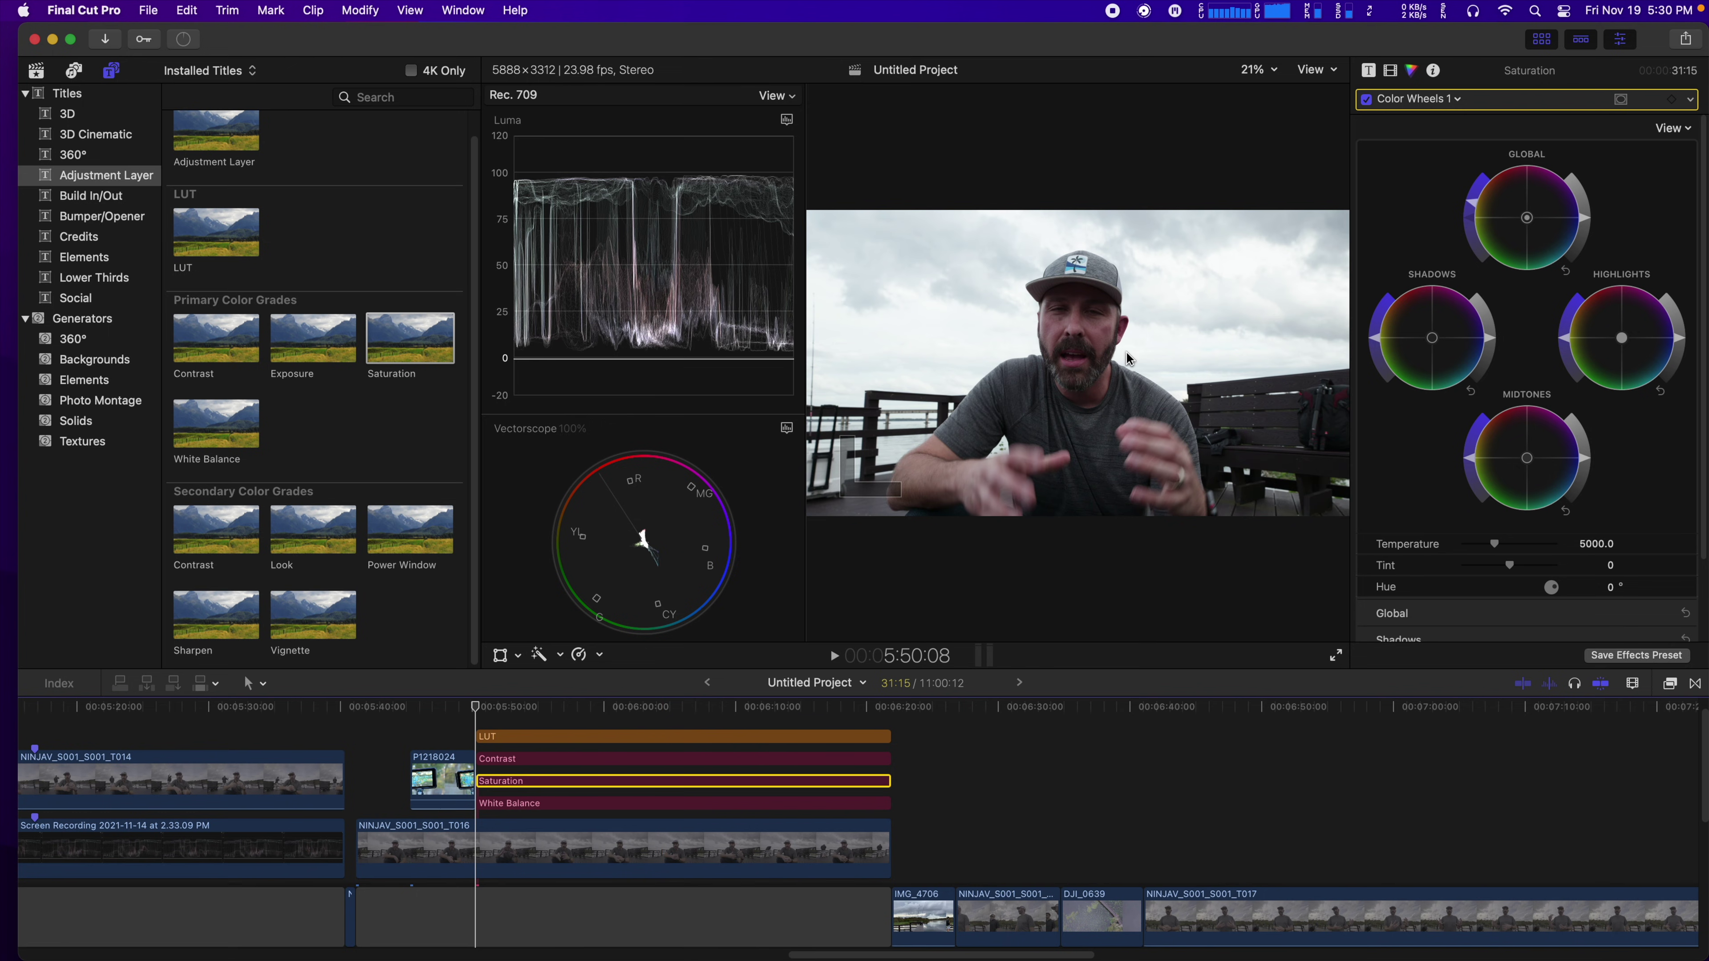
key(space)
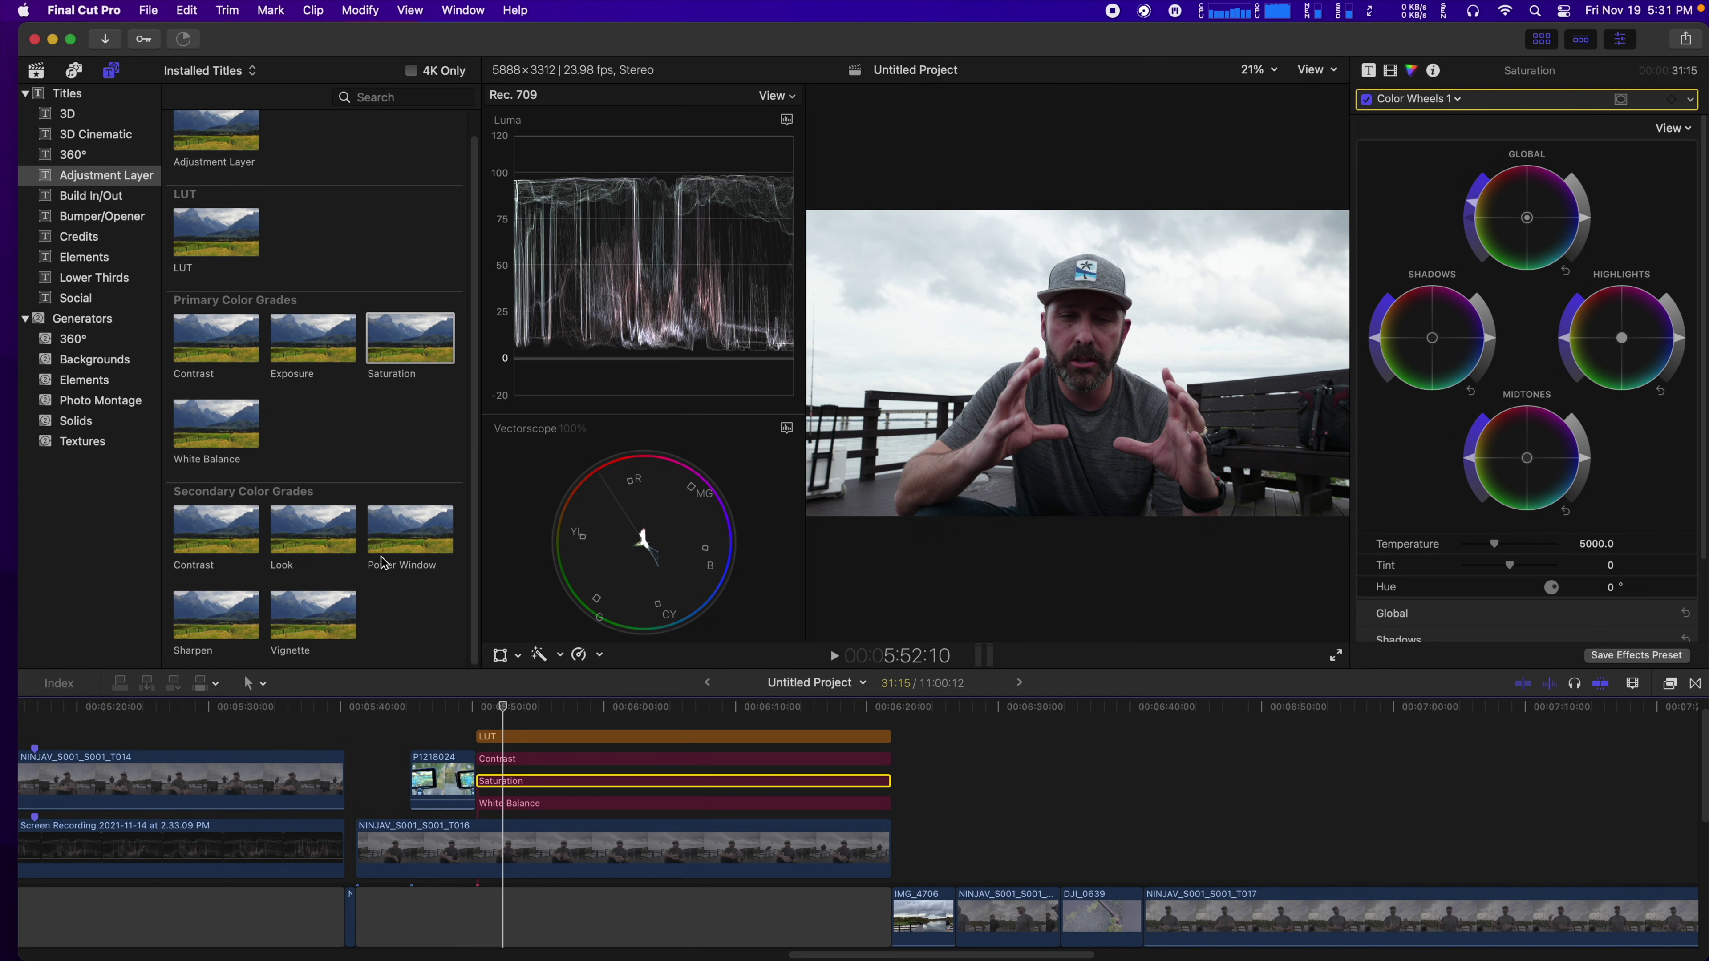
Place a Power Window title above the LUT title, extend it to 31:15, and assign it the SECONDARY video role.
drag(386, 546, 505, 727)
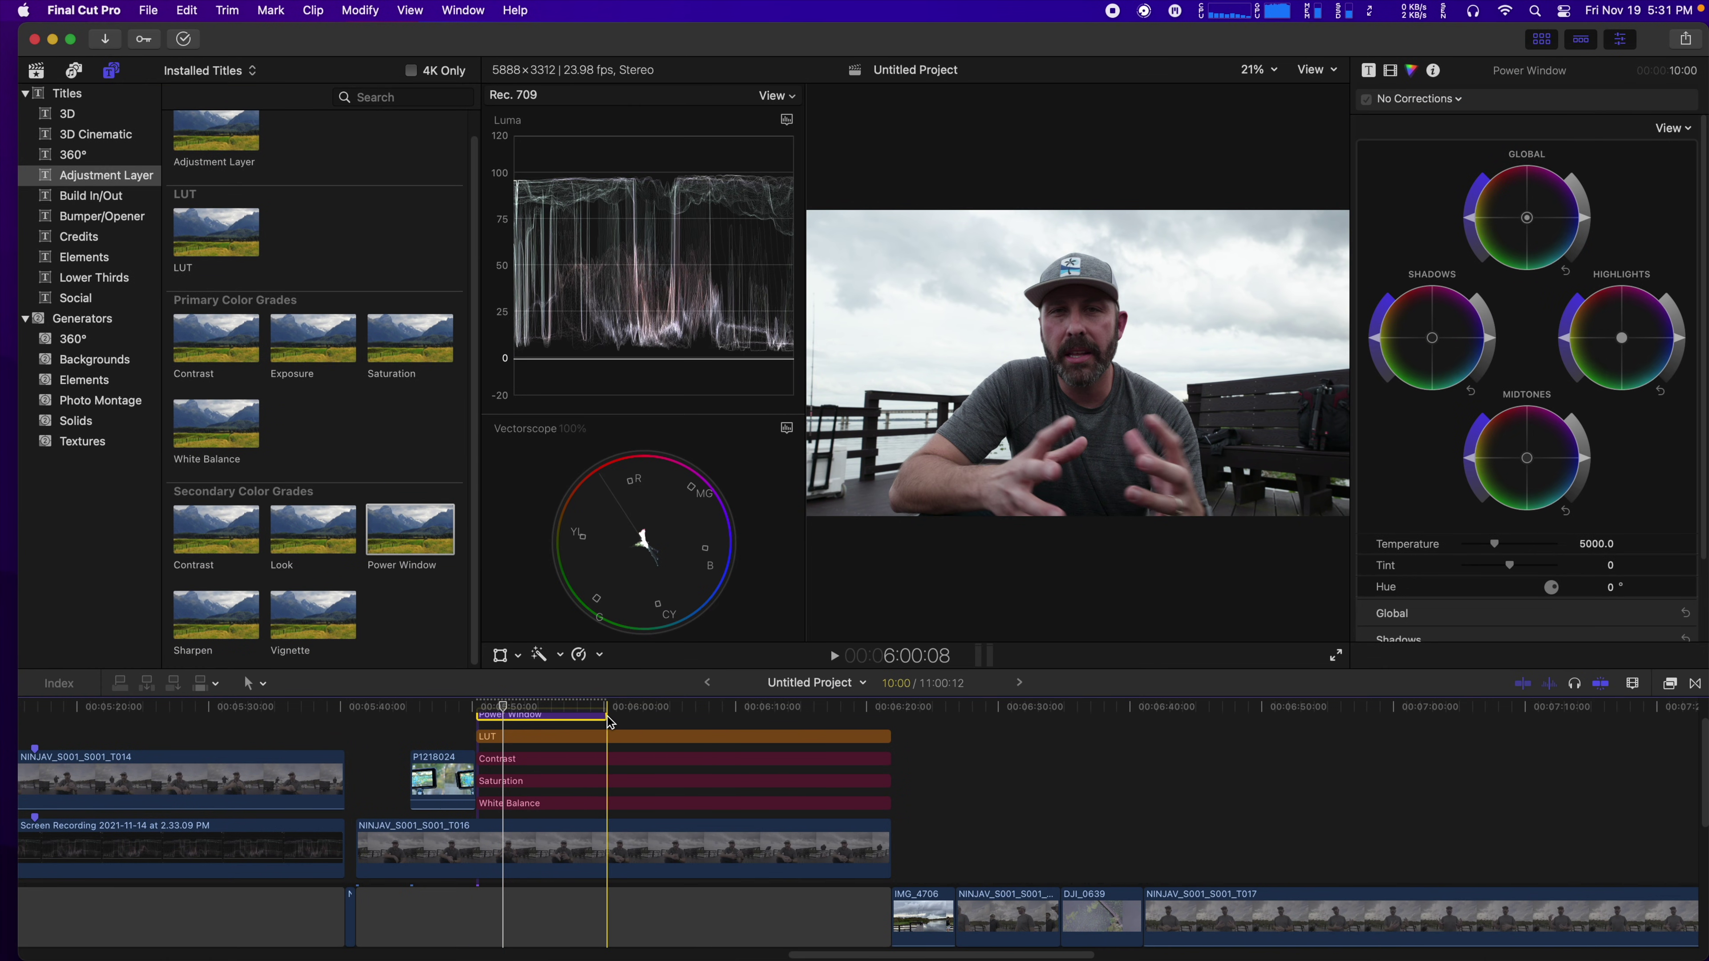
scroll(608, 720, up, 2)
drag(607, 755, 889, 757)
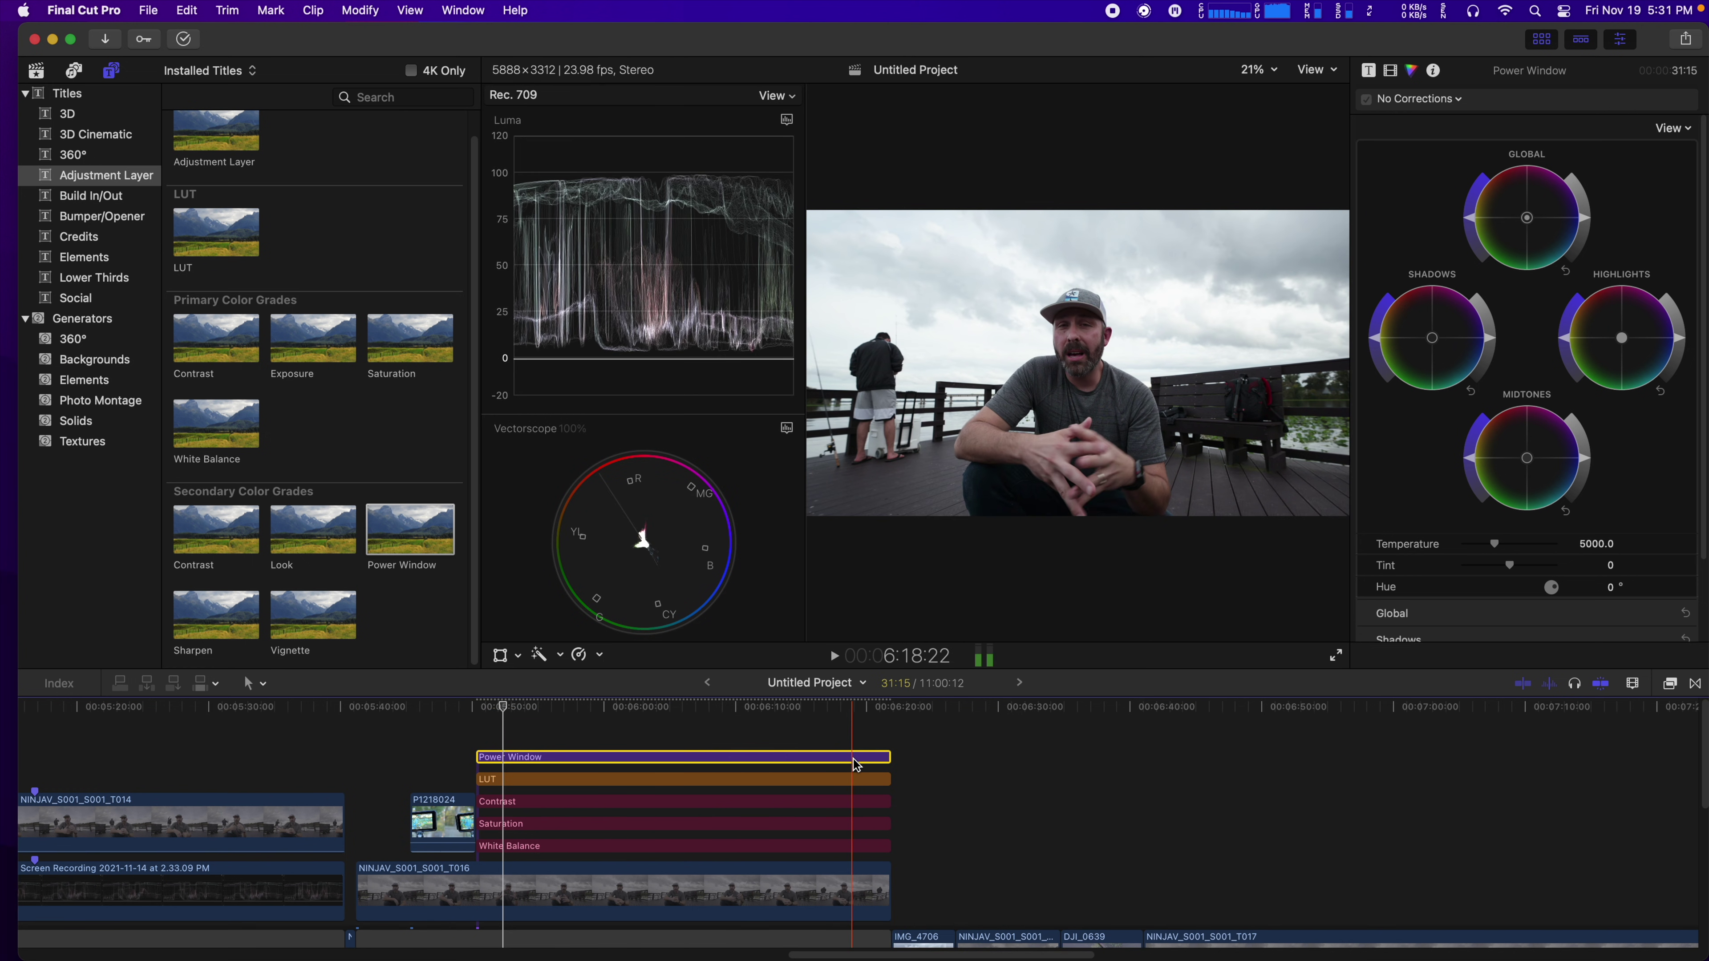
click(1433, 70)
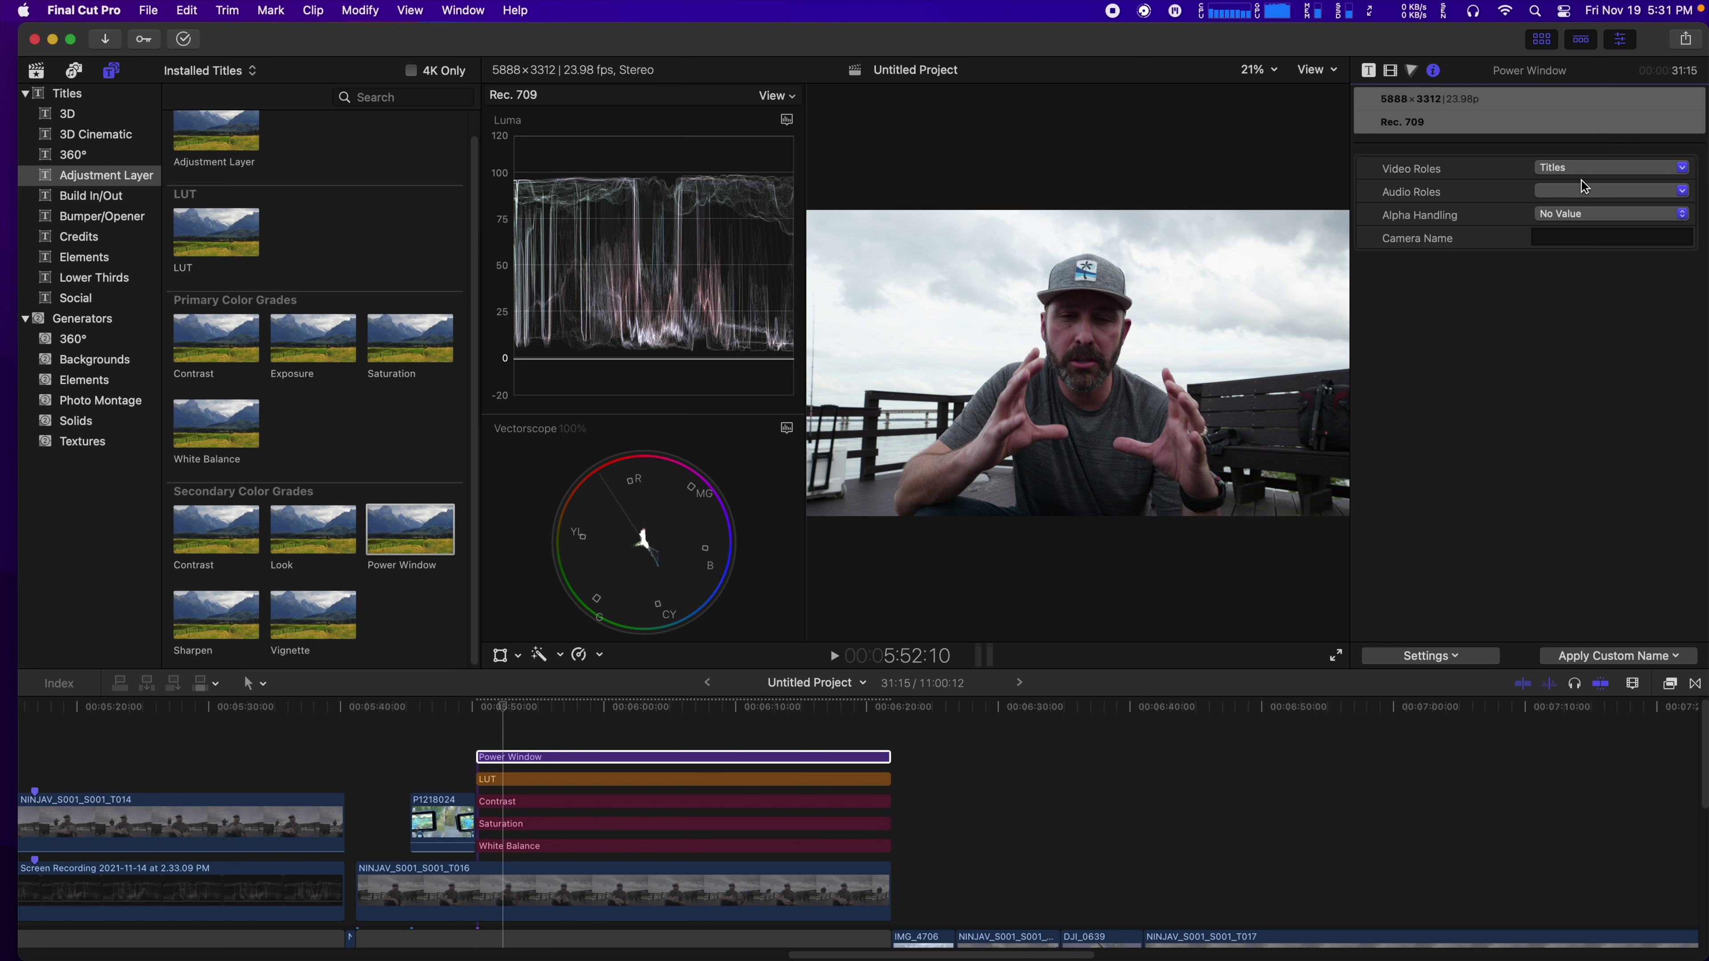
click(1608, 196)
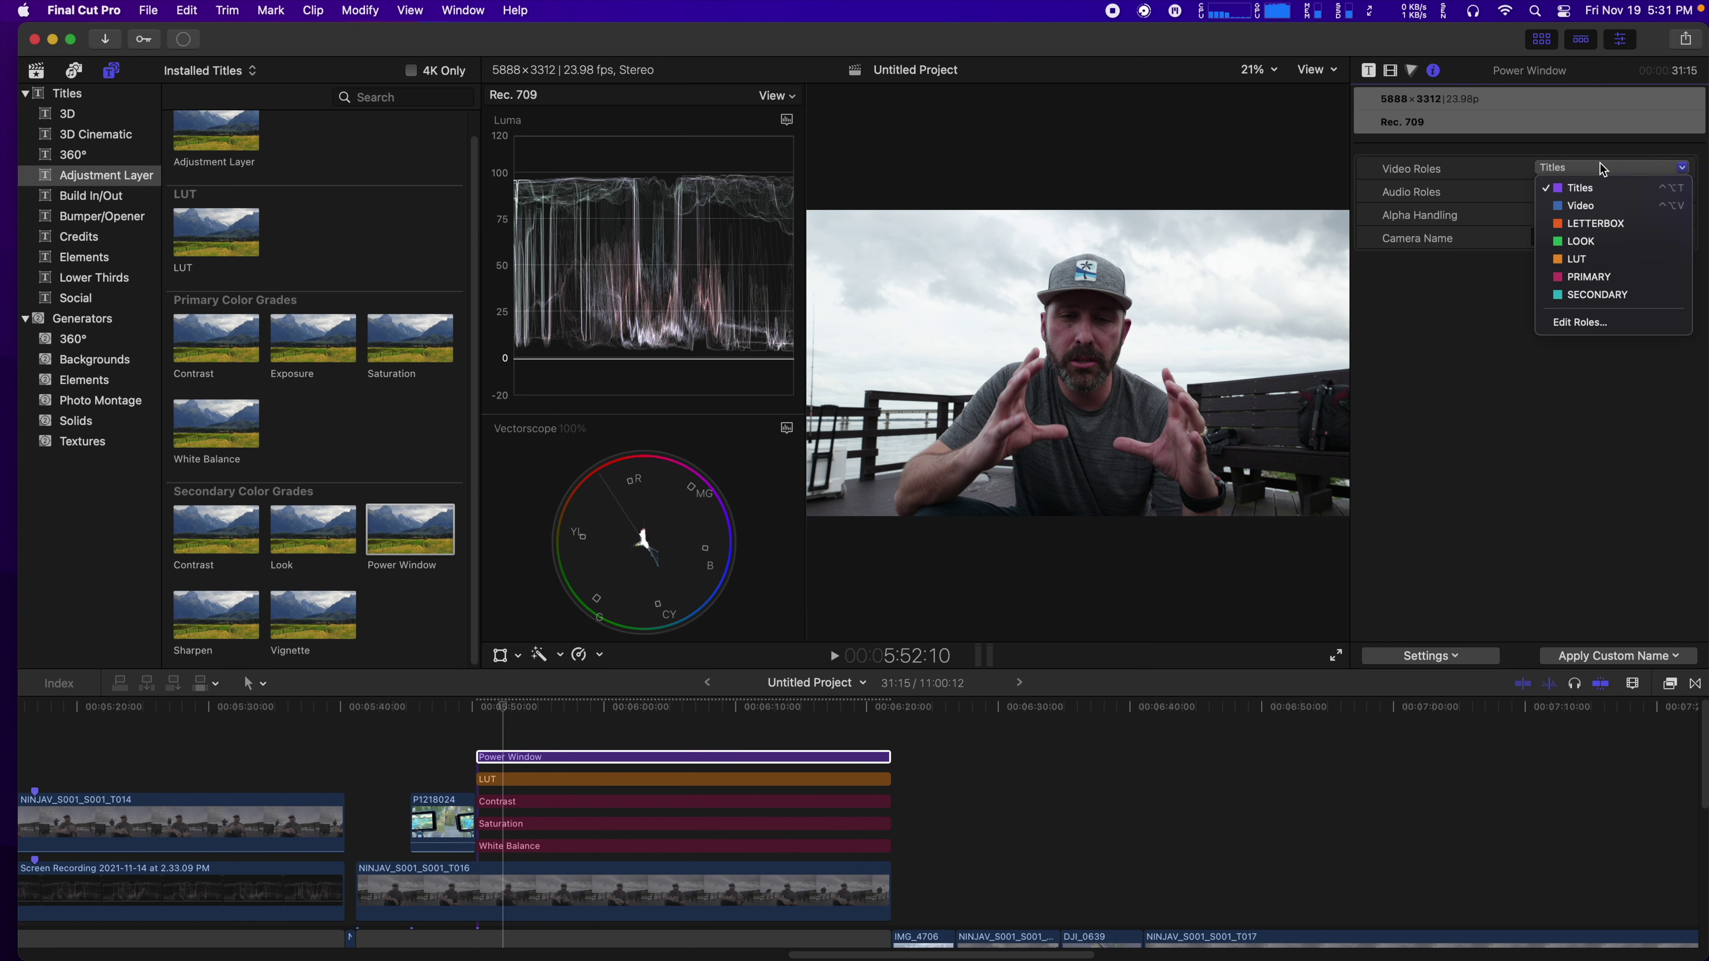
click(1614, 298)
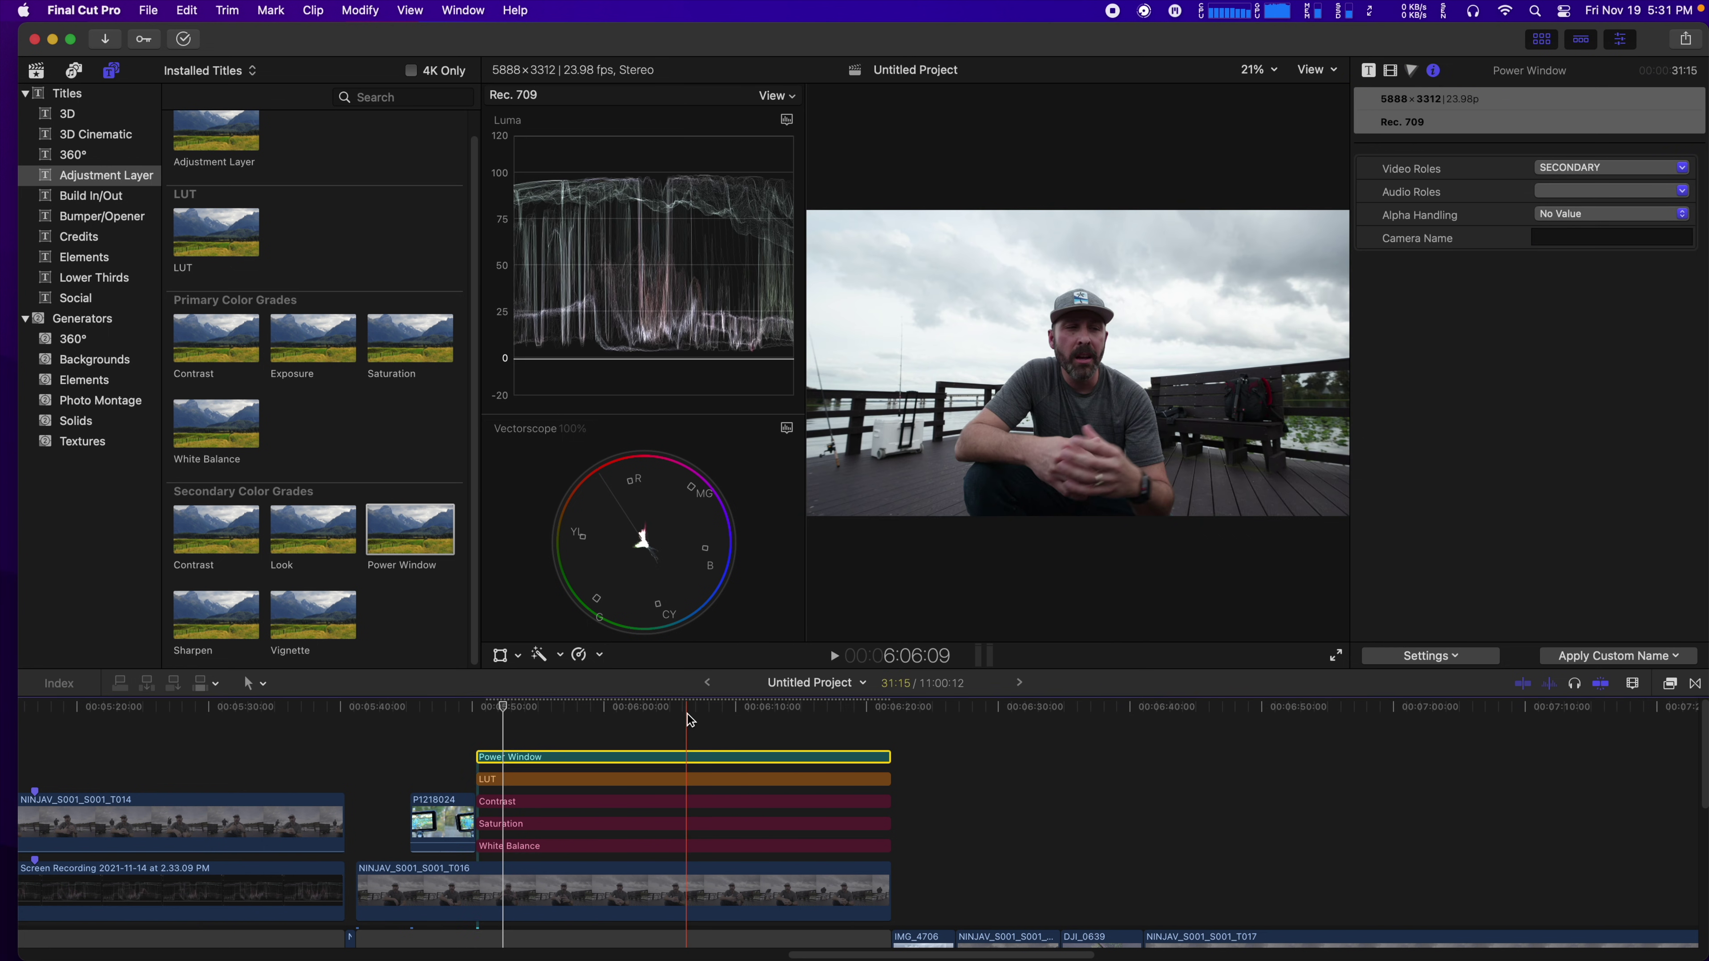
Brighten the Power Window title's midtones slightly with color wheels and add a shape mask to the correction.
click(1411, 70)
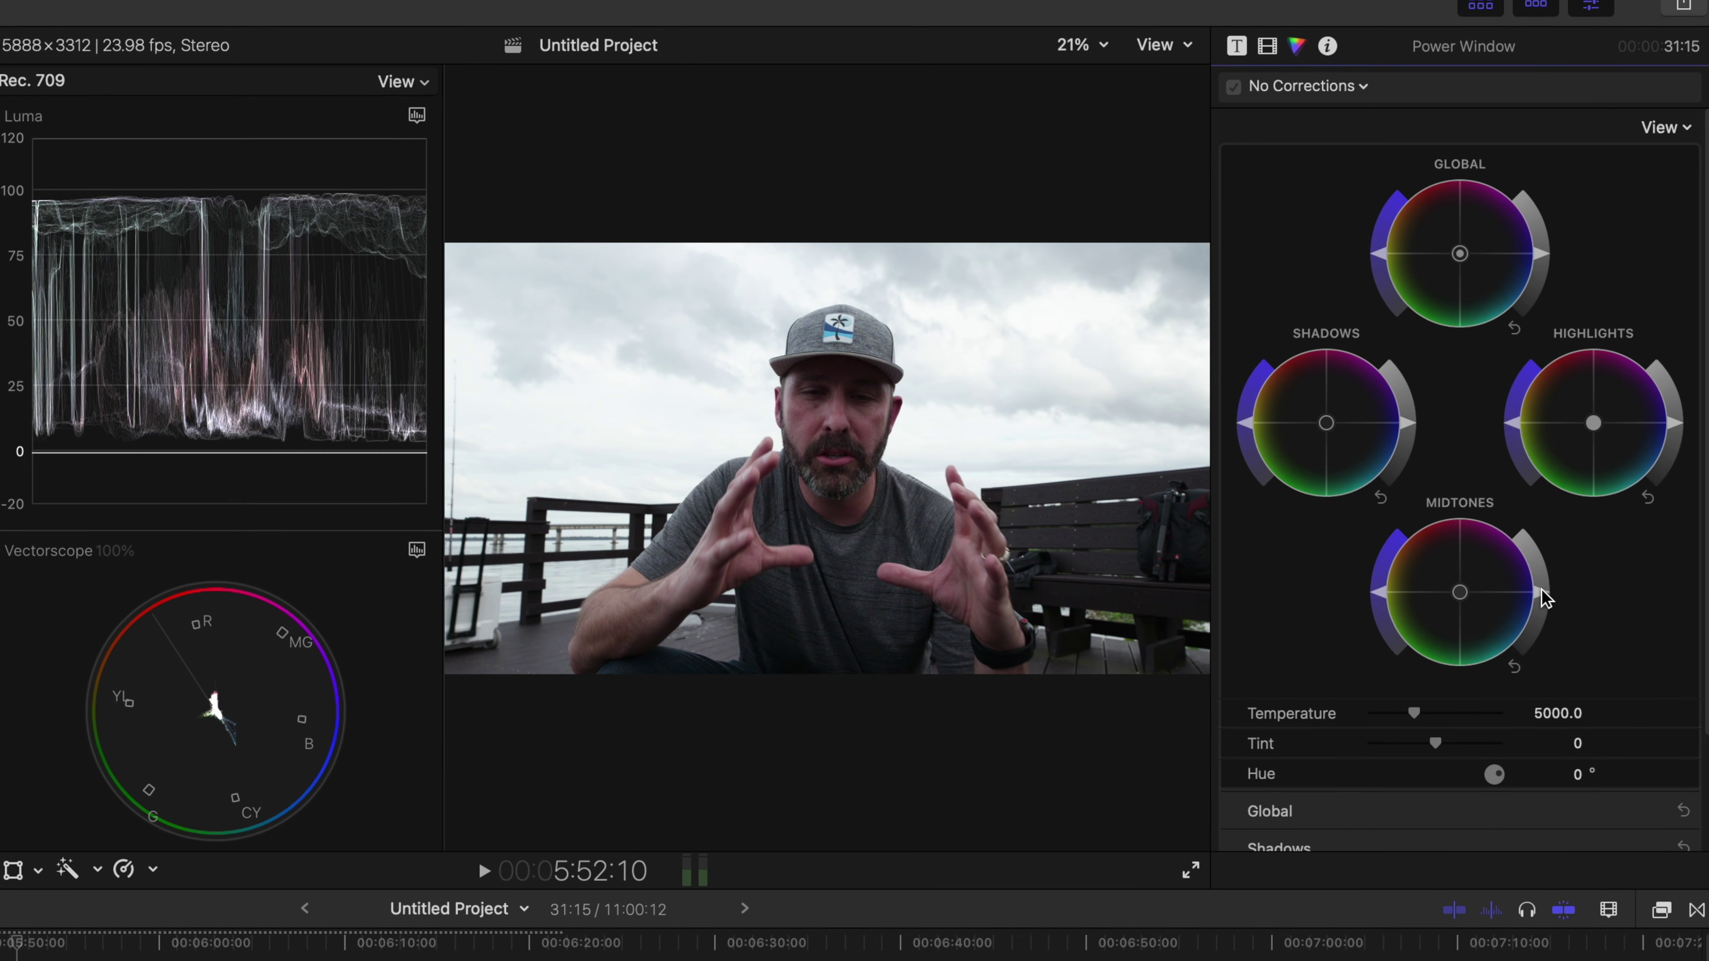
drag(1546, 597, 1546, 582)
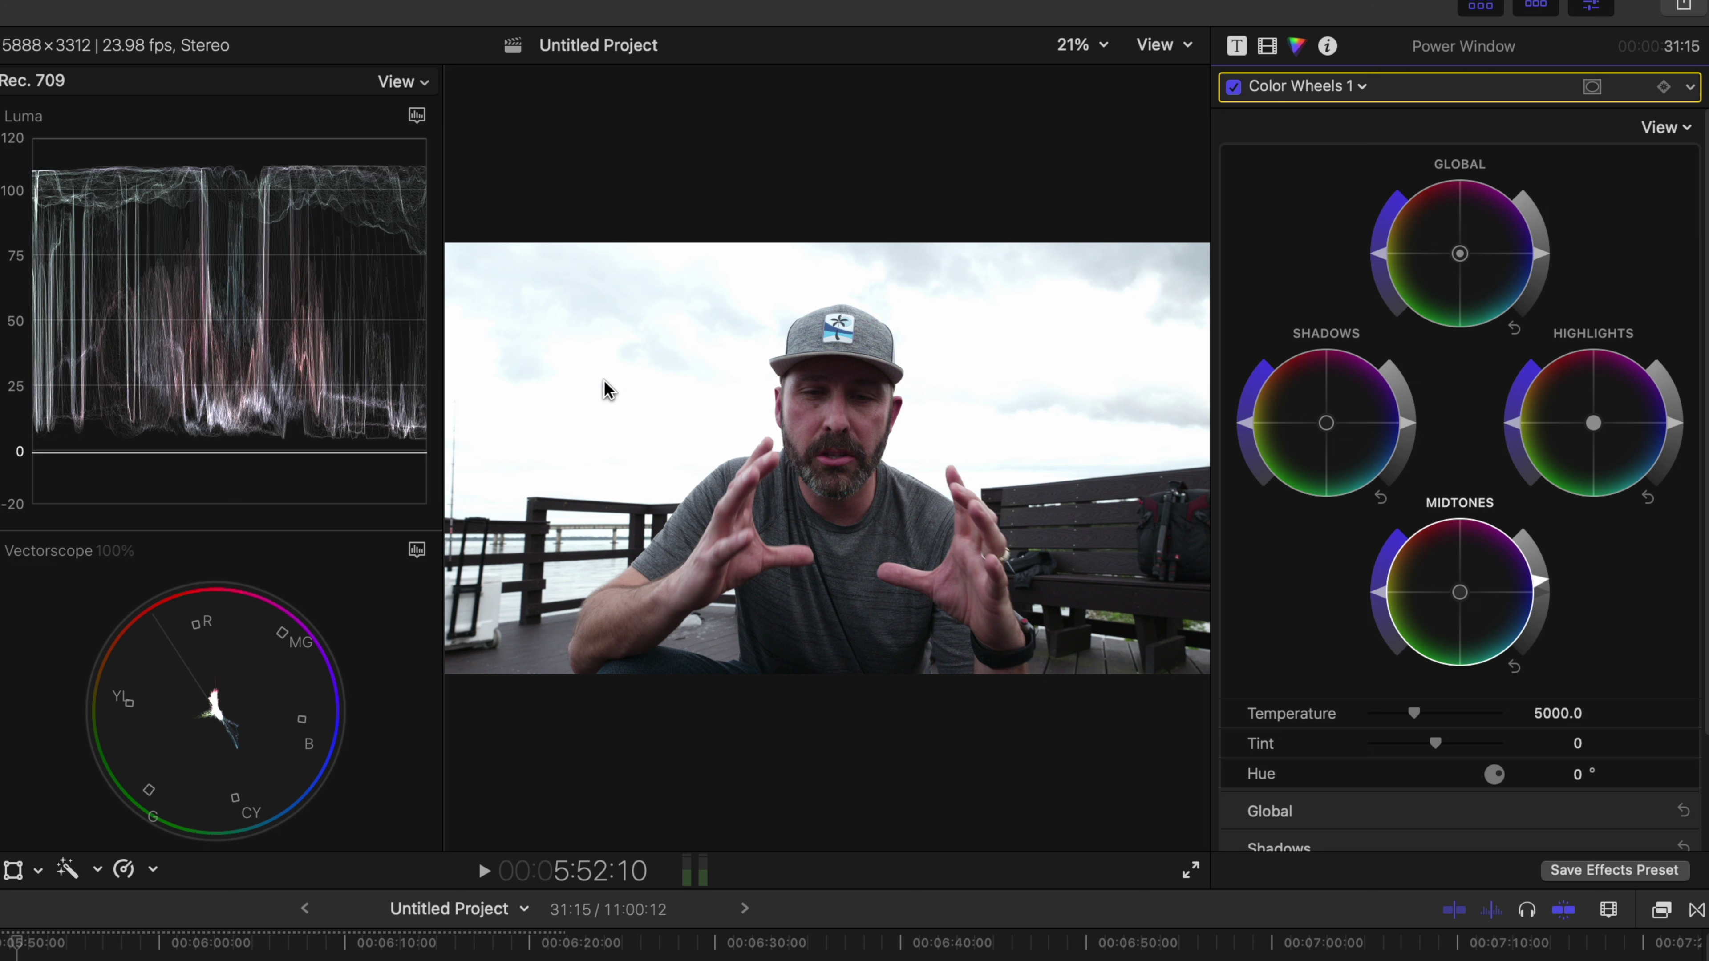
click(1594, 91)
click(1517, 105)
Reshape the mask into a tall ellipse over the man's face and torso and widen its feathered edge well beyond his body.
drag(828, 458, 842, 457)
drag(851, 560, 850, 638)
drag(846, 474, 850, 545)
drag(955, 528, 841, 526)
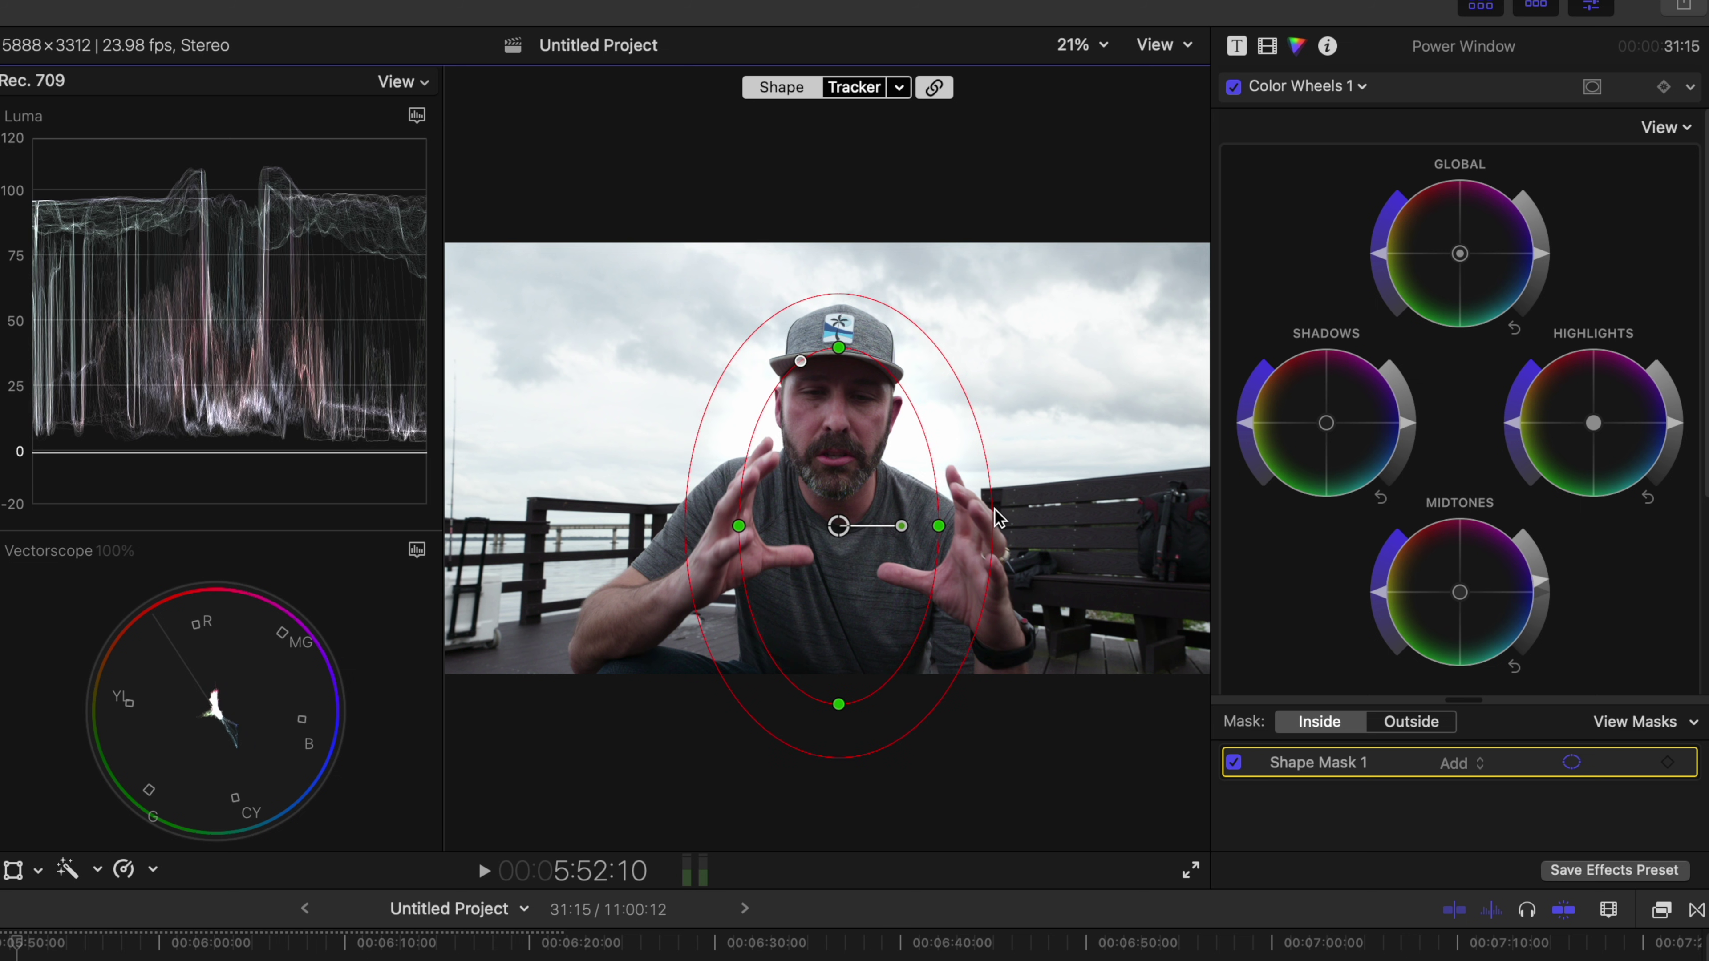
drag(1009, 522, 1116, 538)
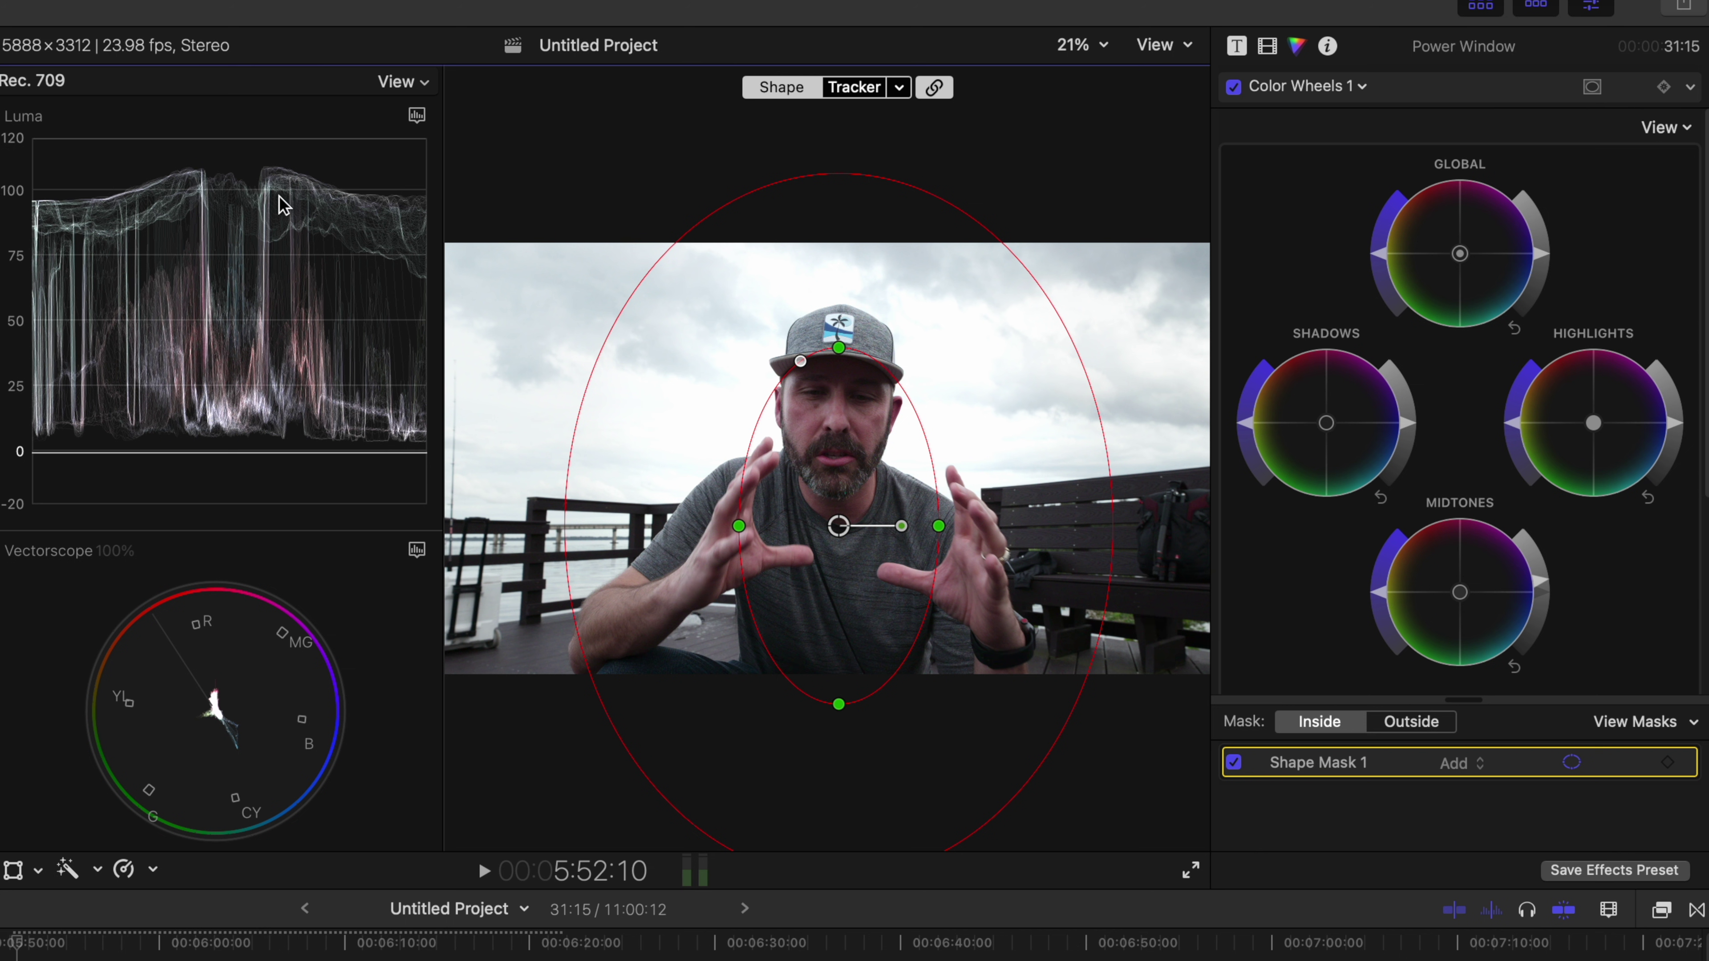
Inside the mask, lower the highlights and raise the midtones and global saturation slightly, comparing the correction on and off.
mouse_move(1678, 424)
mouse_down()
mouse_move(1678, 454)
mouse_move(1674, 437)
mouse_up()
drag(1541, 596, 1541, 582)
click(1518, 97)
click(1234, 87)
click(1234, 87)
click(1234, 87)
click(1234, 87)
click(1234, 86)
click(1234, 86)
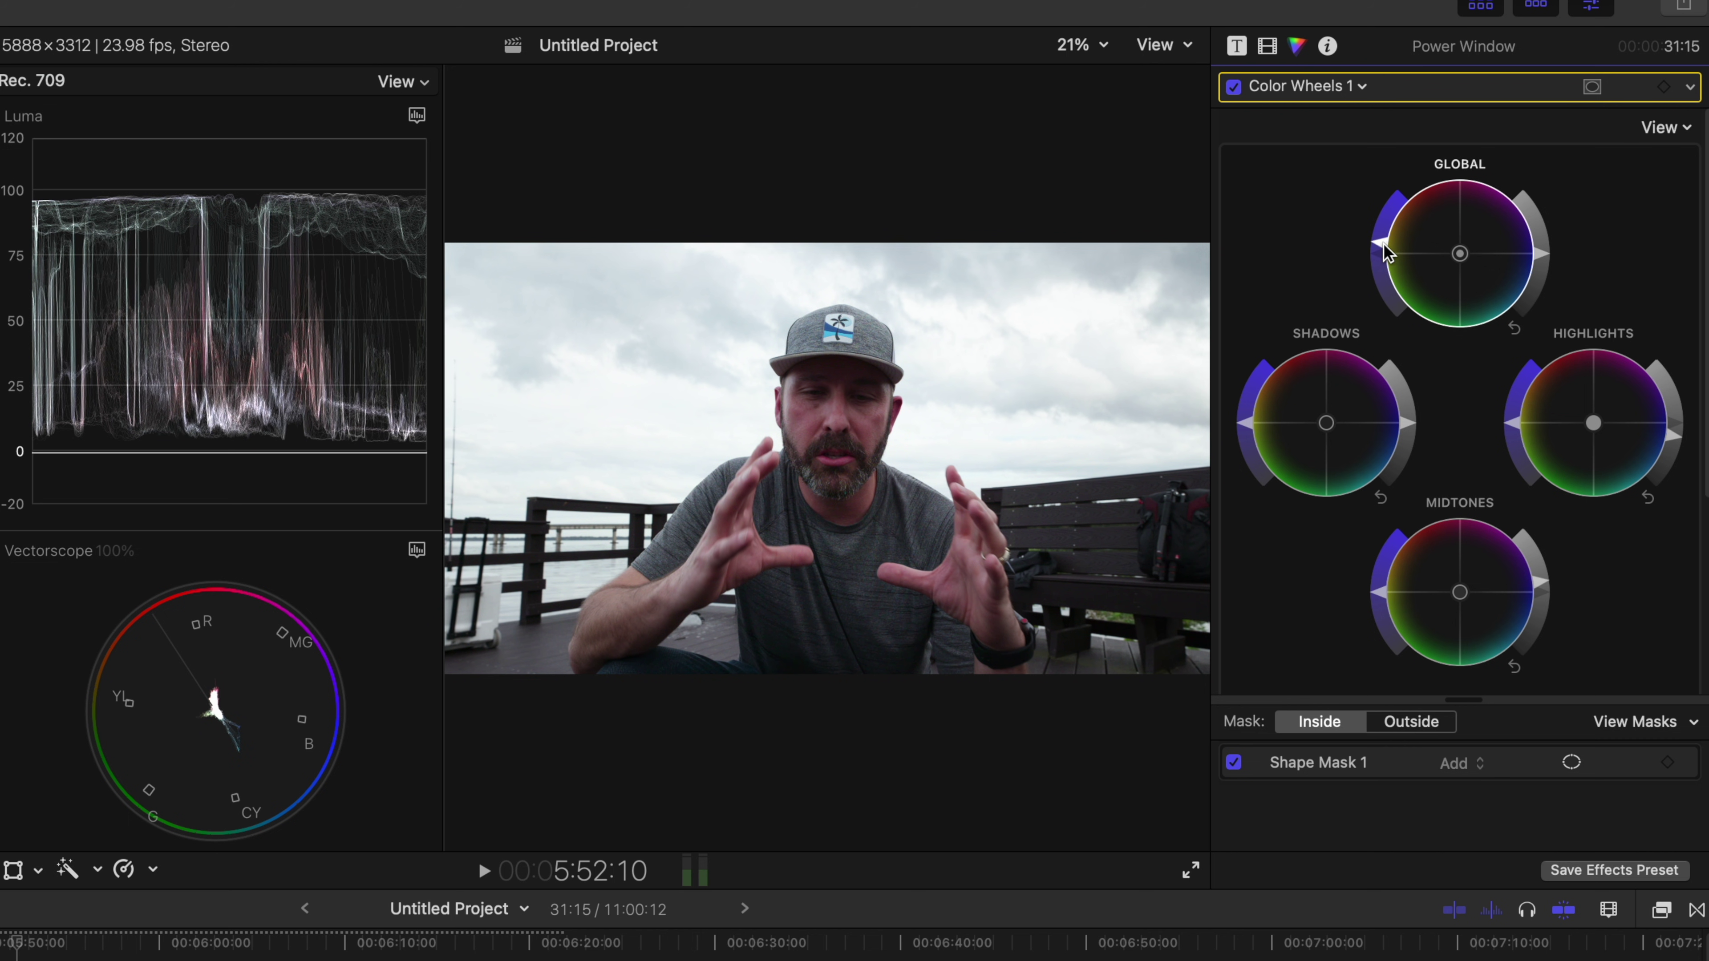
Compare the image with and without the Power Window's inside-mask color correction.
click(1234, 88)
click(1234, 87)
click(1234, 88)
click(1234, 88)
click(1234, 88)
click(1234, 87)
click(1234, 88)
click(1234, 88)
click(1234, 88)
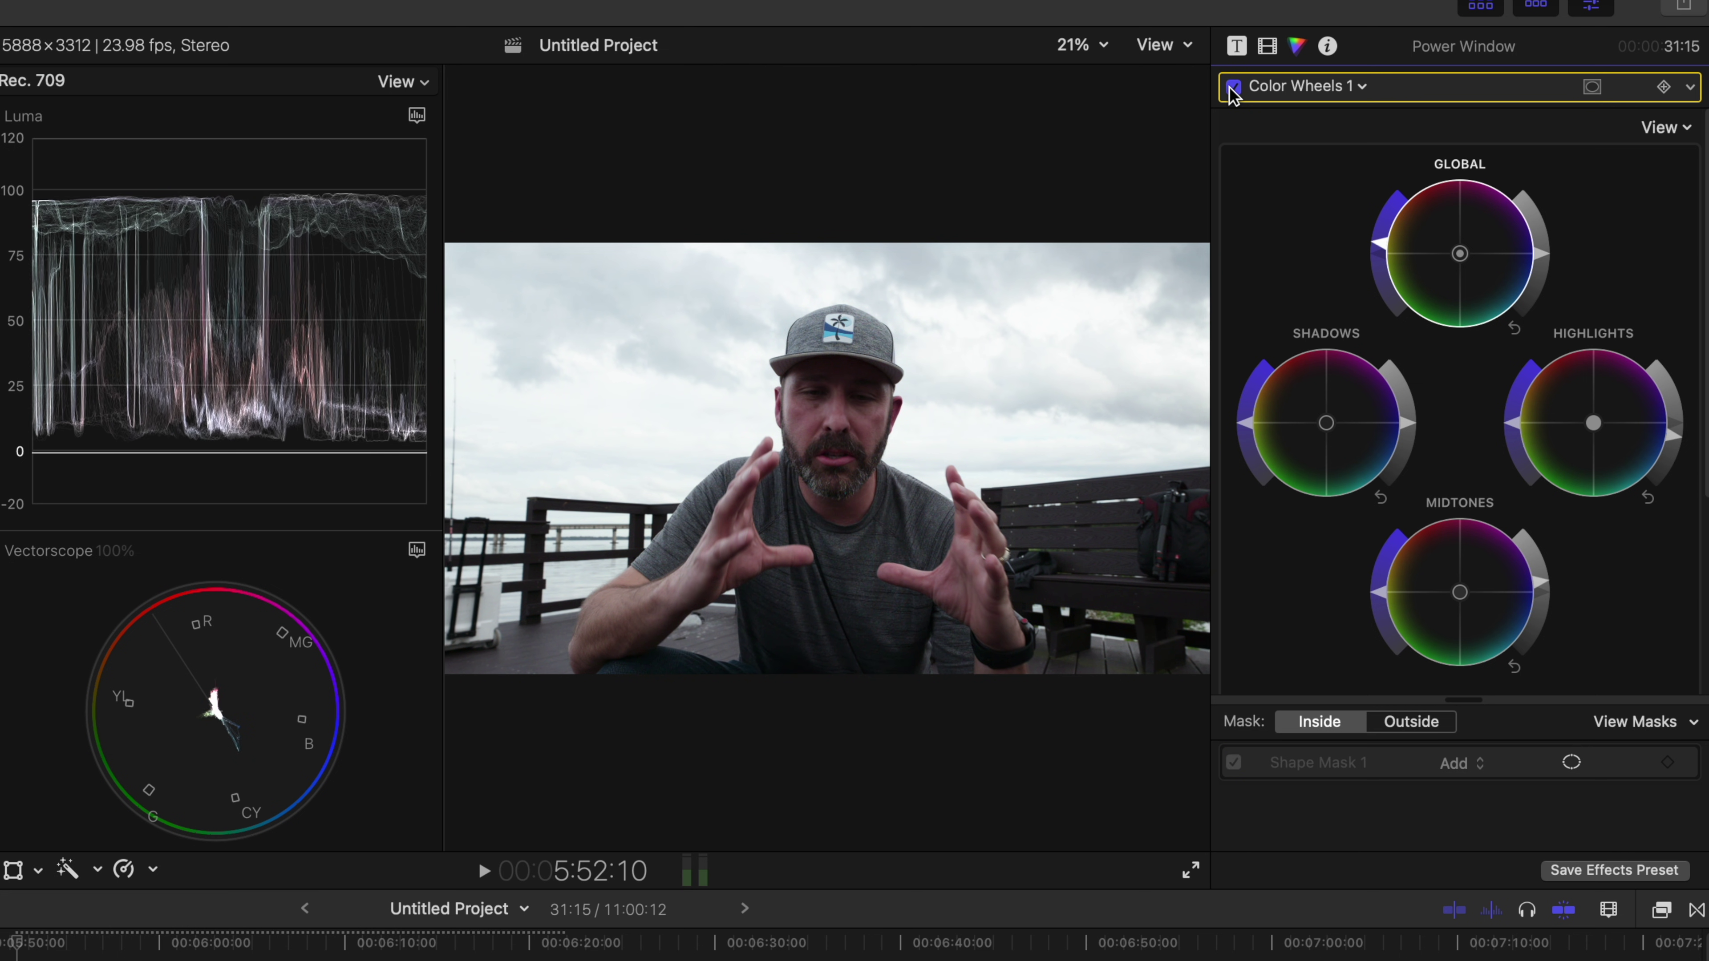
click(1234, 88)
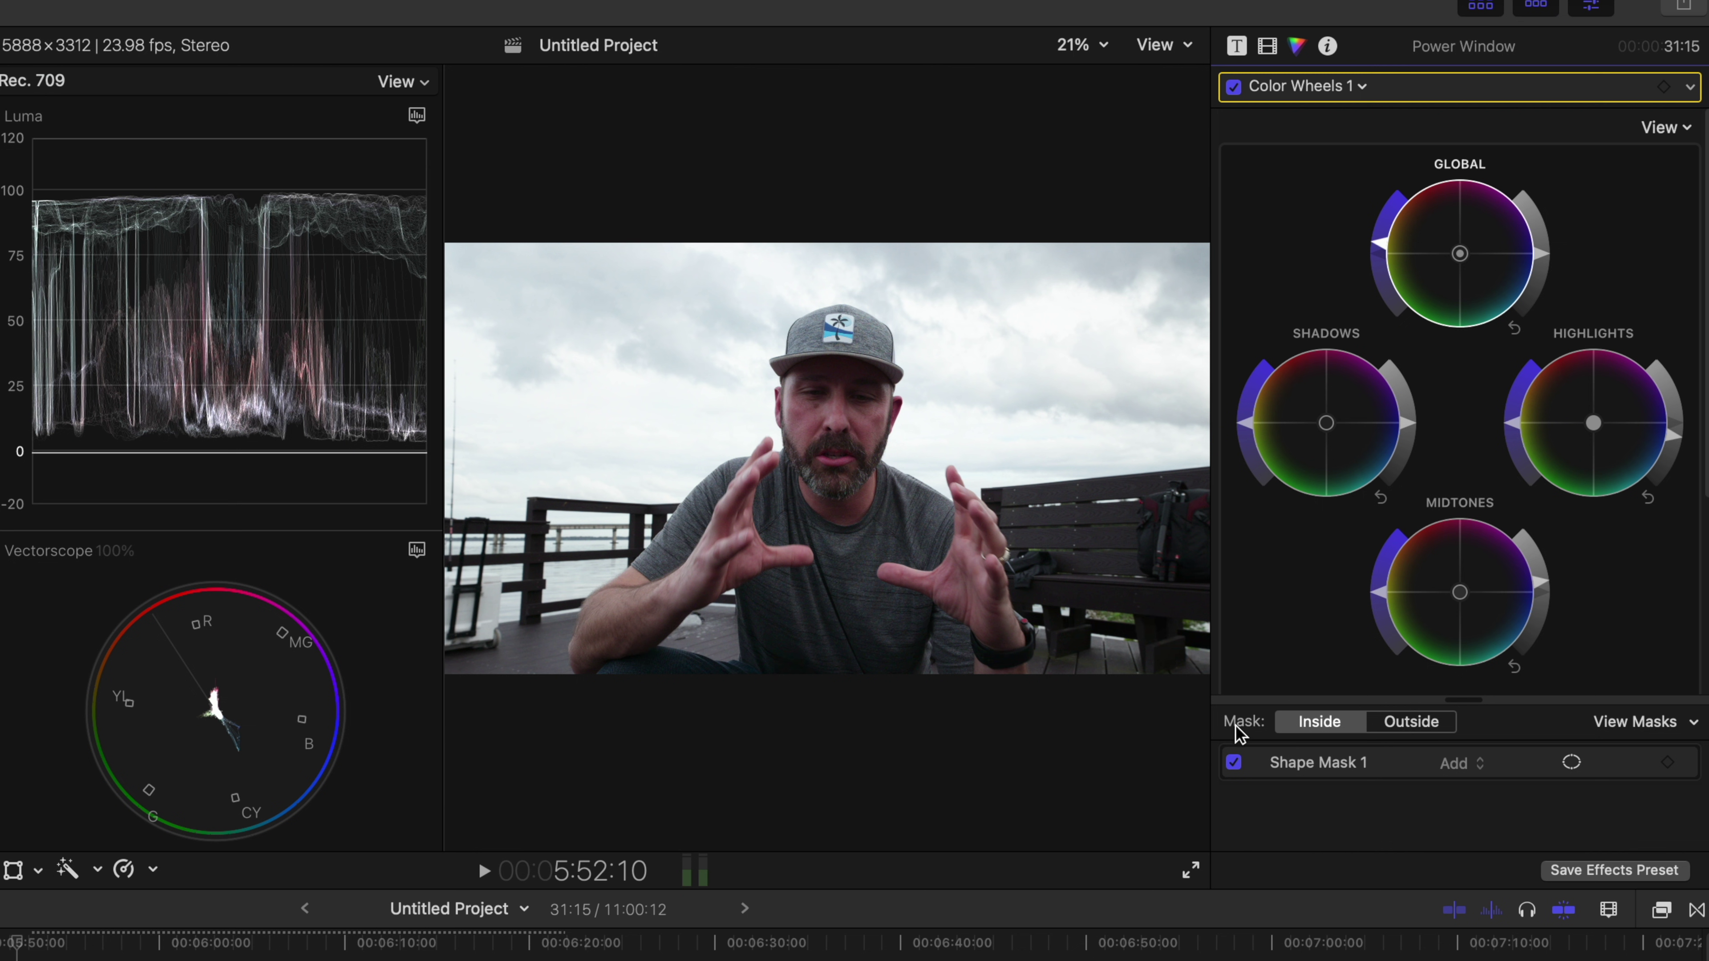
Outside the mask, darken the global and midtone levels slightly, lift the highlights a little, and compare the correction on and off.
click(1411, 725)
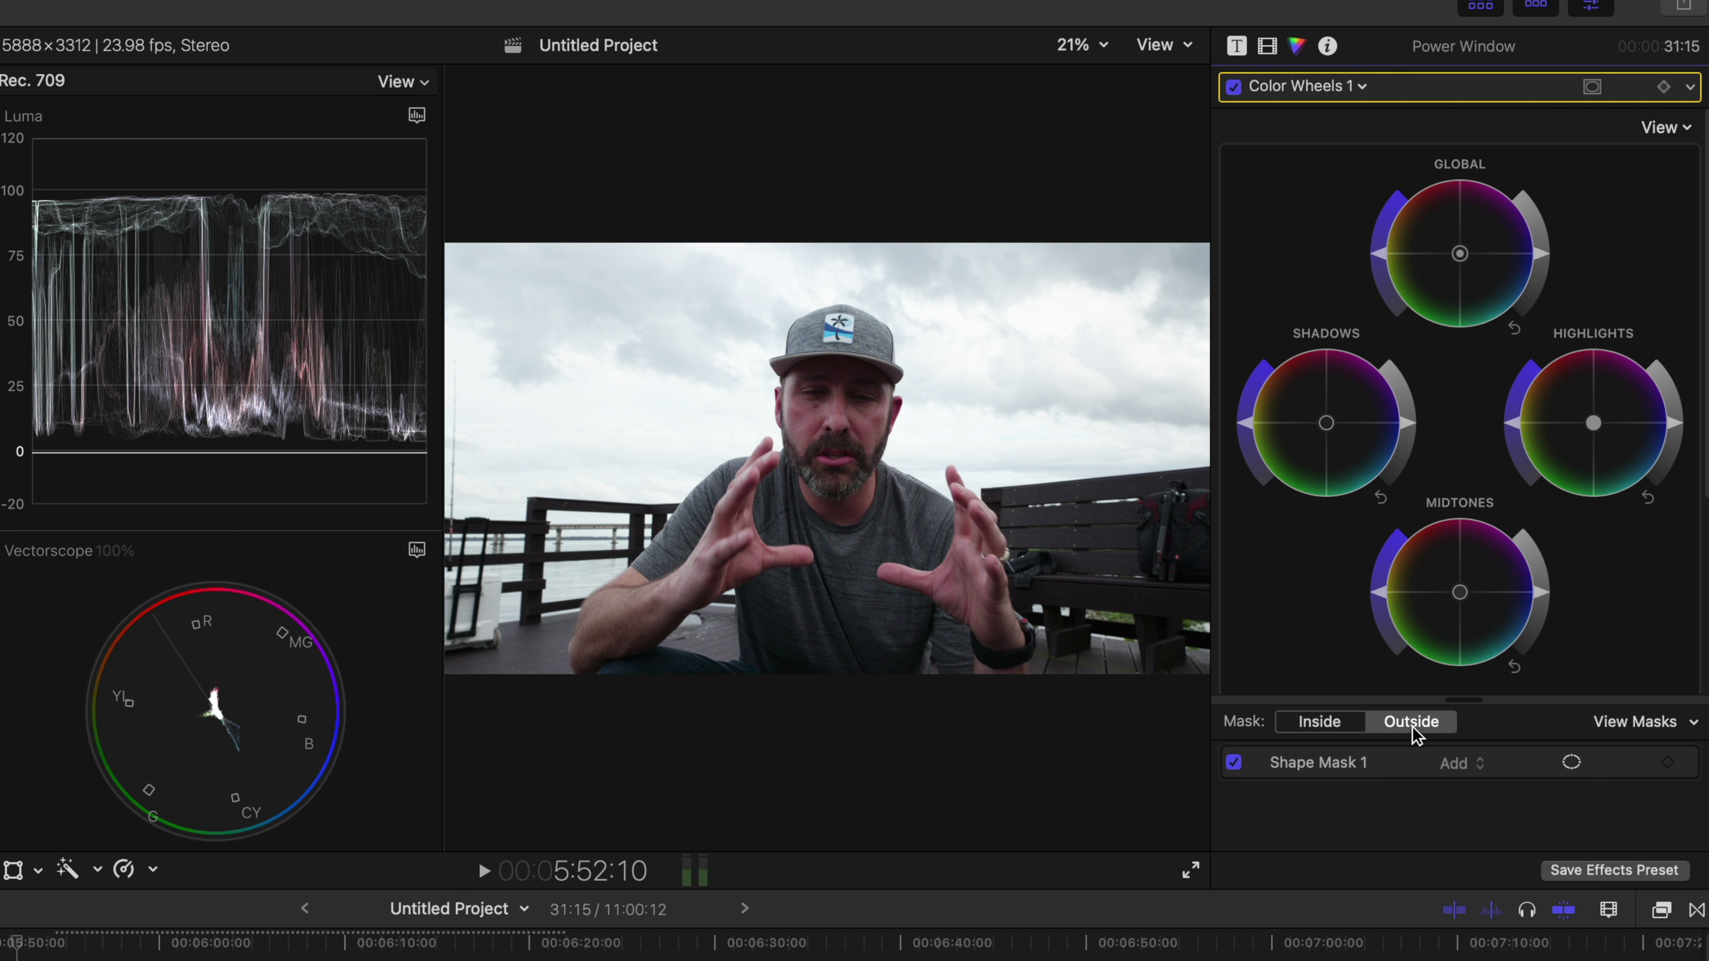
drag(1541, 253, 1546, 263)
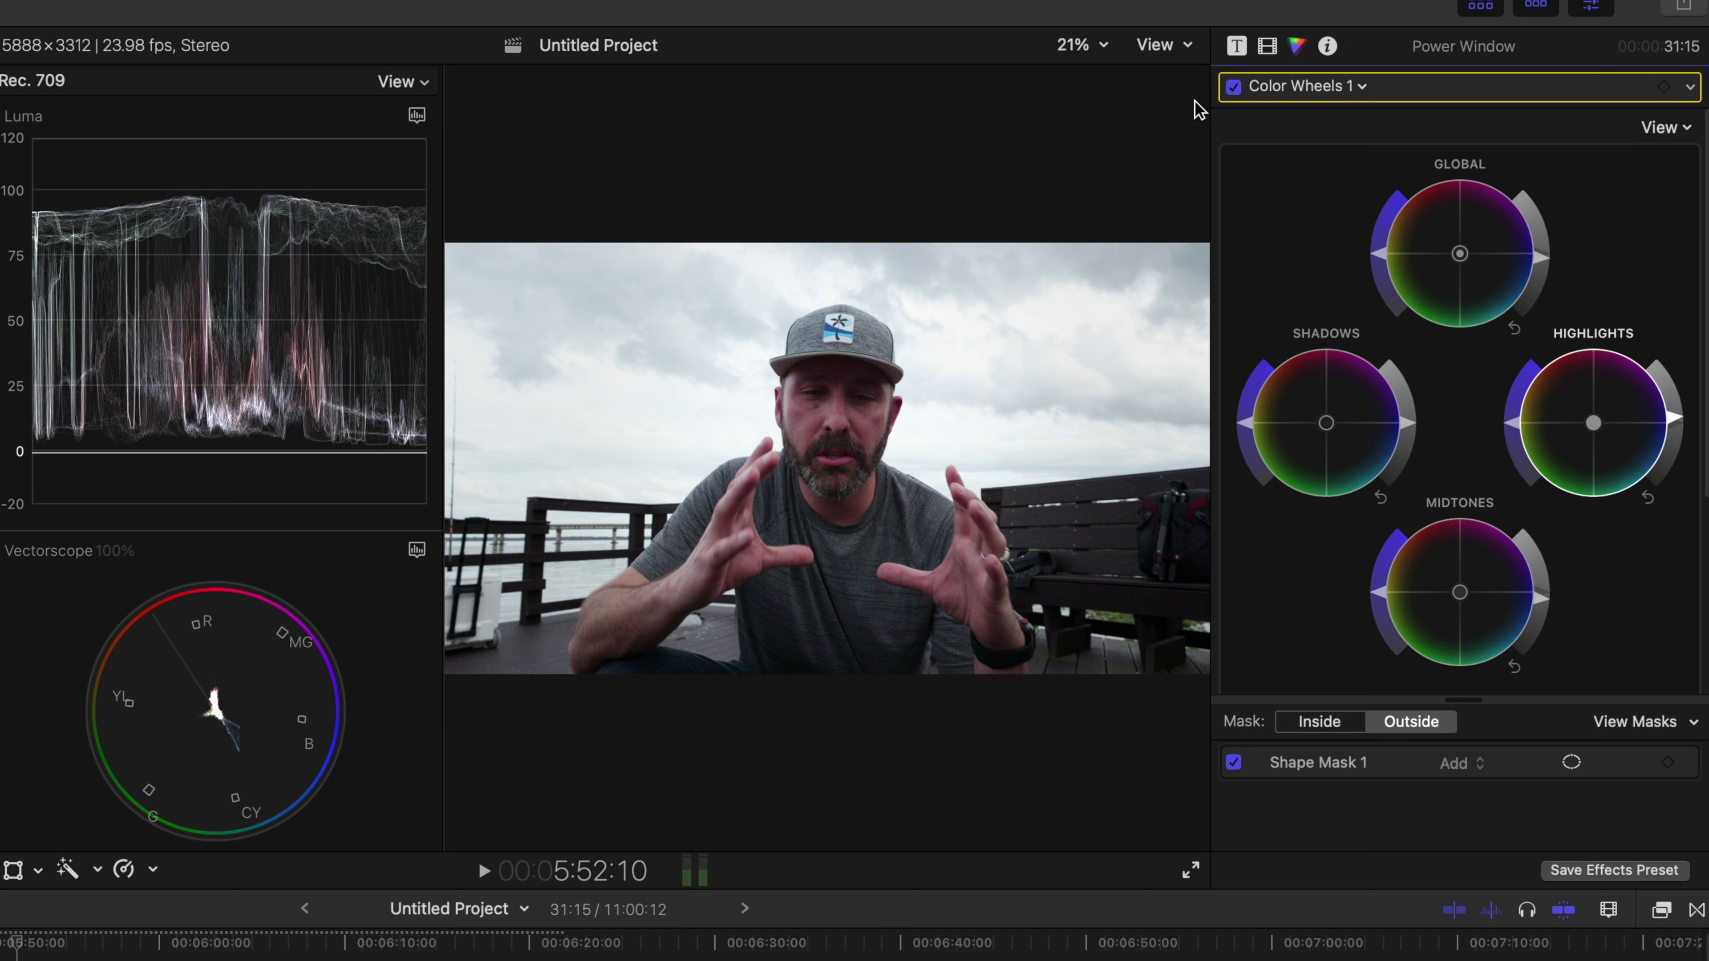
click(1237, 87)
click(1237, 88)
click(1237, 87)
click(1235, 87)
click(1235, 88)
click(1236, 88)
click(1235, 88)
click(1235, 88)
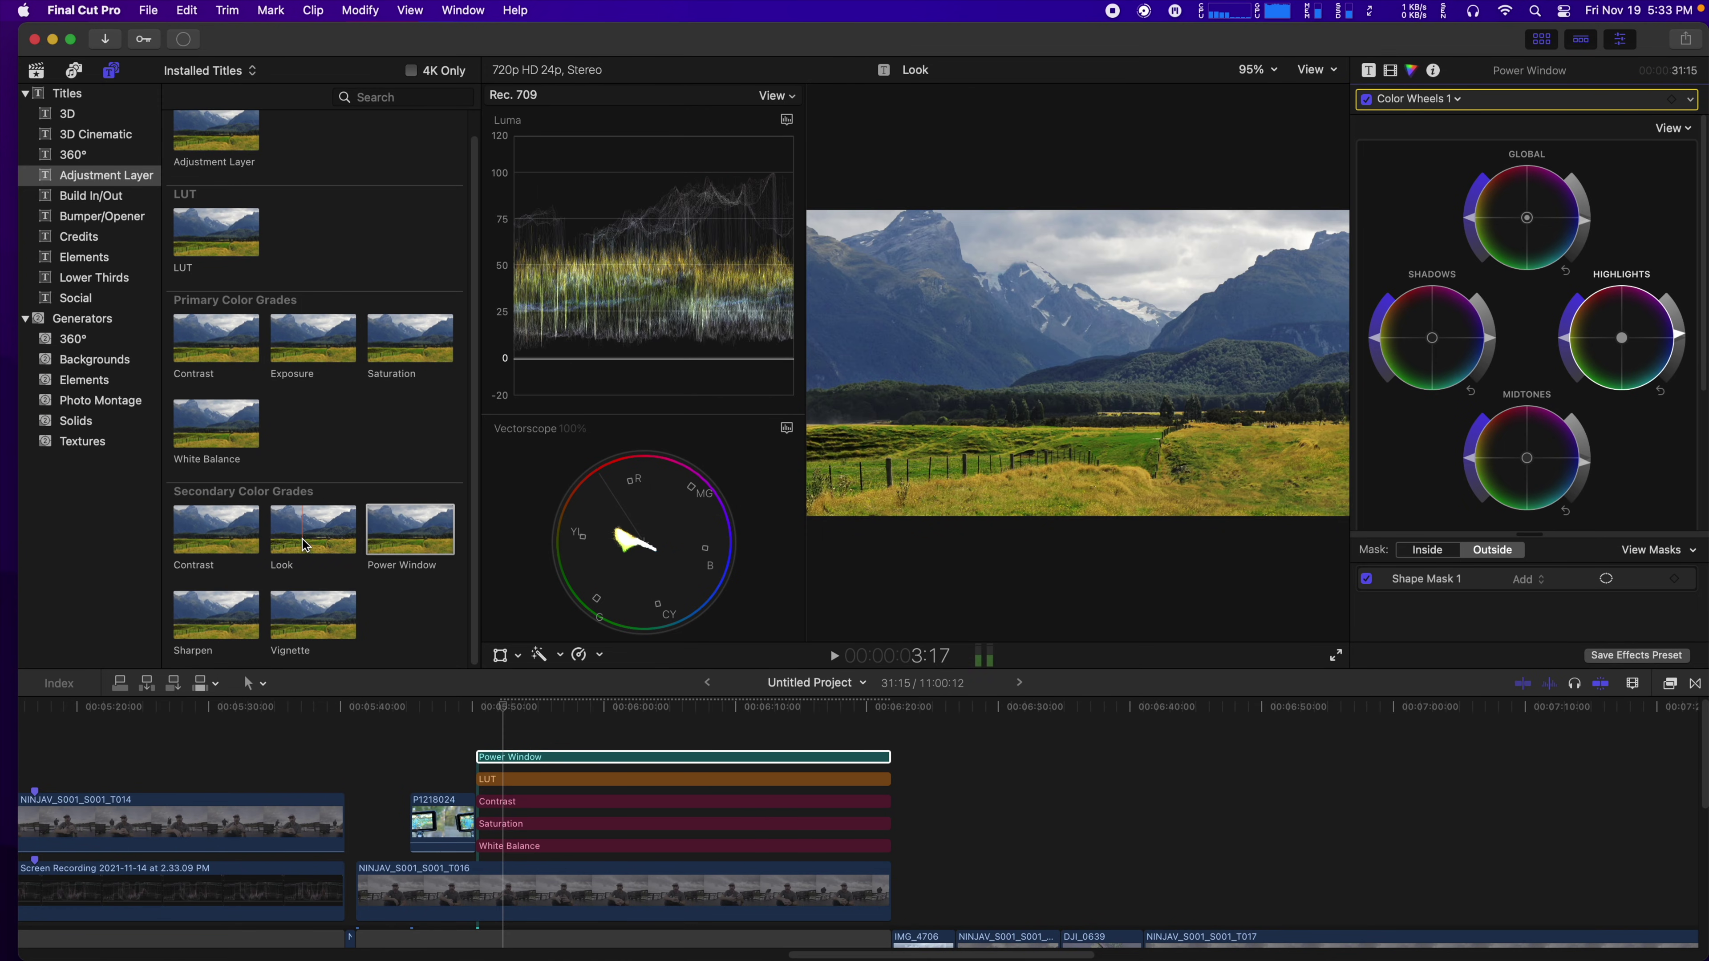
Add the Look title above the Power Window layer, extend it to the stack's full length, and assign it the LOOK video role.
drag(296, 530, 490, 737)
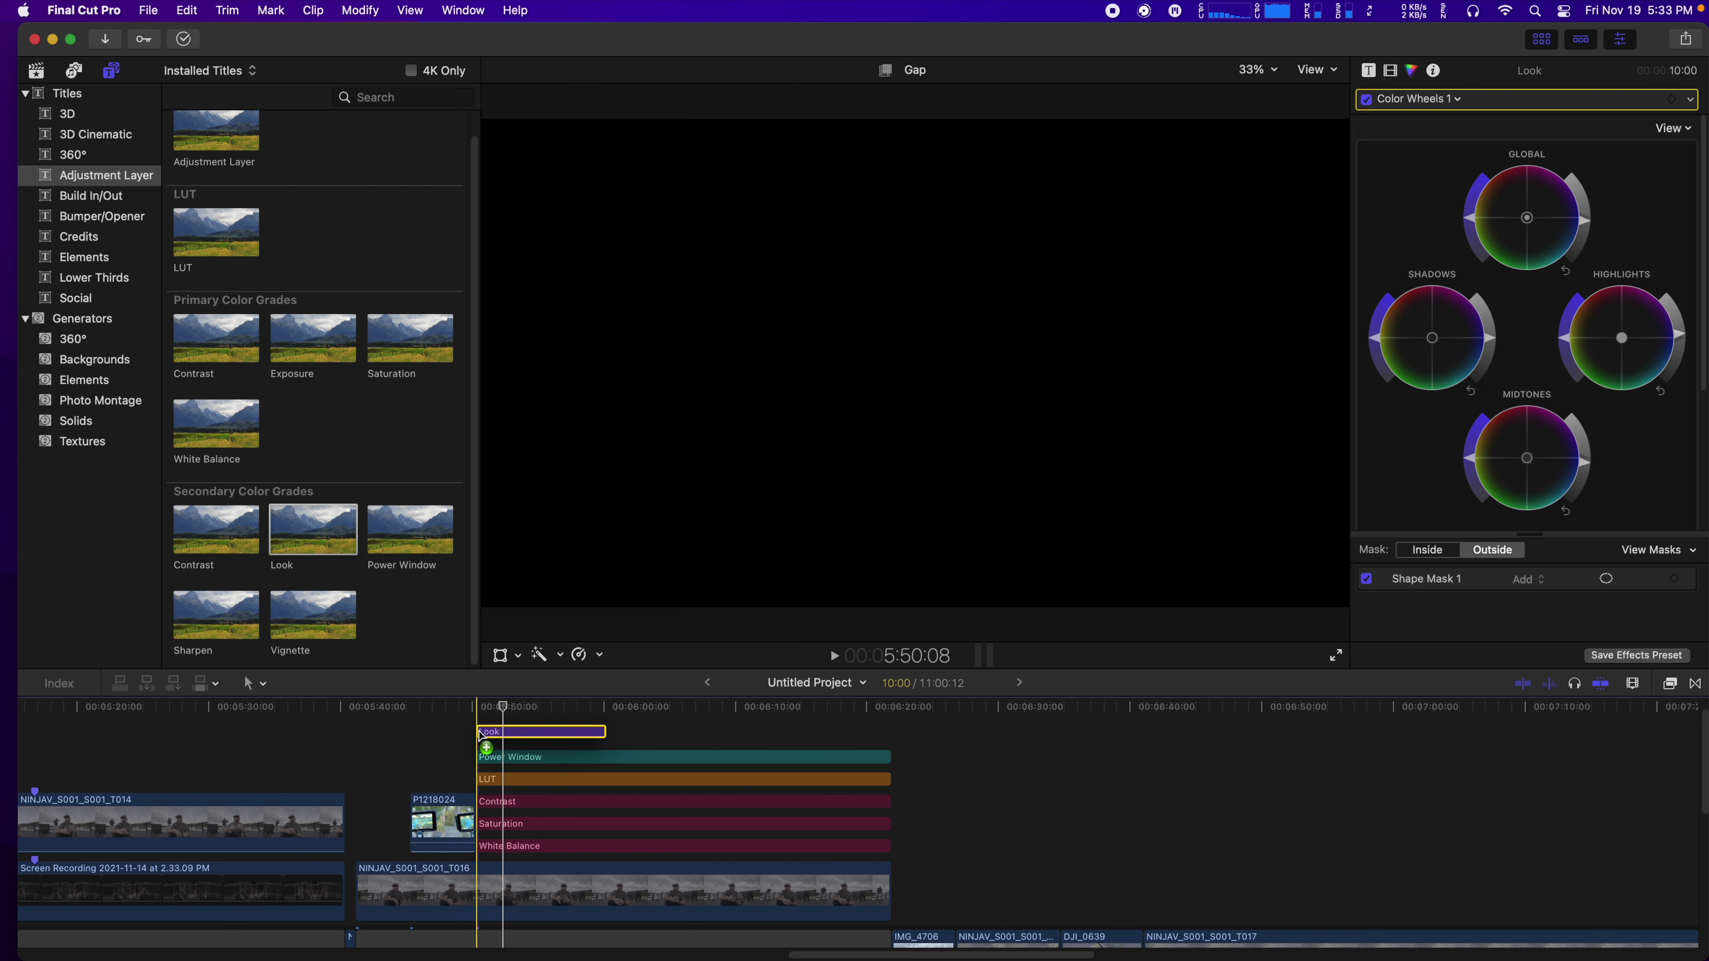
drag(610, 740, 890, 721)
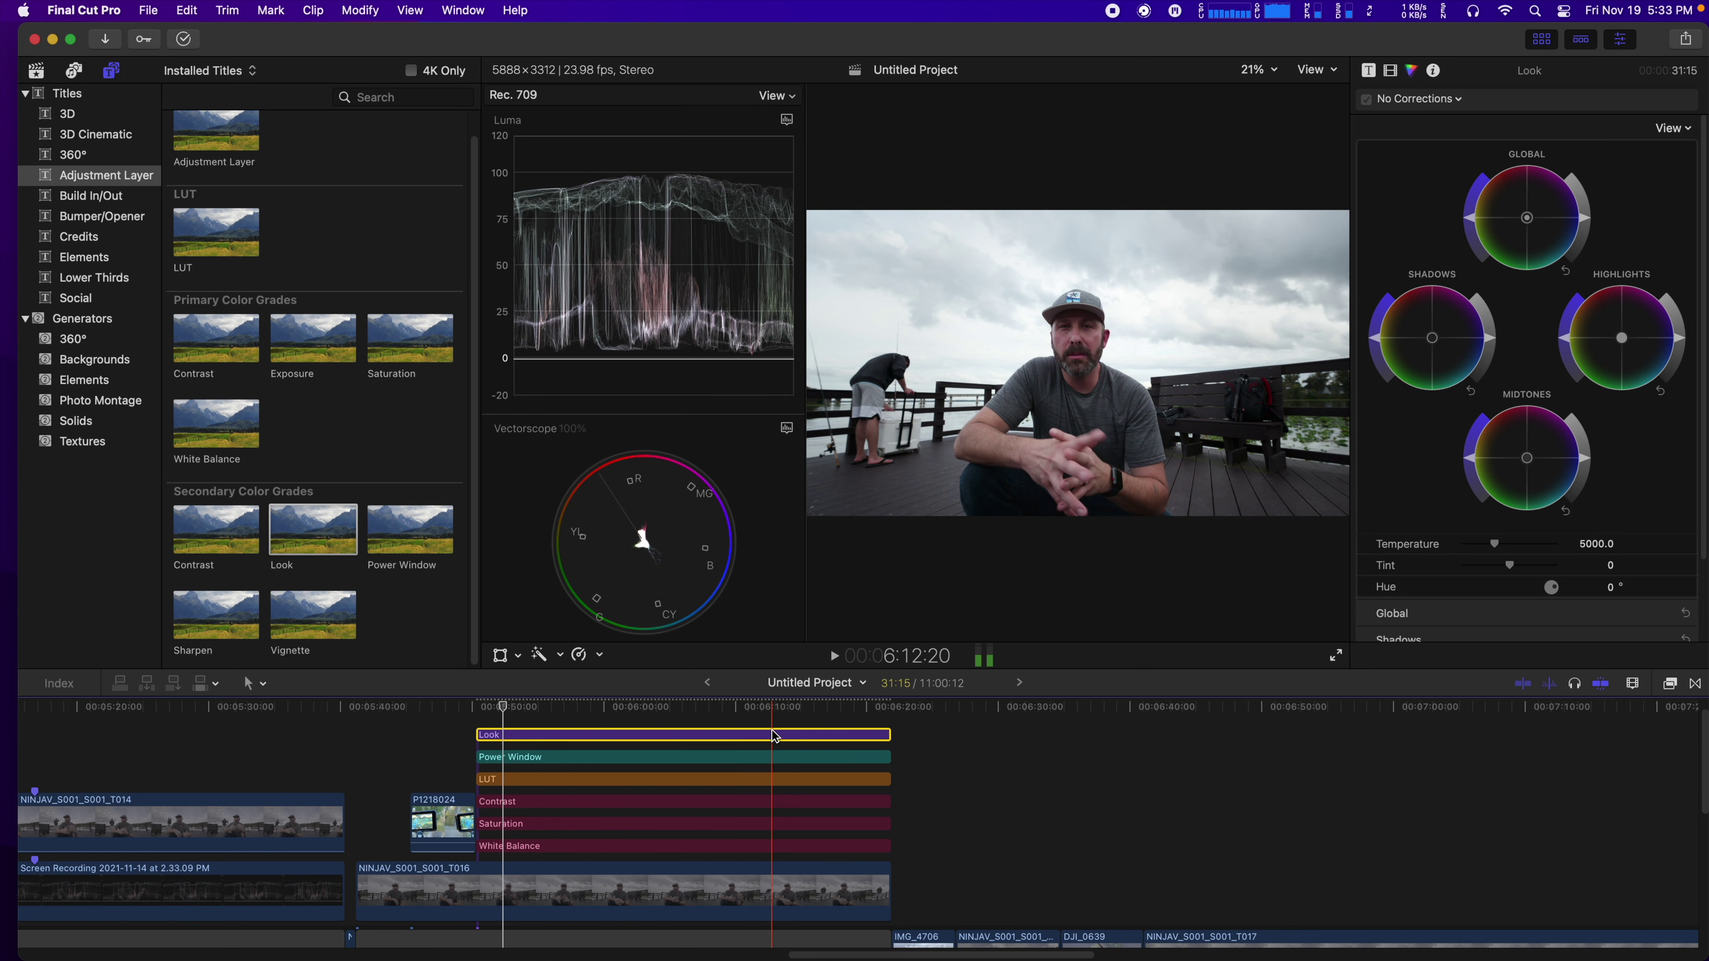
click(1434, 71)
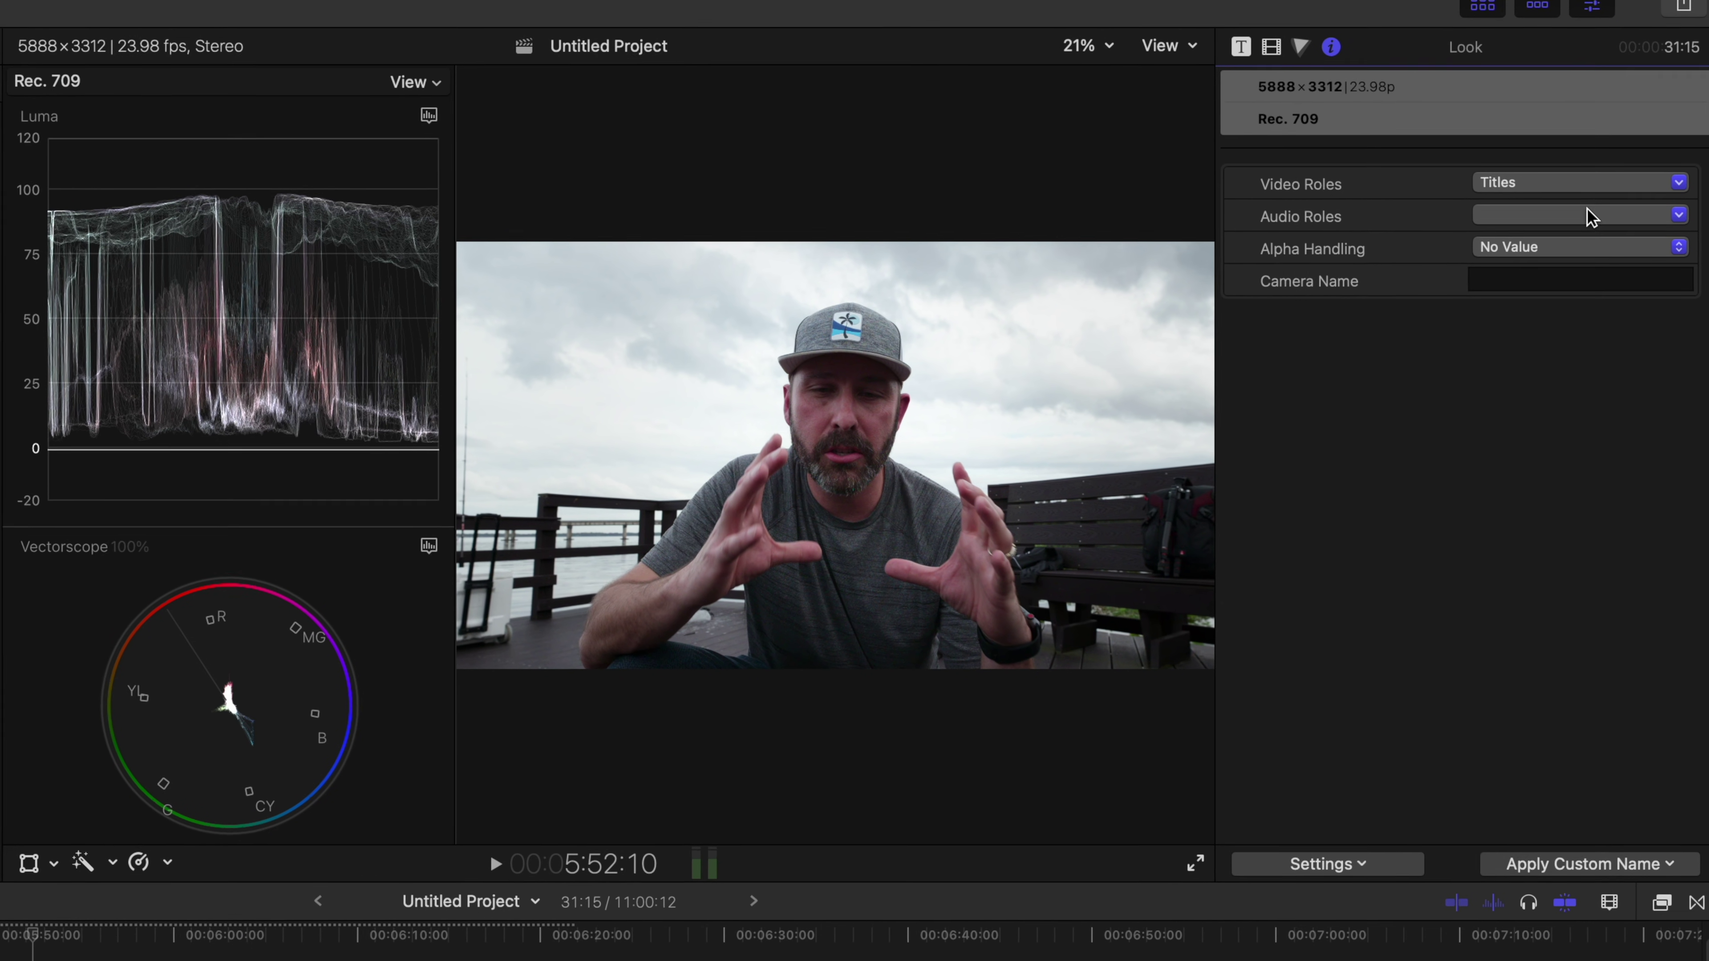
click(1618, 168)
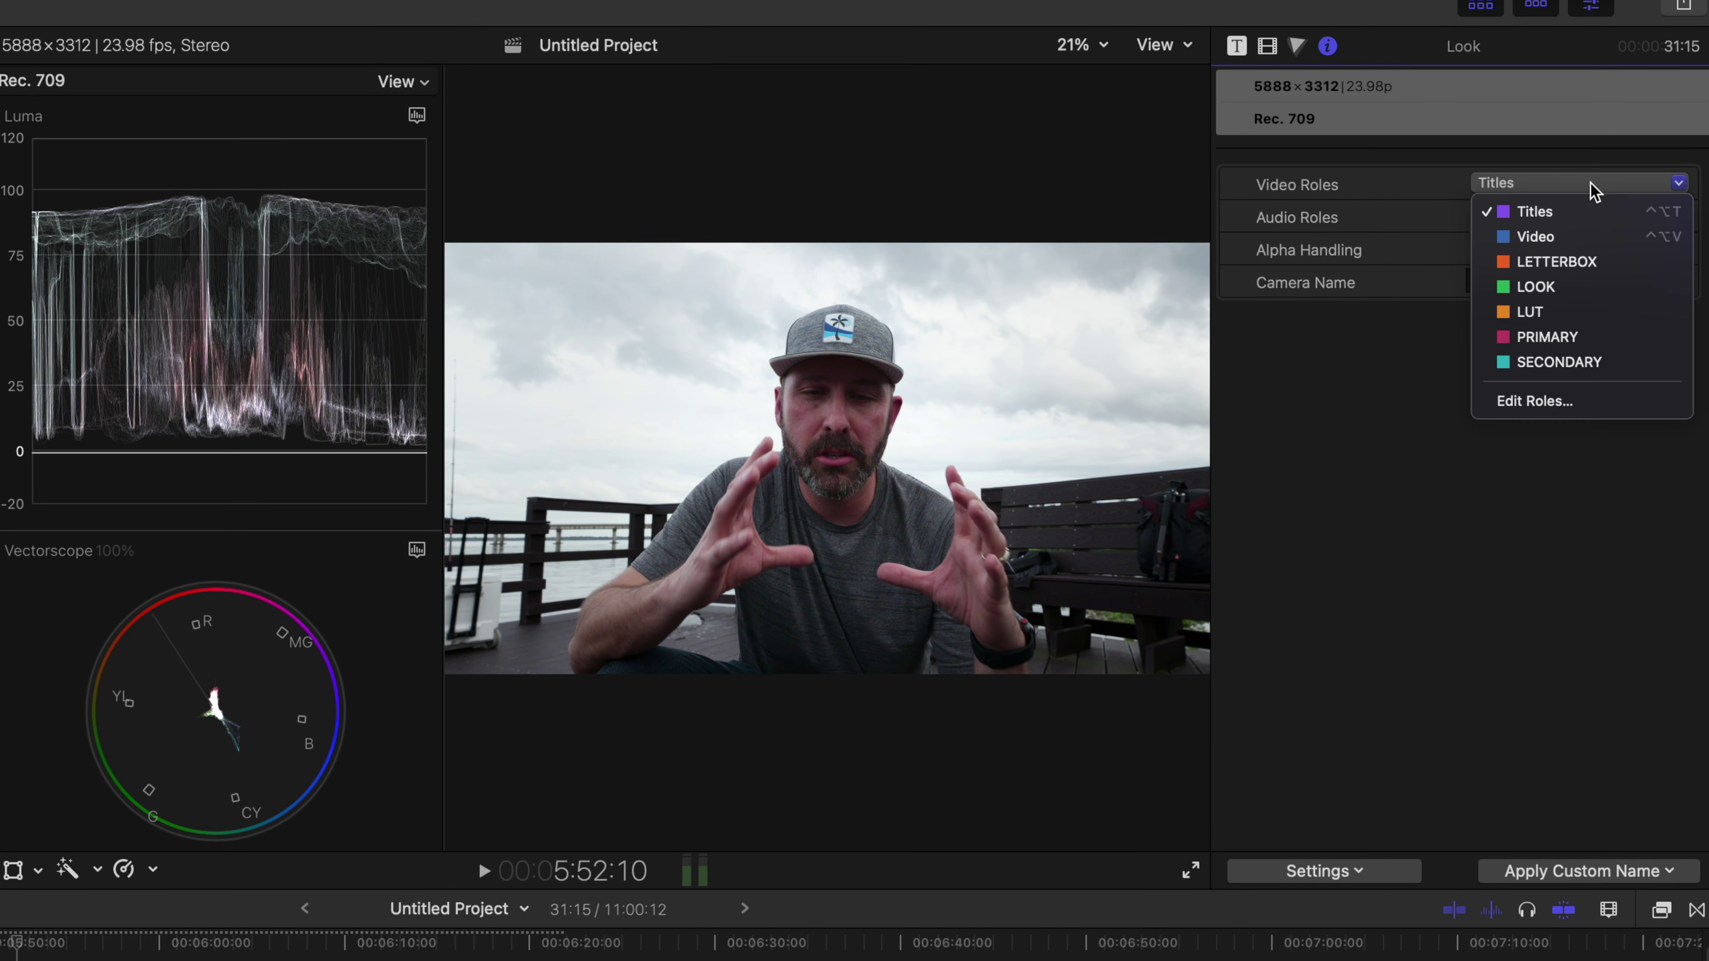
click(1586, 289)
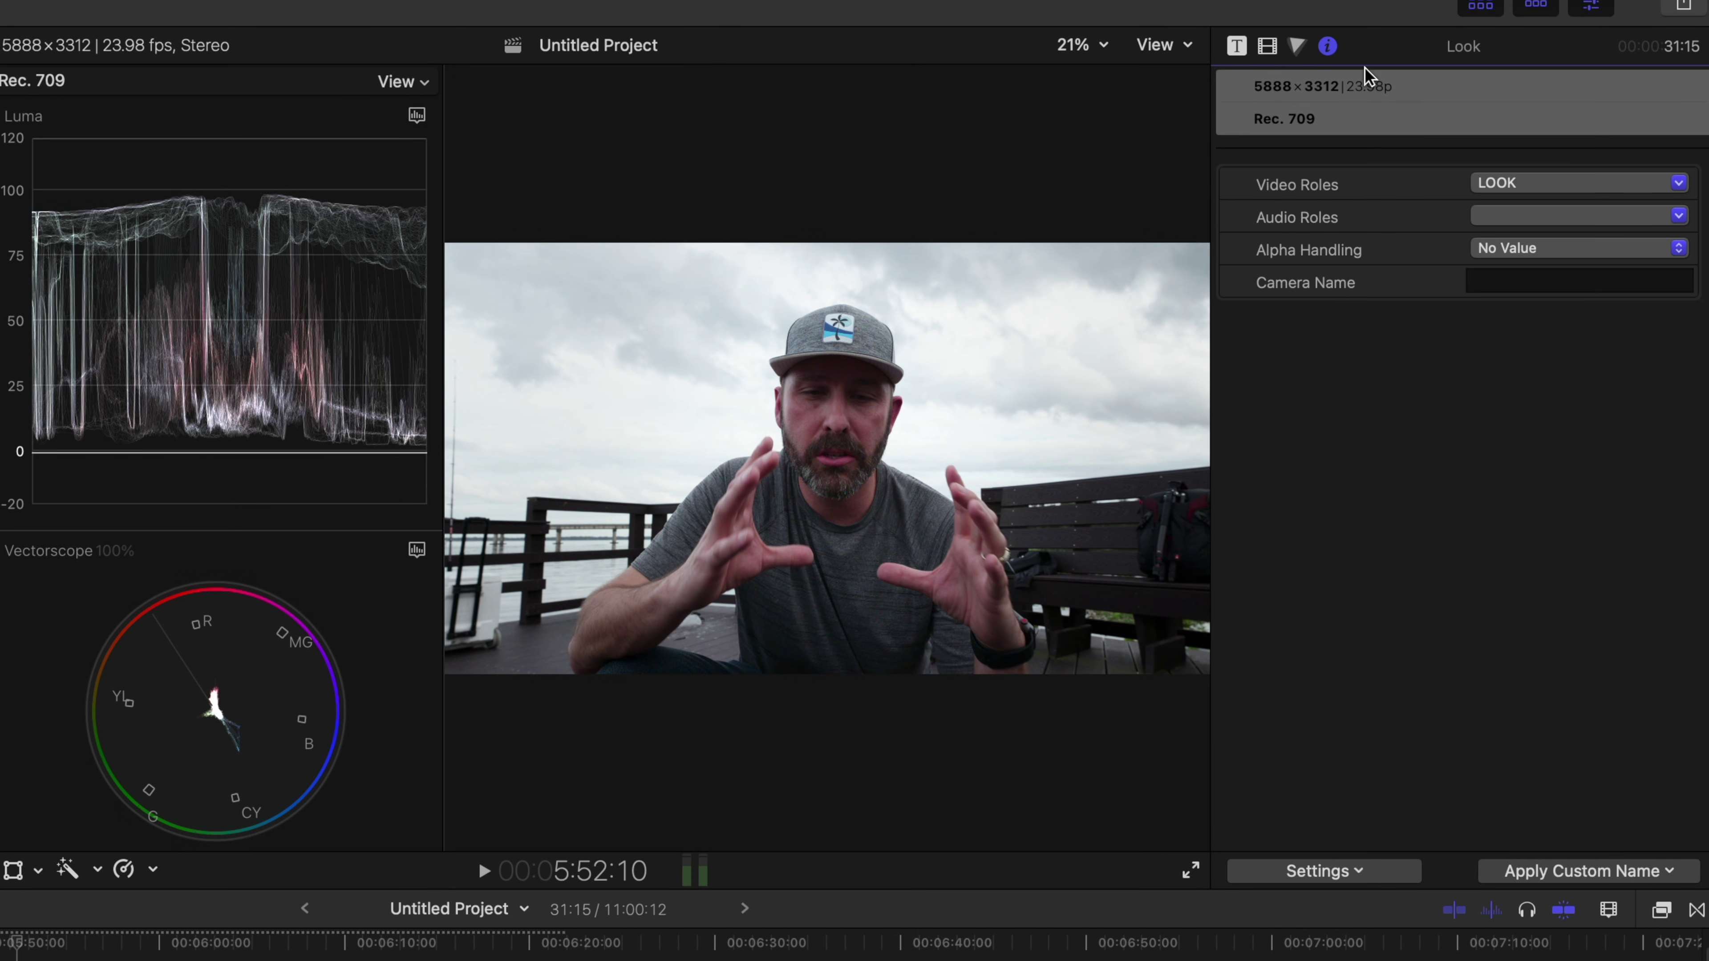
On the Look layer, push the global color slightly toward teal and the midtones slightly toward orange, with a small midtone saturation boost.
click(1299, 47)
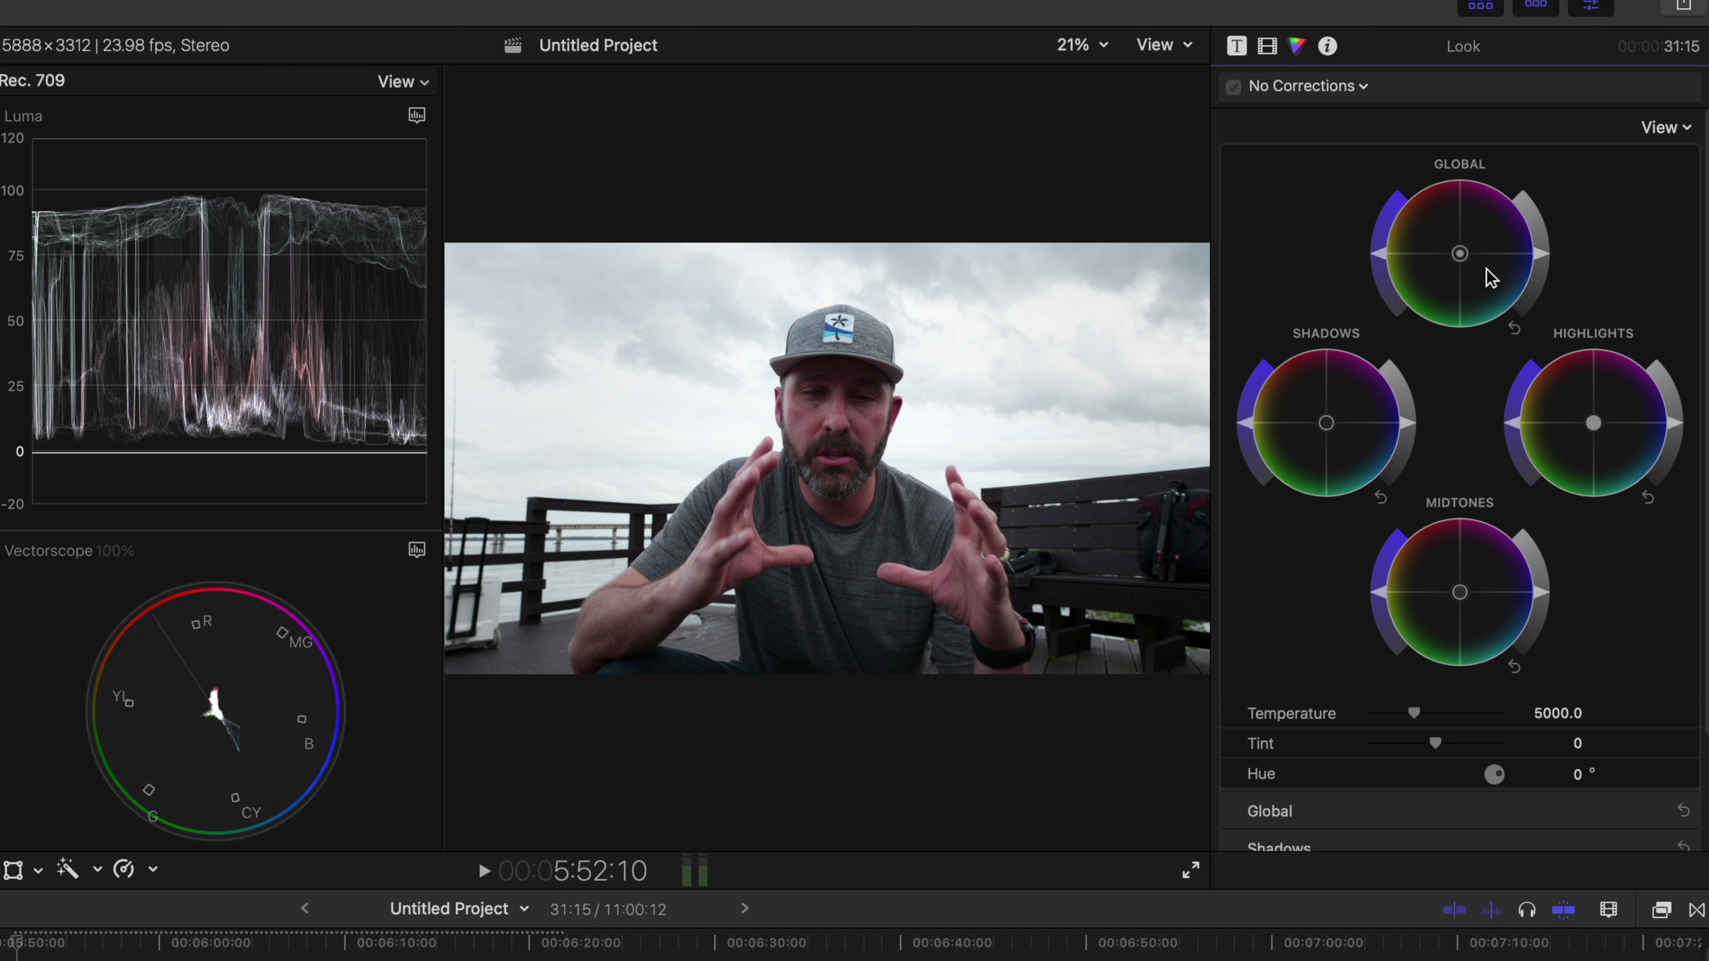
click(1464, 259)
drag(1464, 263, 1470, 268)
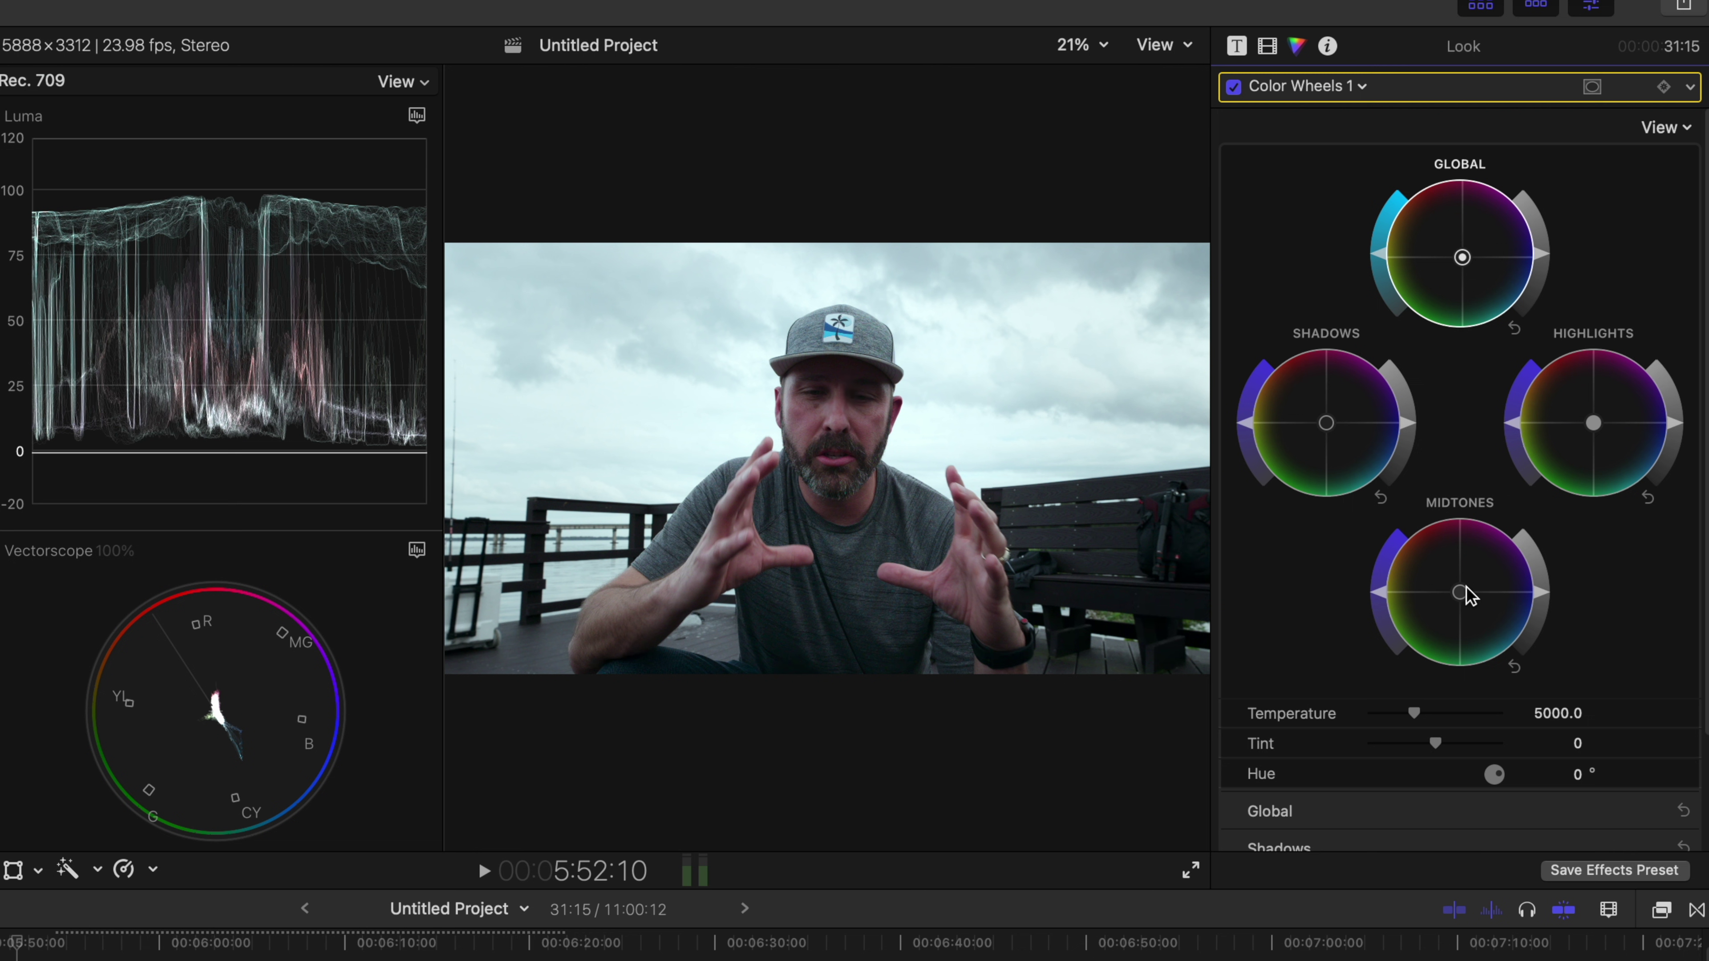
drag(1462, 596, 1460, 592)
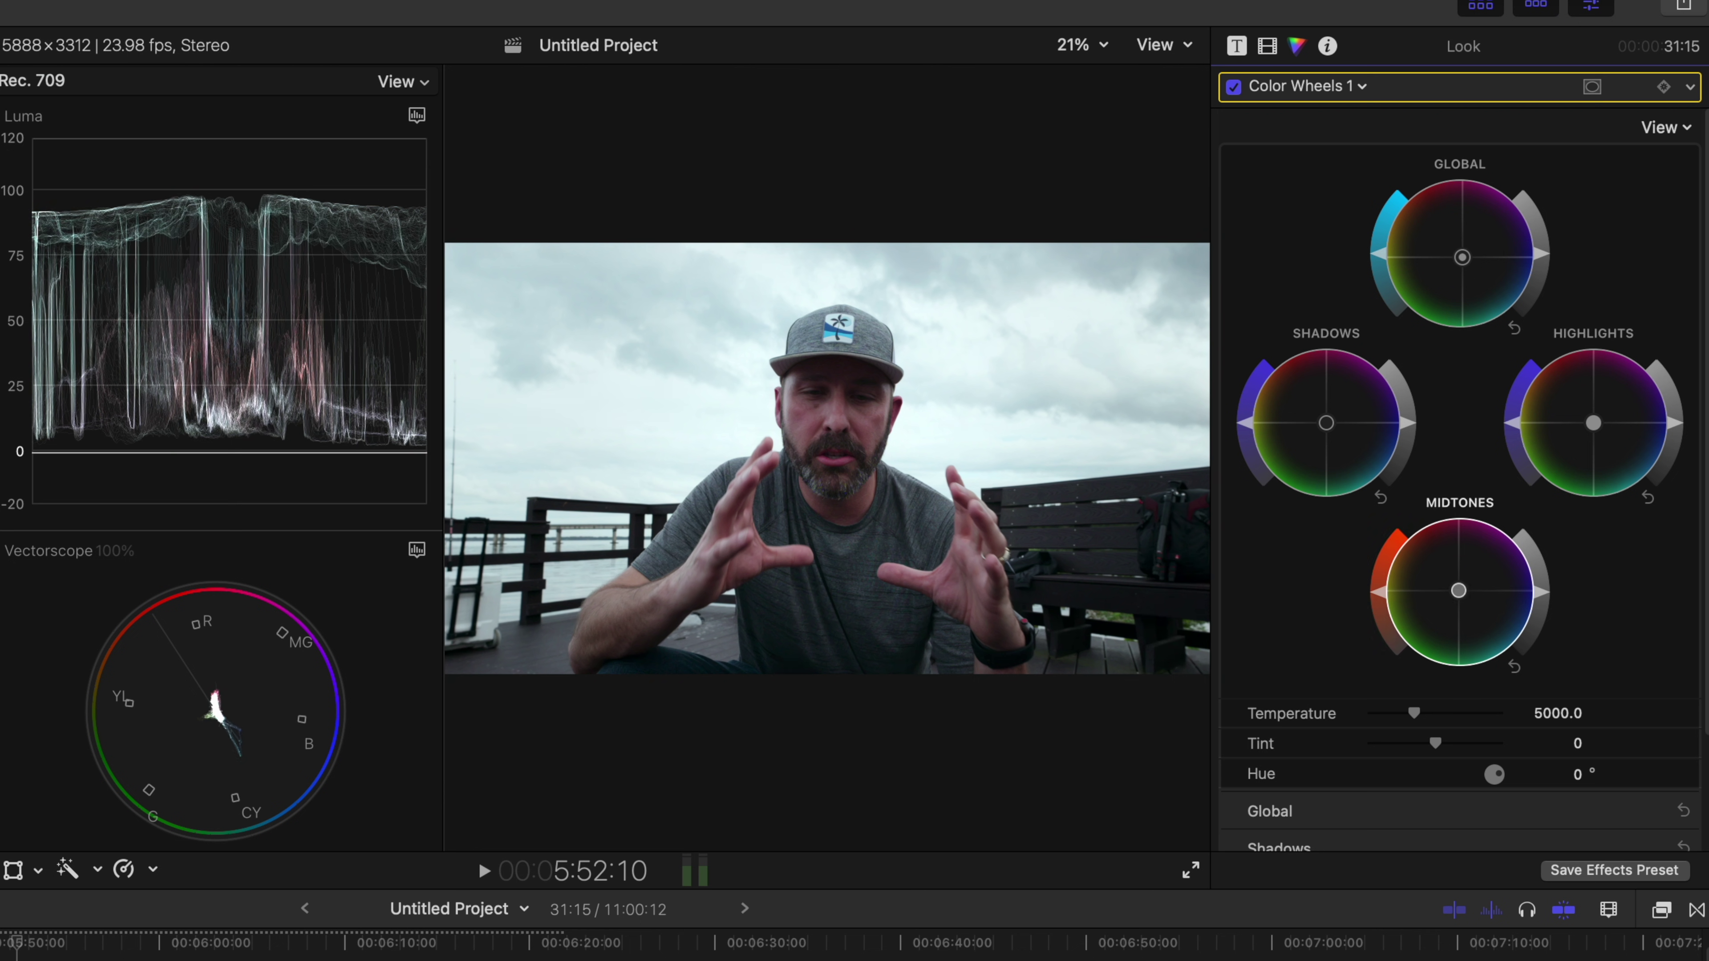
Compare the image with and without the Look layer's Color Wheels correction.
click(1234, 87)
click(1234, 87)
click(1234, 86)
click(1234, 87)
click(1234, 87)
click(1234, 87)
click(1234, 87)
click(1234, 86)
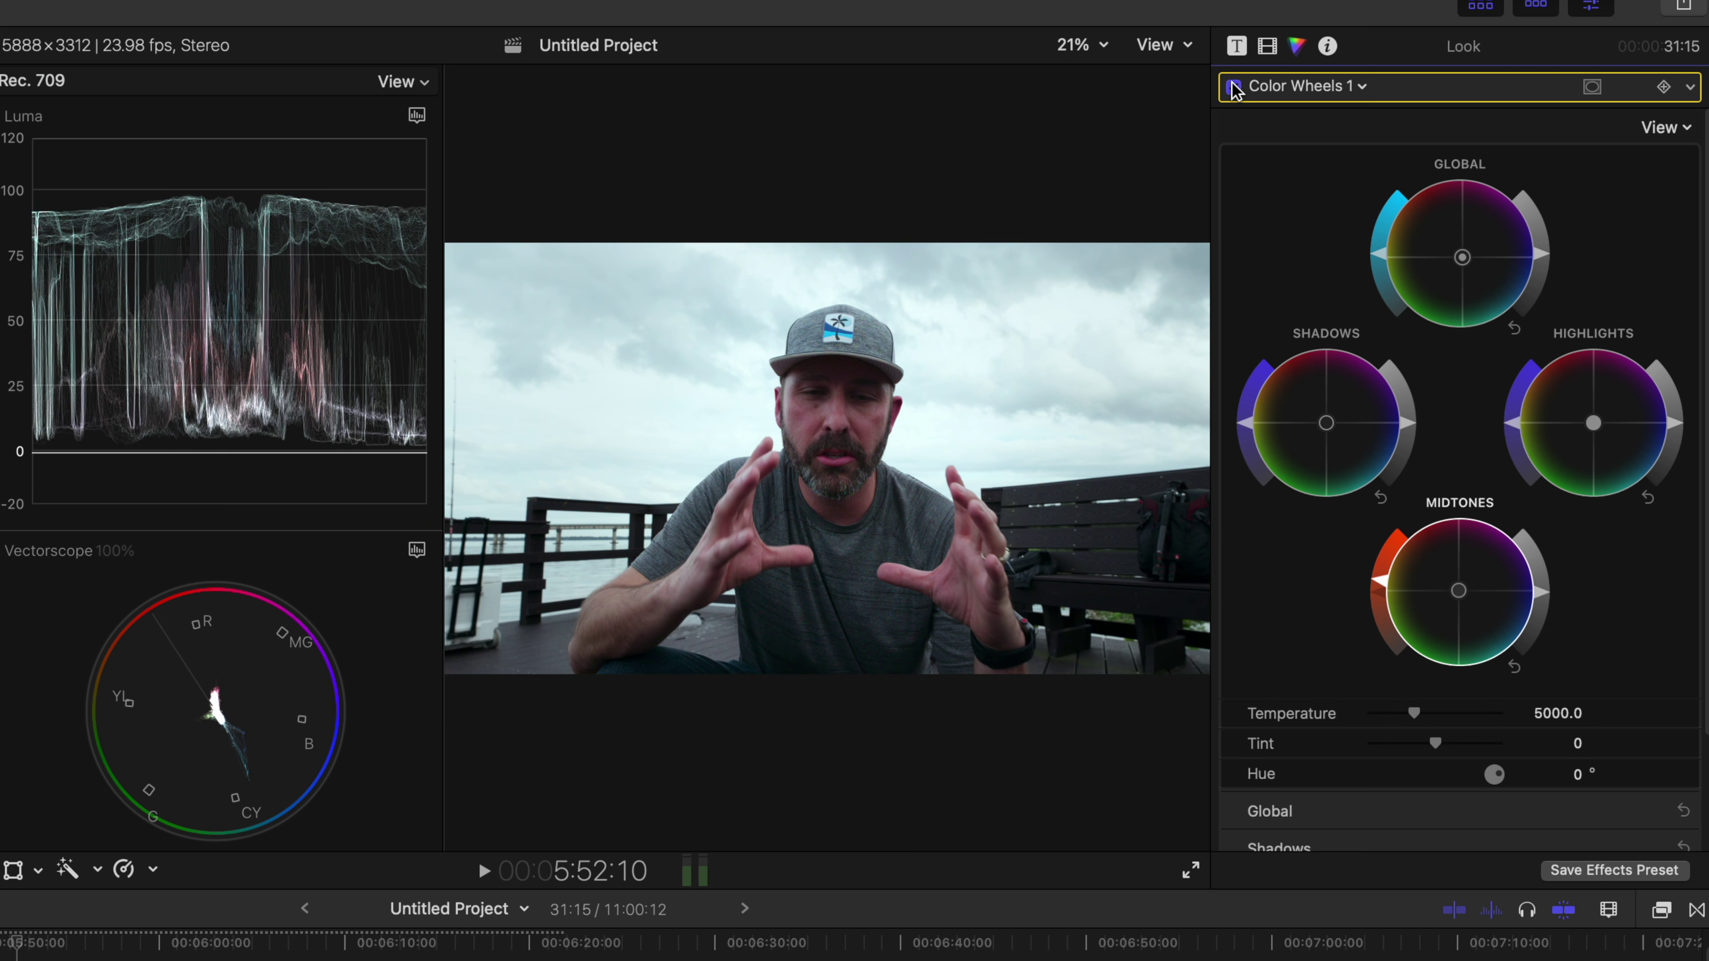
click(1234, 87)
click(1234, 86)
click(1234, 87)
click(1234, 87)
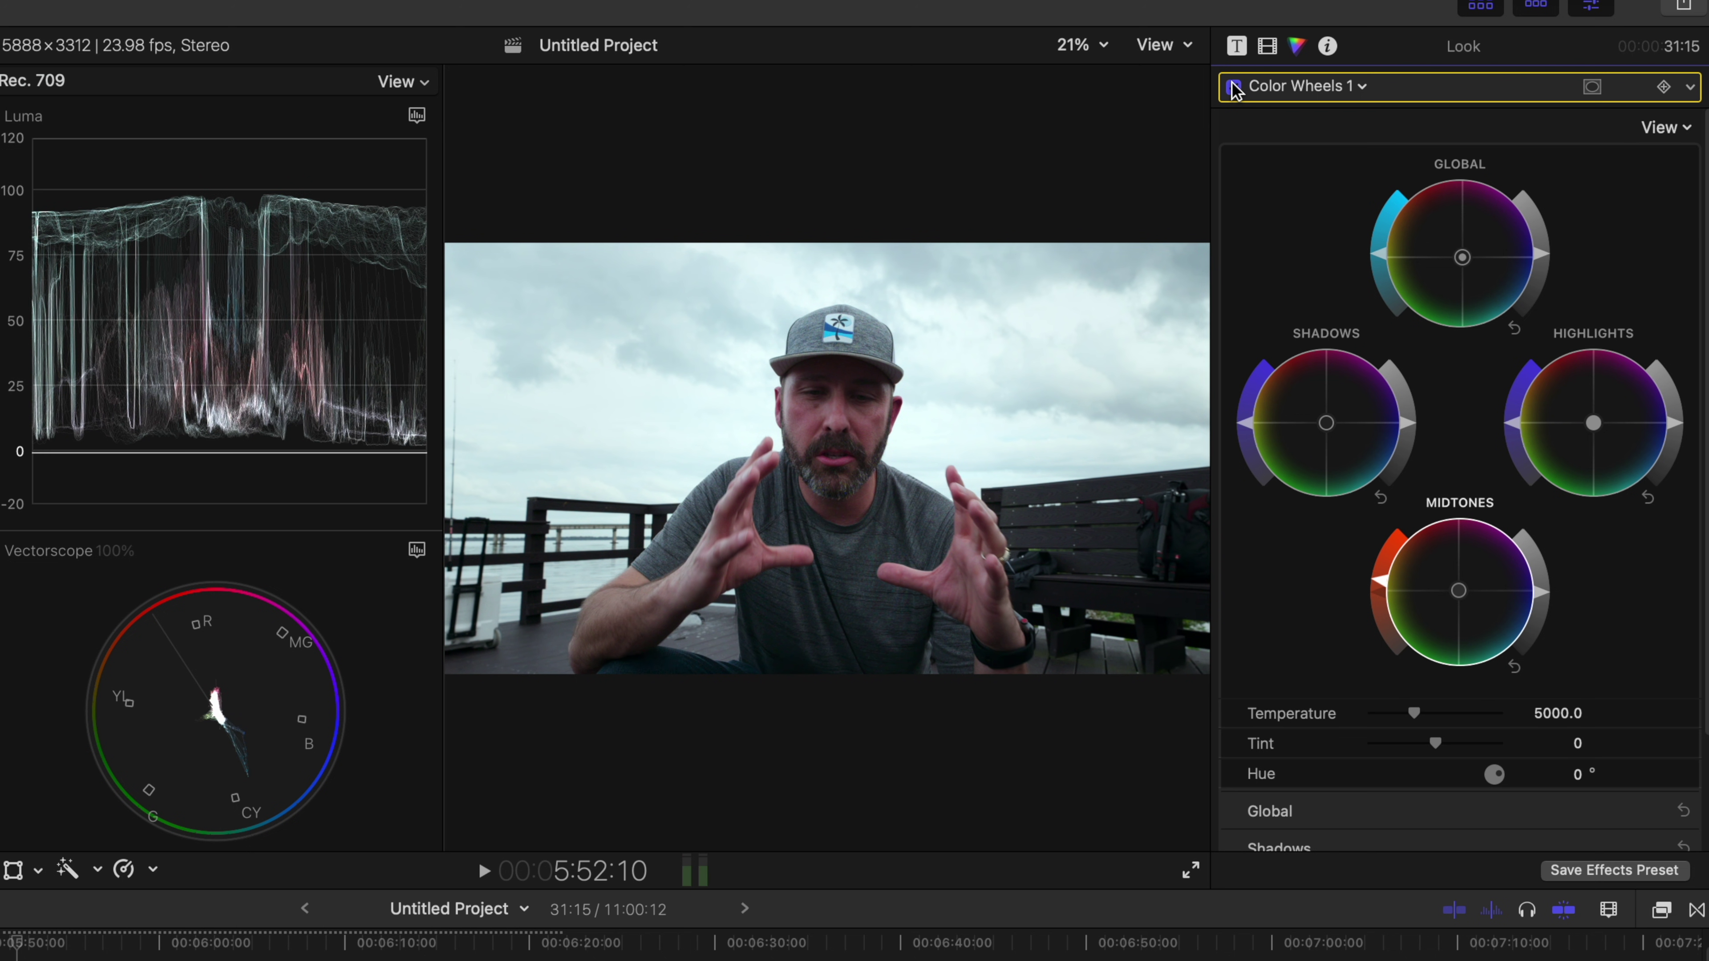
click(1234, 87)
click(1234, 87)
Hide the browser to enlarge the viewer and compare the teal and orange look on and off at the larger size.
click(1480, 6)
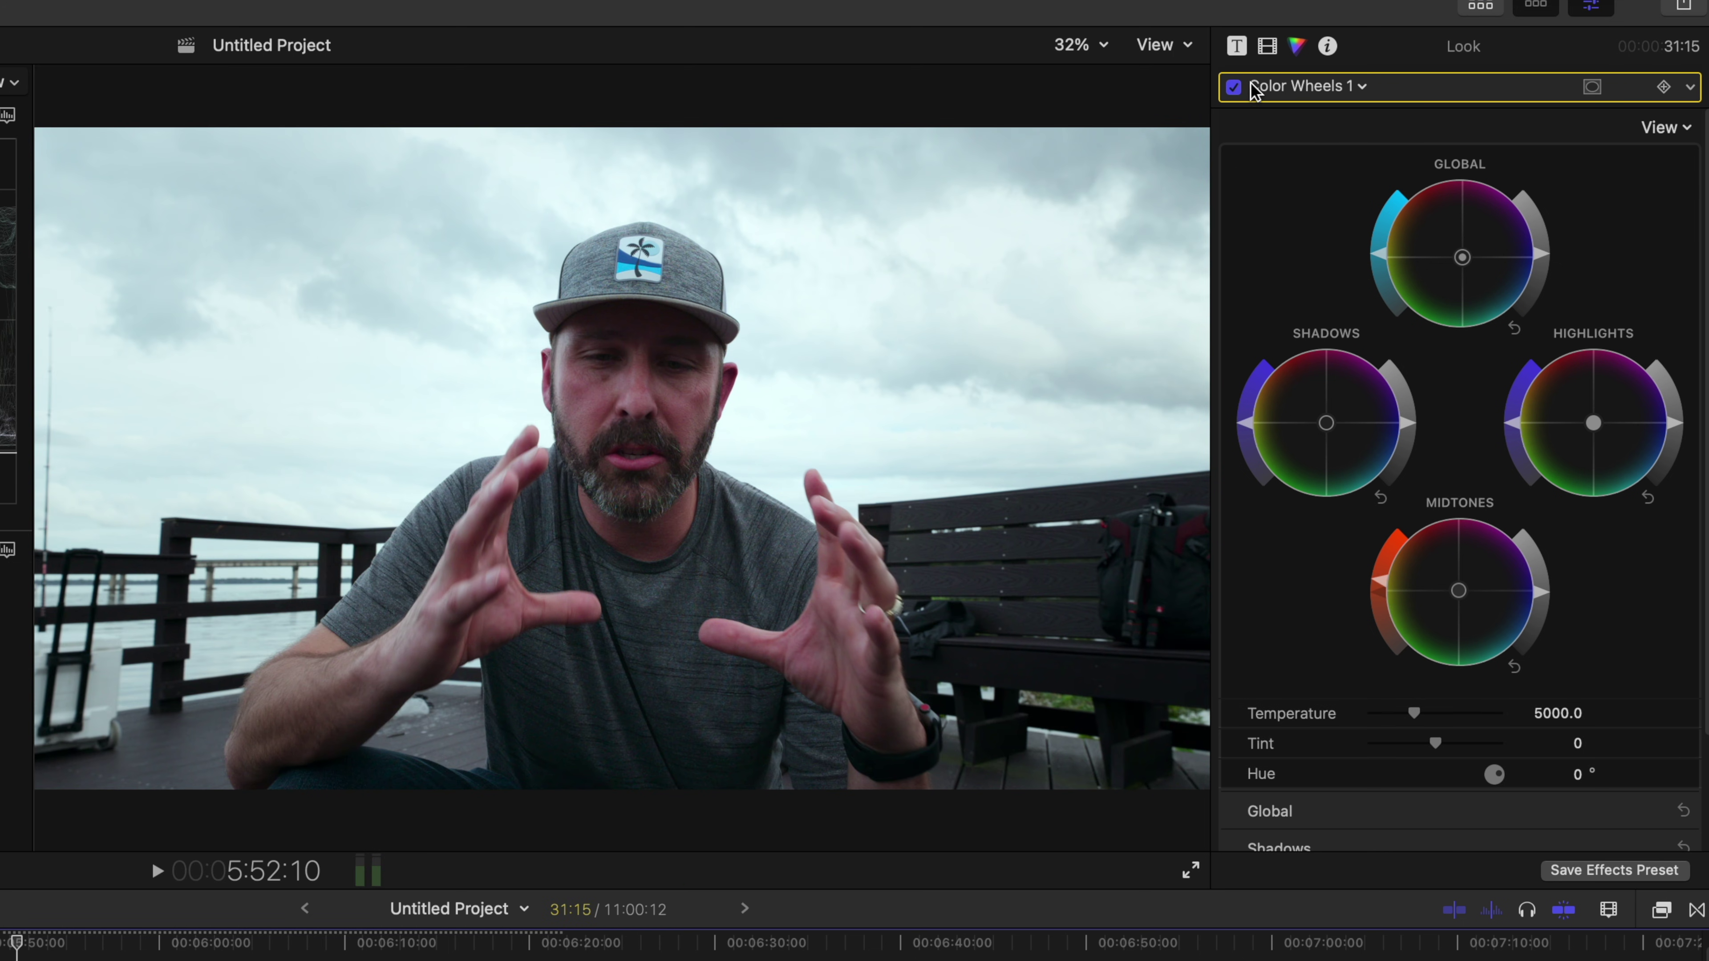
click(1234, 87)
click(1234, 87)
click(1234, 87)
click(1234, 87)
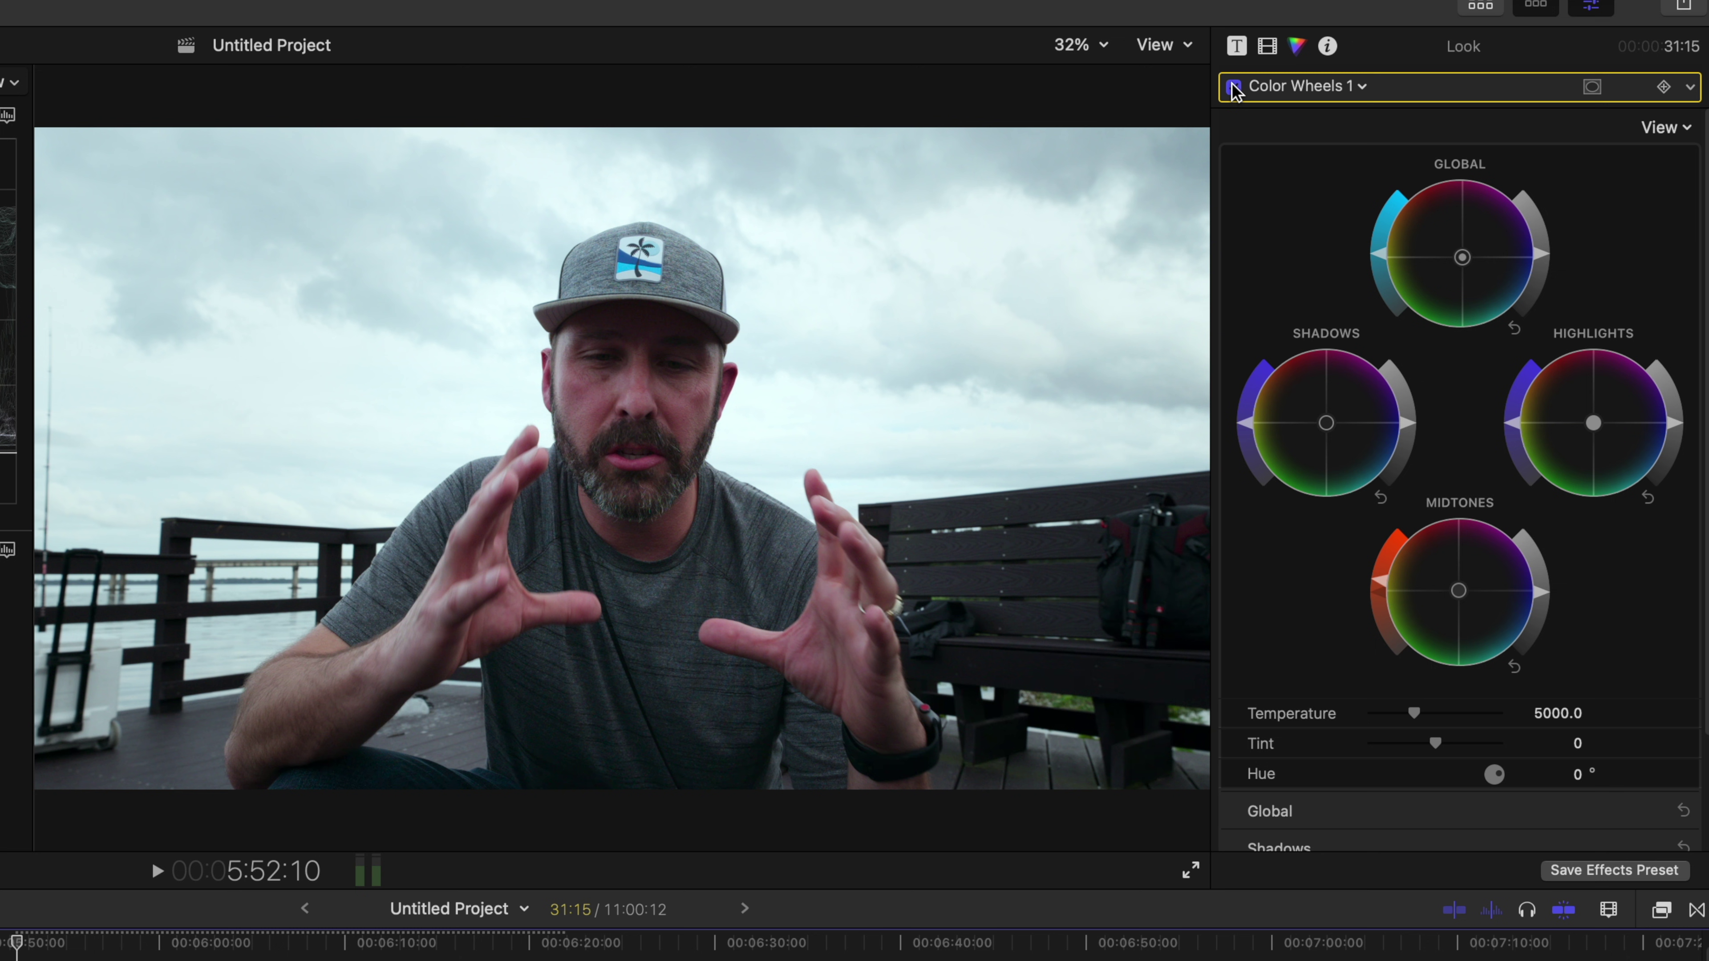
click(1234, 87)
click(1234, 86)
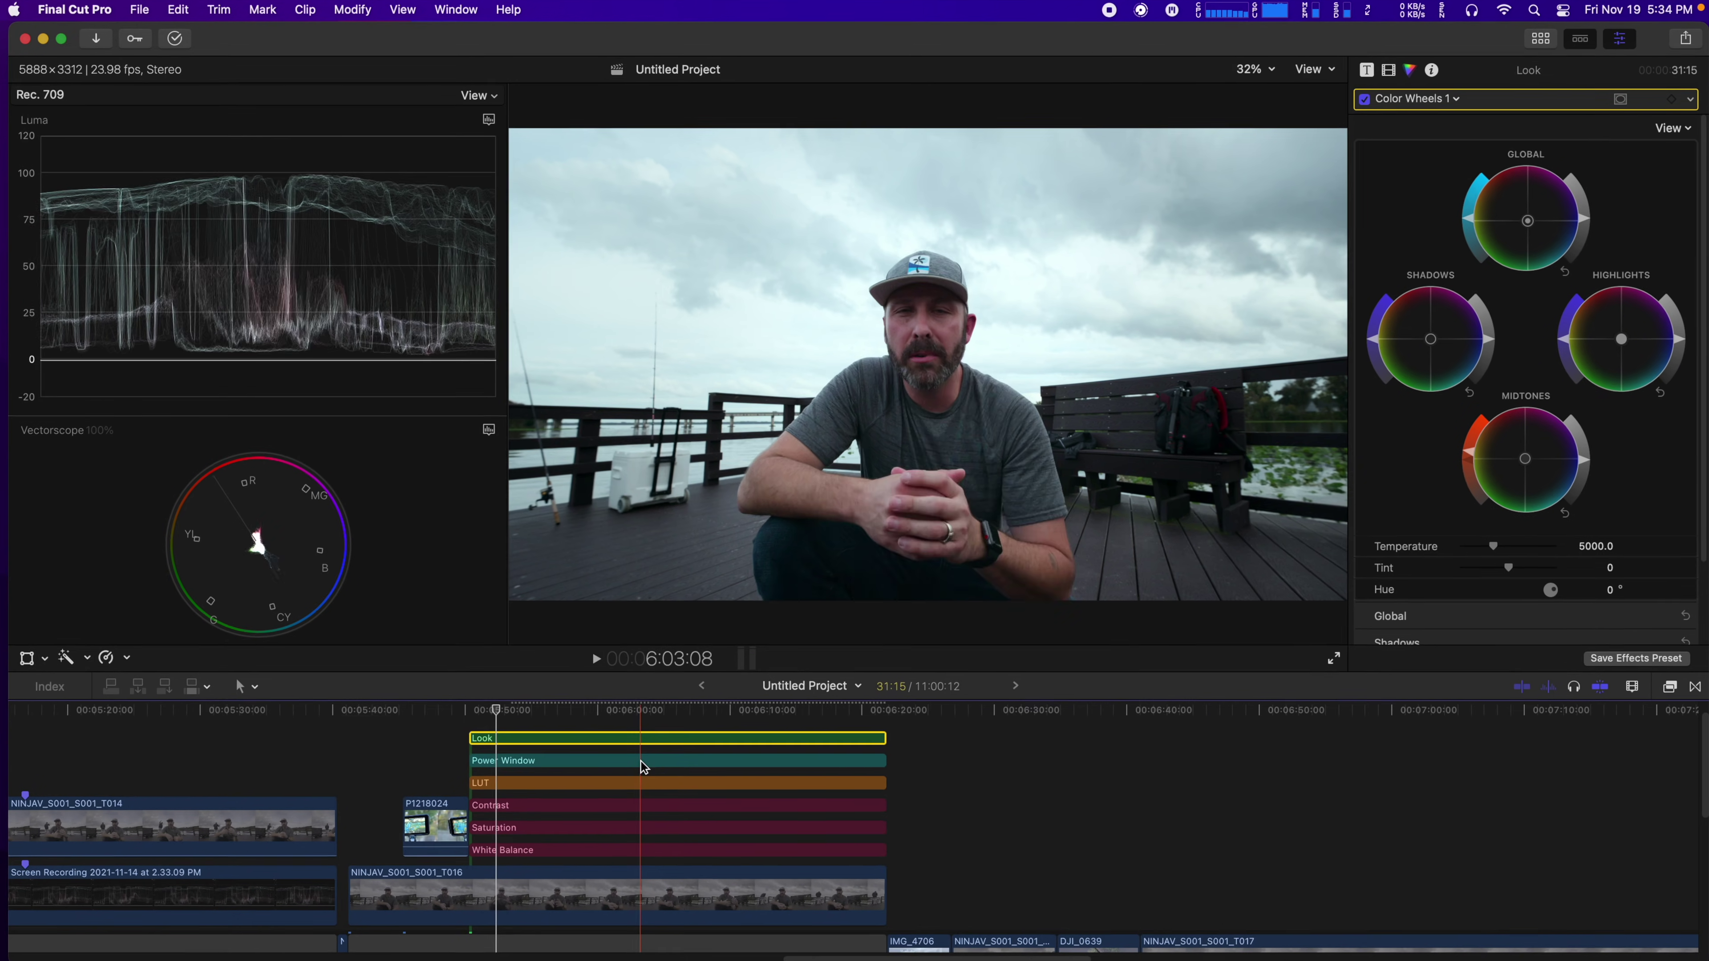
Add a Color Curves correction to the Power Window layer and raise the lower part of its luma curve slightly.
click(647, 760)
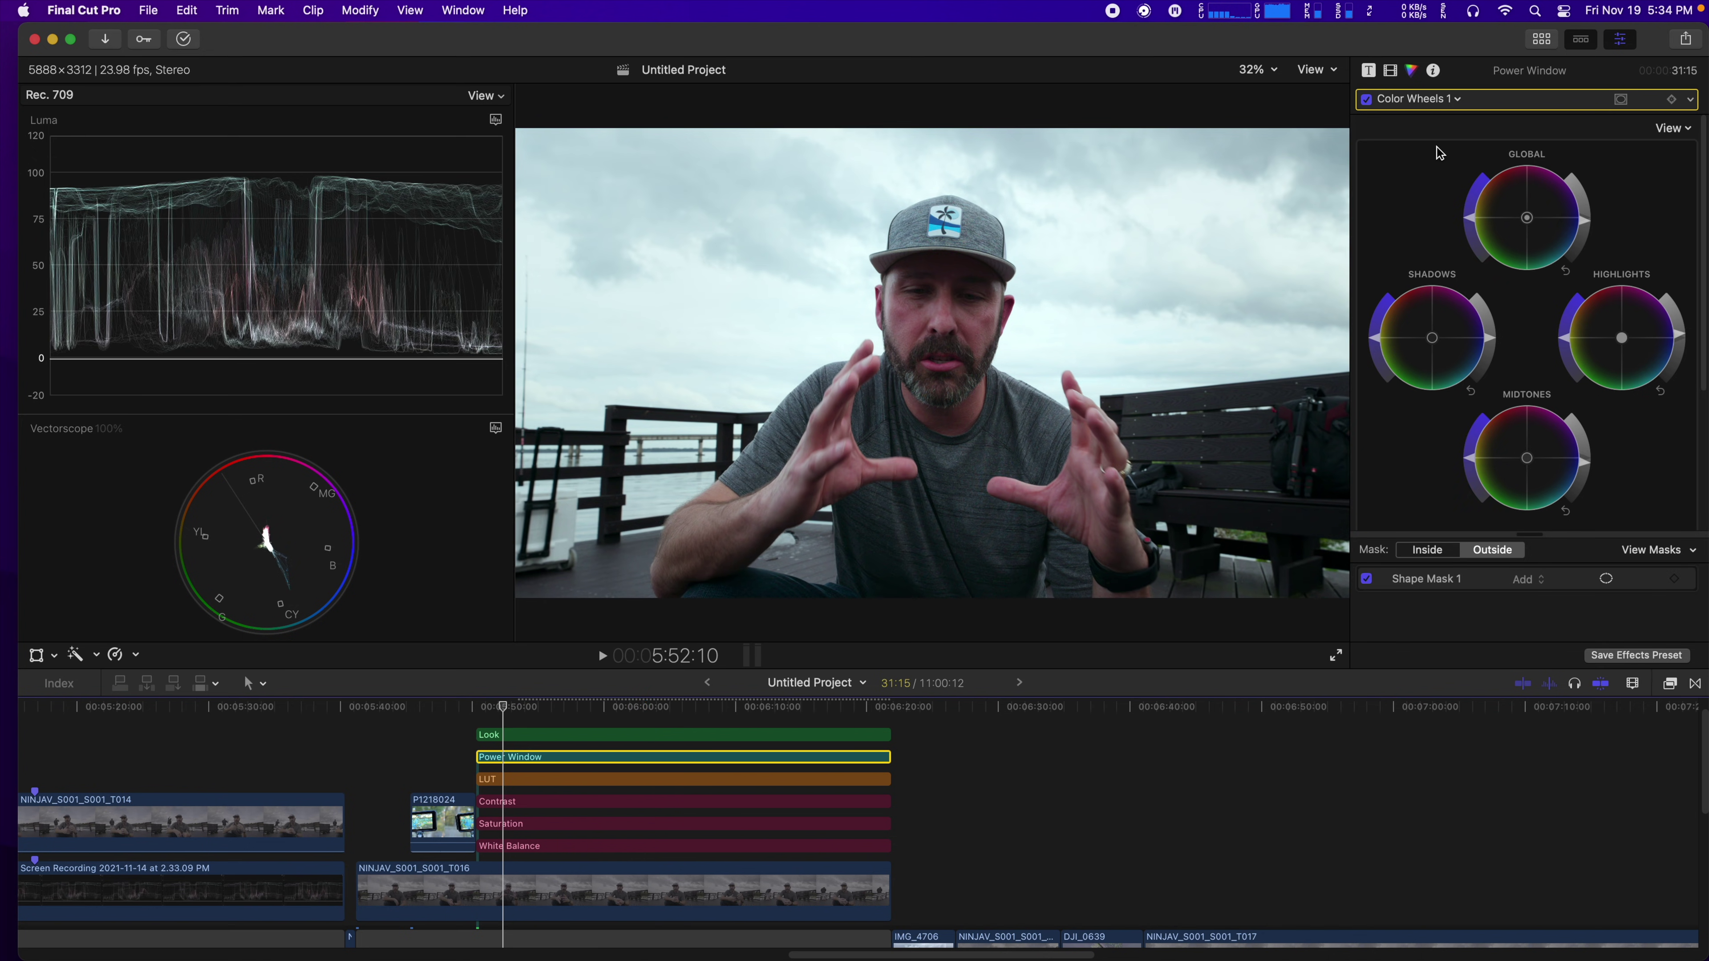
click(1458, 99)
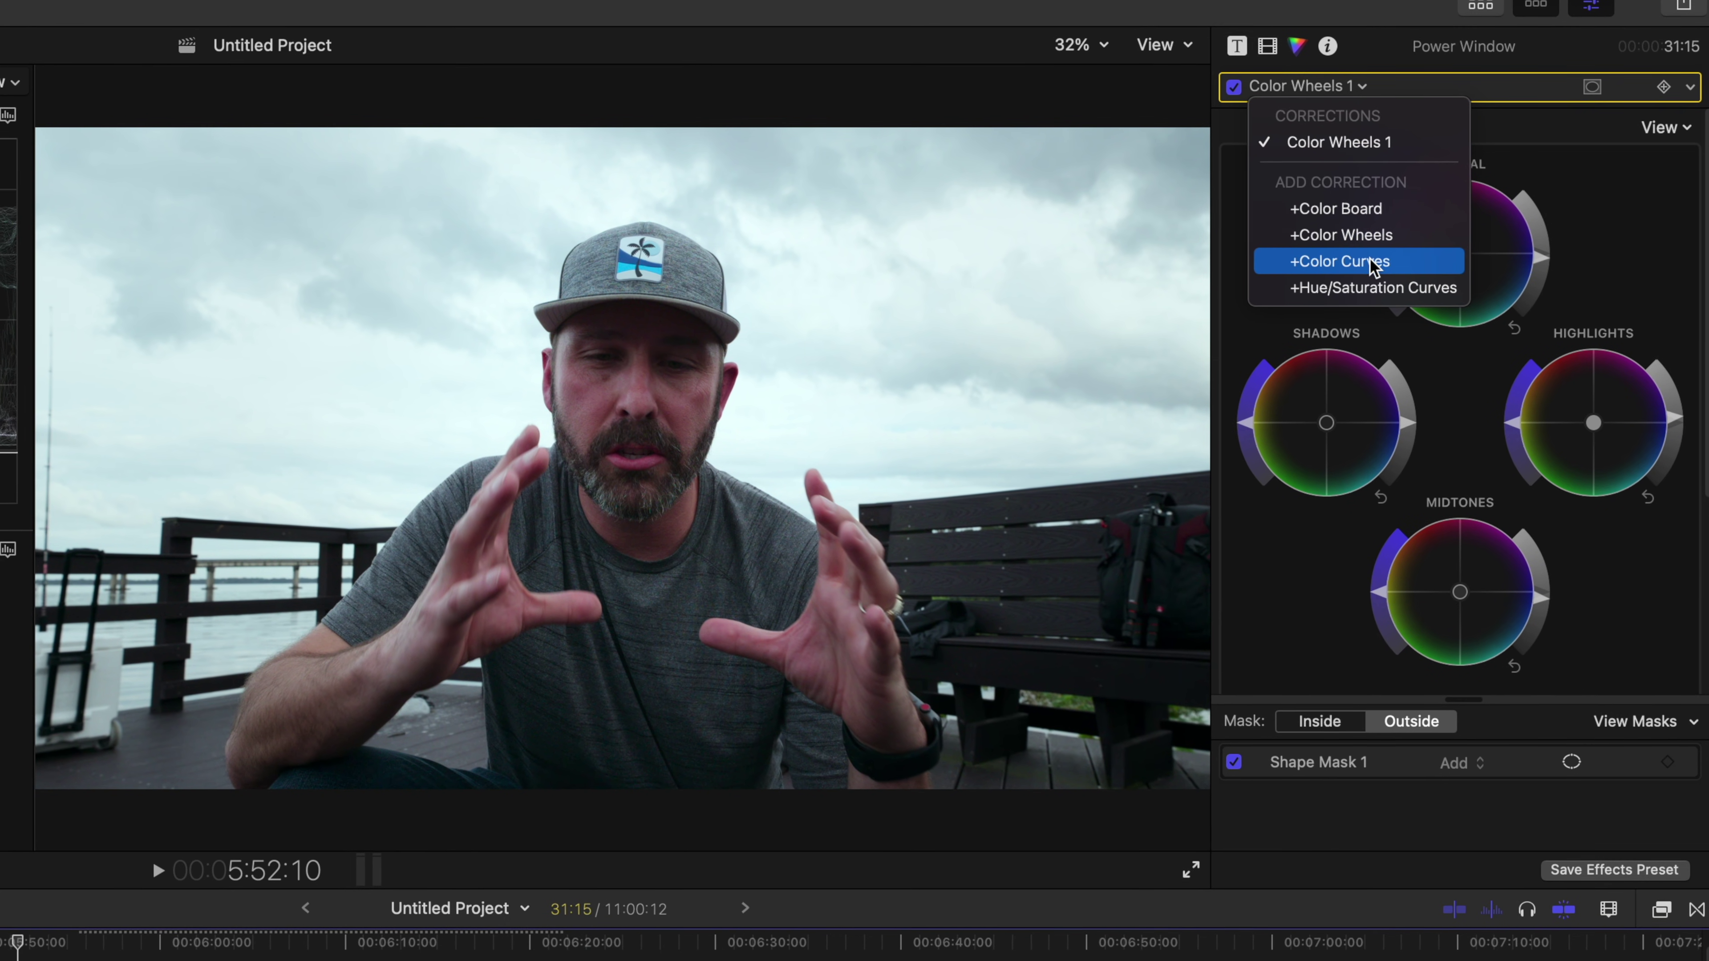
click(1371, 264)
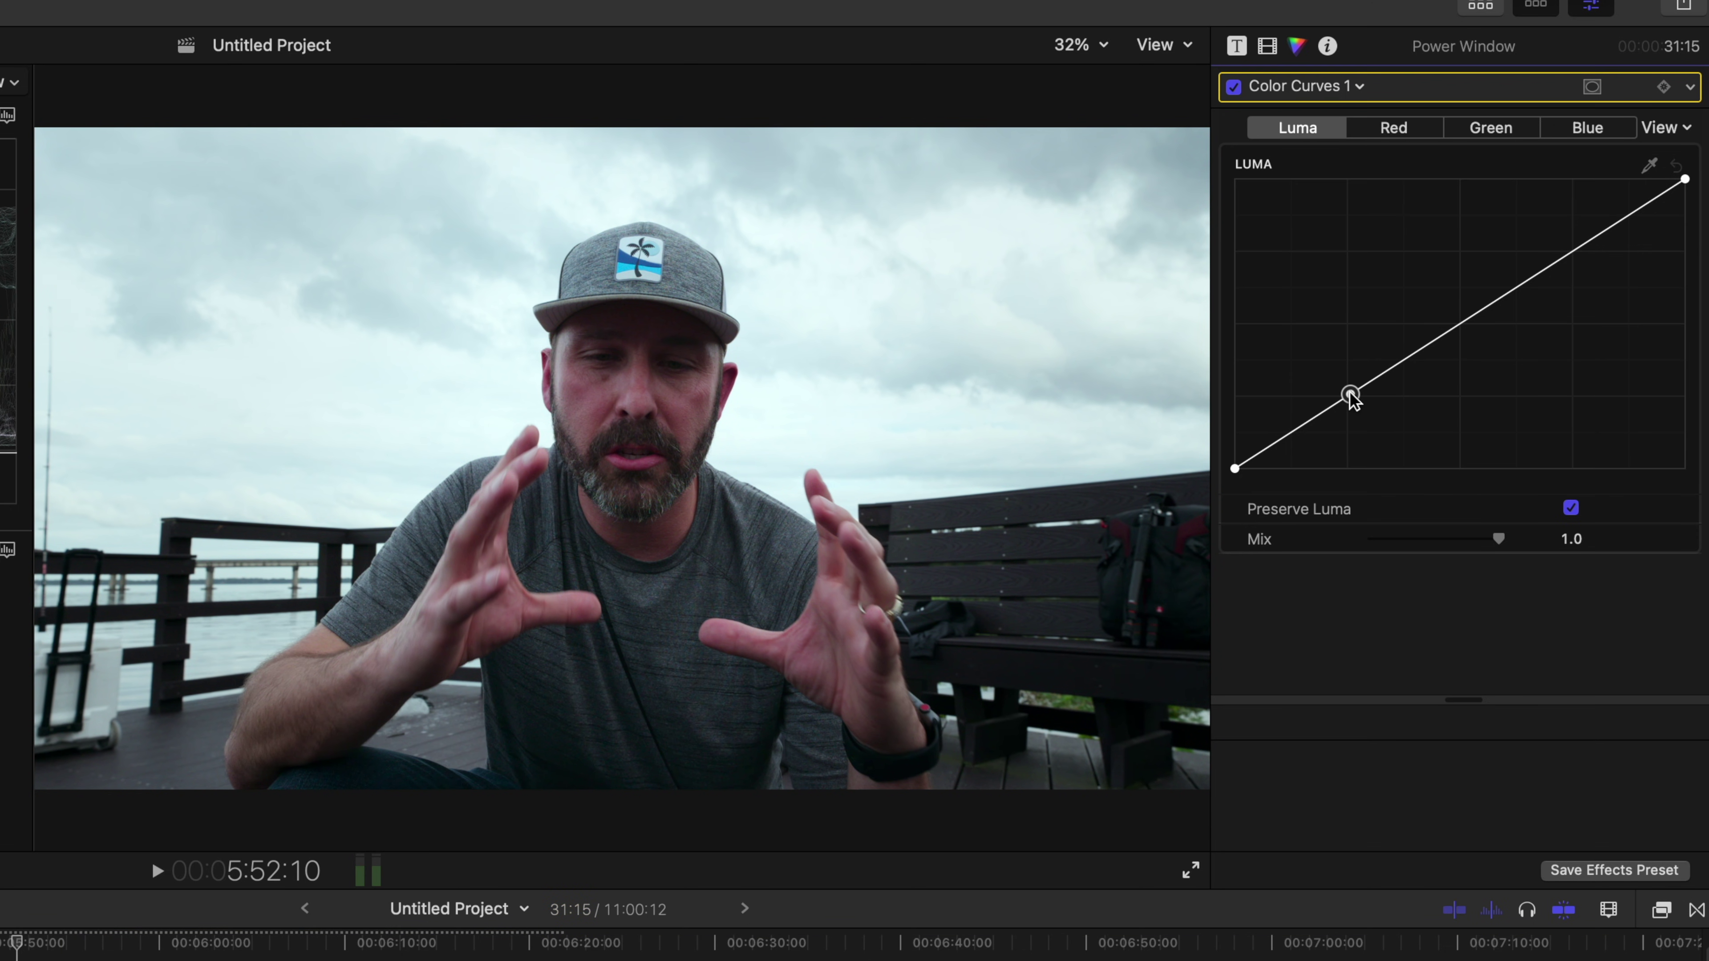
click(1349, 391)
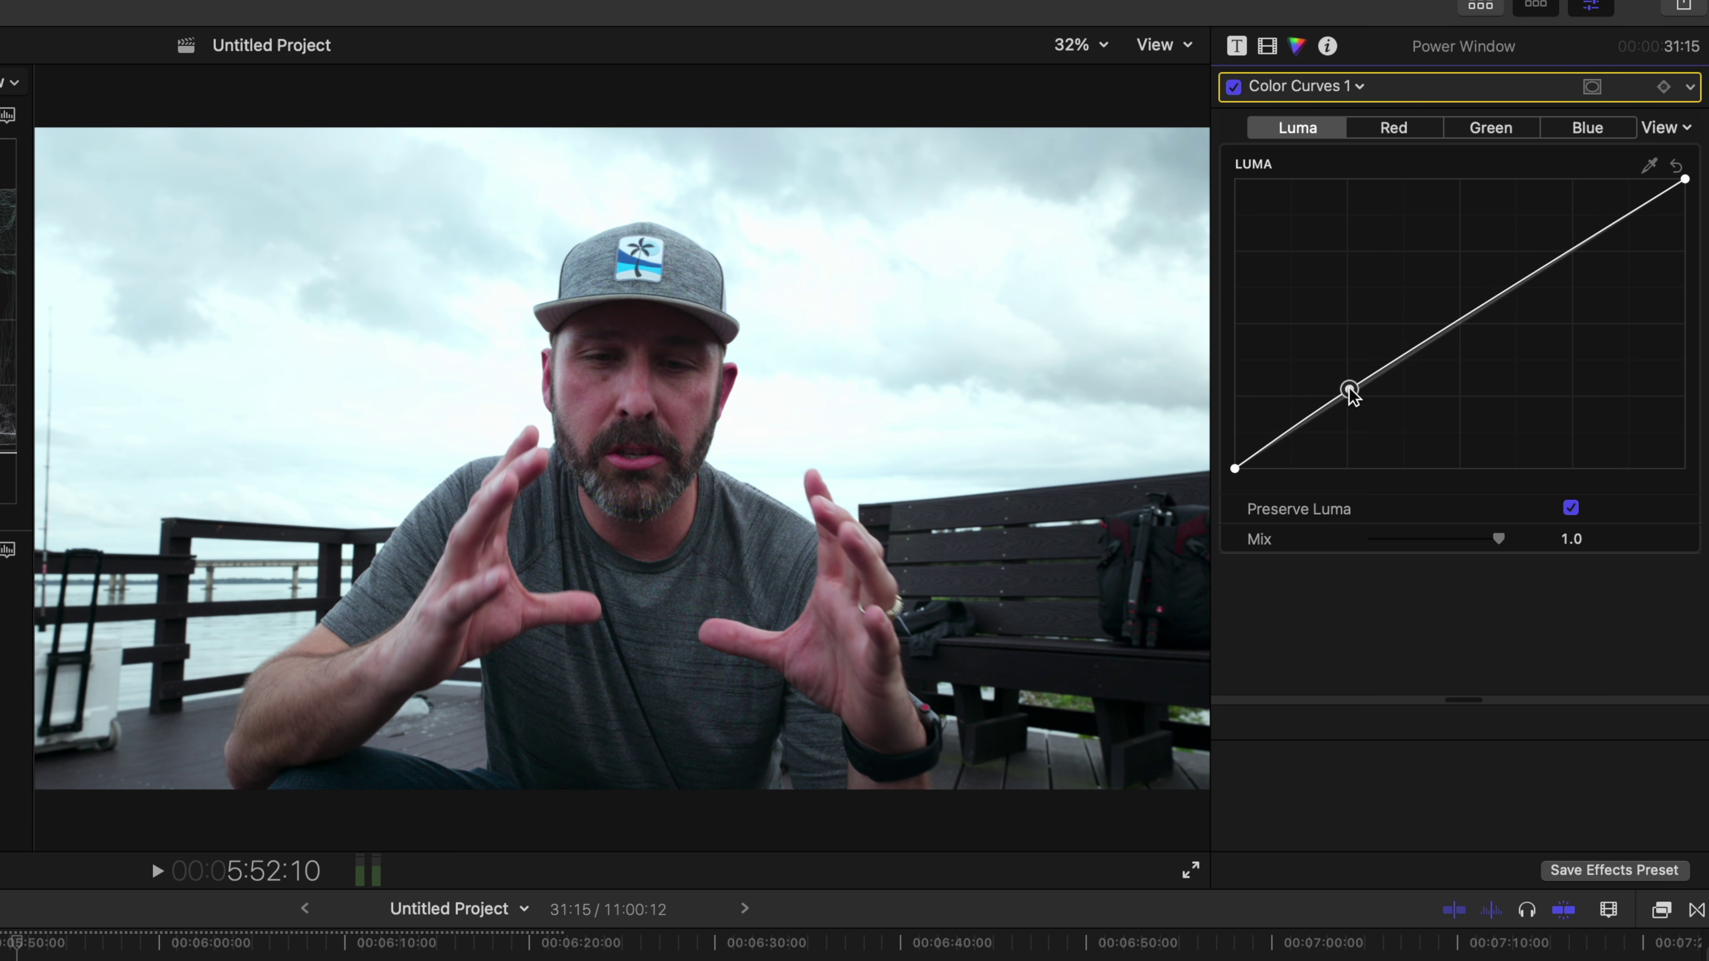
Add a shape mask to the Color Curves correction, shaped as a tall narrow ellipse over the man's face and torso with a wide feather.
click(1592, 88)
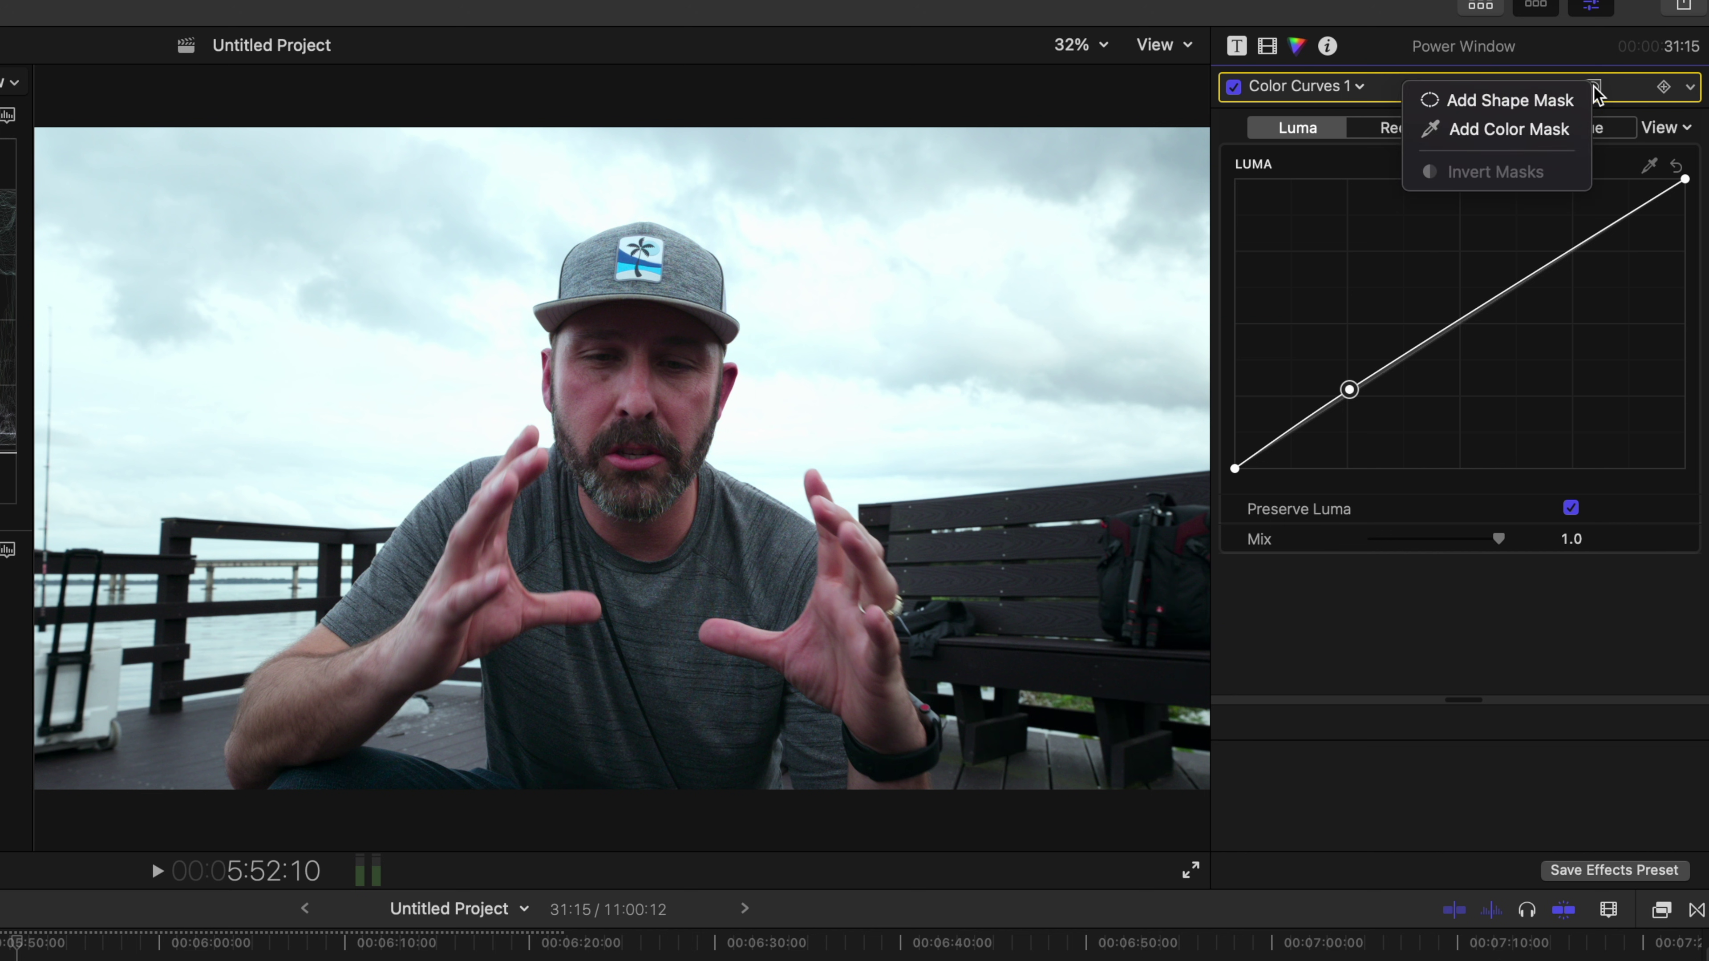
click(1556, 101)
drag(636, 472, 652, 477)
drag(641, 652, 649, 735)
drag(628, 447, 631, 513)
drag(802, 530, 711, 518)
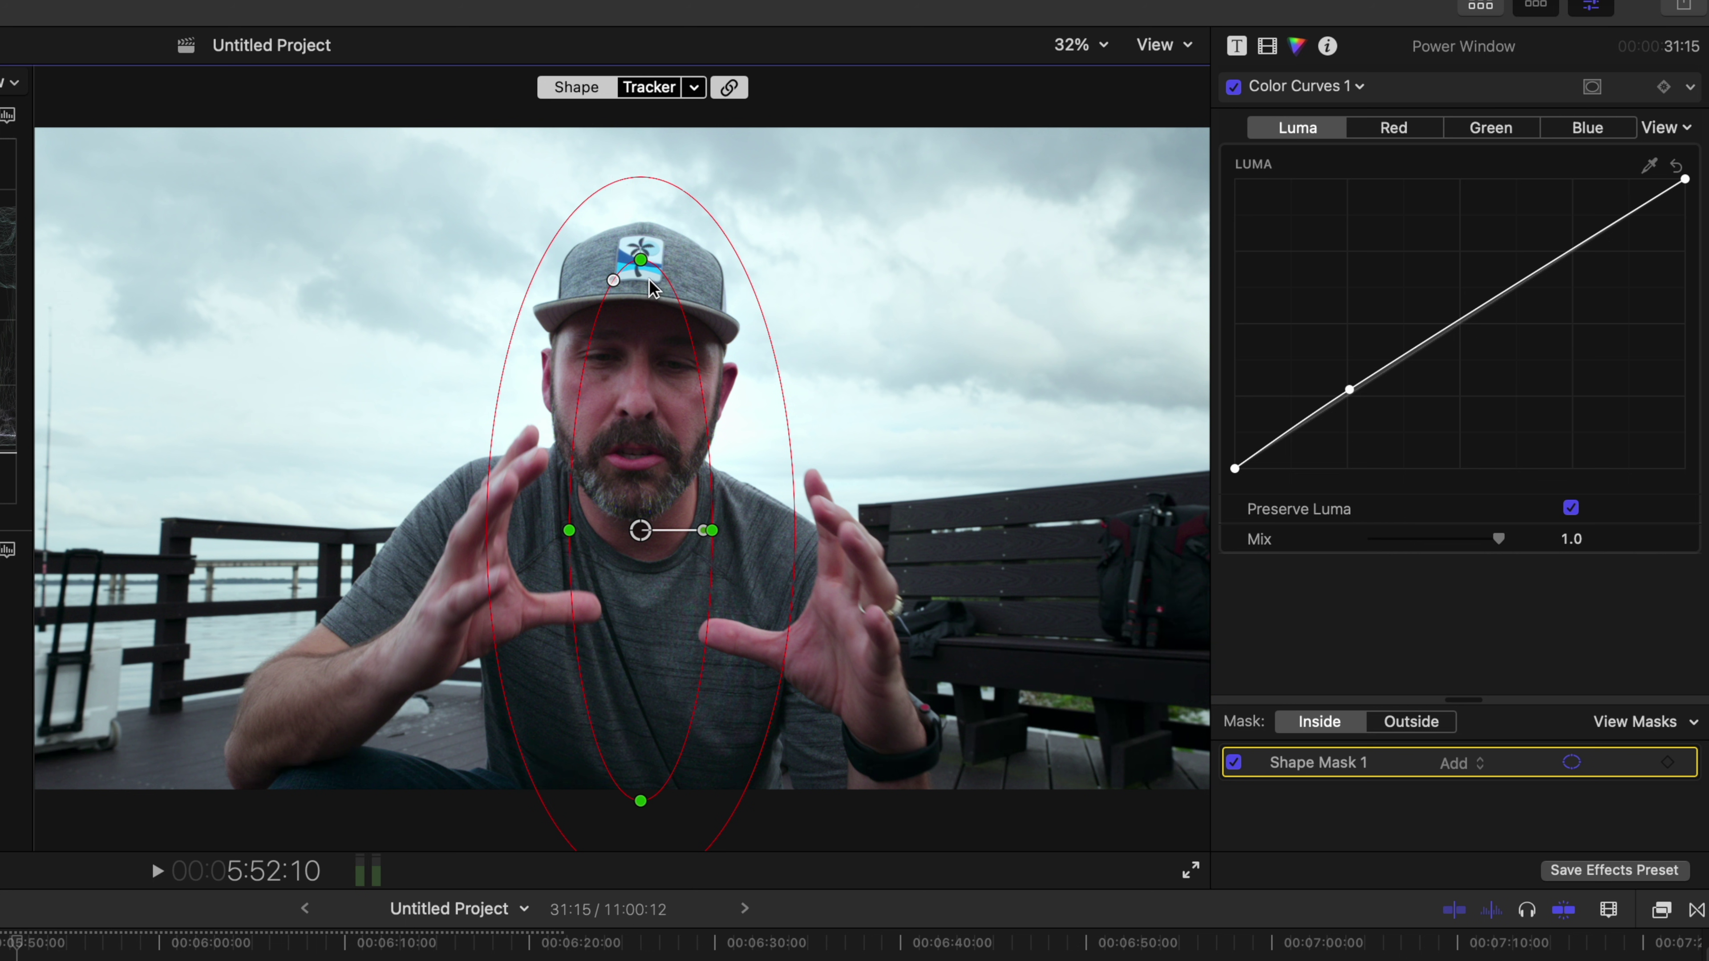
drag(640, 259, 640, 276)
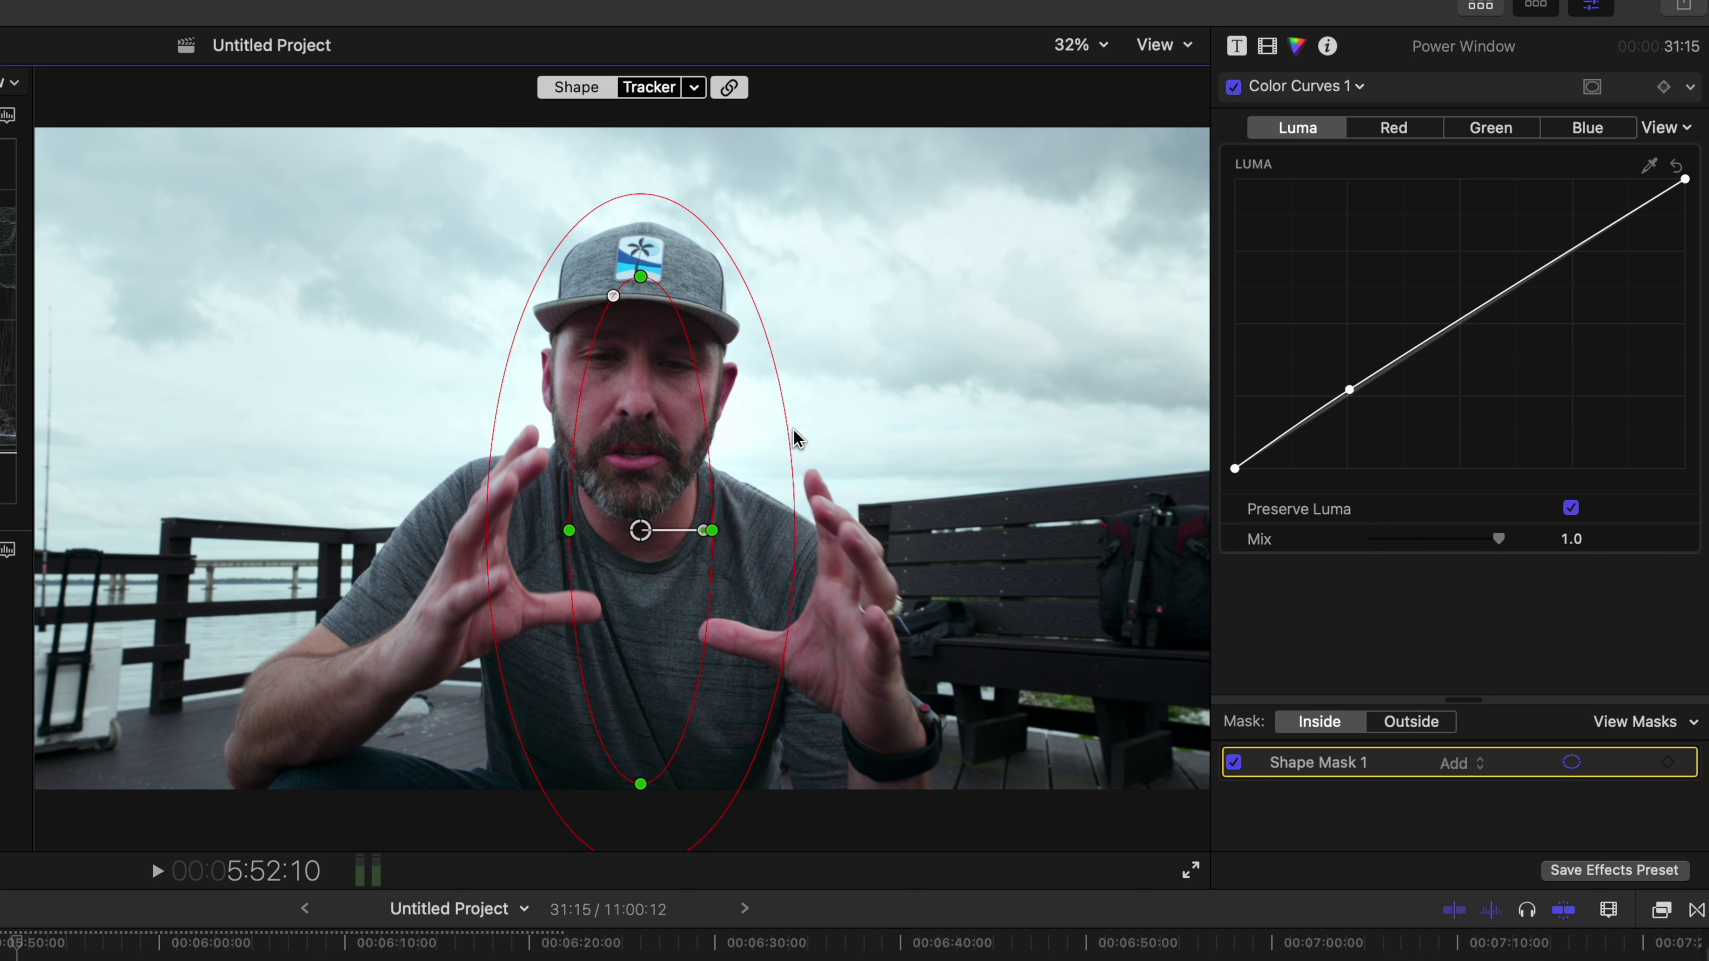
drag(787, 436, 1061, 471)
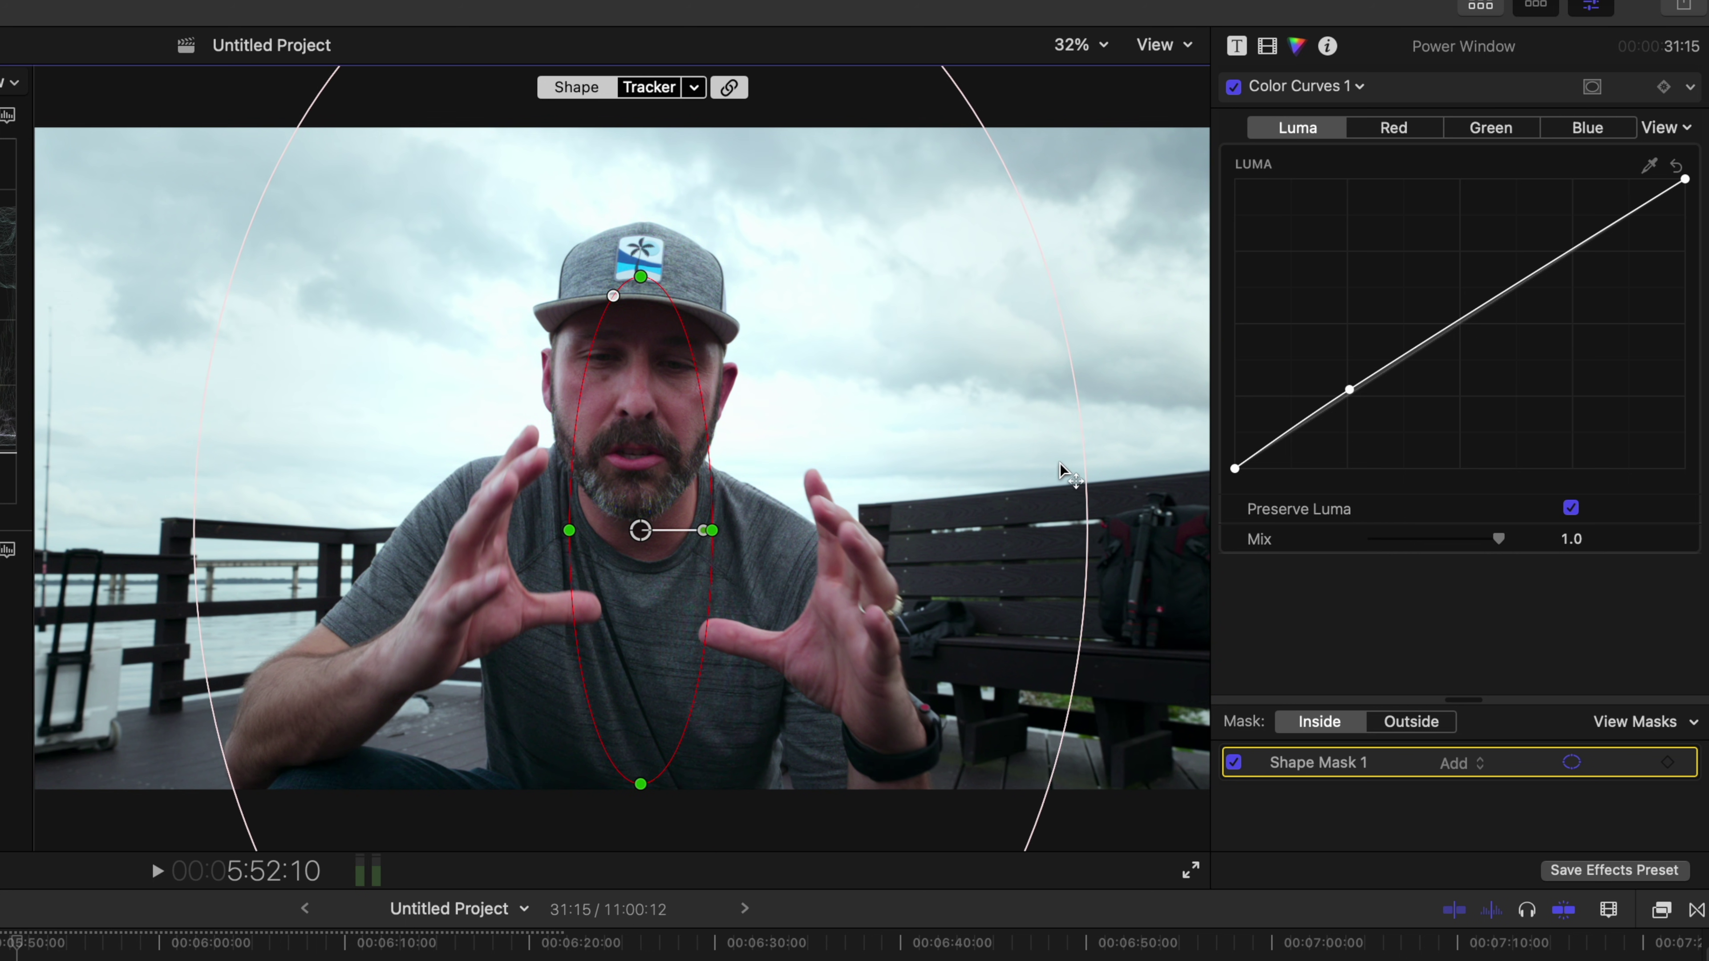
Lower the upper part of the masked luma curve slightly, comparing the Color Curves correction on and off.
click(1234, 86)
click(1234, 87)
click(1234, 87)
click(1234, 87)
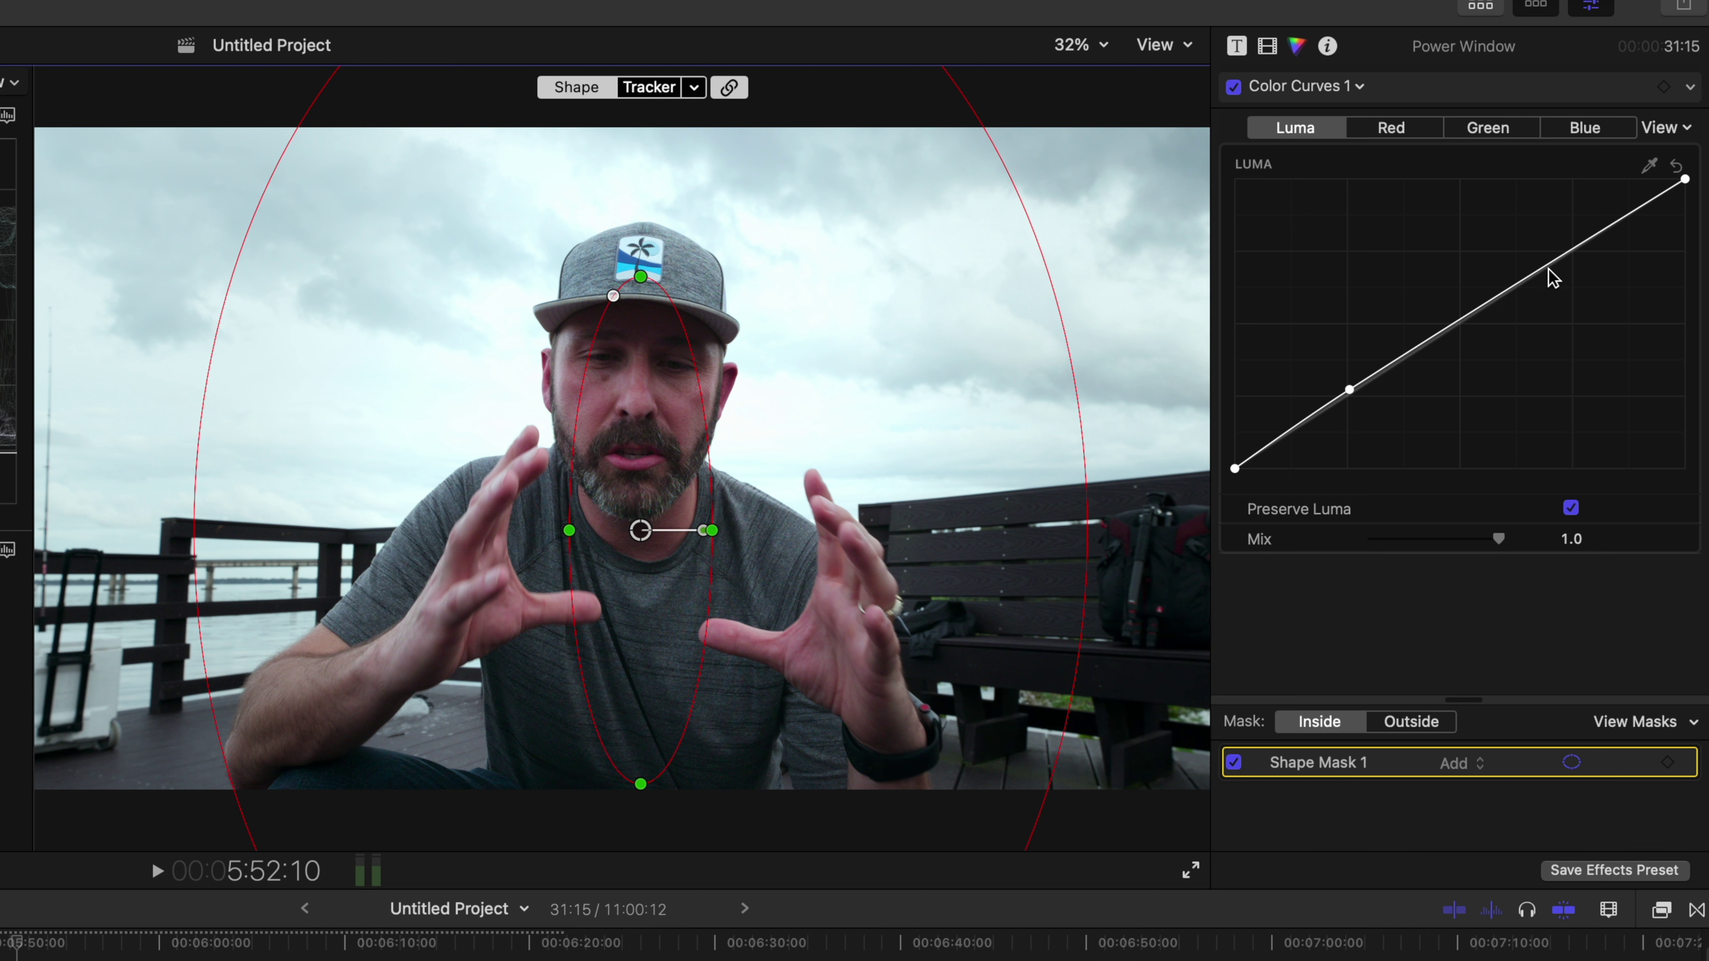
drag(1548, 267, 1552, 274)
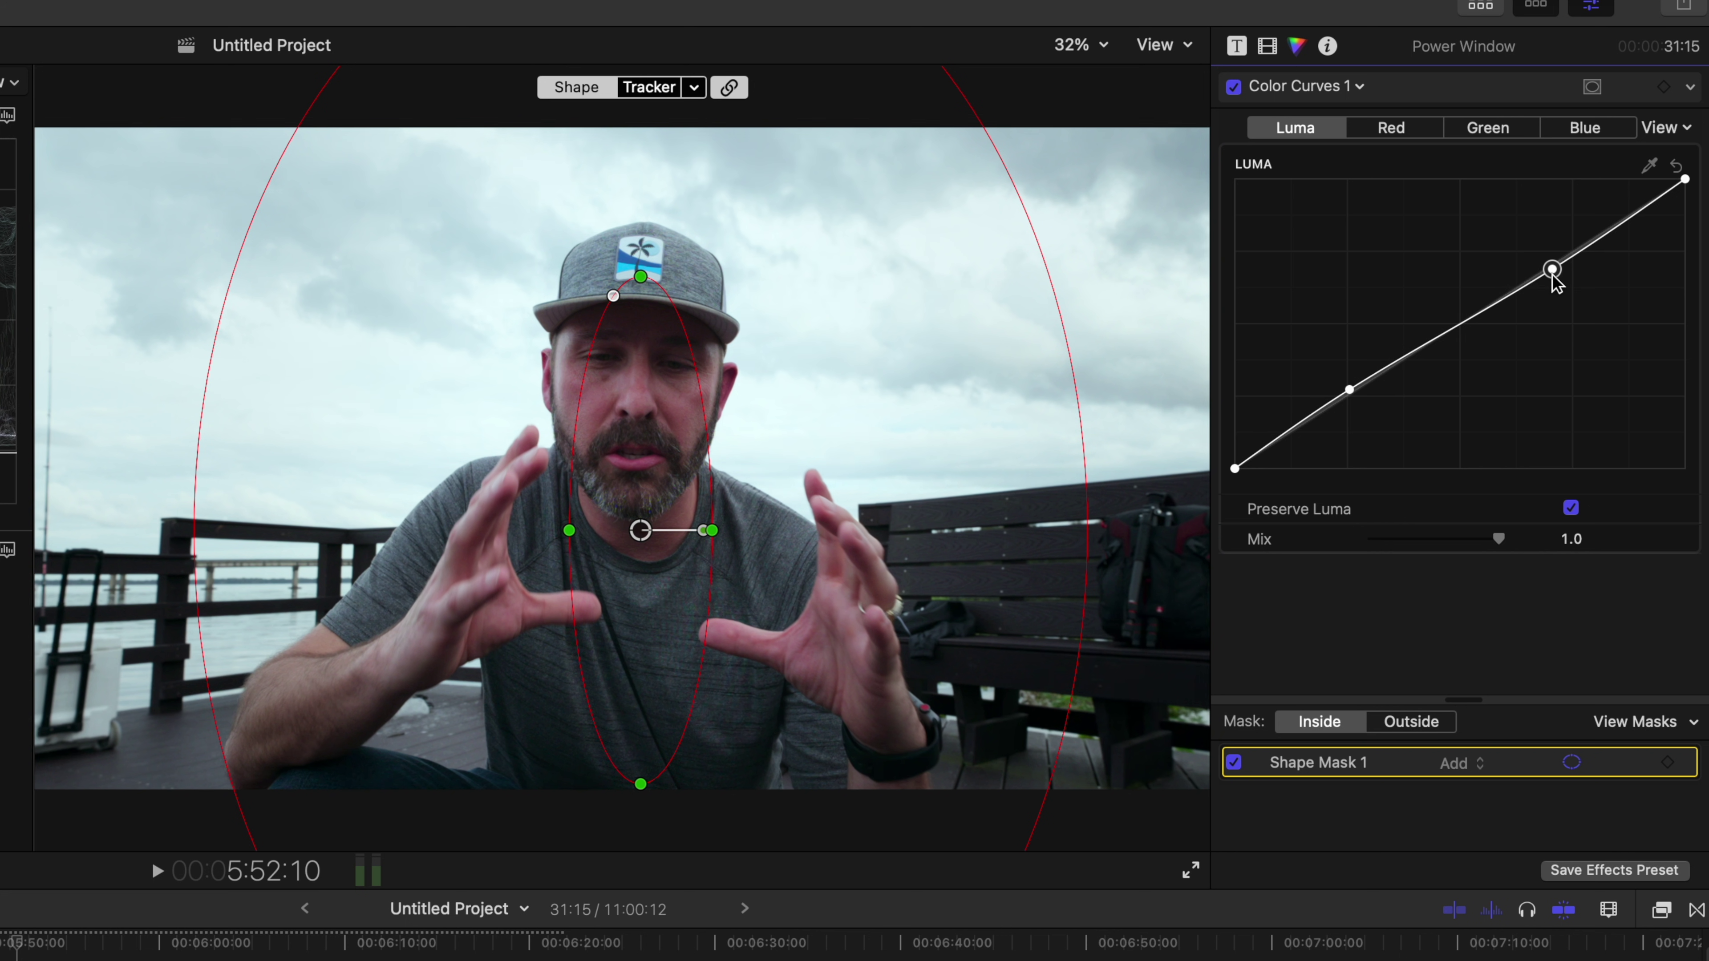
click(1234, 86)
click(1234, 87)
click(1234, 86)
click(1234, 86)
click(1234, 86)
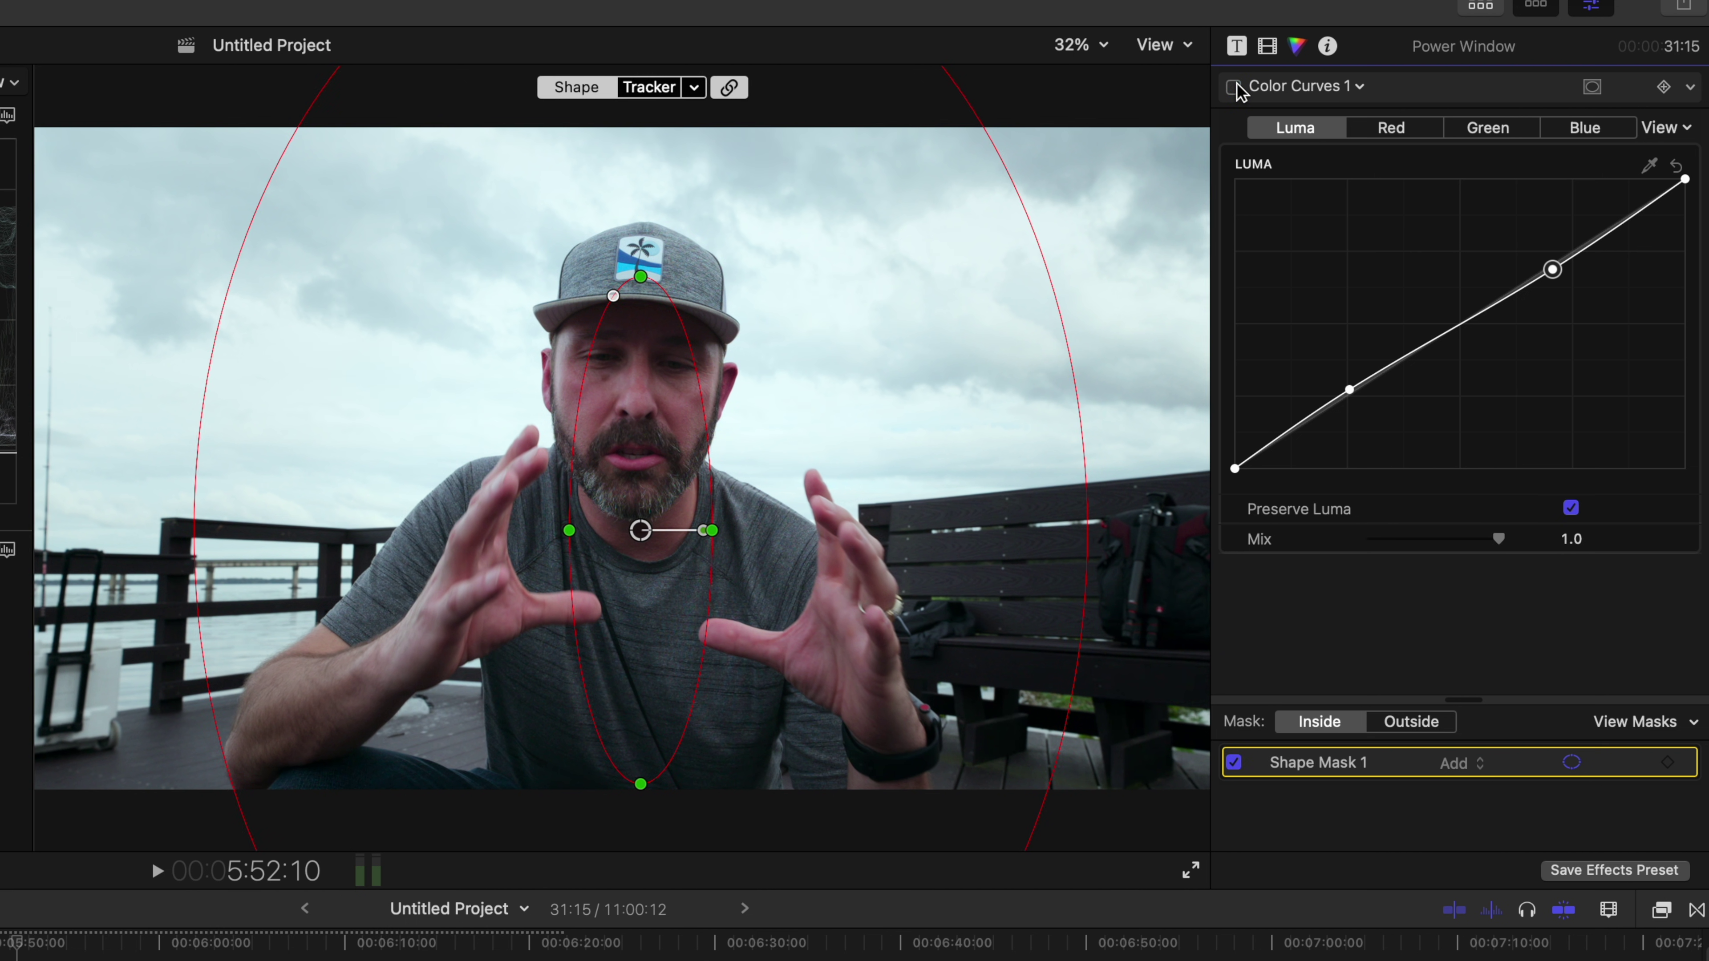
Hide the mask outline in the viewer and compare the masked Color Curves correction on and off.
click(1420, 86)
click(1234, 86)
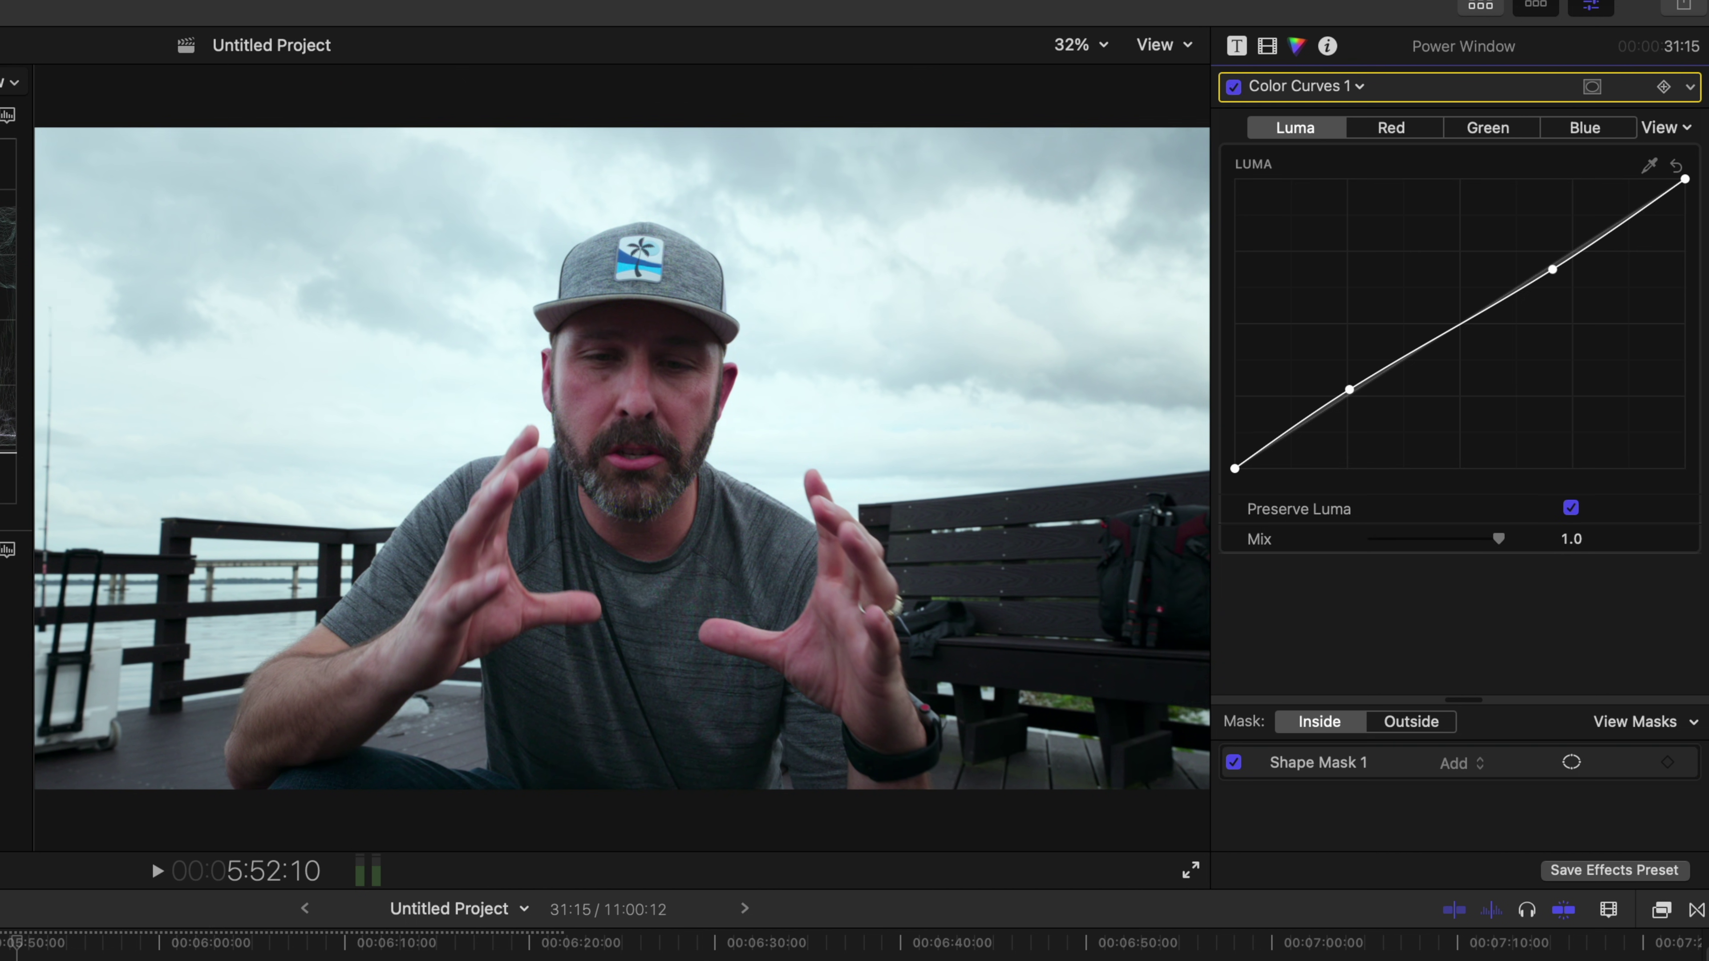
click(1234, 86)
click(1234, 87)
click(1234, 87)
click(1234, 87)
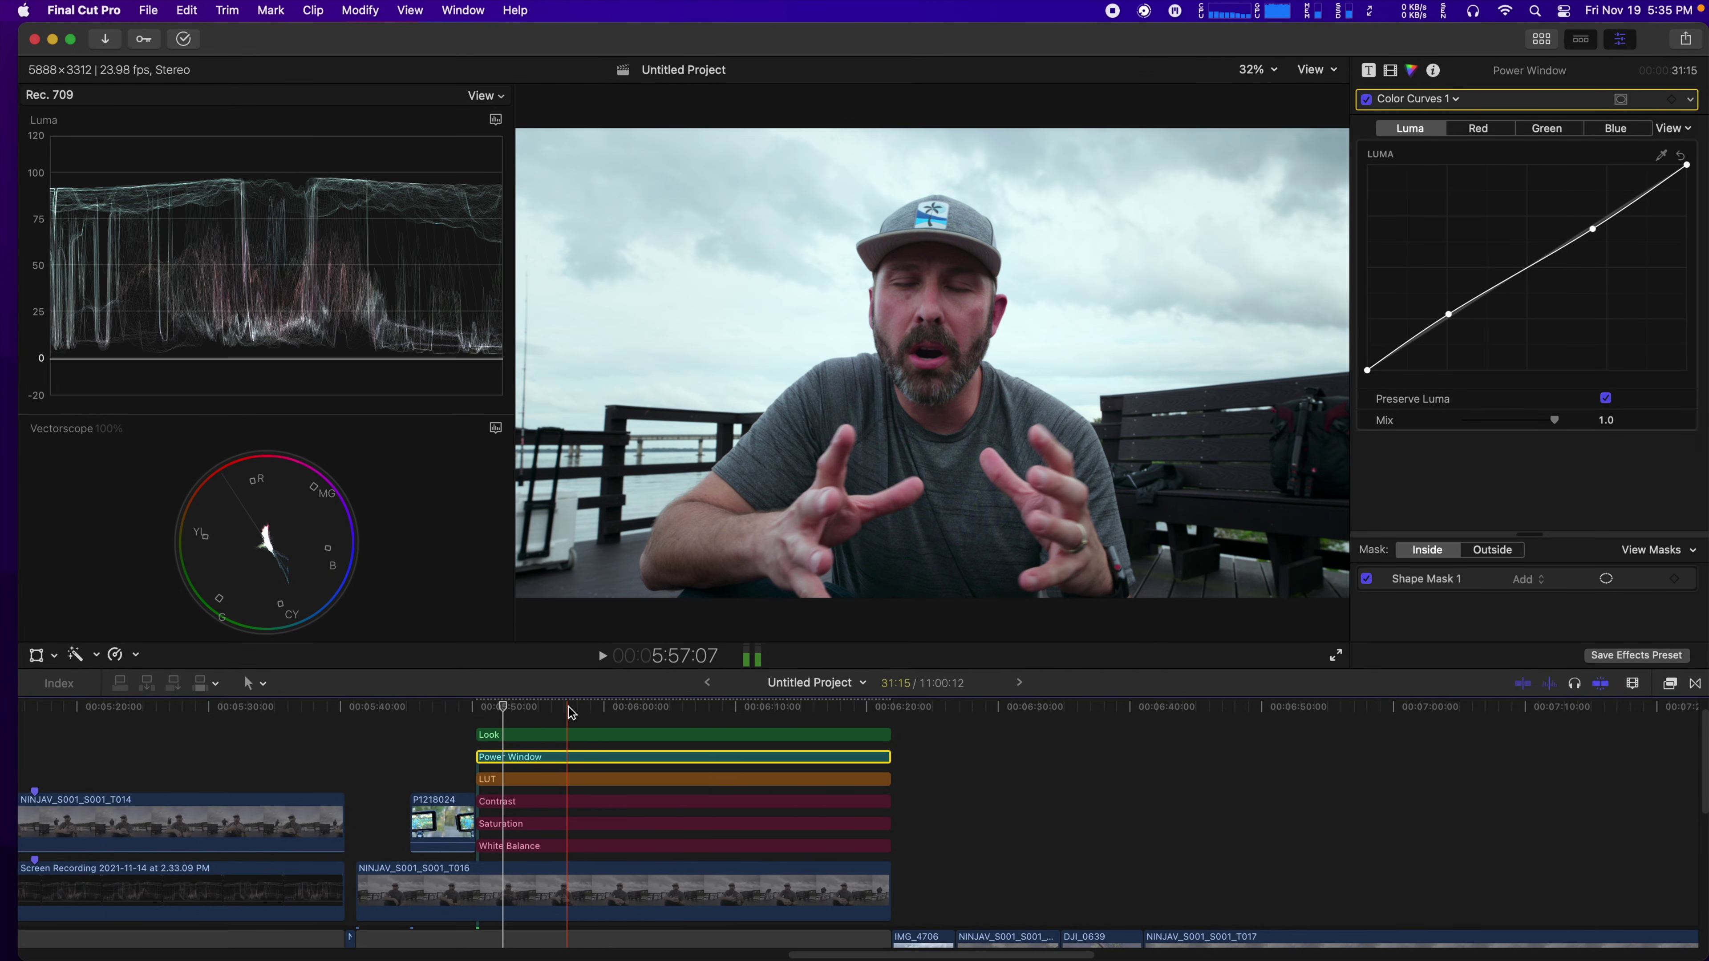
Select every adjustment layer in the stack except LUT and disable the selected layers.
click(569, 710)
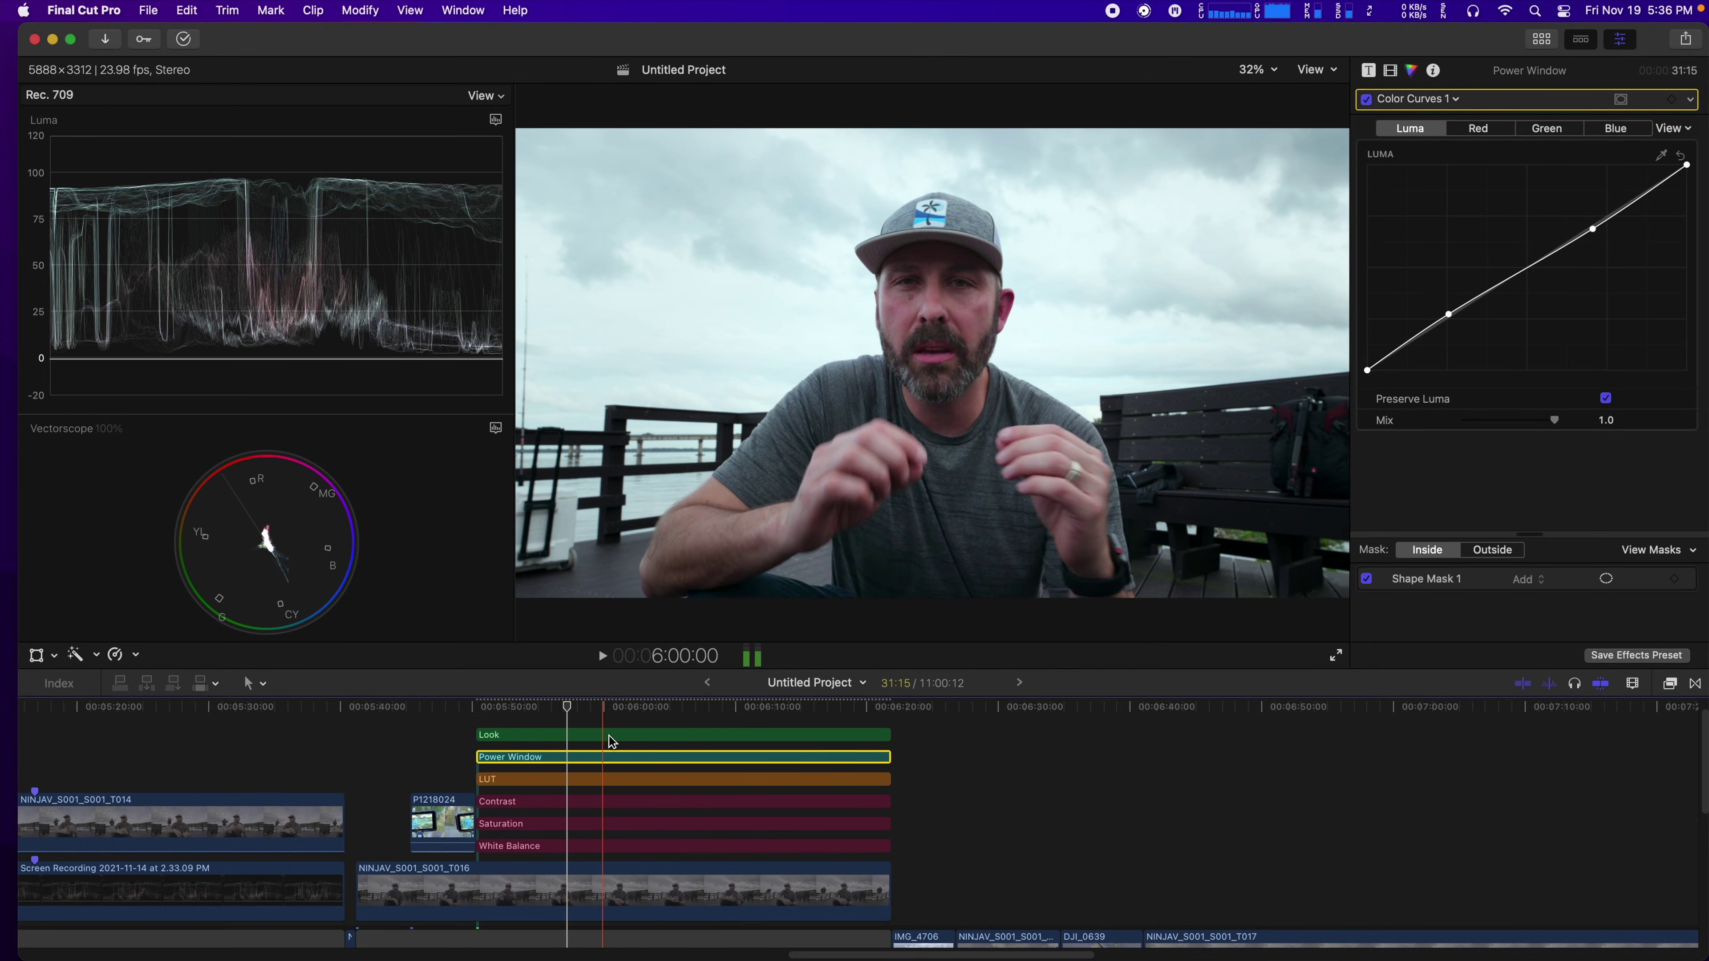
click(630, 846)
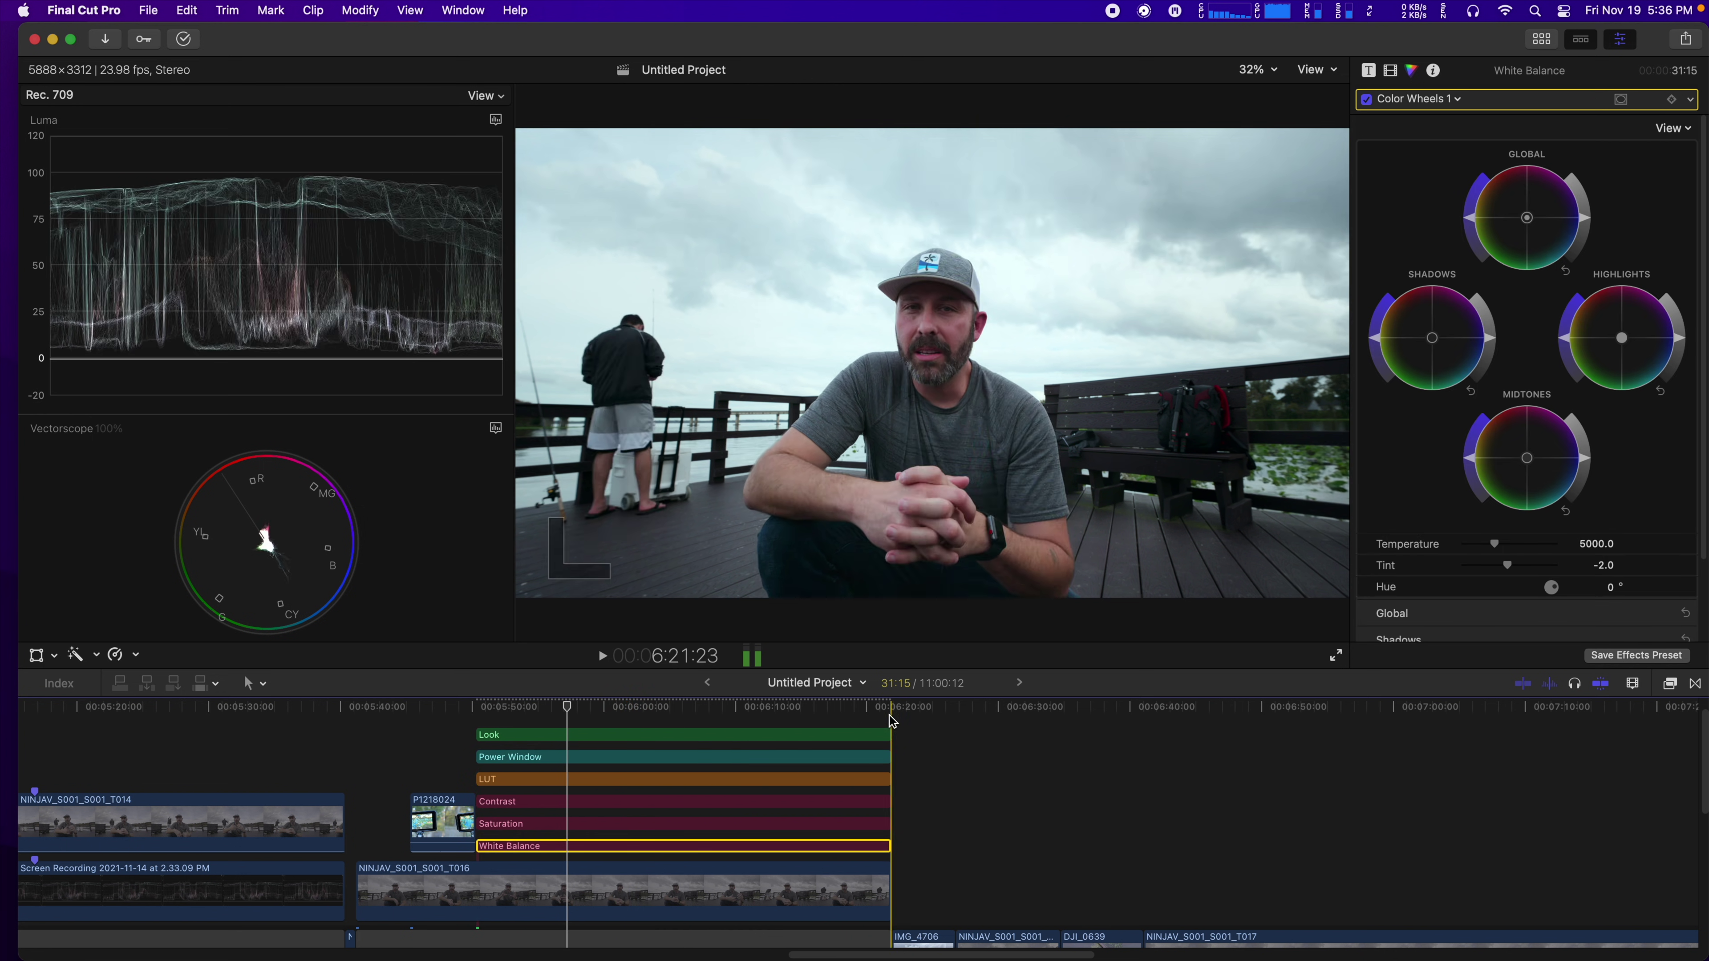
mouse_move(921, 725)
mouse_down()
mouse_move(807, 848)
mouse_move(800, 895)
mouse_move(801, 847)
mouse_up()
super+click(713, 784)
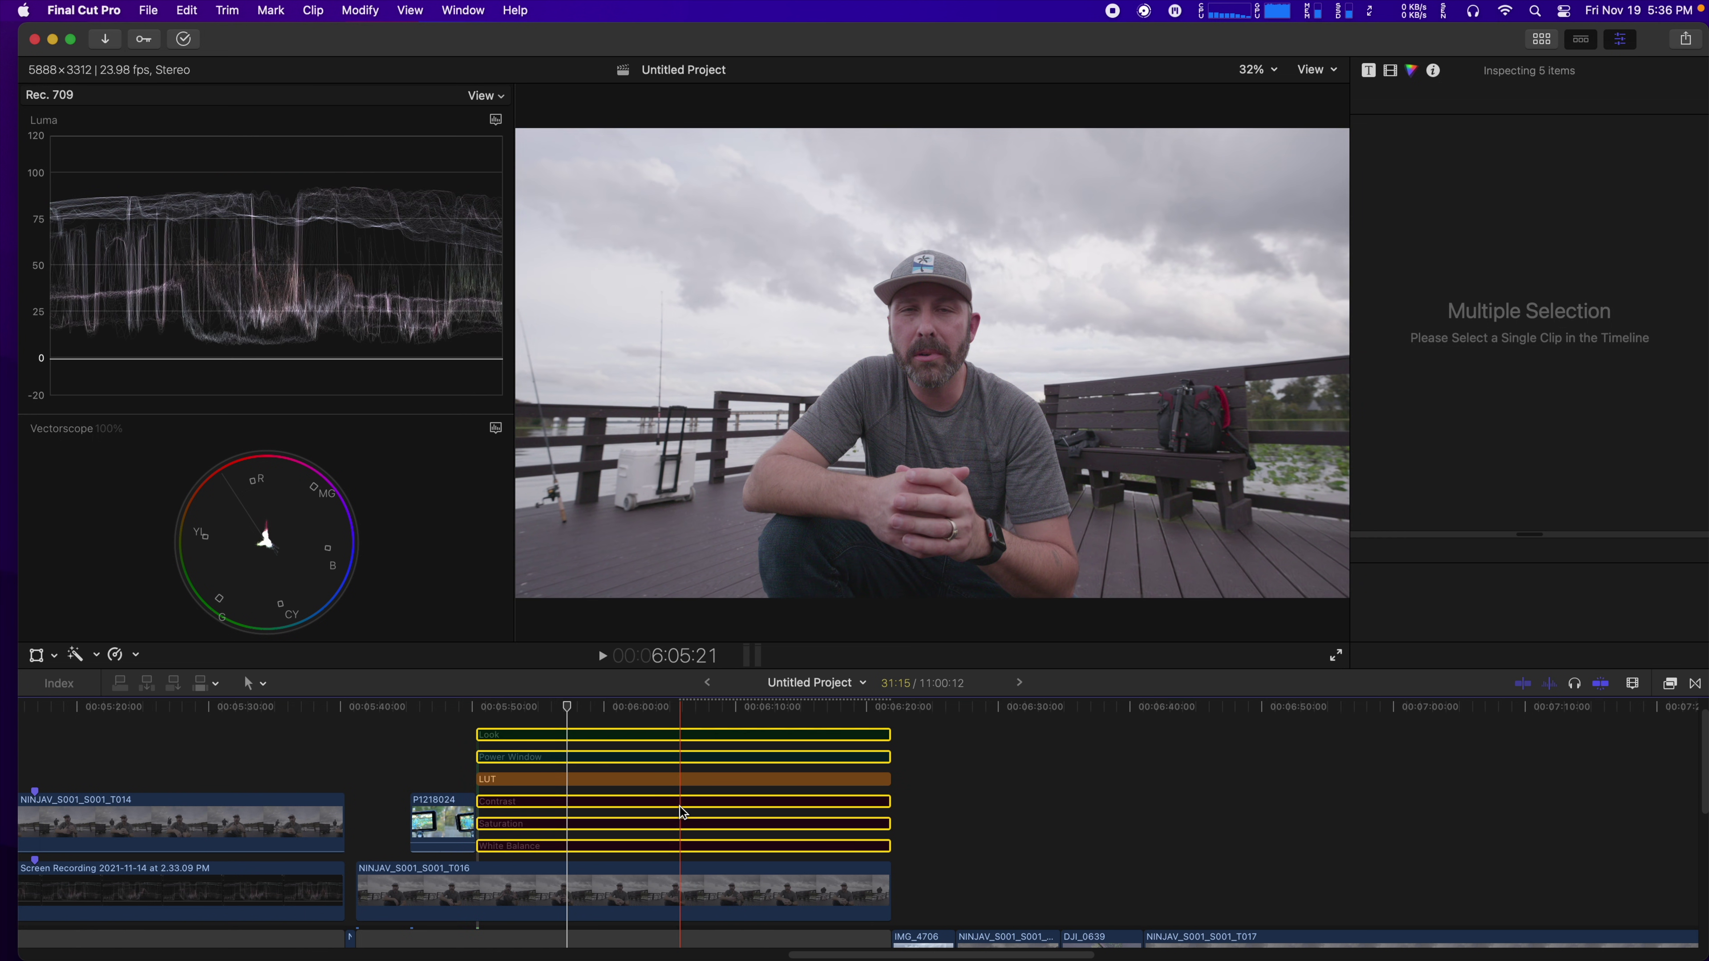
Return the playhead to near the start of the stack and compare the image with and without the five grading layers.
click(502, 706)
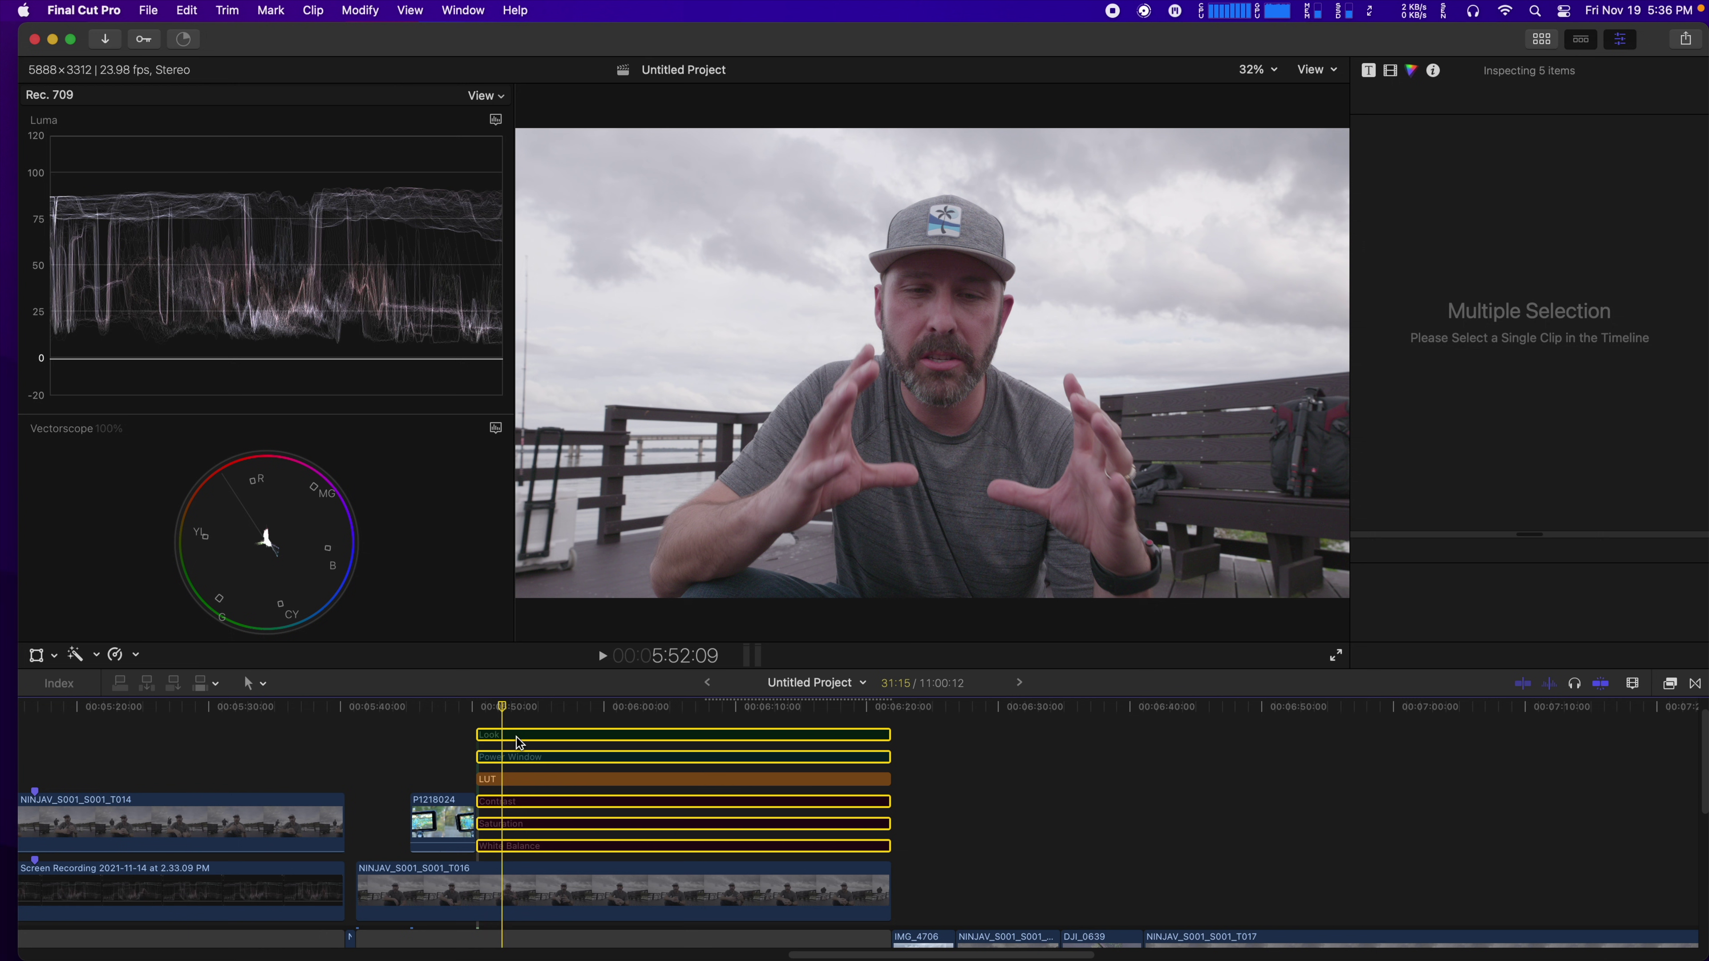
key(v)
key(v)
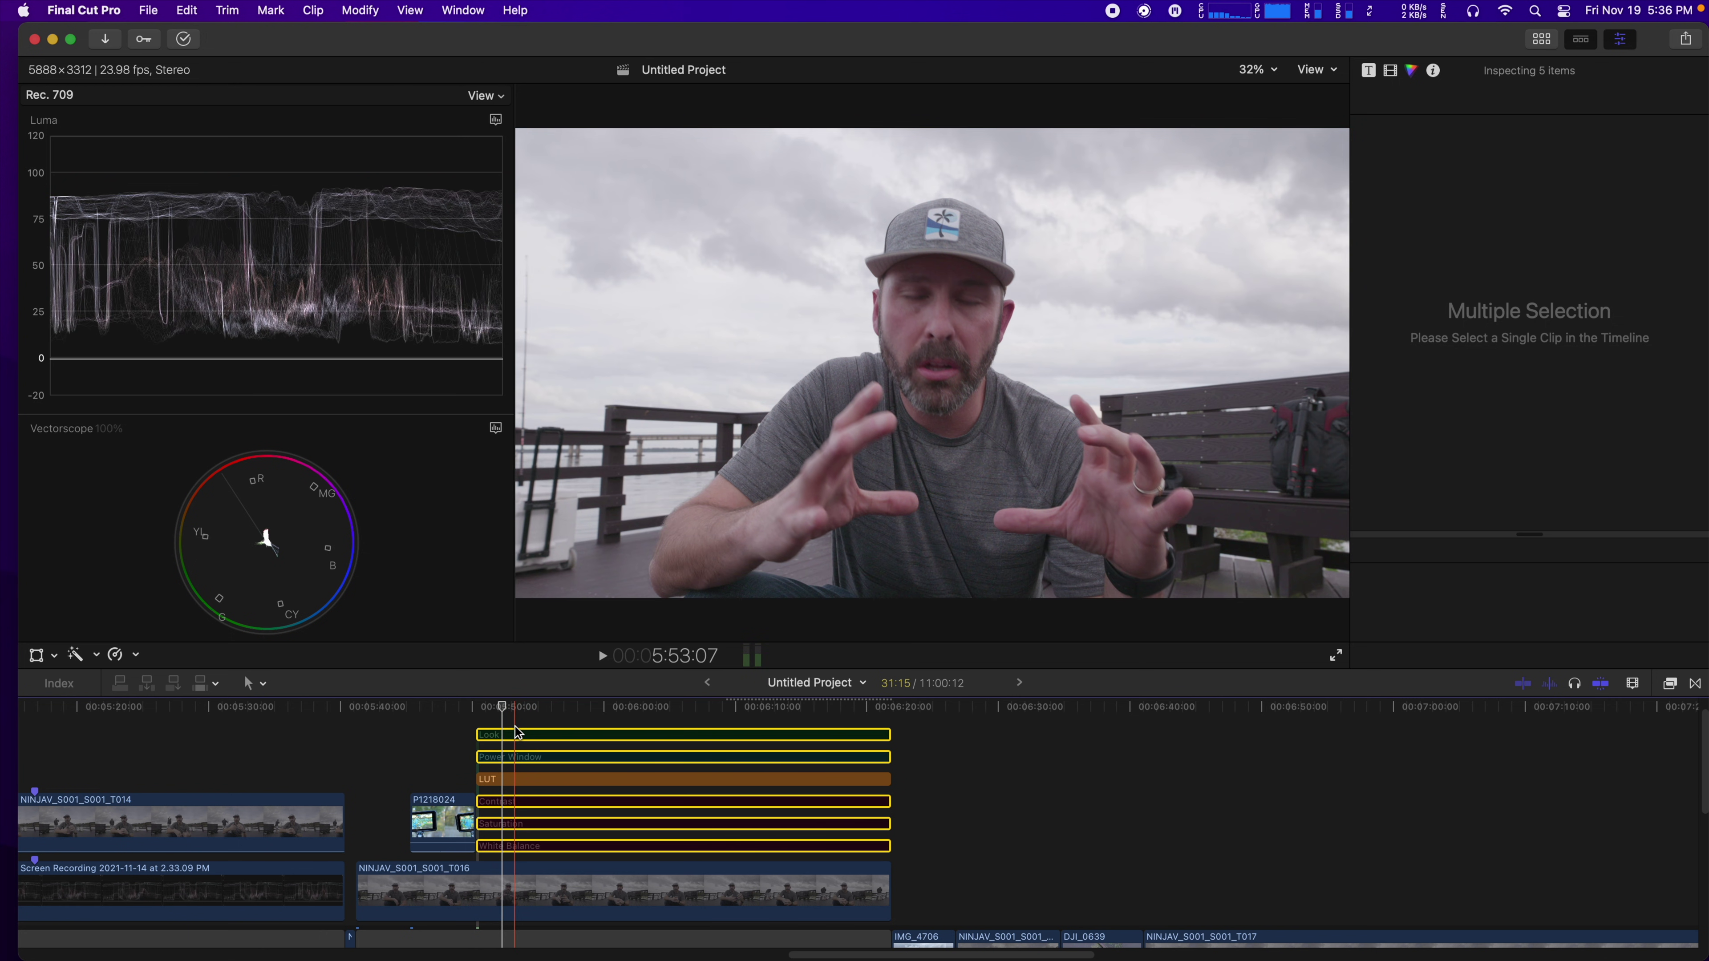
key(v)
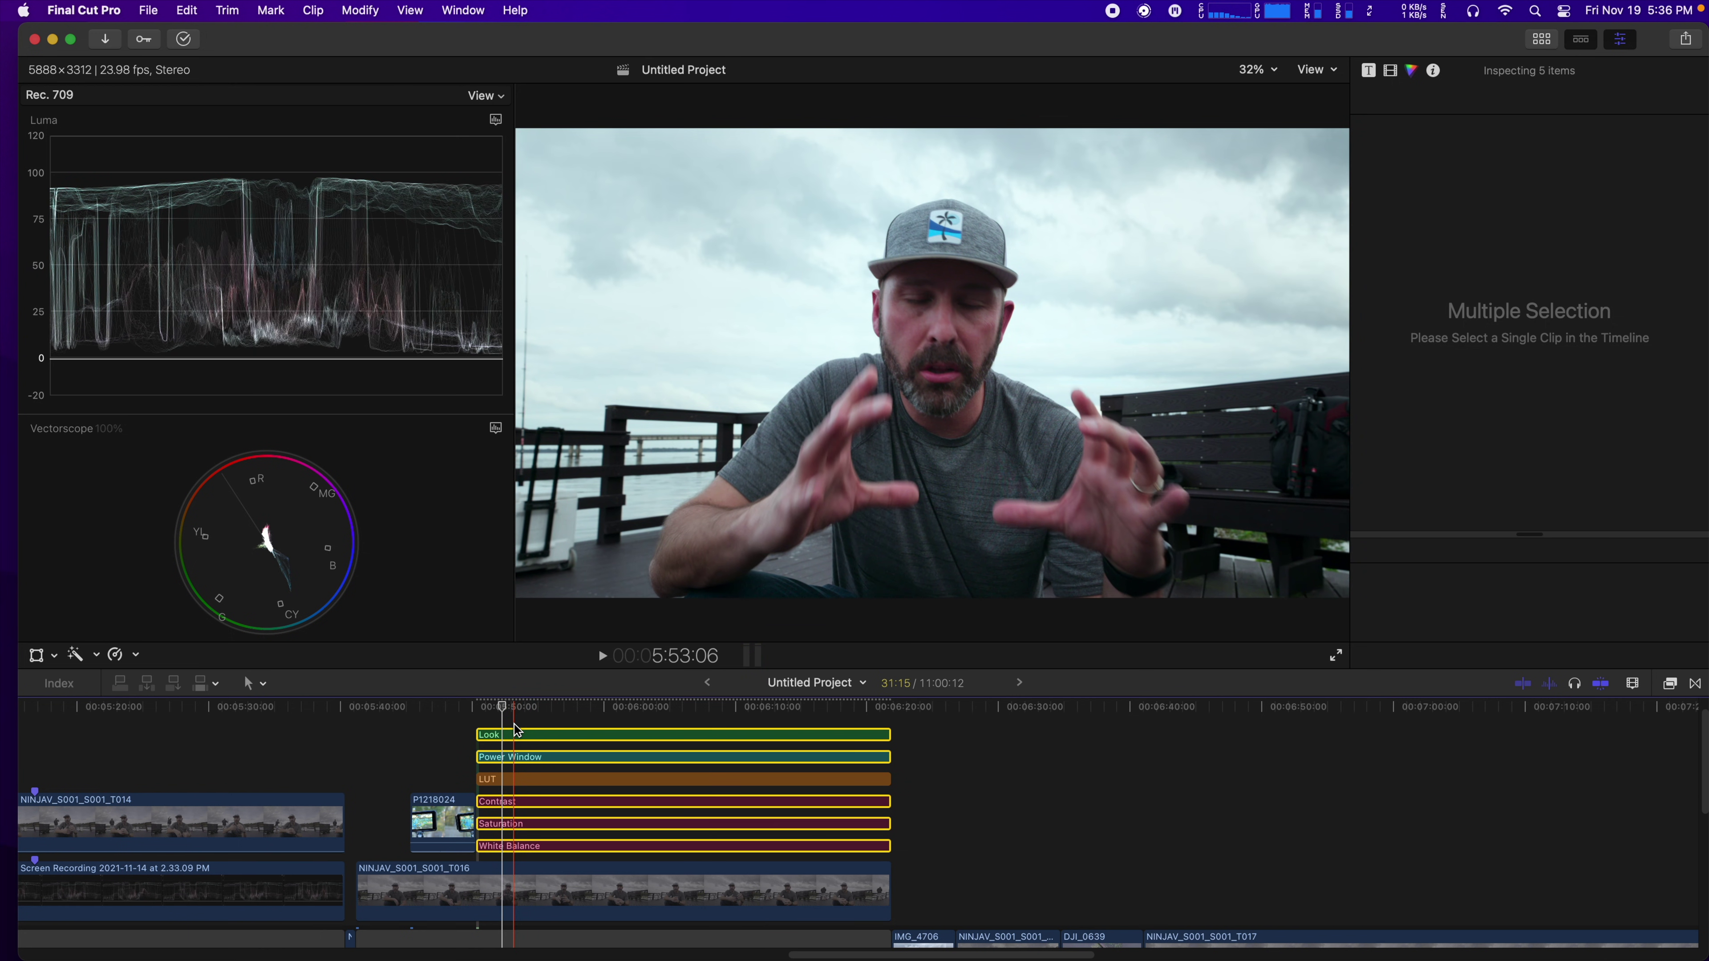
key(v)
Re-enable the Contrast, Saturation and White Balance adjustment layers one at a time to build up the primary correction over the LUT.
click(497, 781)
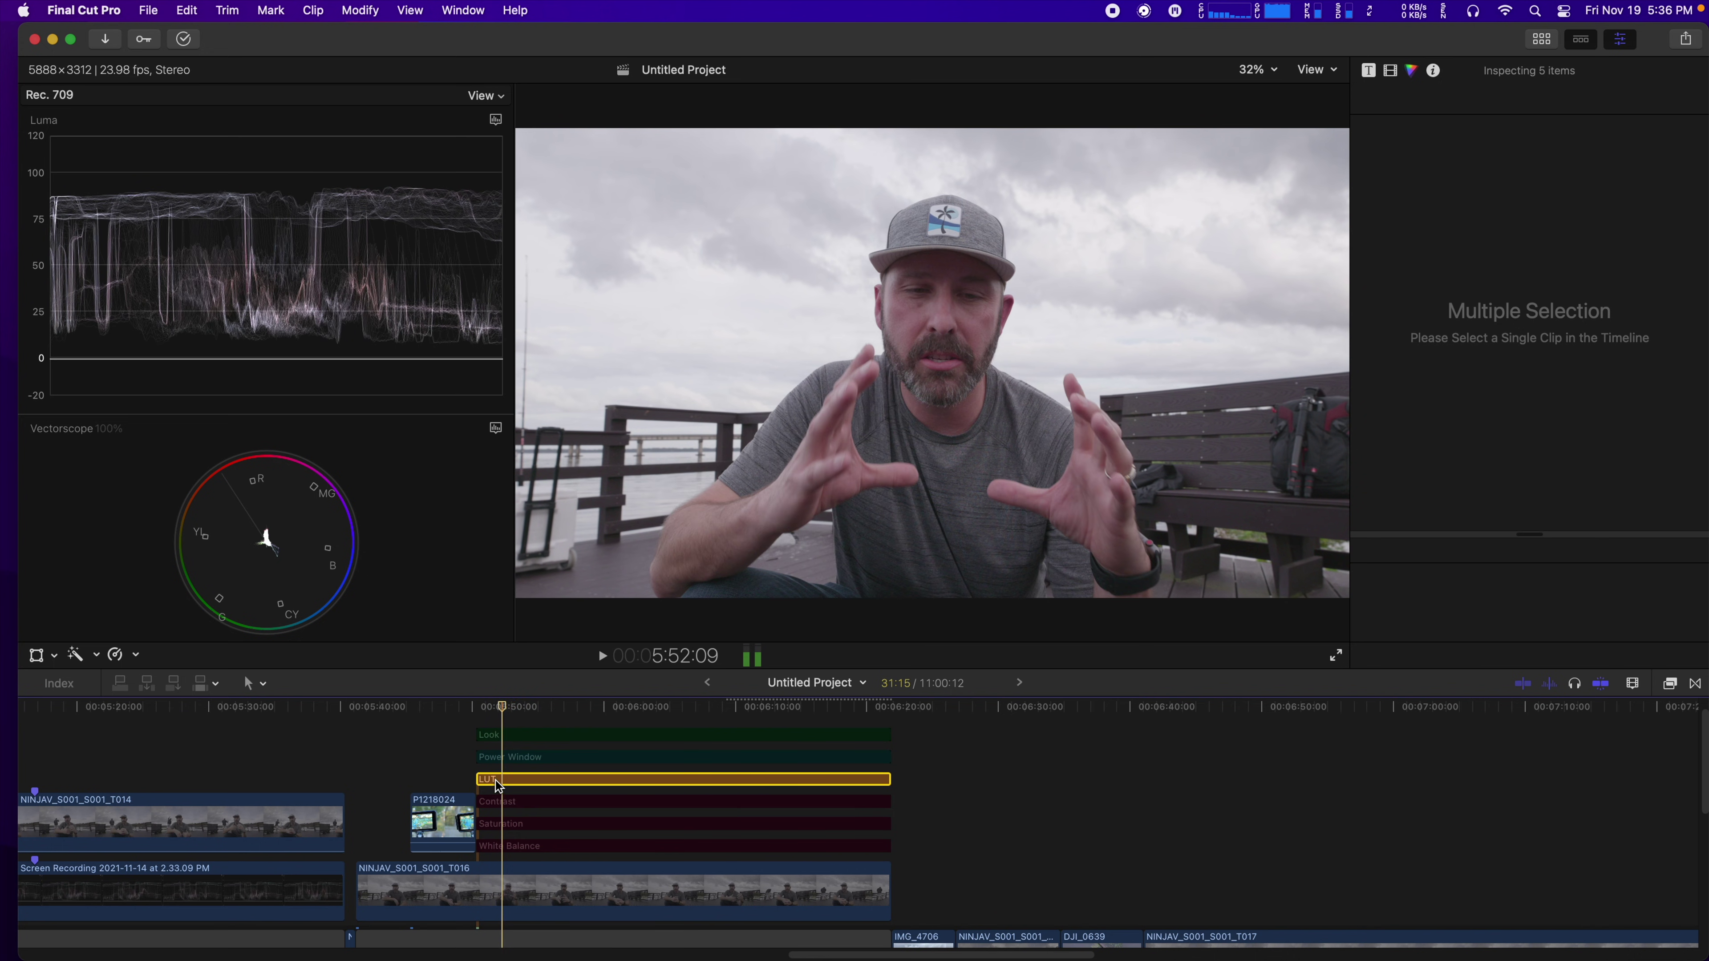
click(526, 845)
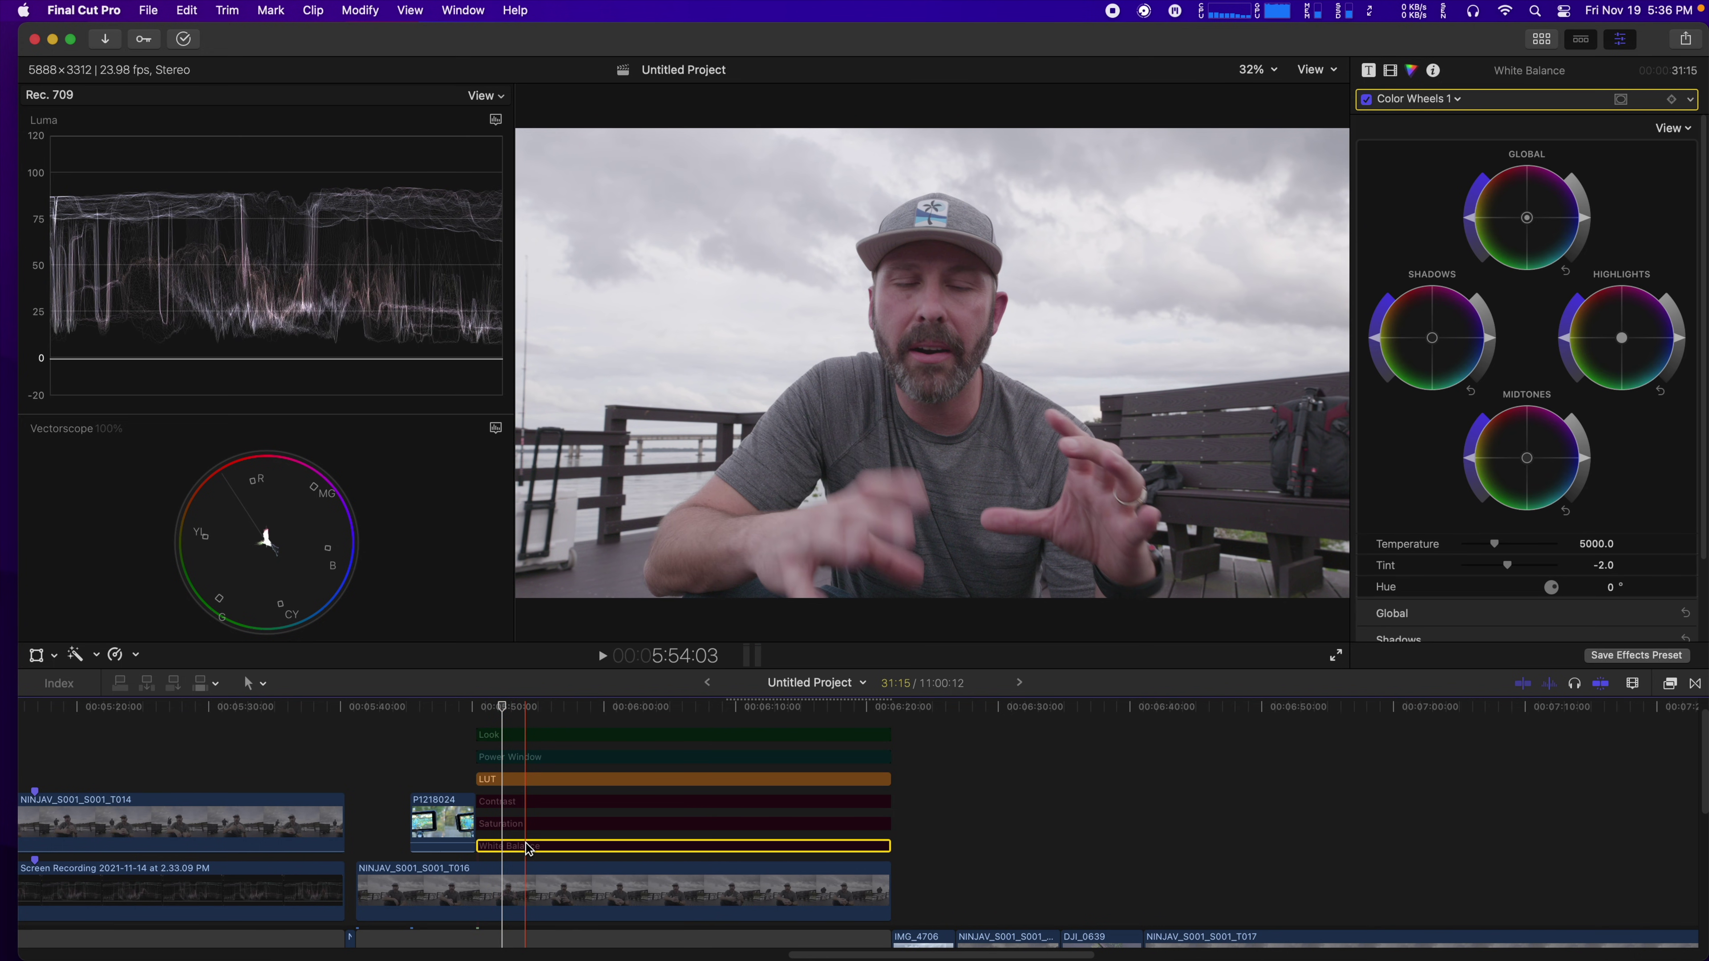
click(522, 804)
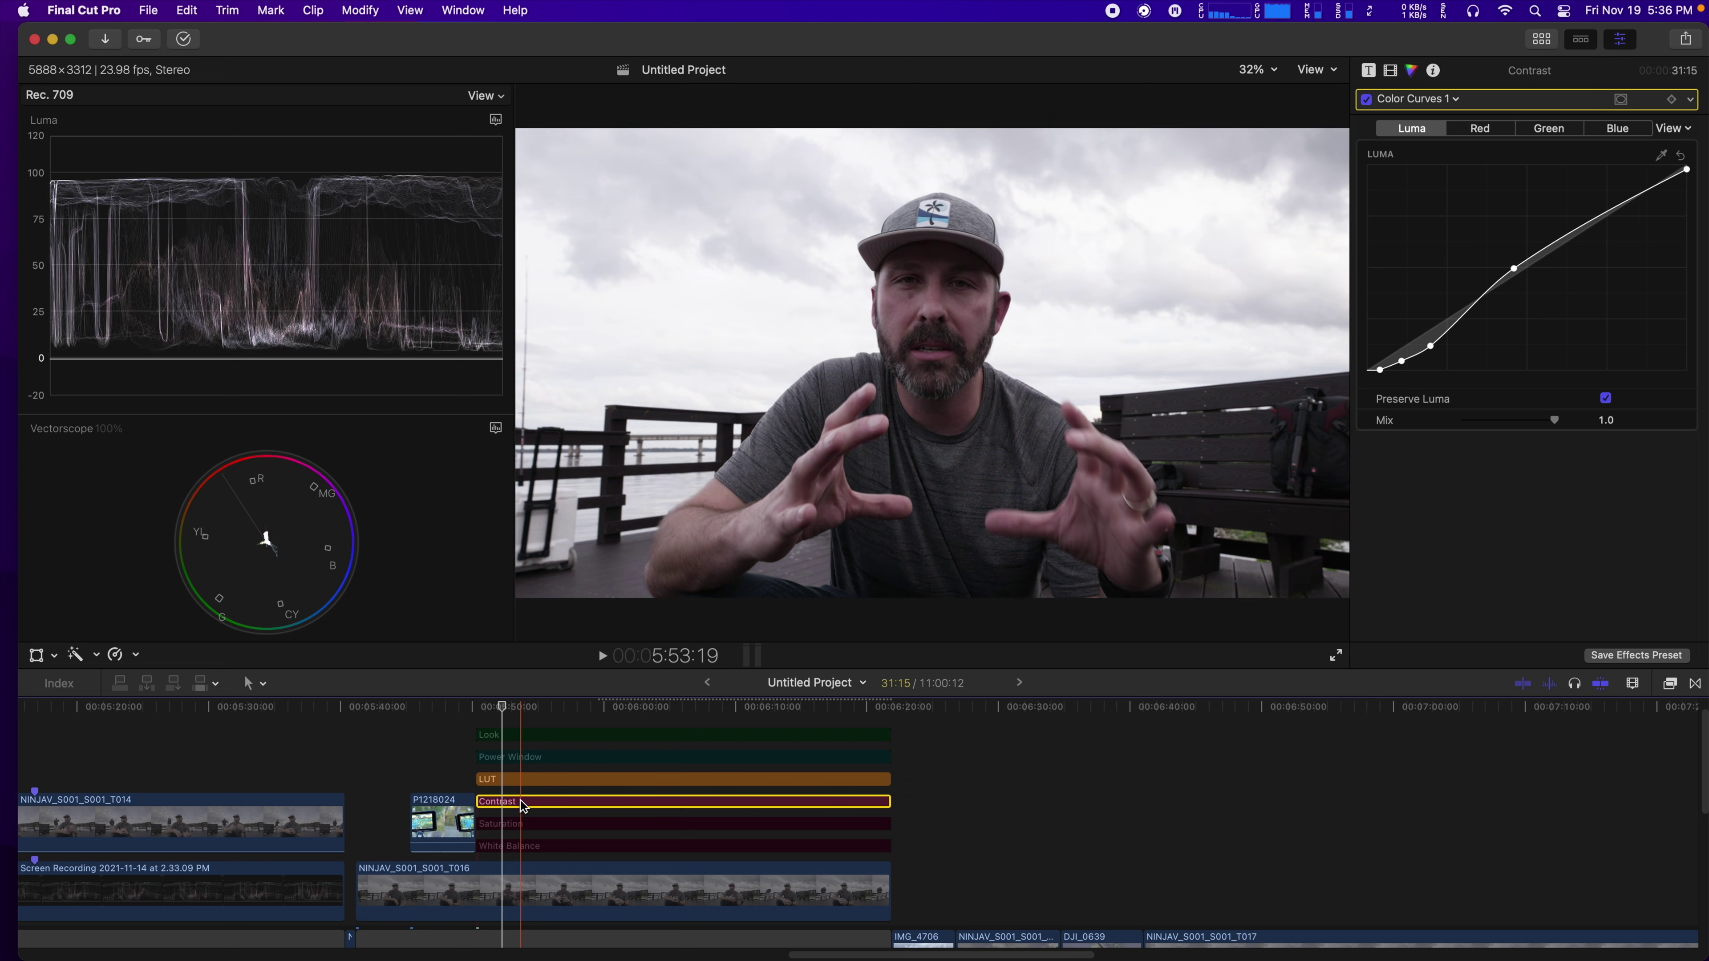
click(538, 823)
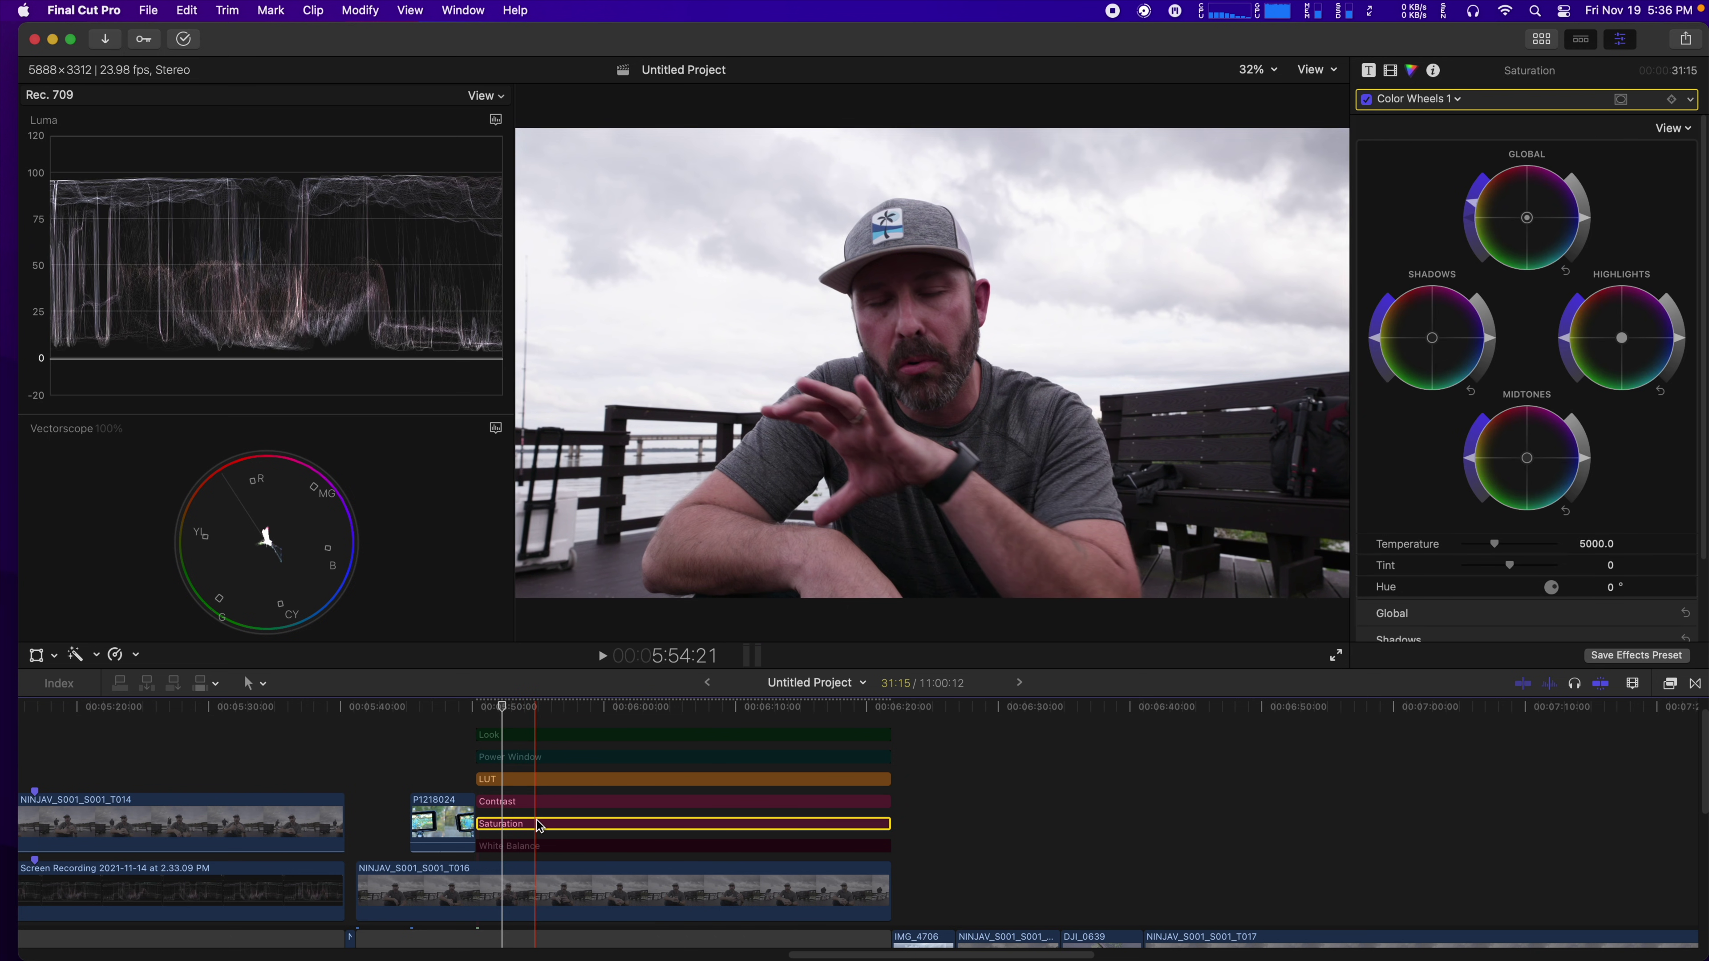
click(544, 846)
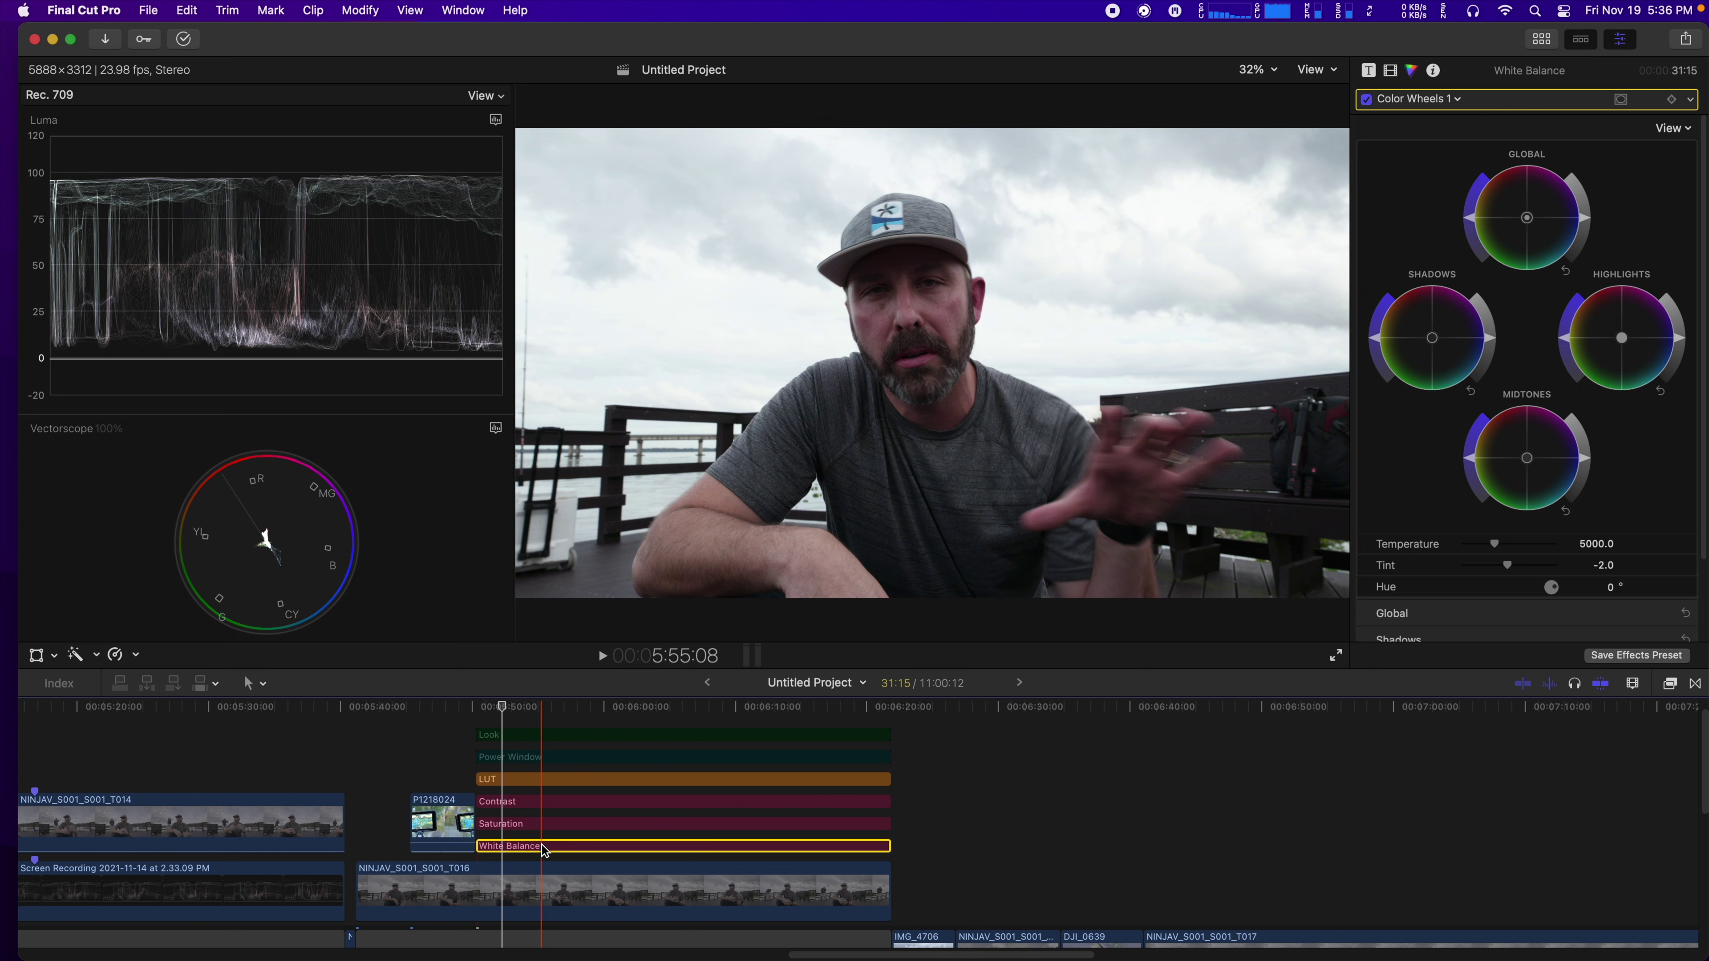
Re-enable the Power Window and Look adjustment layers and play the clip with the full grade.
click(535, 758)
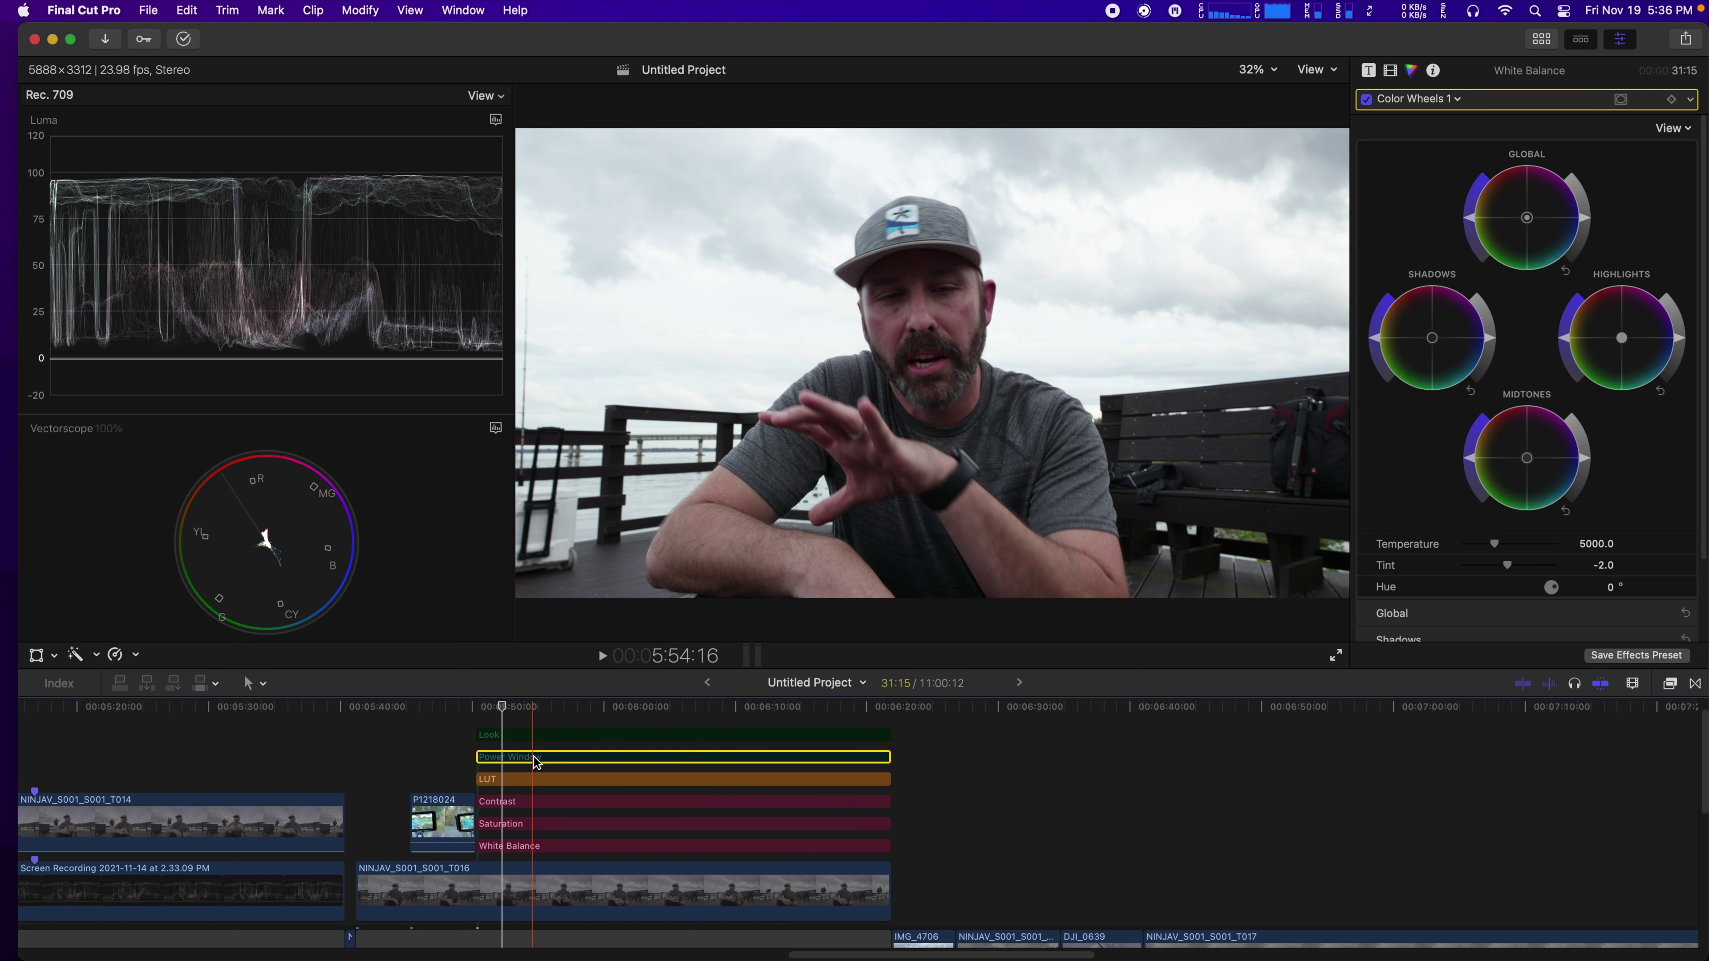
click(531, 741)
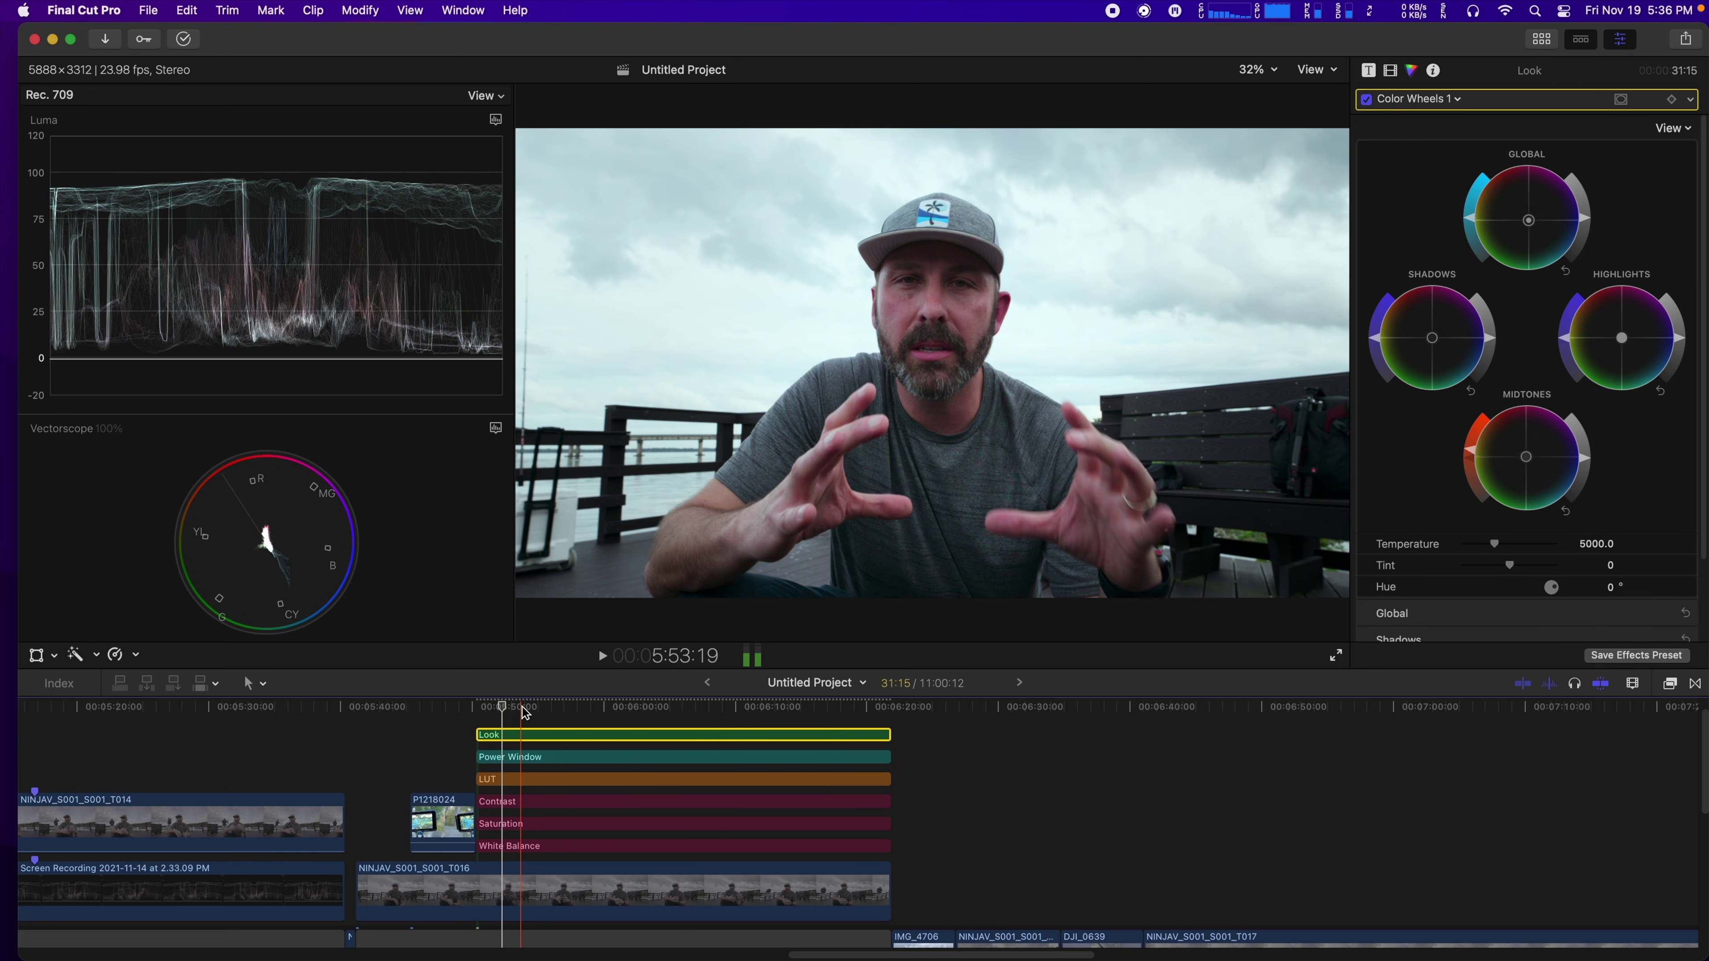
key(space)
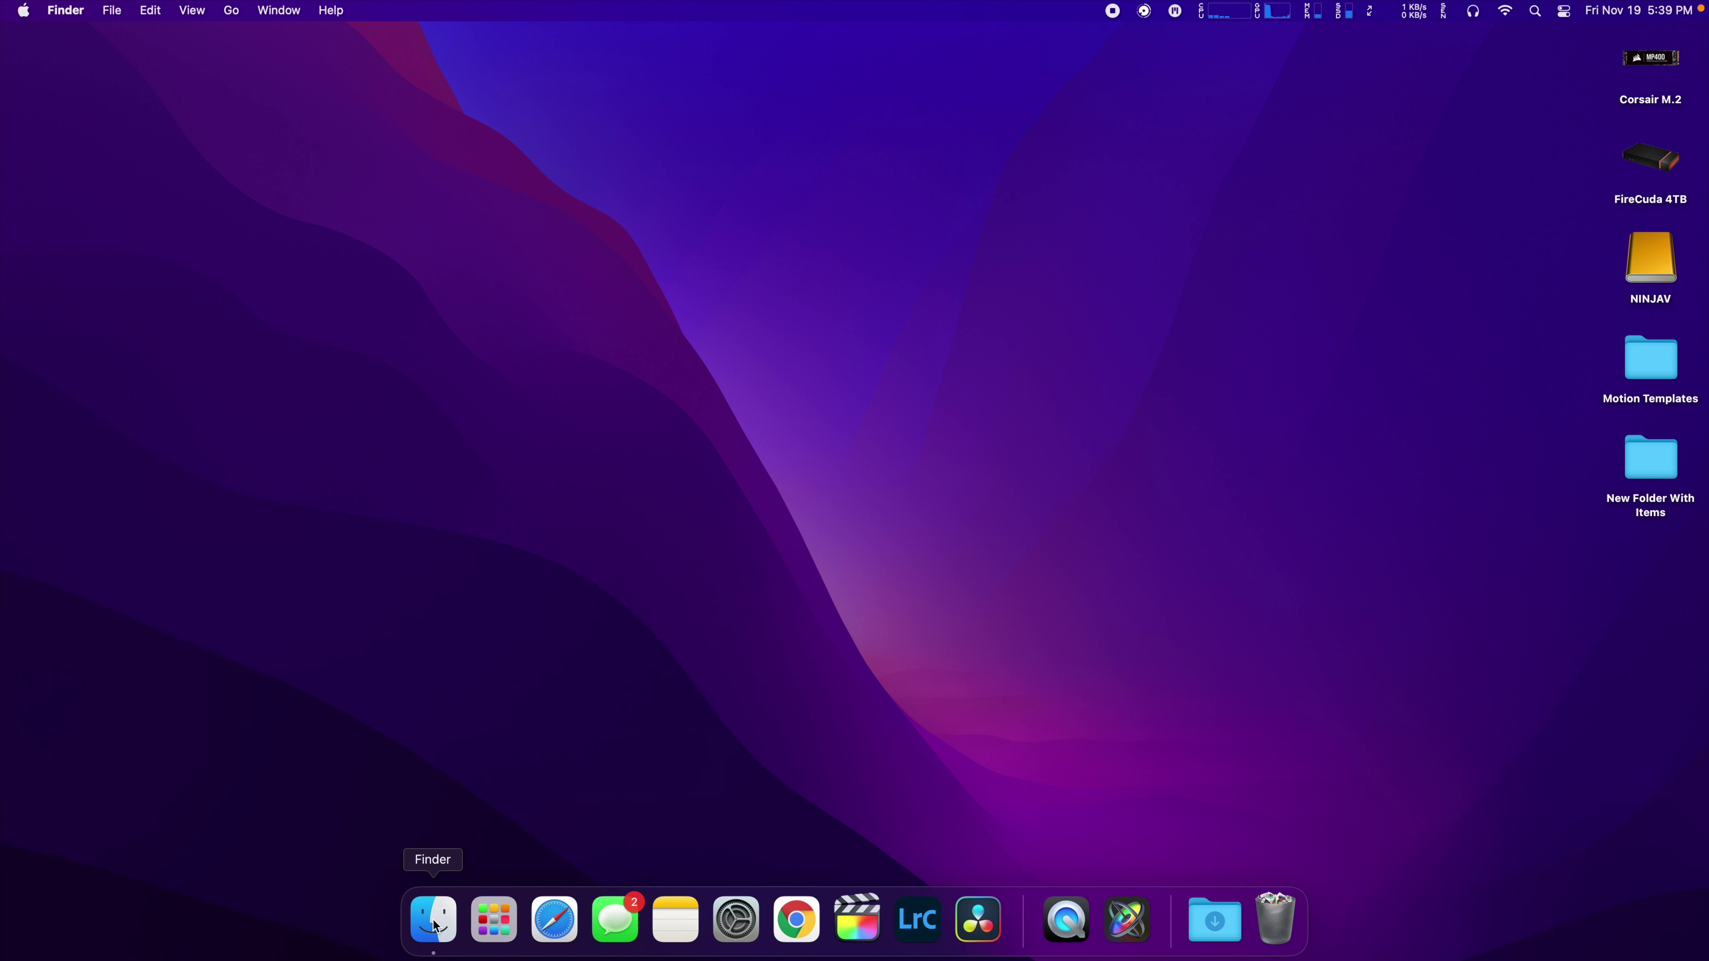
Switch to Finder and open the Movies folder inside the home folder.
click(431, 929)
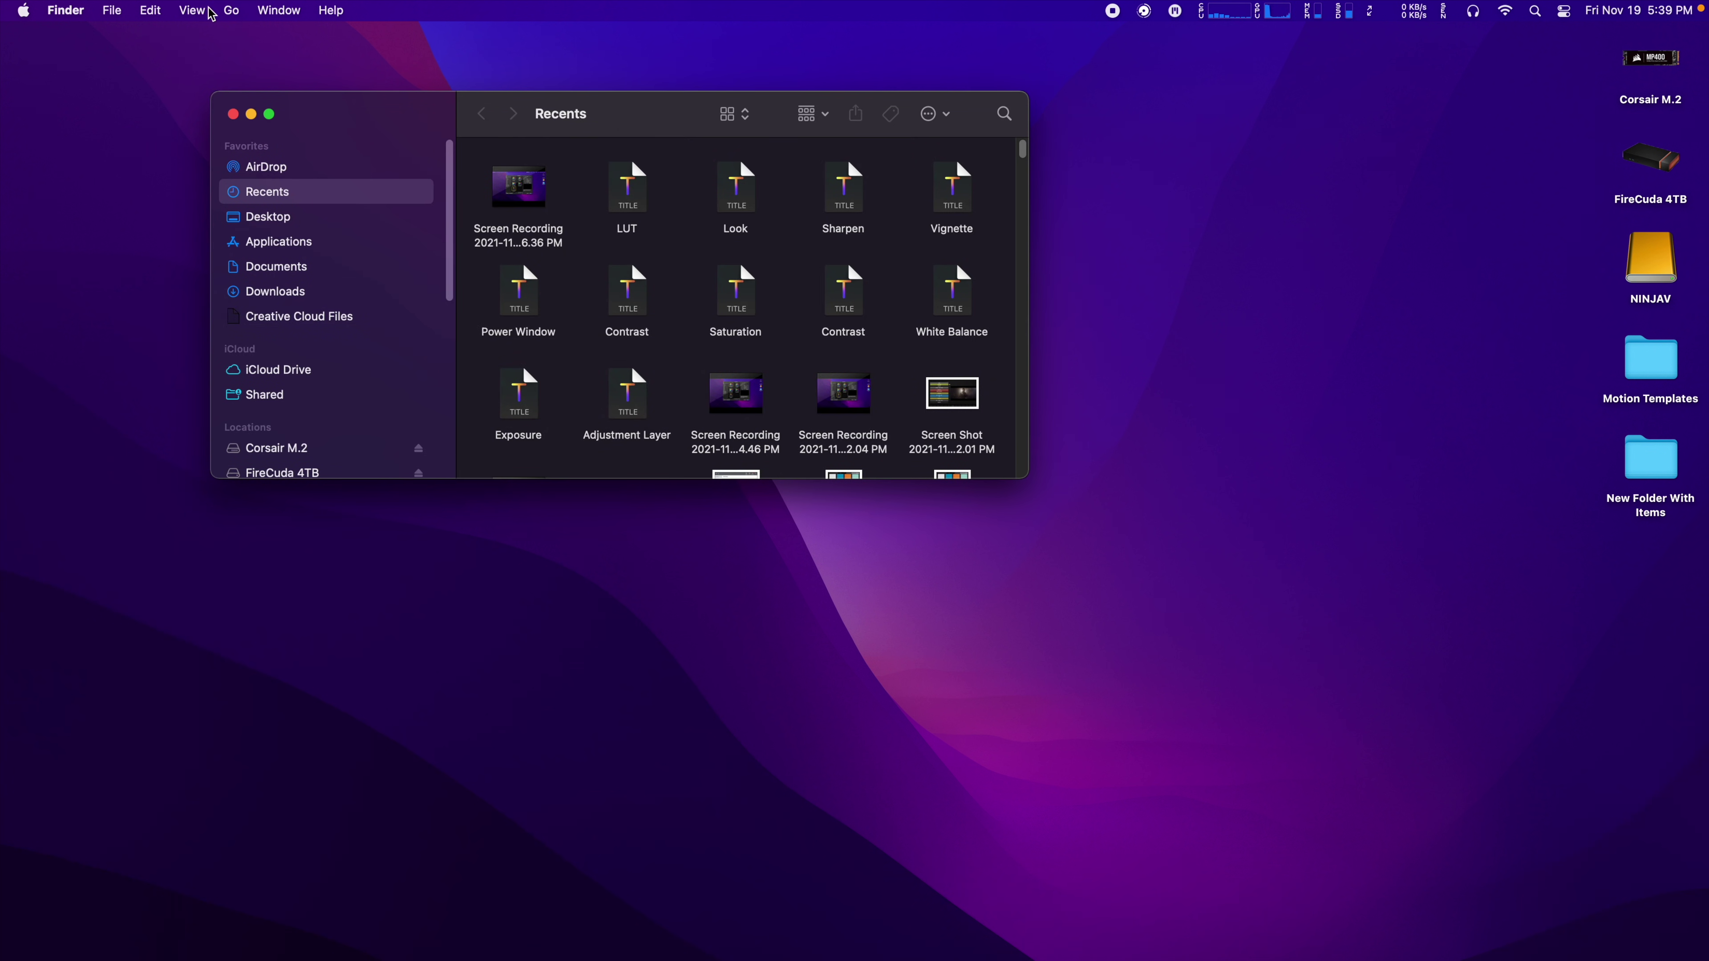
click(231, 10)
click(280, 185)
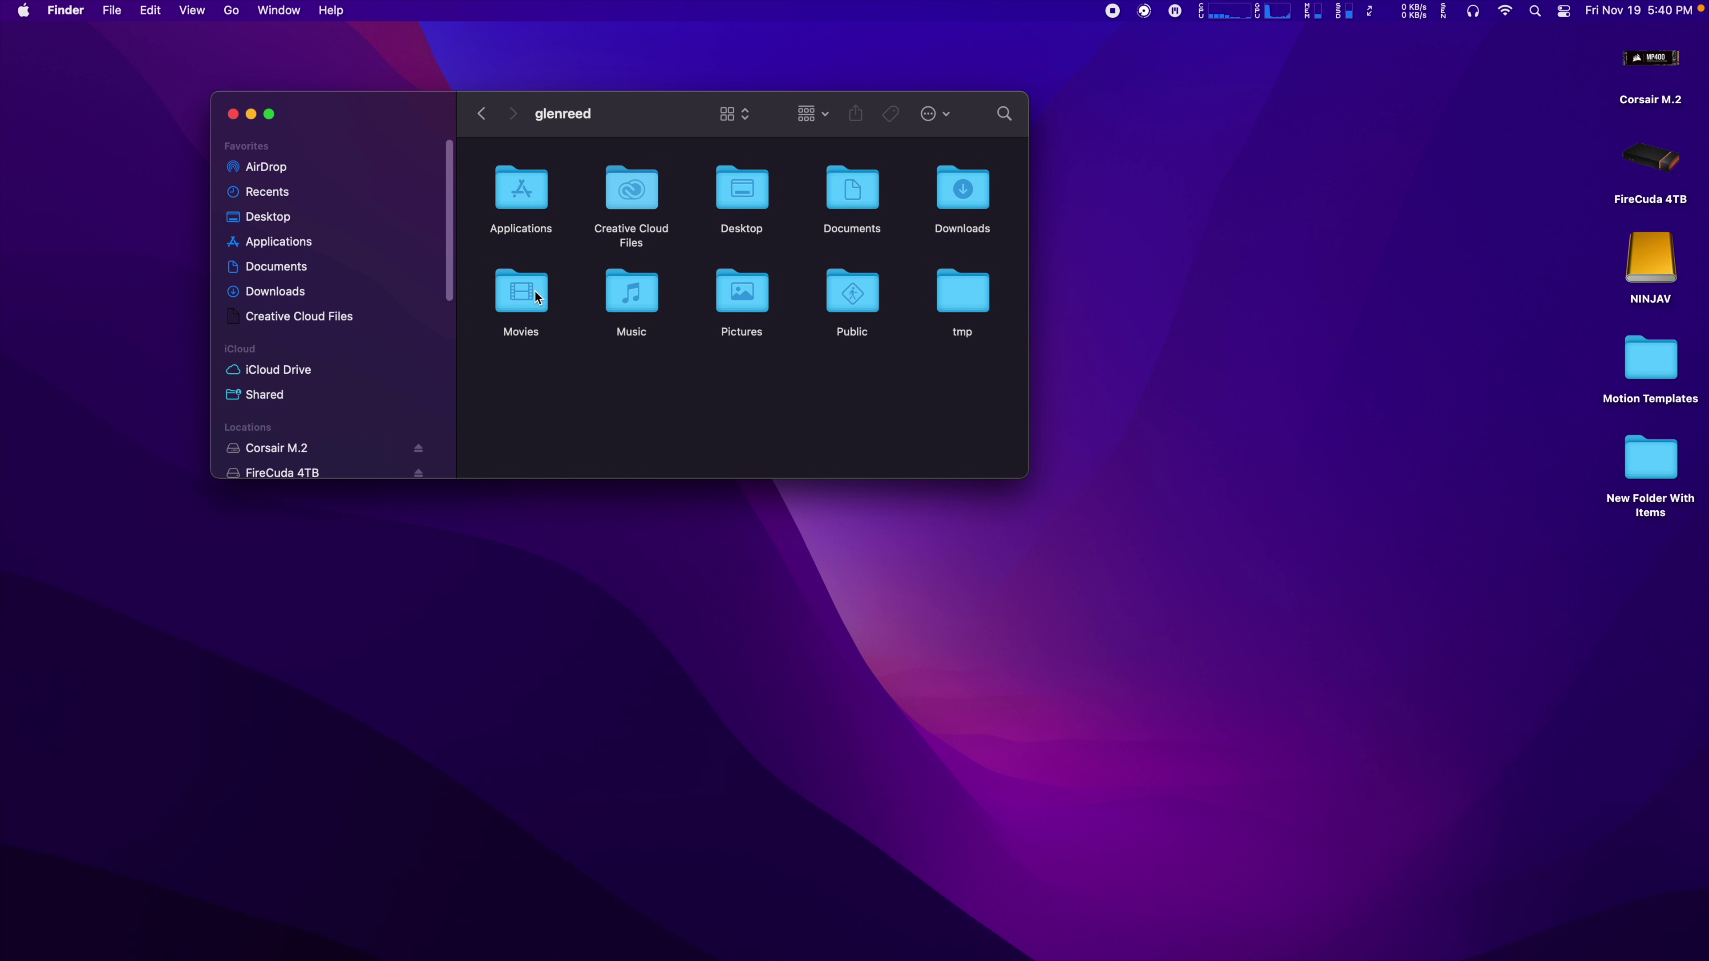
double_click(538, 297)
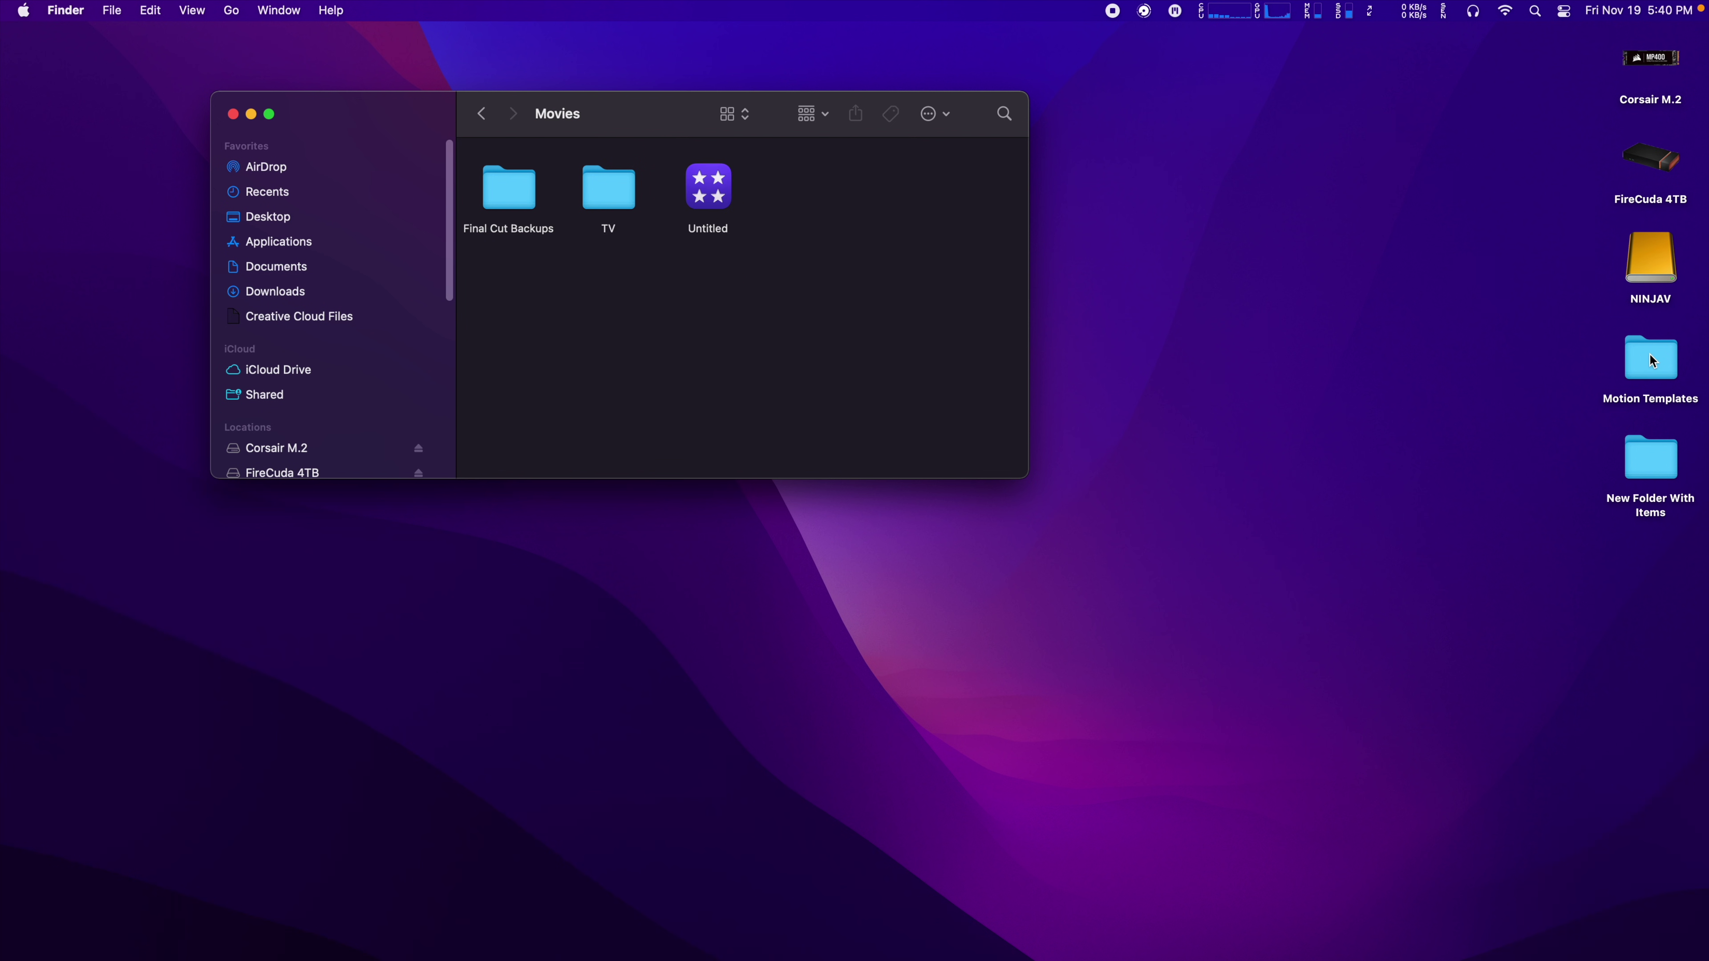
Move the Motion Templates folder from the desktop into Movies and open its Titles subfolder.
click(1654, 368)
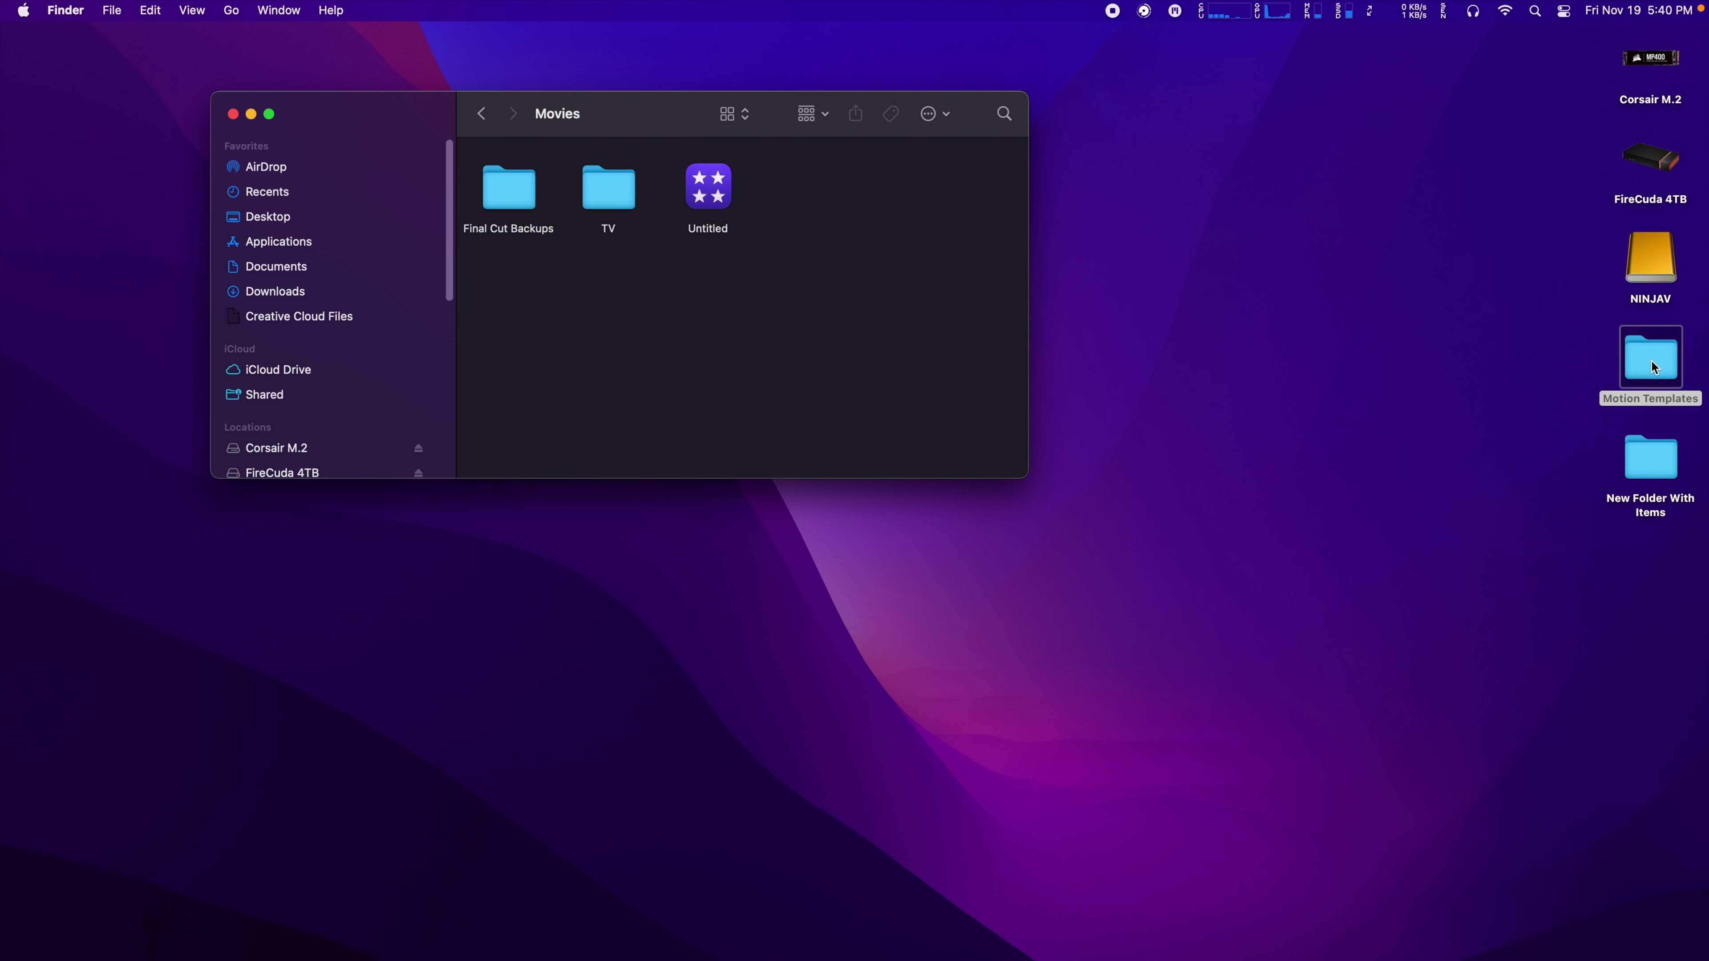
drag(1653, 368, 843, 227)
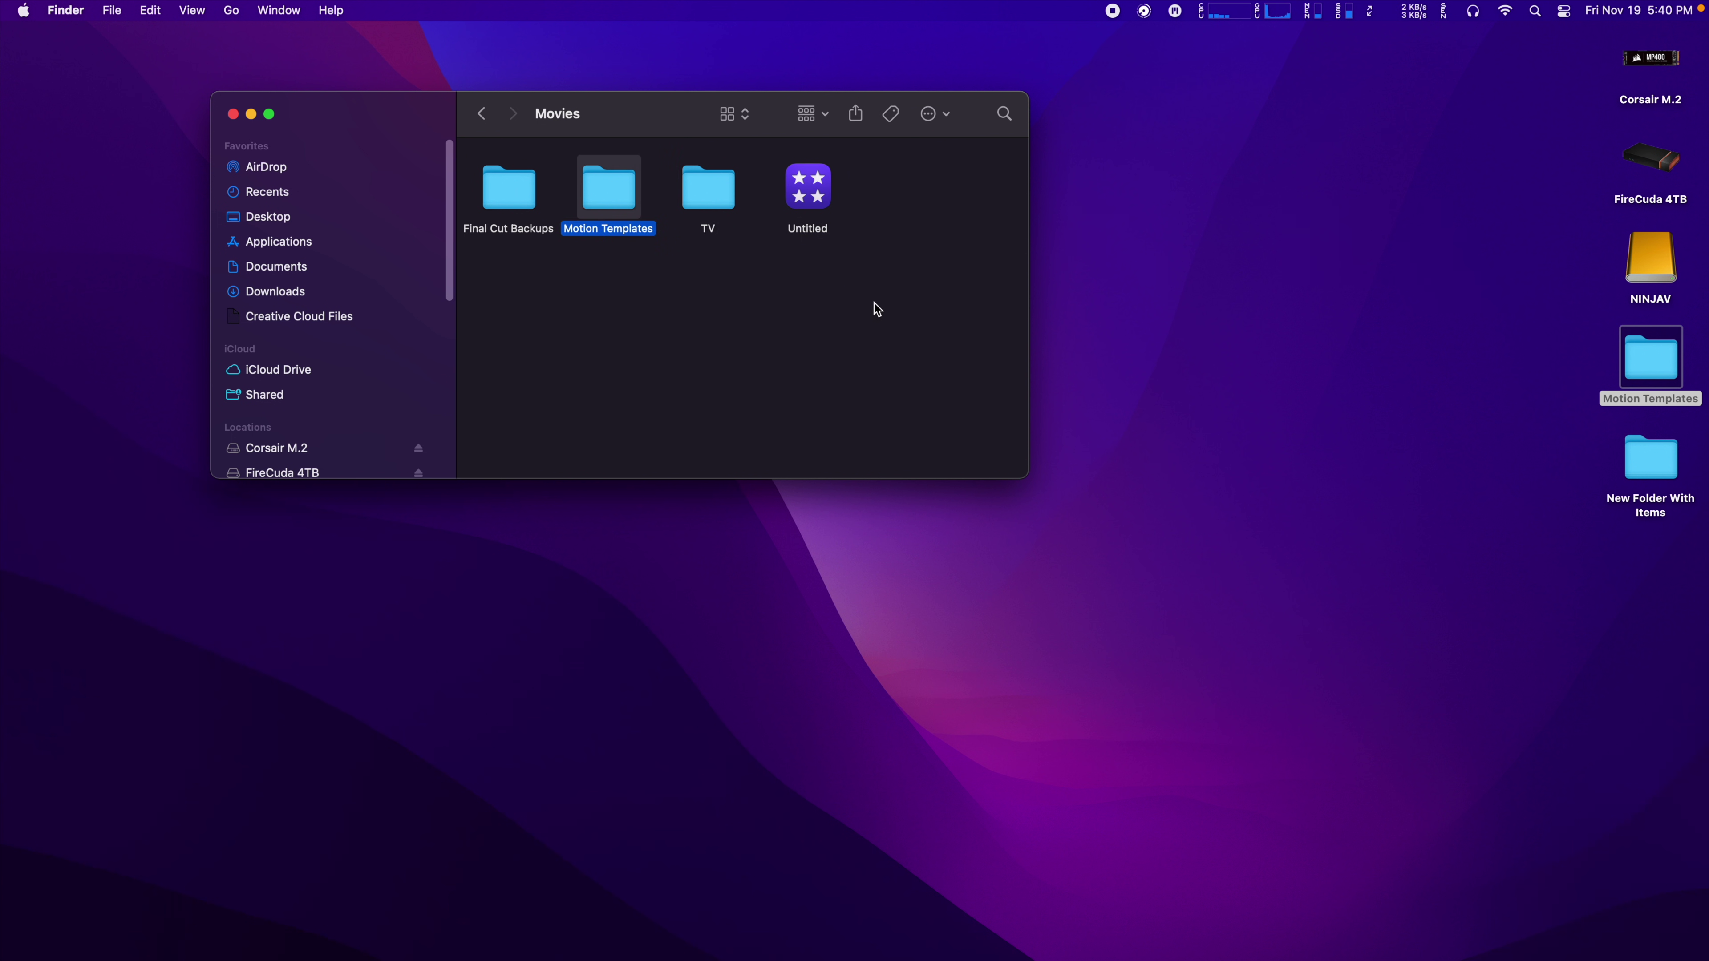
double_click(597, 189)
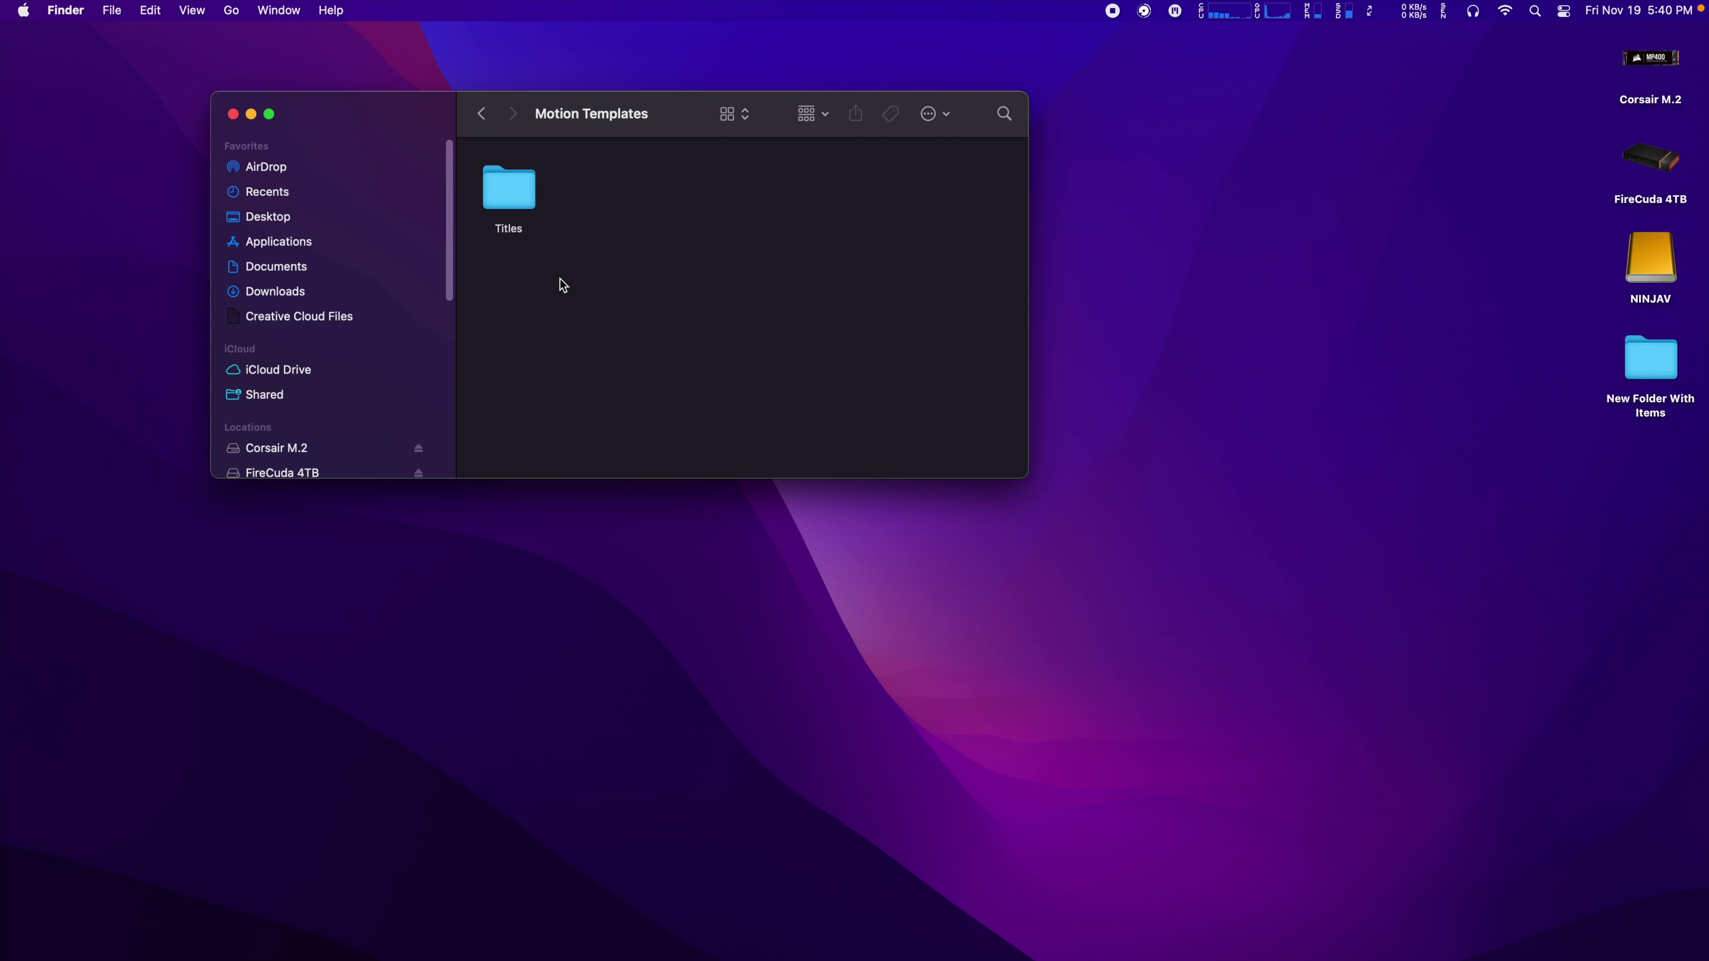
double_click(518, 195)
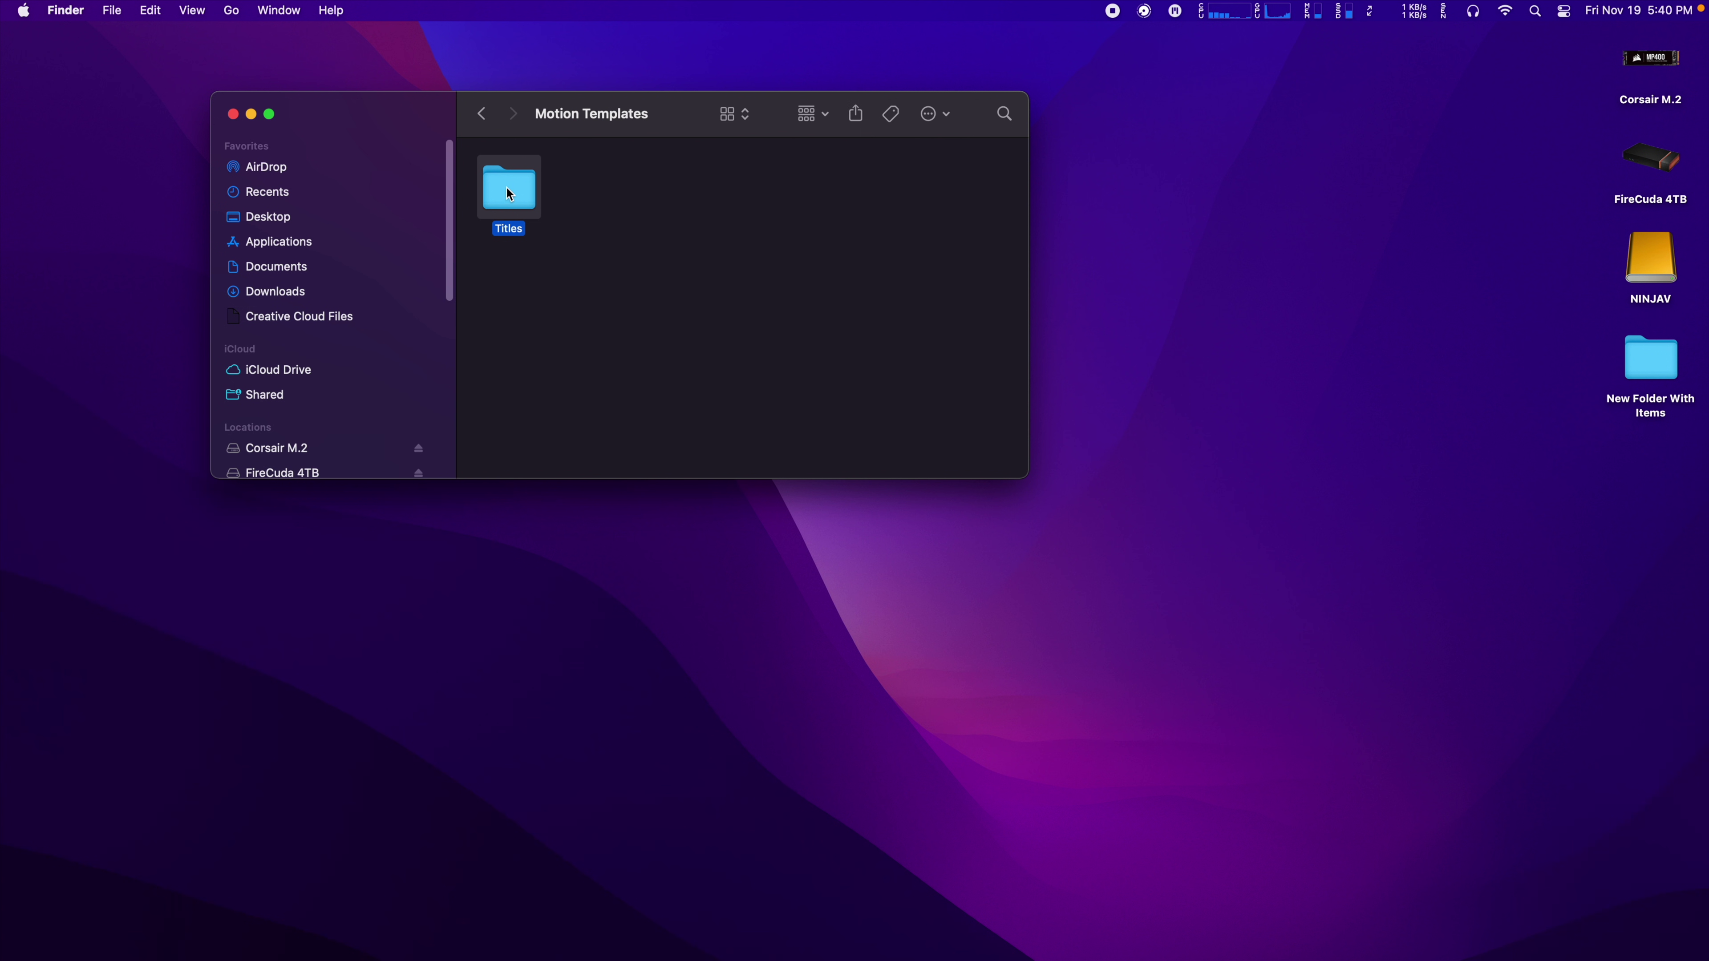